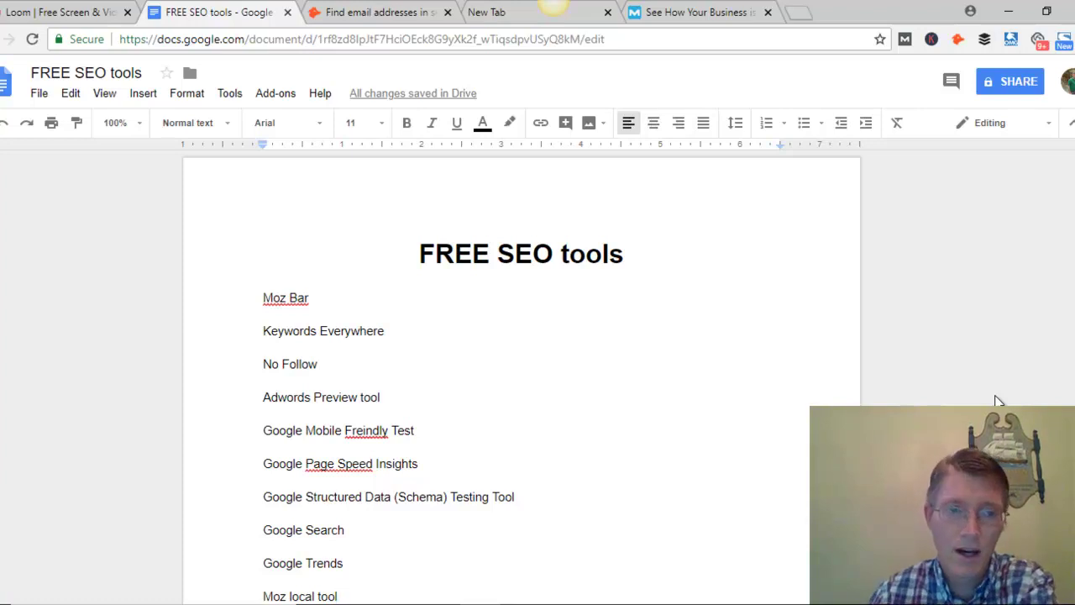
# - Look over the list of tools in the FREE SEO tools document
pyautogui.scroll(-3, 650, 365)
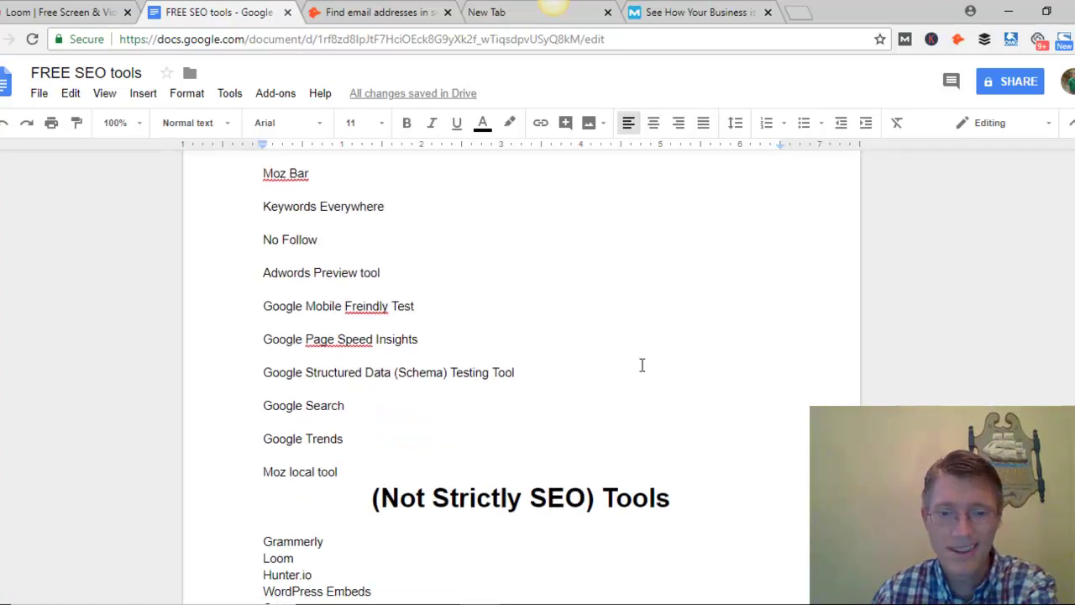
pyautogui.scroll(2, 776, 404)
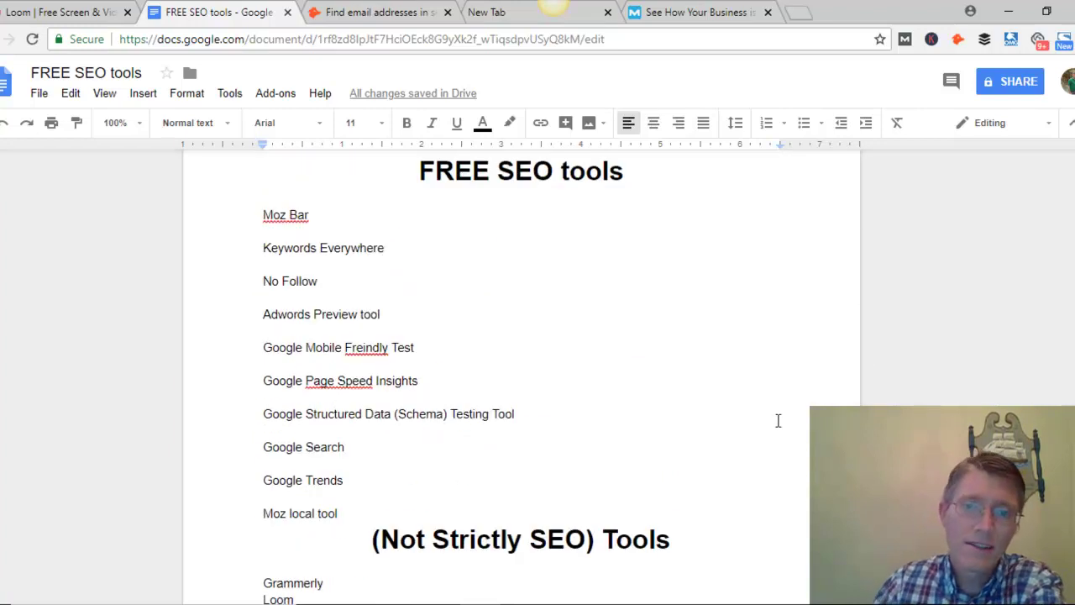
pyautogui.scroll(1, 776, 418)
pyautogui.scroll(-1, 775, 419)
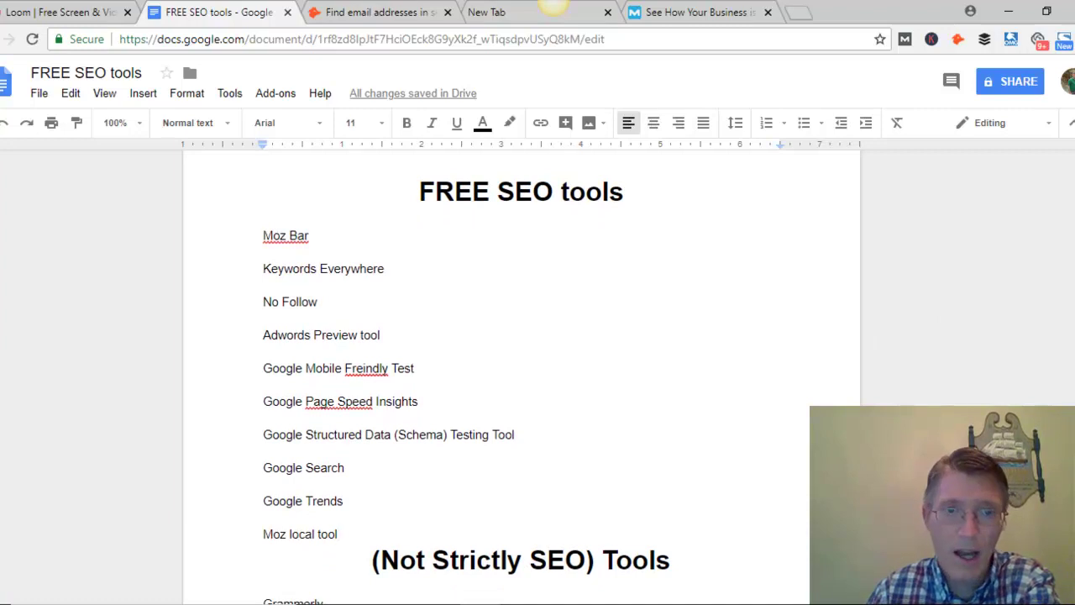
pyautogui.scroll(1, 737, 516)
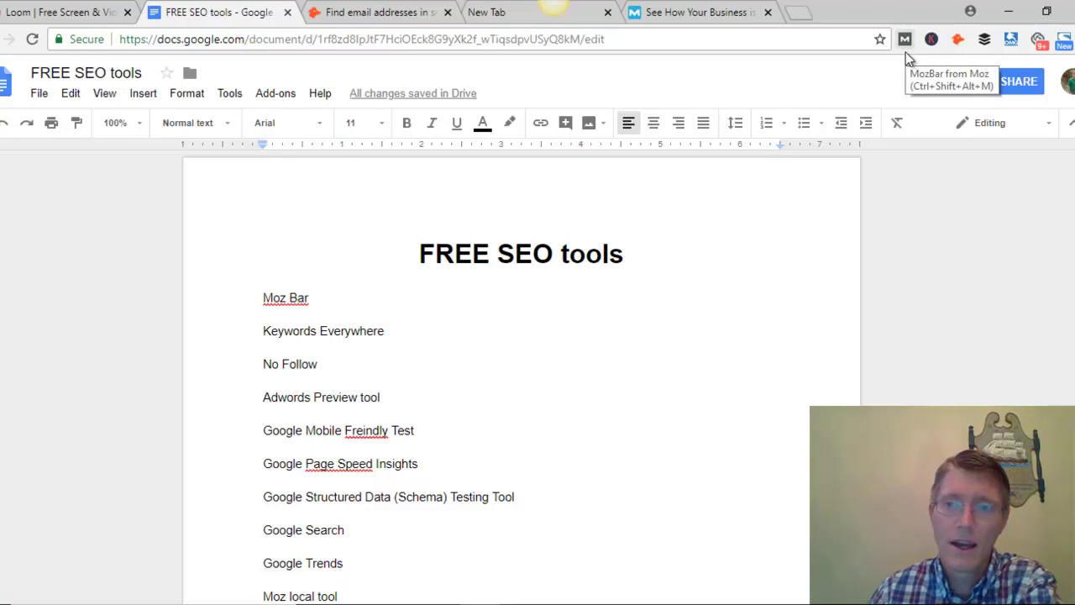
# - Search Google for "charlott dentists" in a new browser tab
pyautogui.click(804, 15)
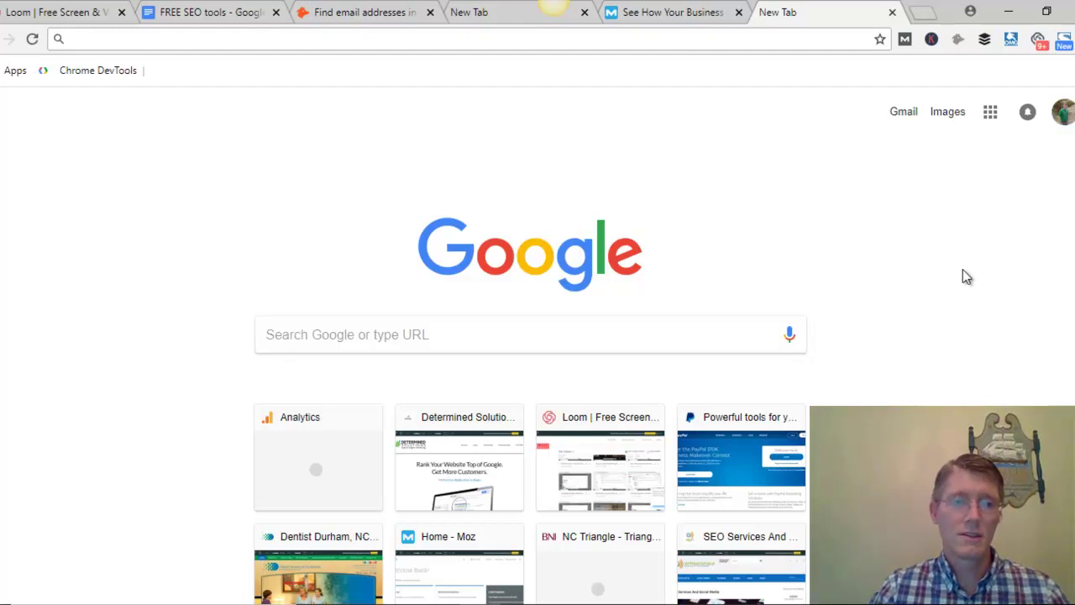
pyautogui.write('charlott')
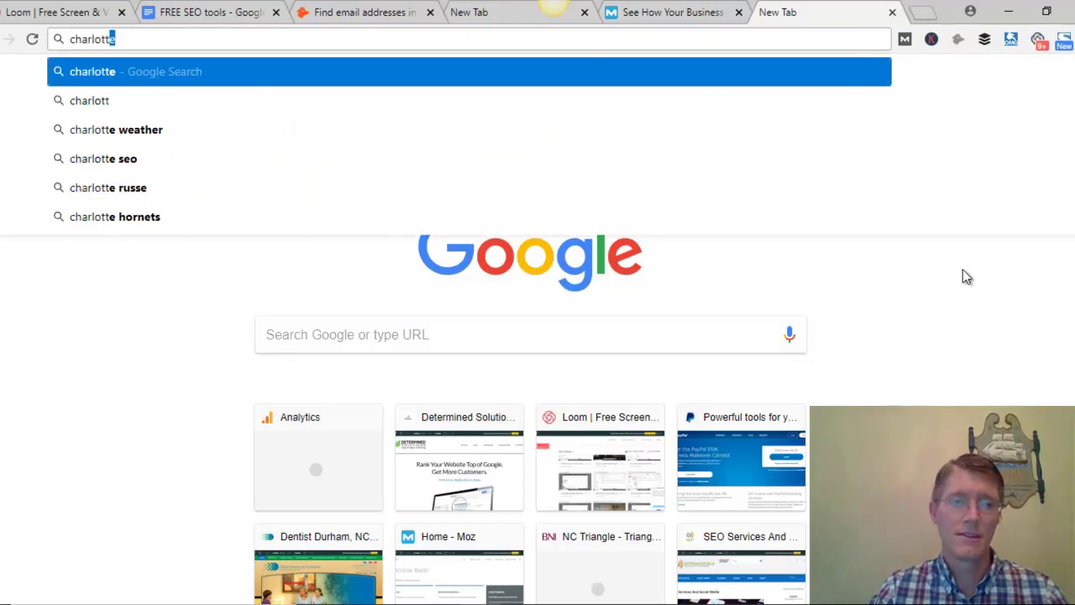
pyautogui.write(' dent')
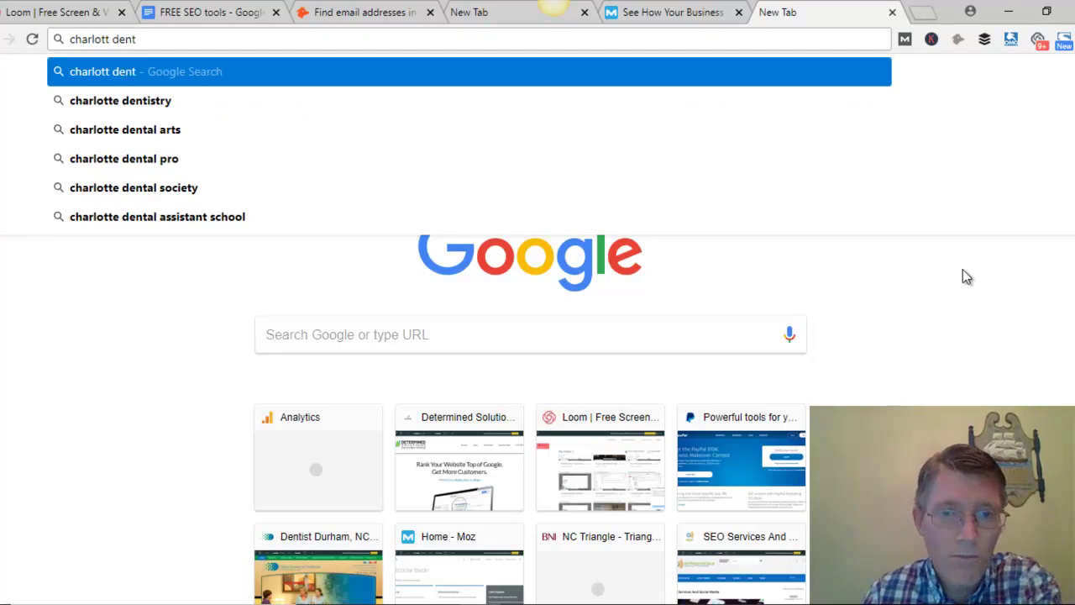
pyautogui.write('ists')
pyautogui.press('Return')
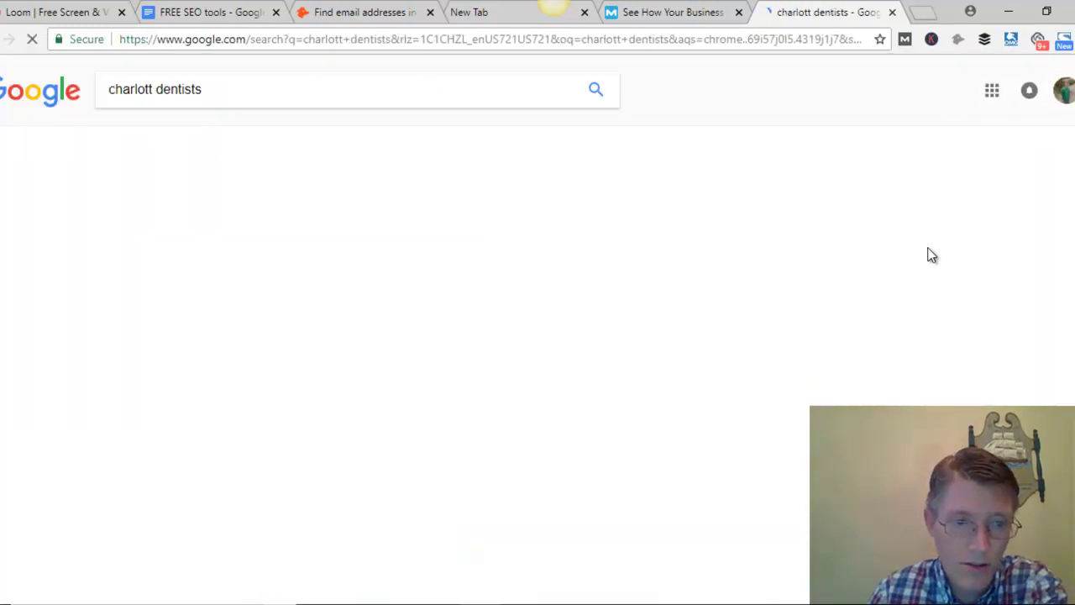
pyautogui.scroll(-1, 952, 227)
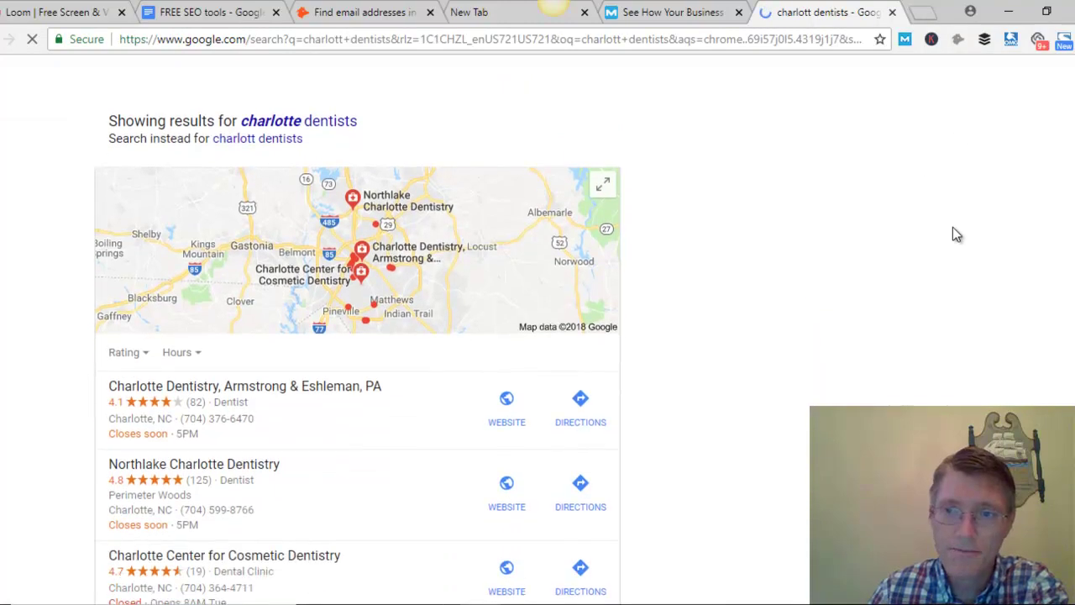
pyautogui.scroll(-3, 953, 226)
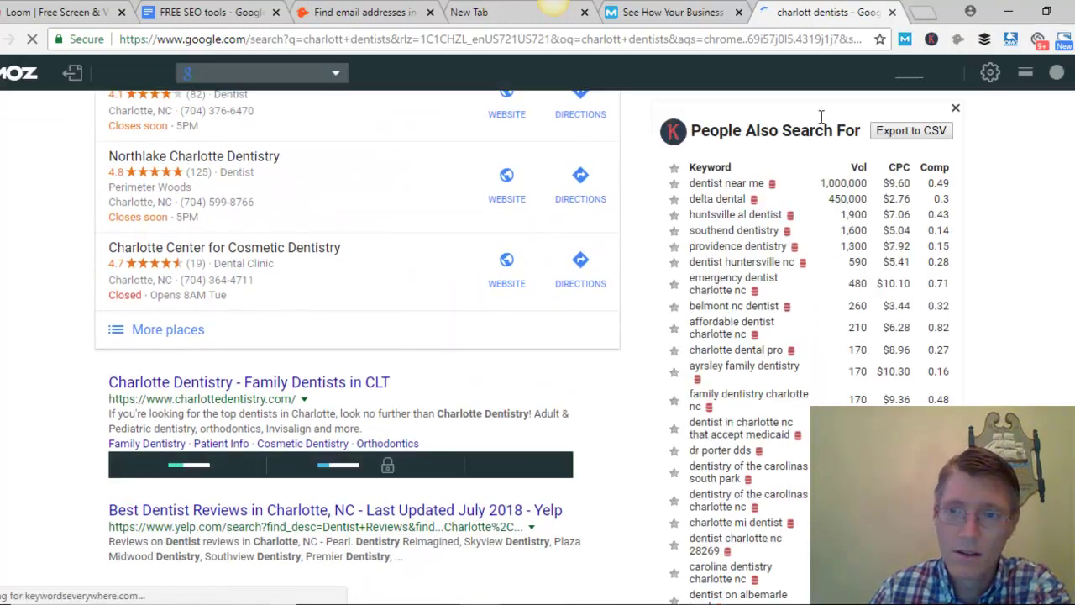
# - Turn off MozBar and view the dentist search results without its metrics
pyautogui.click(903, 42)
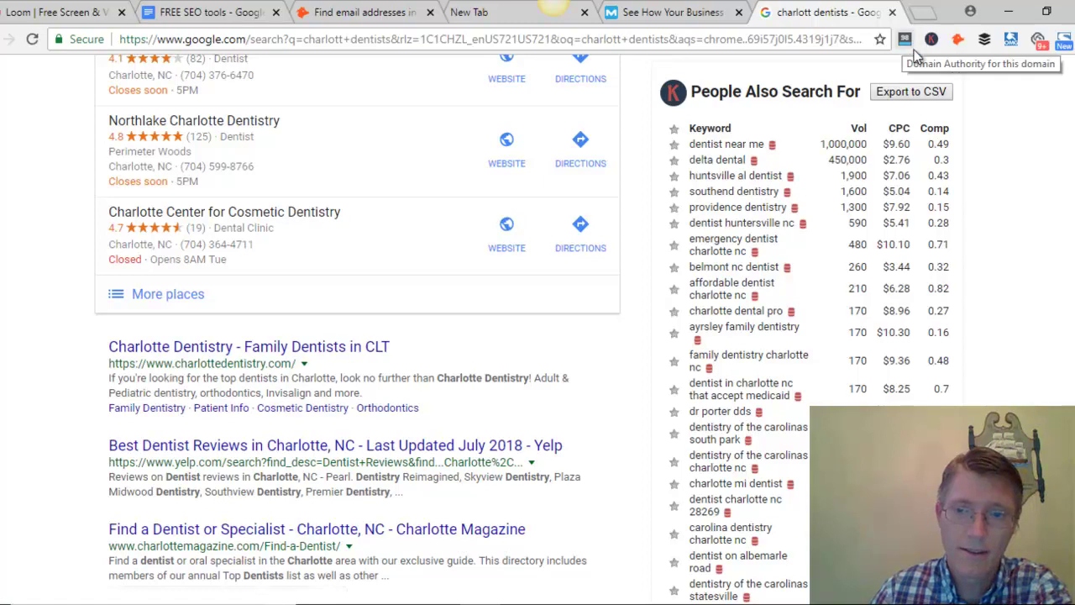
pyautogui.scroll(2, 677, 398)
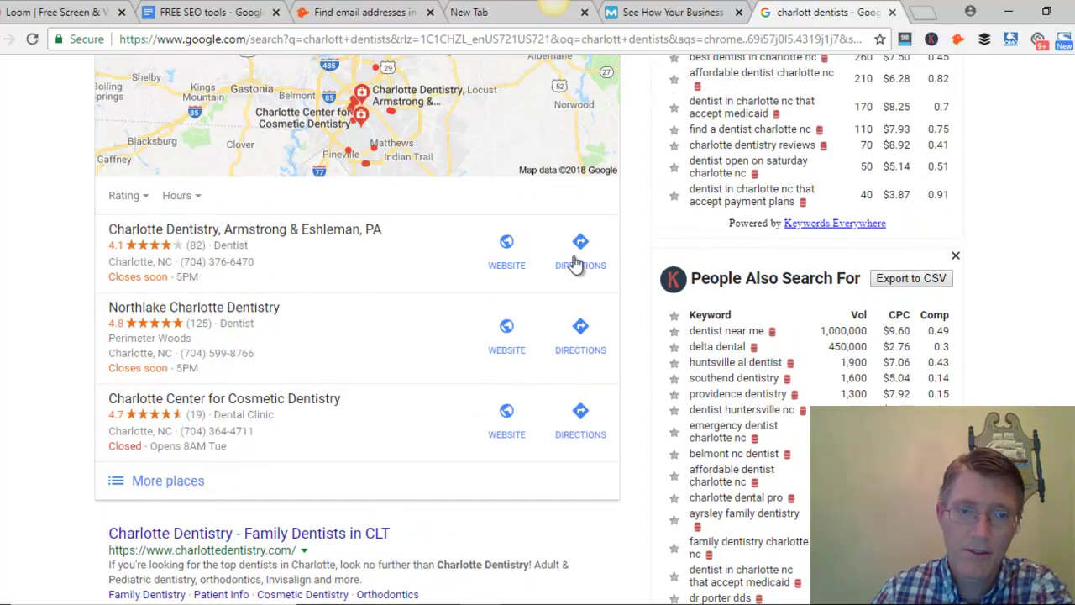
pyautogui.scroll(3, 833, 319)
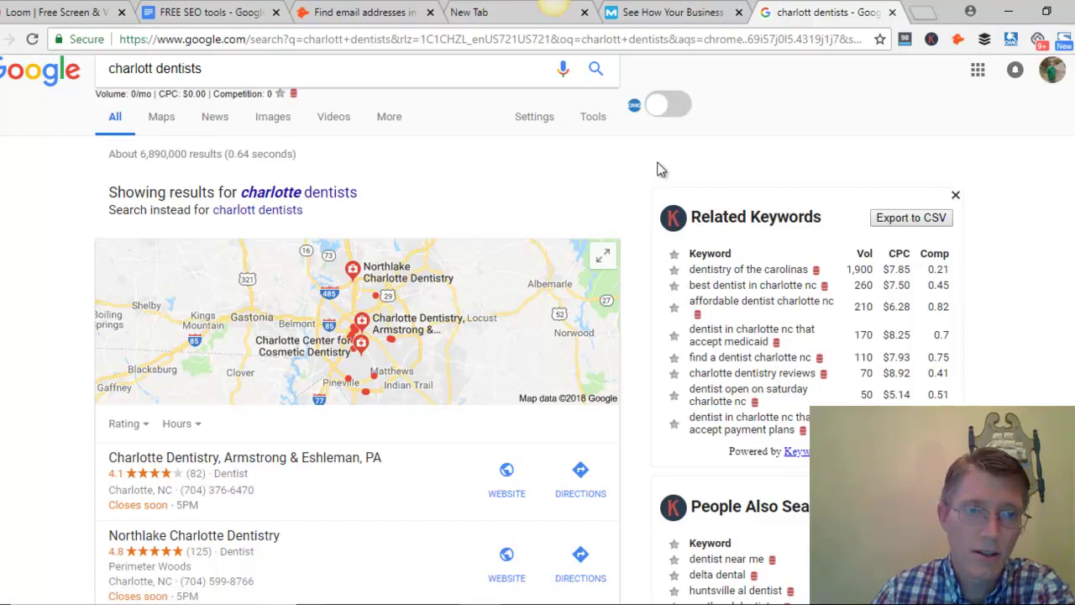
pyautogui.scroll(-1, 387, 134)
pyautogui.scroll(2, 420, 143)
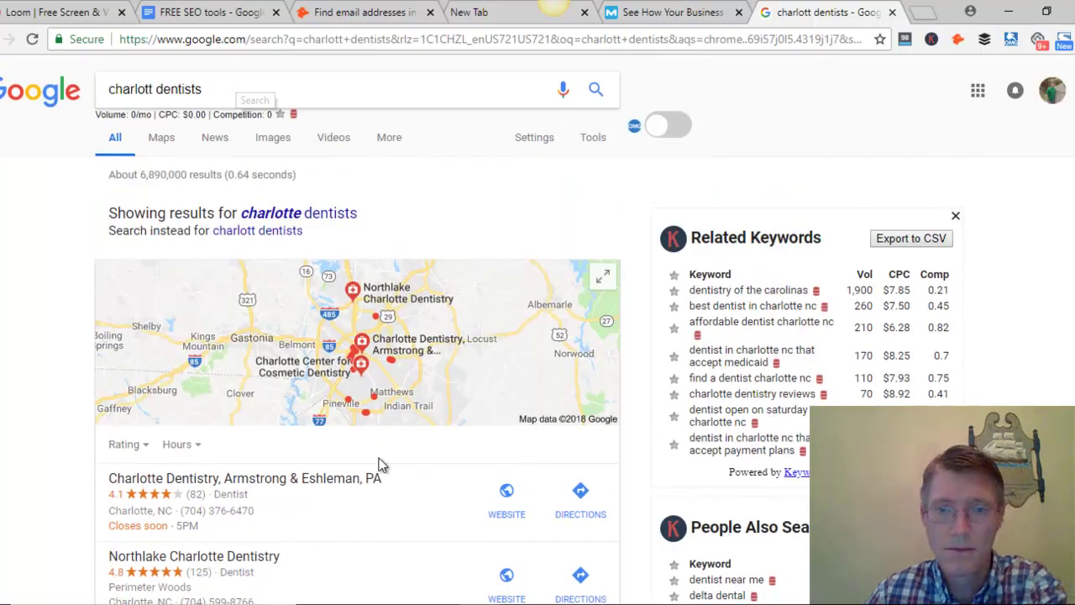
# - Open a Microsoft Edge InPrivate window and go to google.com
pyautogui.rightClick(358, 604)
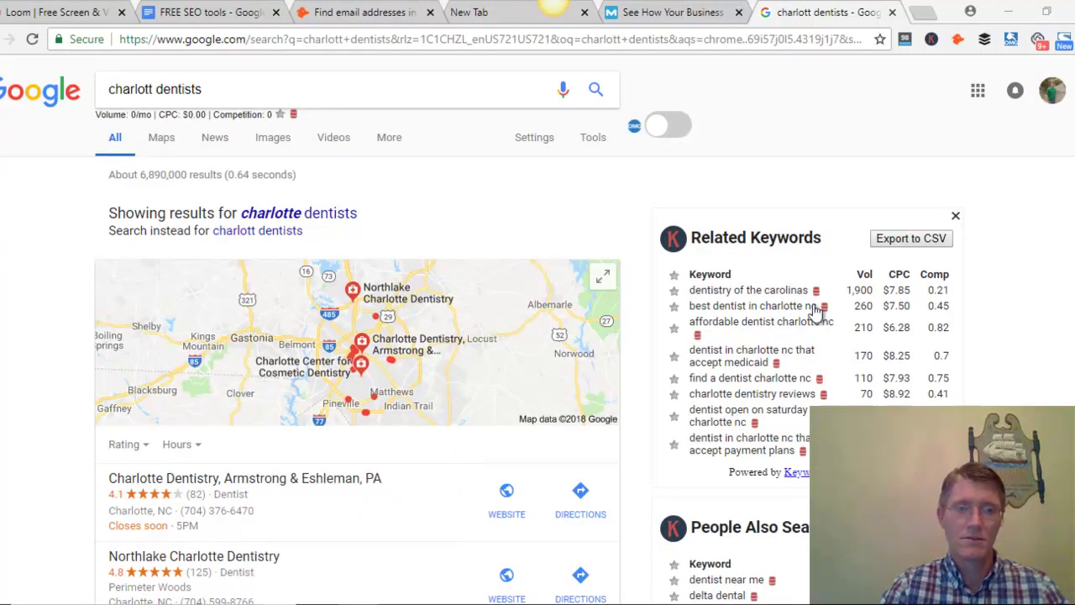
pyautogui.click(334, 518)
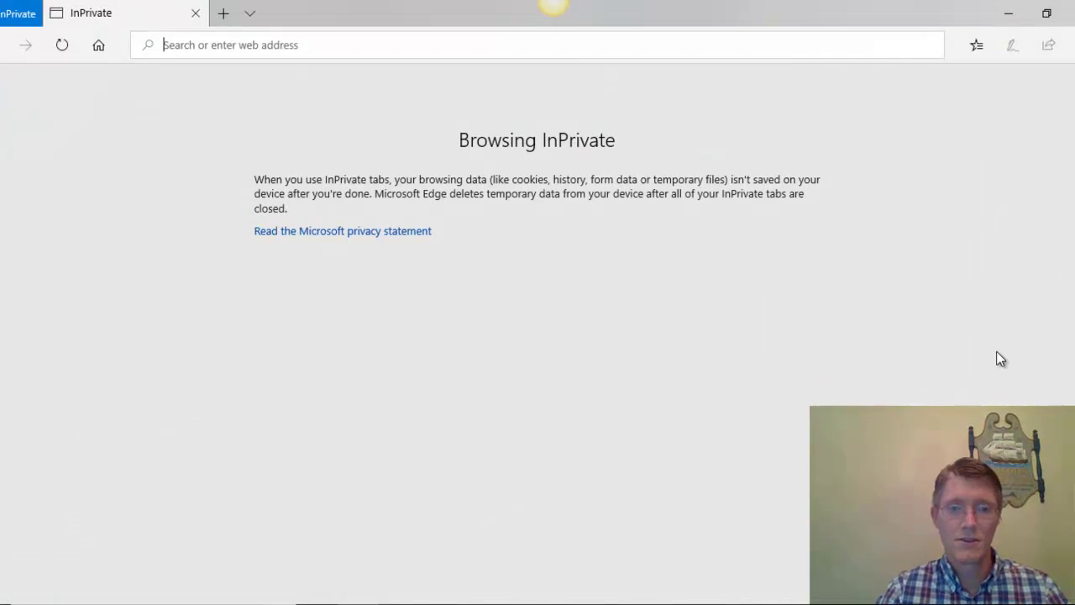
pyautogui.write('google.com')
pyautogui.press('Return')
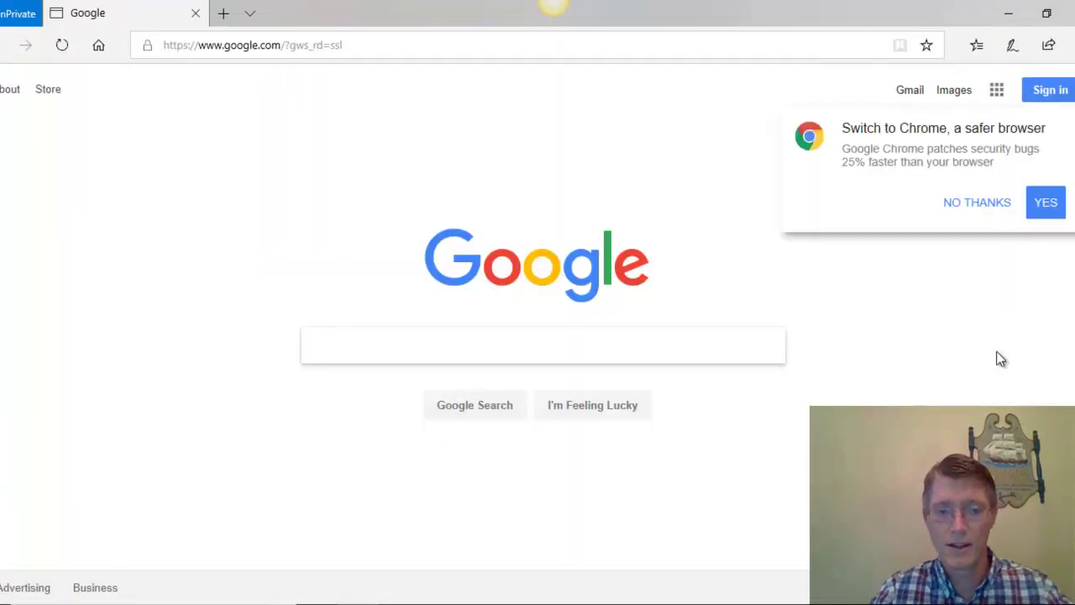
# - Search Google for "charlotte dentists" in the InPrivate window and look through the map listings and organic results
pyautogui.write('charl')
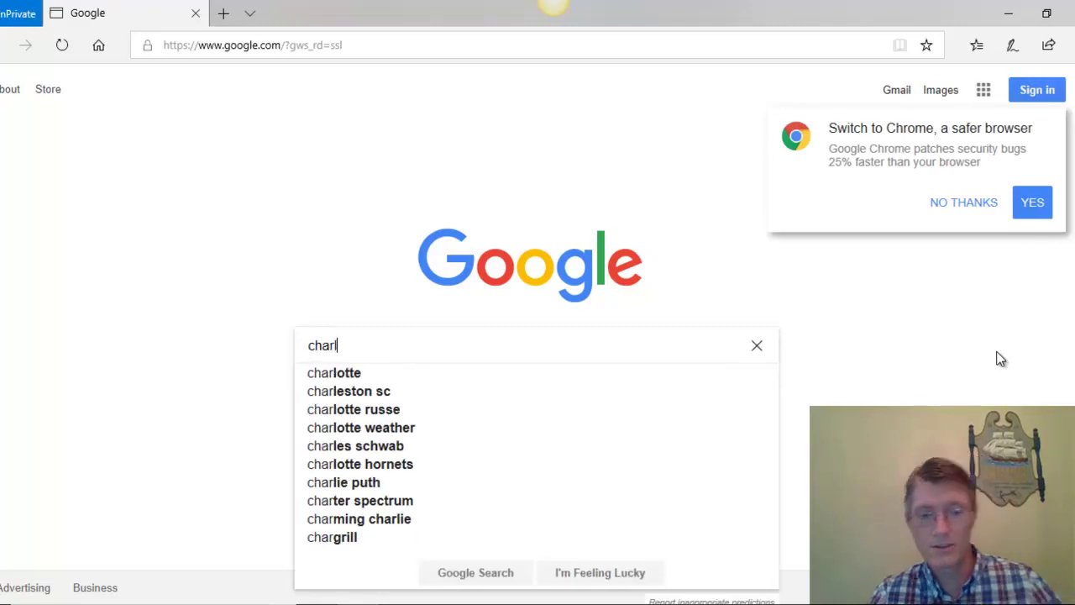
pyautogui.write('otte ')
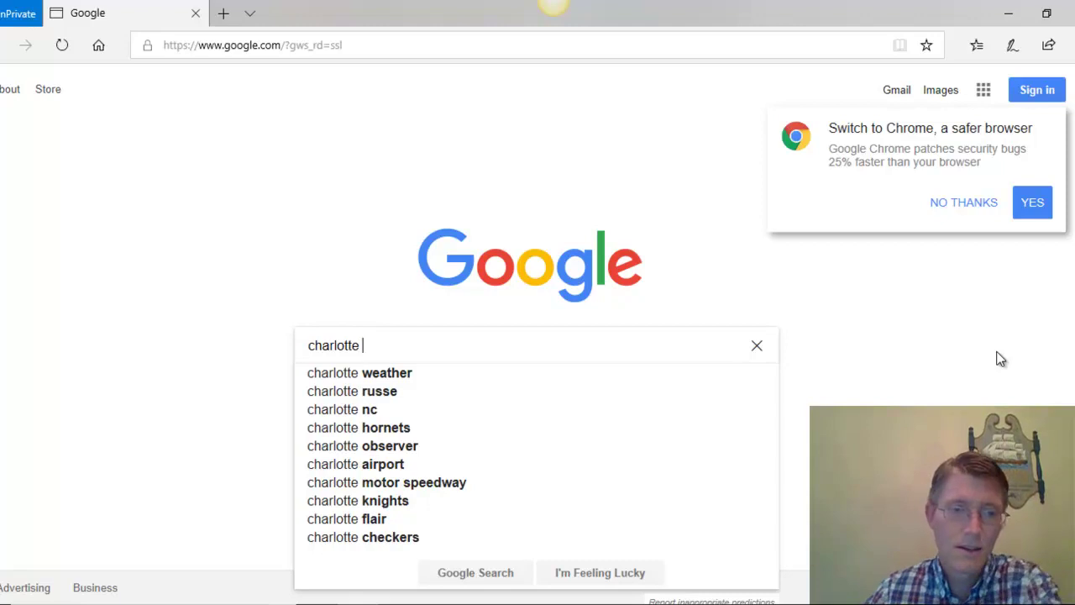
pyautogui.write('dentists')
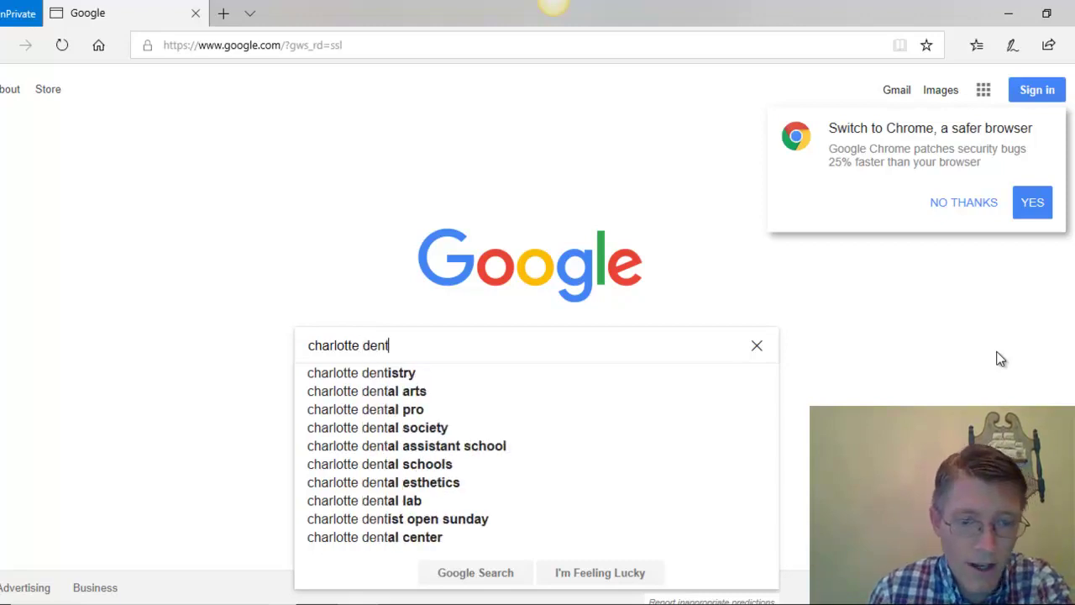
pyautogui.press('Return')
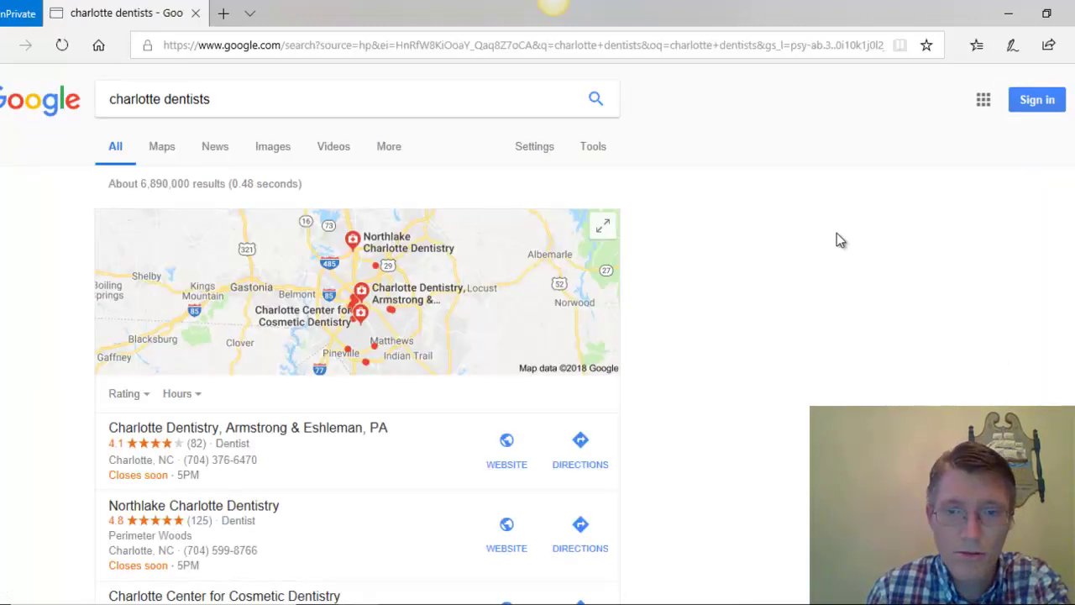
pyautogui.scroll(-3, 819, 252)
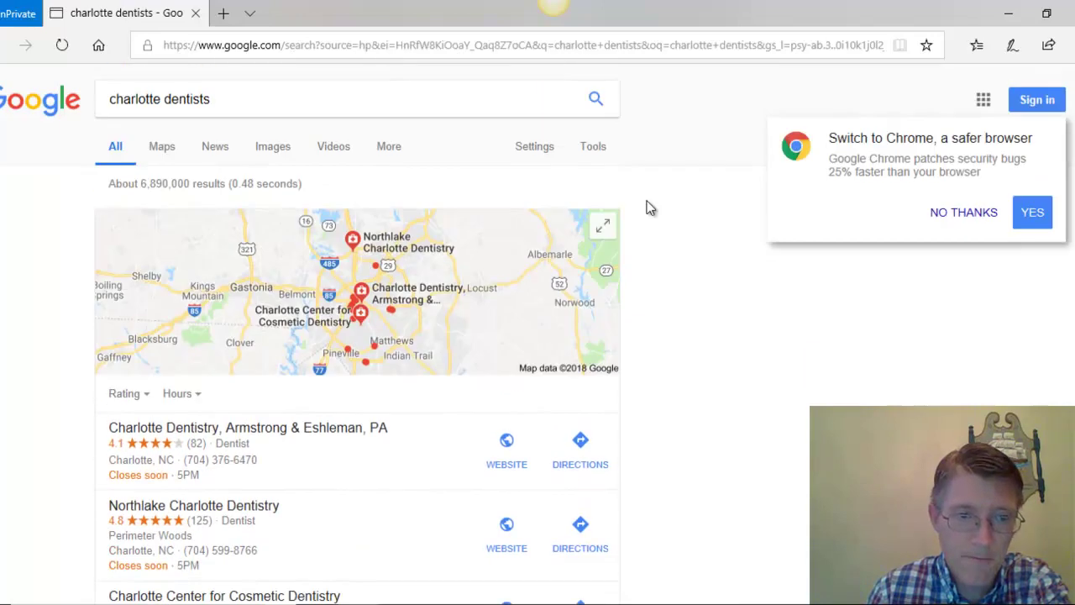
pyautogui.scroll(-2, 705, 135)
pyautogui.scroll(-4, 713, 162)
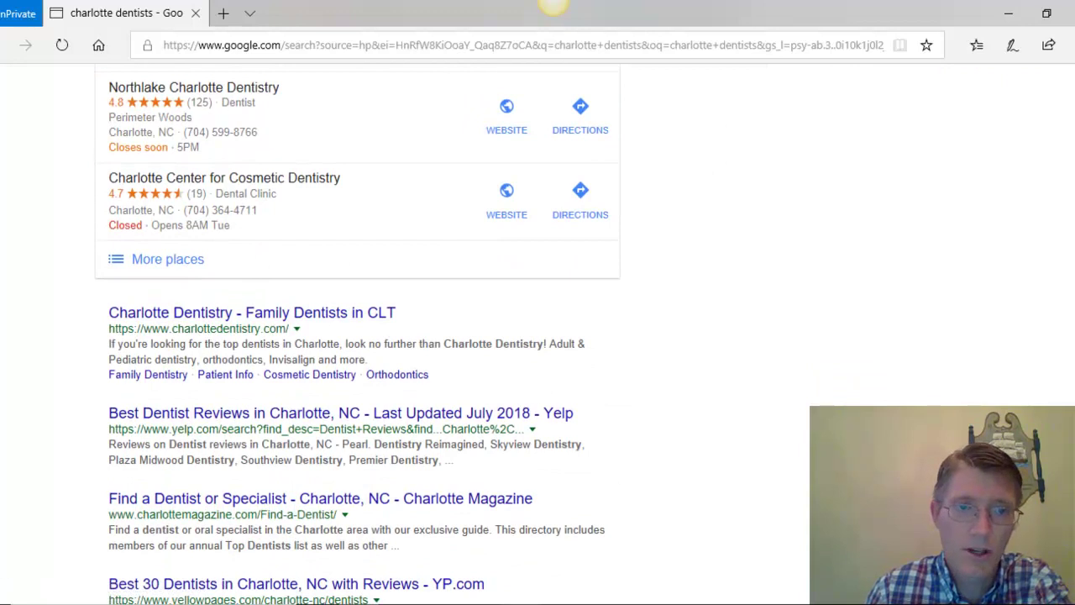
# - Switch back to Chrome and turn on MozBar for the "charlott dentists" results
pyautogui.moveTo(483, 603)
pyautogui.click(466, 551)
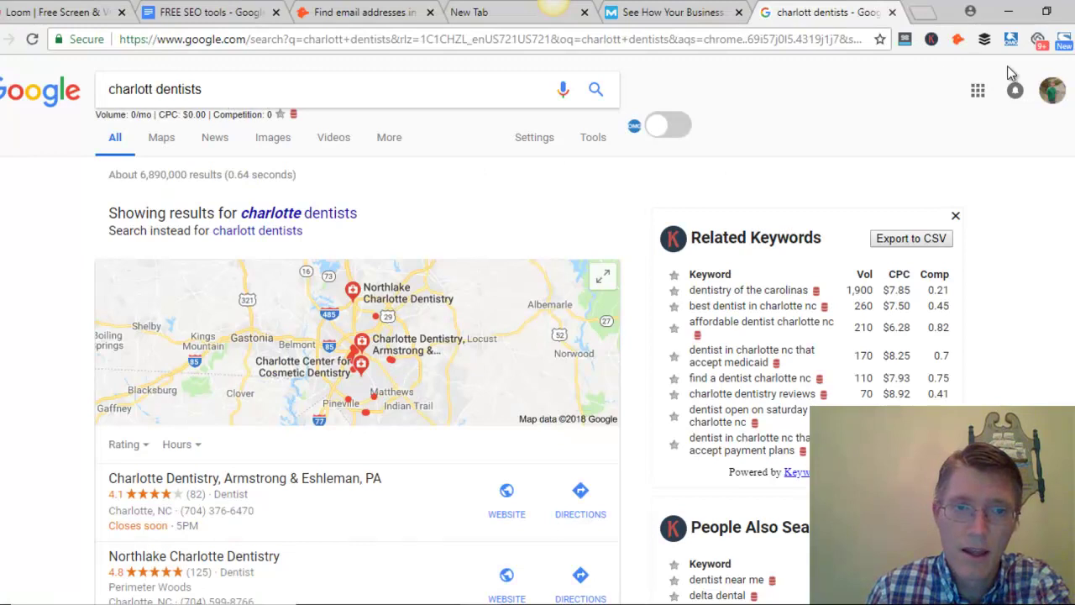
pyautogui.click(905, 40)
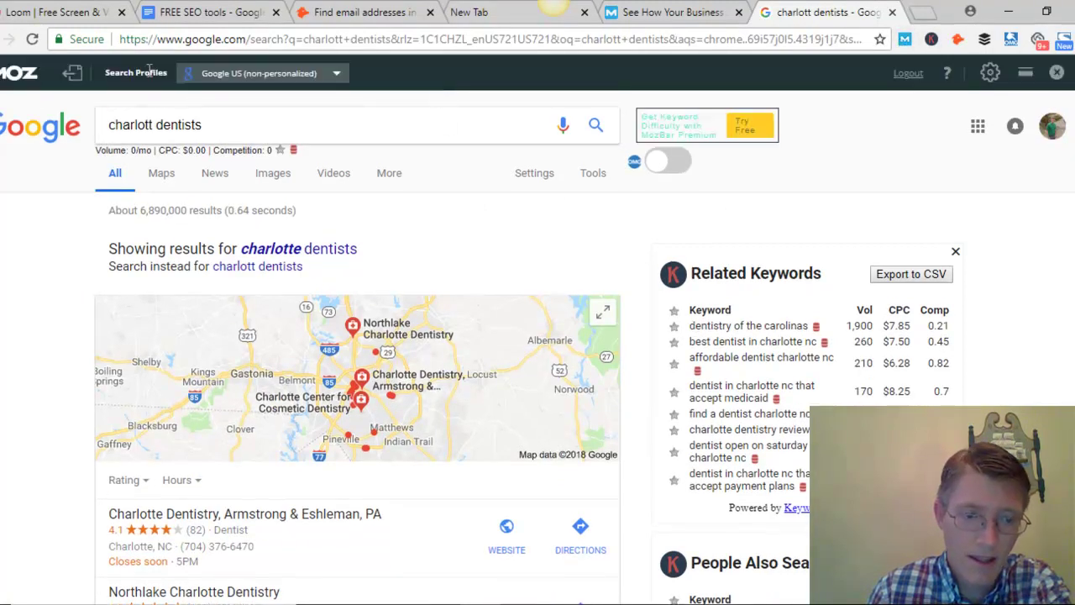
# - Examine the page authority, link counts and domain authority that MozBar gives beneath each organic dentist result
pyautogui.scroll(-3, 581, 139)
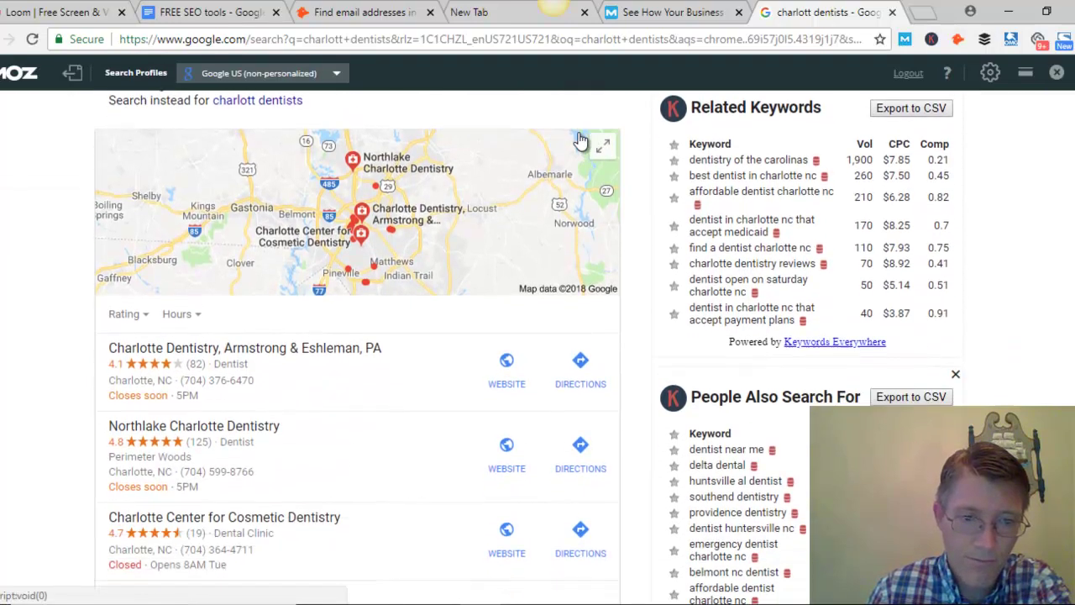
pyautogui.scroll(-2, 582, 139)
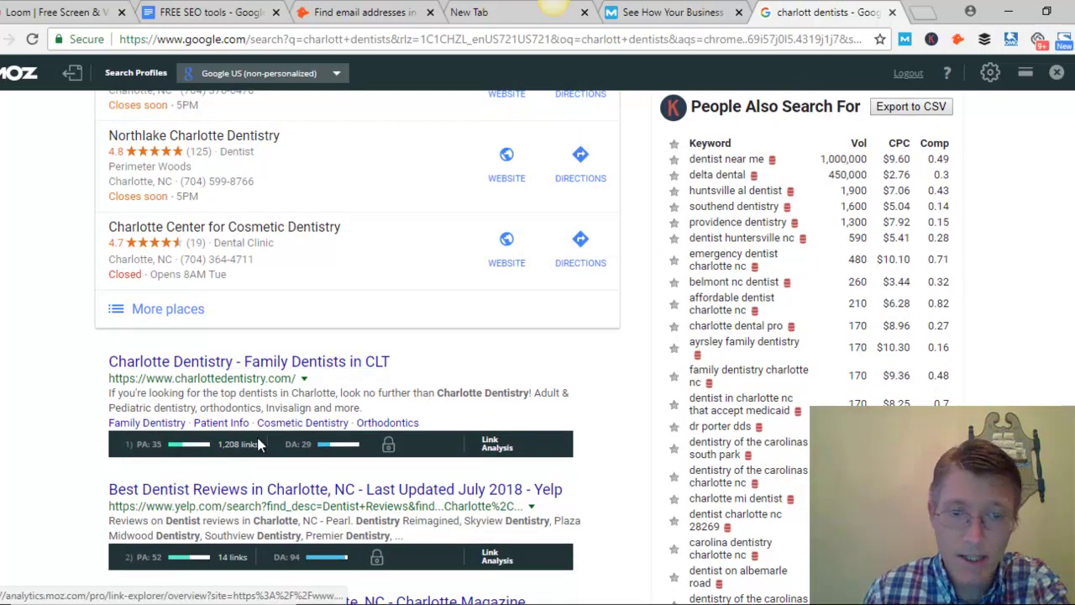
pyautogui.scroll(-1, 212, 446)
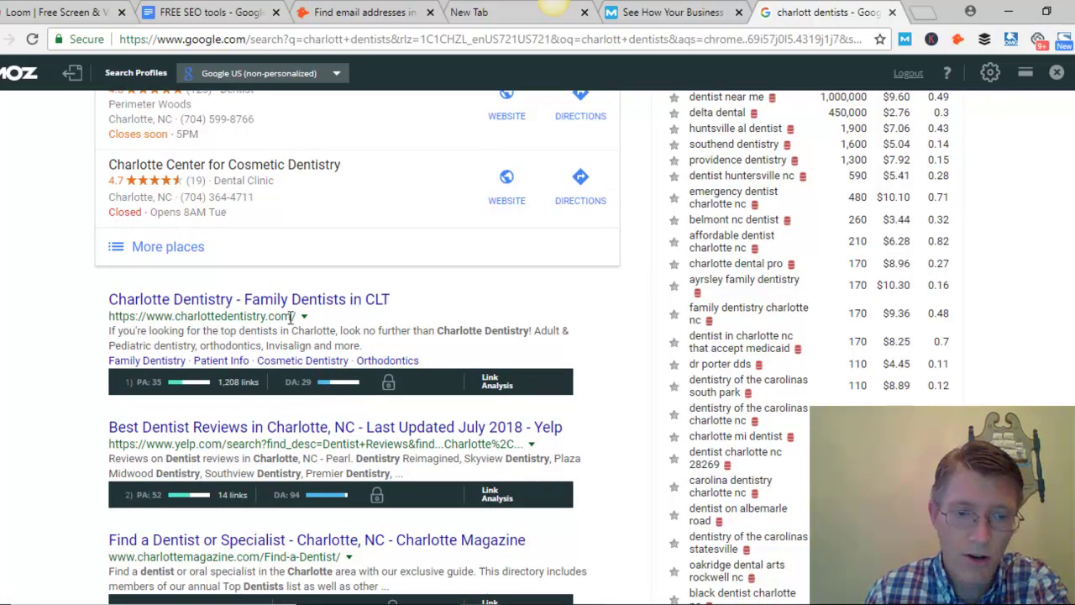
pyautogui.scroll(-1, 108, 315)
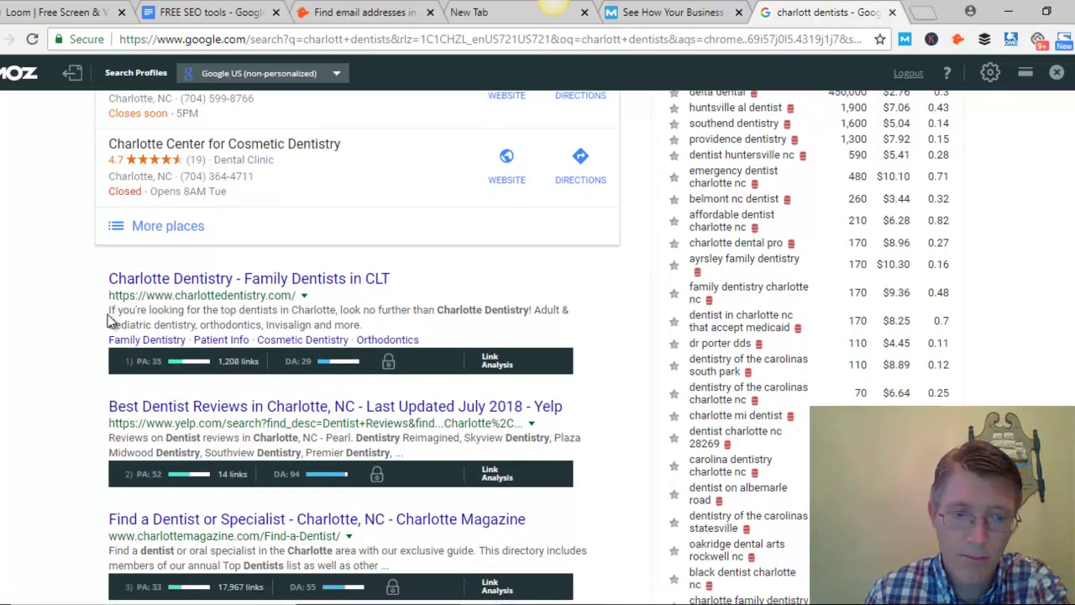
pyautogui.scroll(-1, 107, 418)
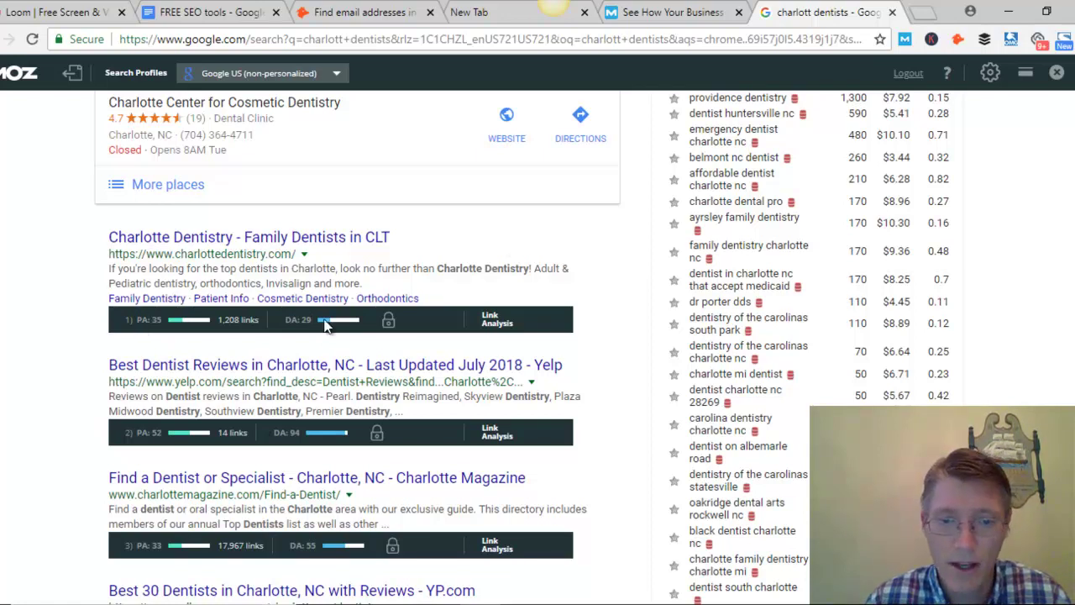
pyautogui.scroll(-1, 663, 322)
pyautogui.scroll(-2, 667, 322)
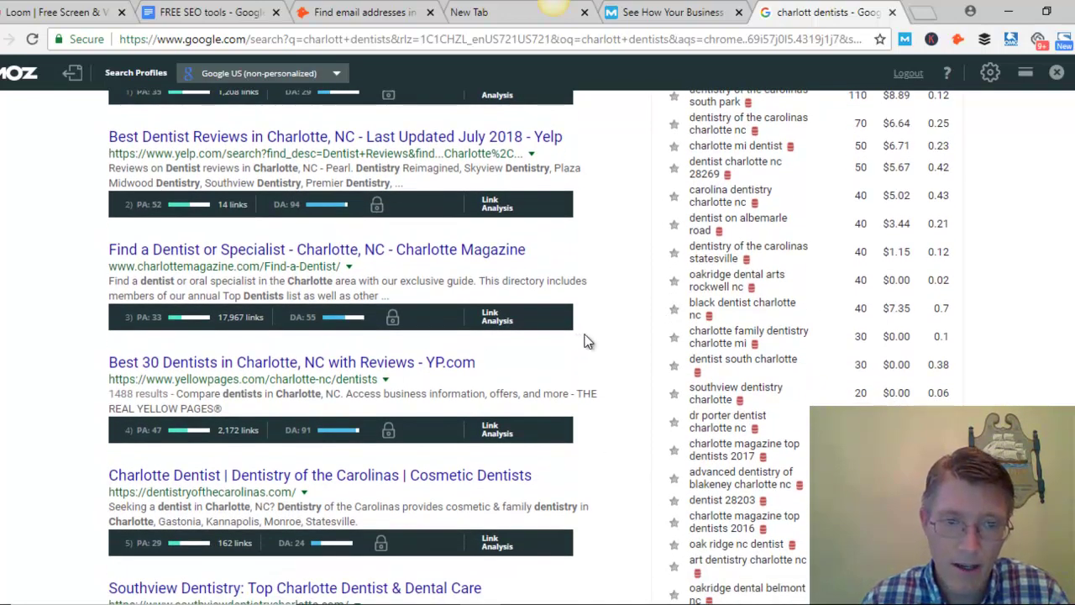
pyautogui.scroll(-2, 586, 343)
pyautogui.scroll(-1, 588, 345)
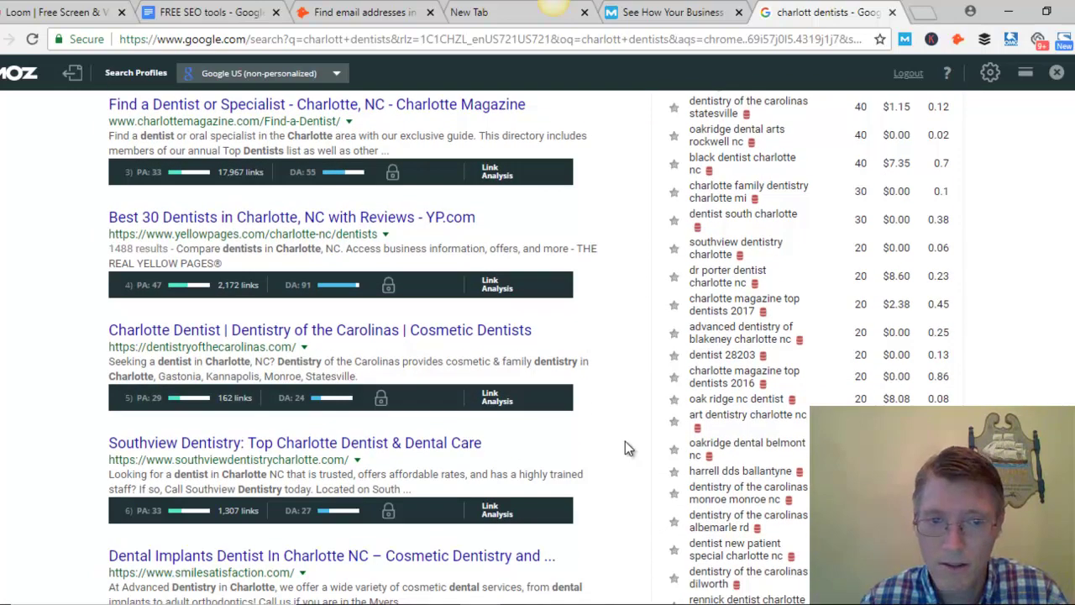
pyautogui.scroll(5, 637, 469)
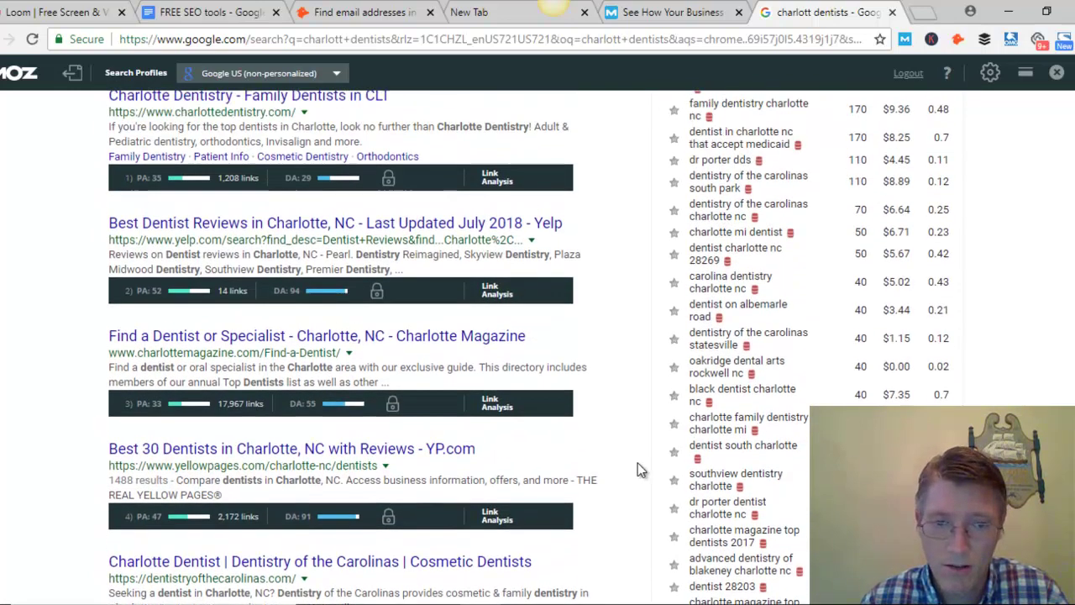
pyautogui.scroll(-4, 425, 357)
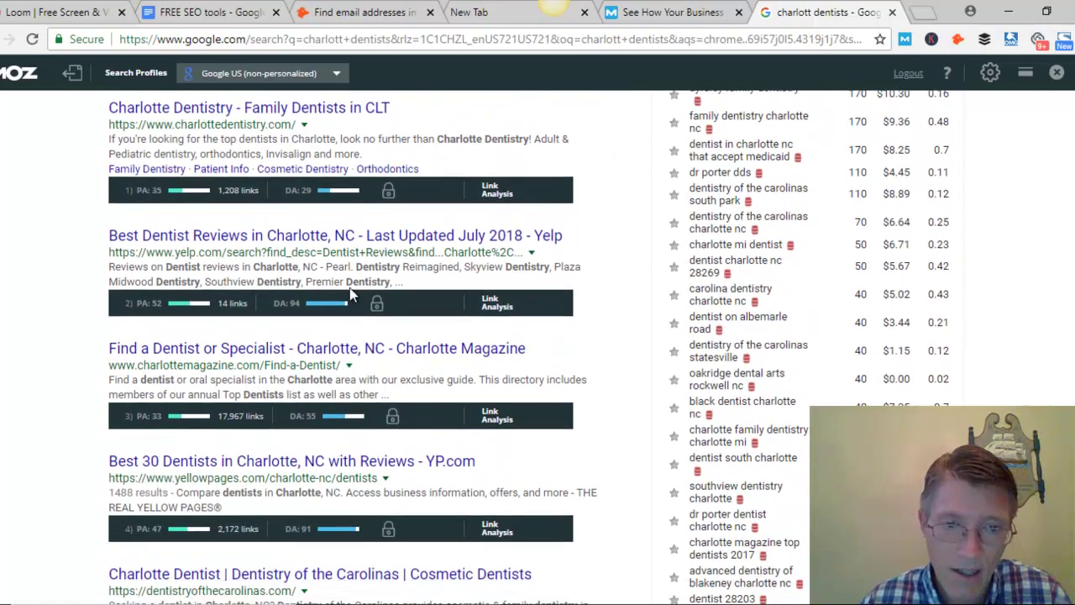
pyautogui.scroll(-3, 341, 307)
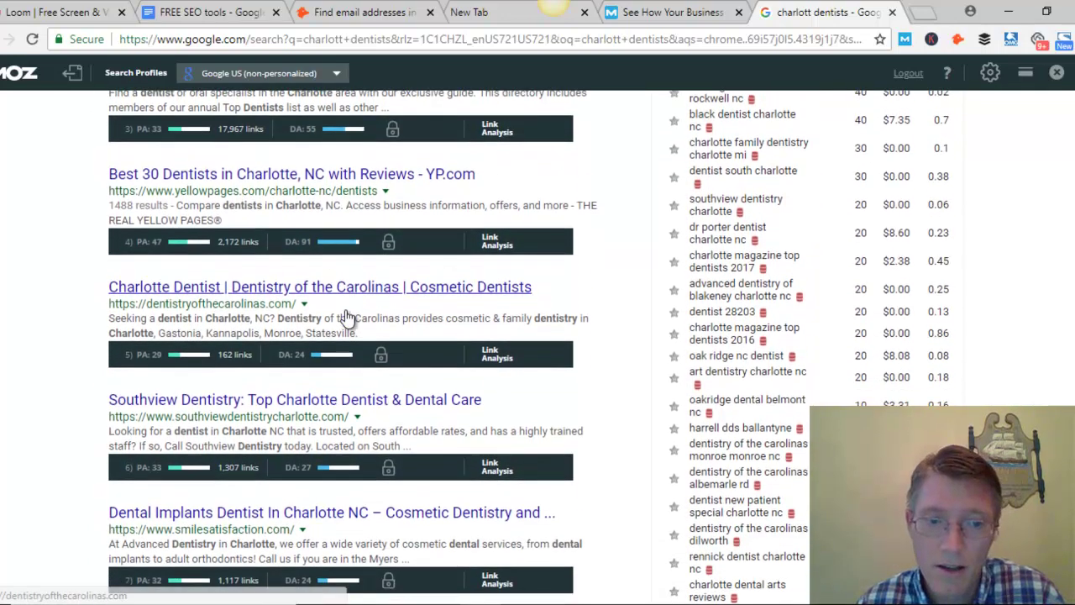
# - Compare the MozBar authority and link figures of the lower-ranked dentist practices with those of the Yelp, Charlotte Magazine and YP.com directories
pyautogui.scroll(-1, 351, 319)
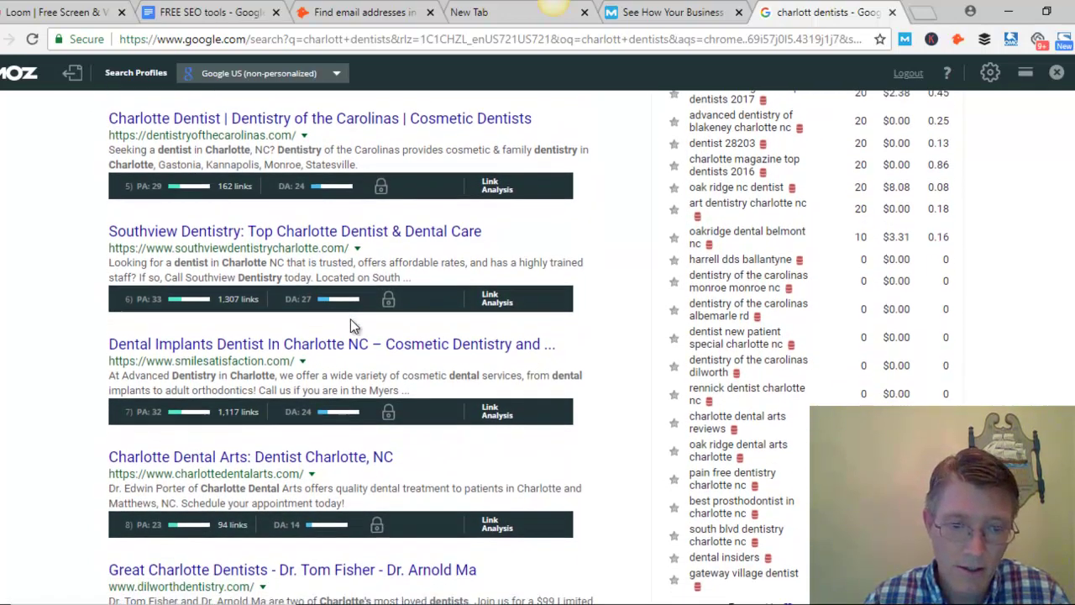
pyautogui.scroll(-1, 352, 328)
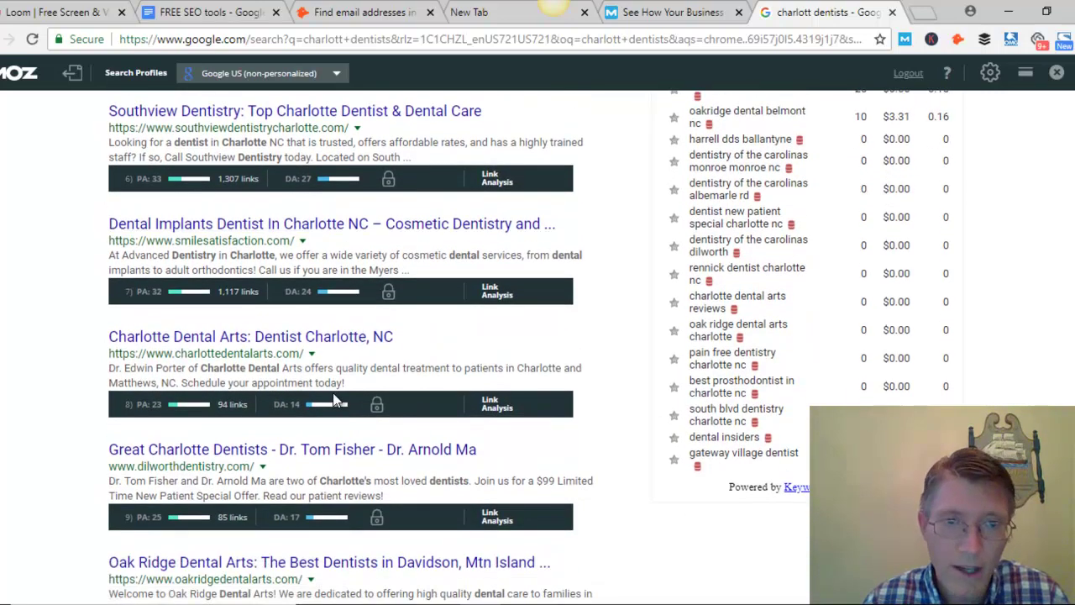
pyautogui.scroll(-2, 332, 392)
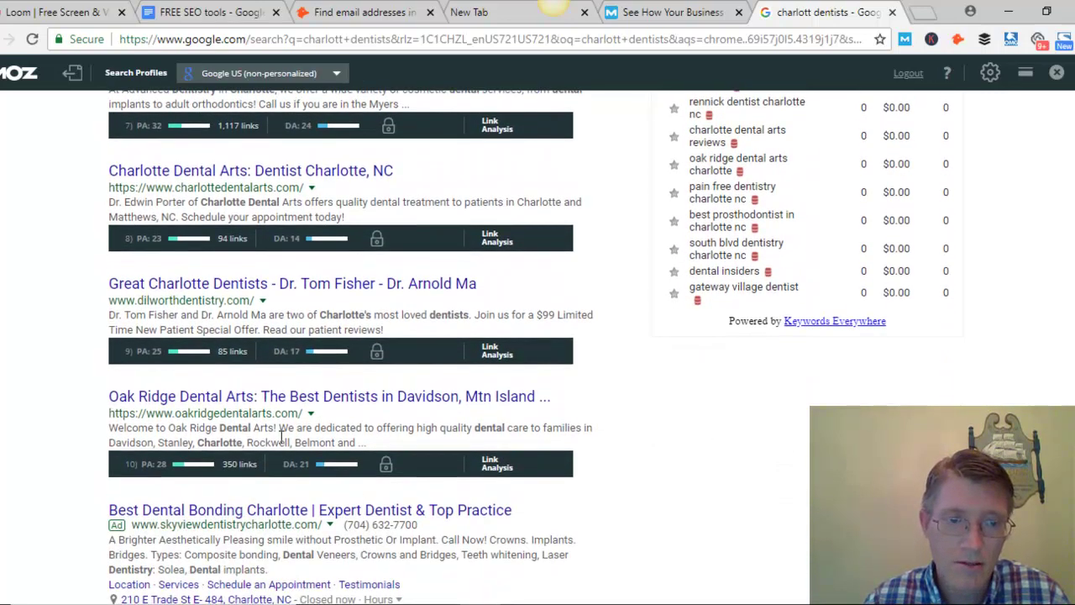
pyautogui.scroll(3, 306, 351)
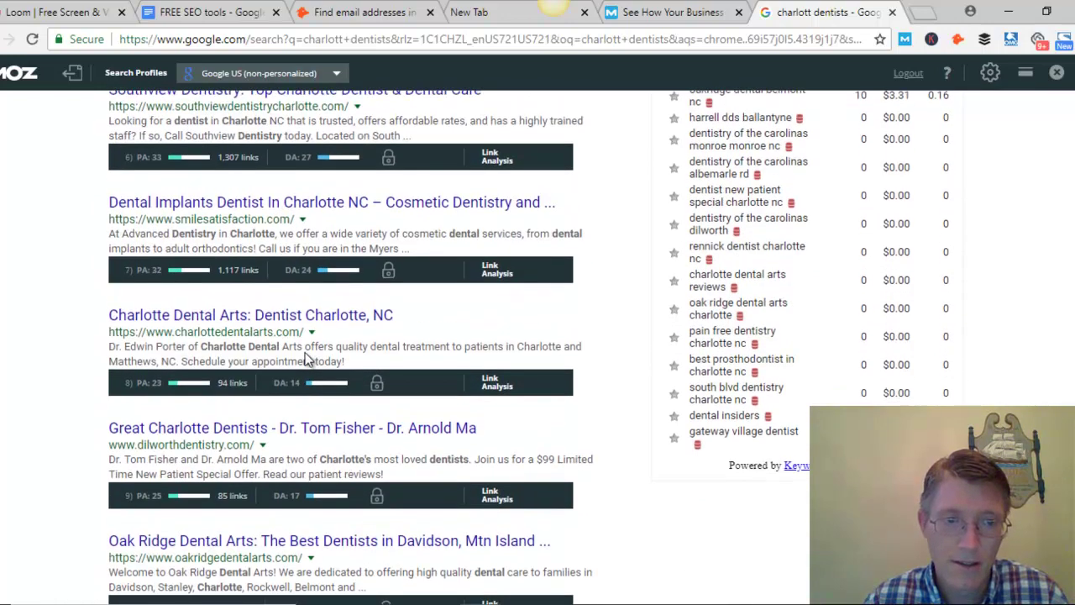
pyautogui.scroll(3, 311, 345)
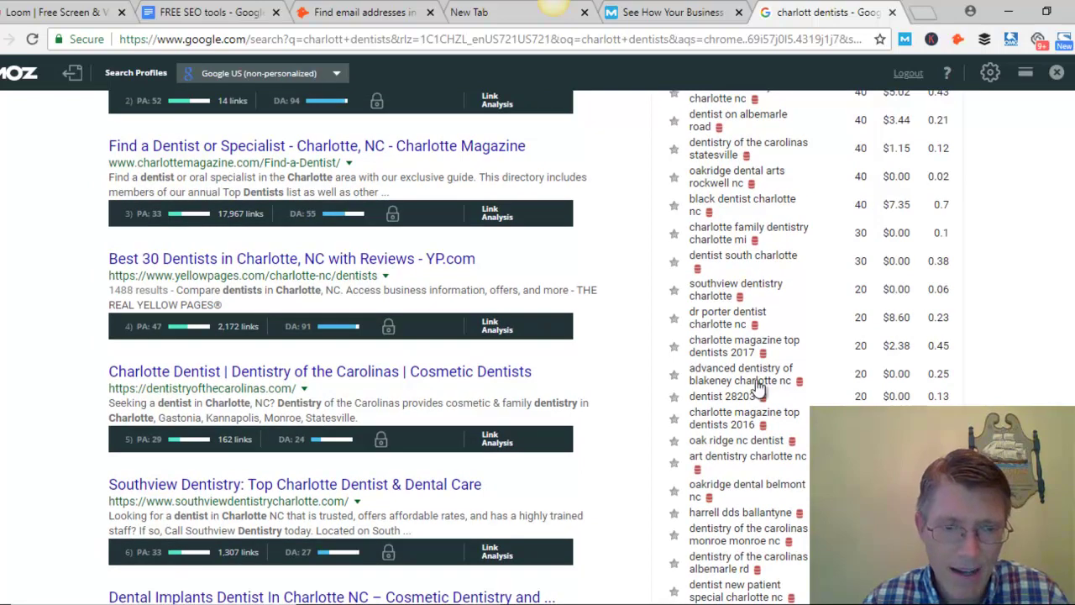
pyautogui.scroll(1, 394, 363)
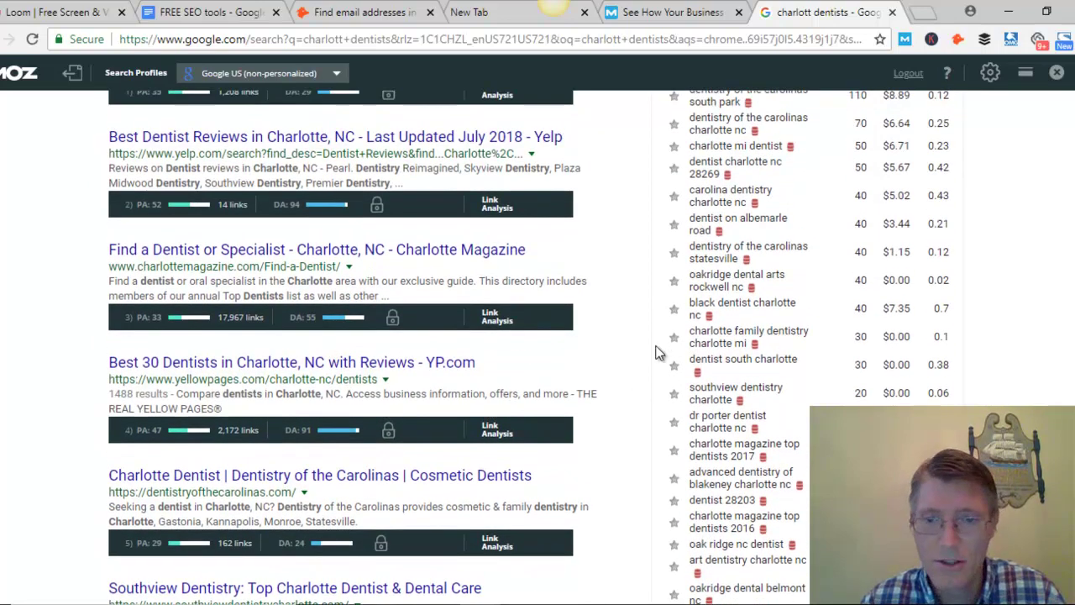
pyautogui.scroll(2, 312, 391)
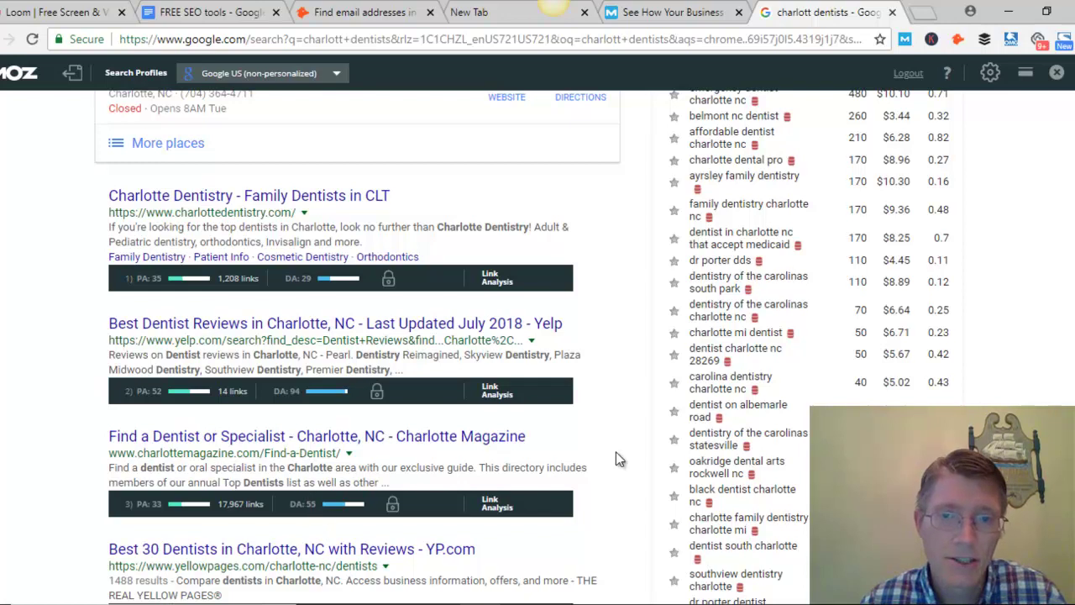
pyautogui.scroll(-5, 651, 343)
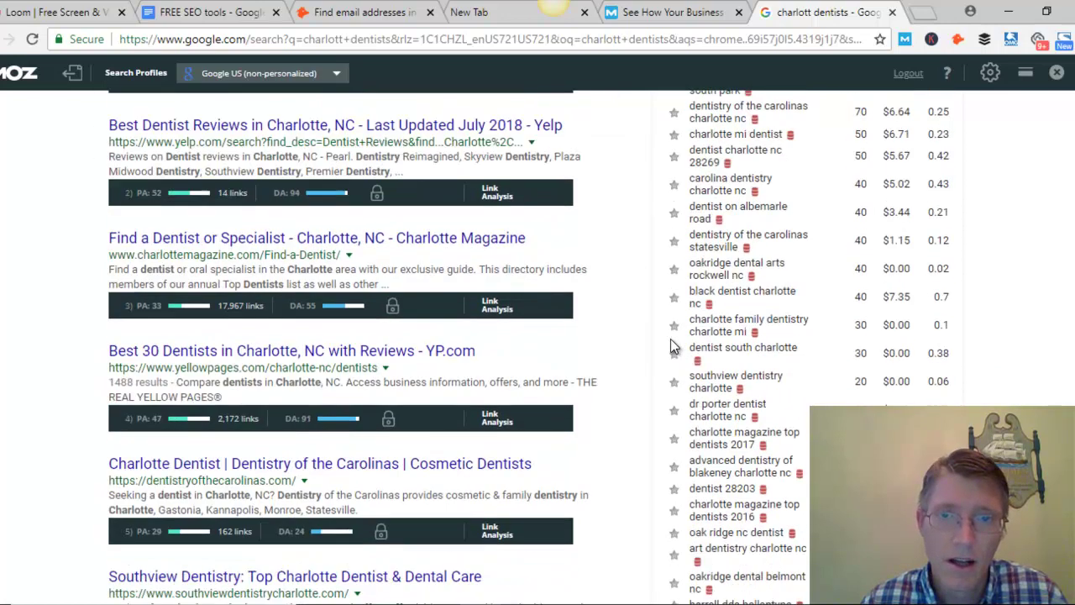
pyautogui.scroll(-3, 621, 340)
pyautogui.scroll(5, 622, 339)
pyautogui.scroll(8, 621, 339)
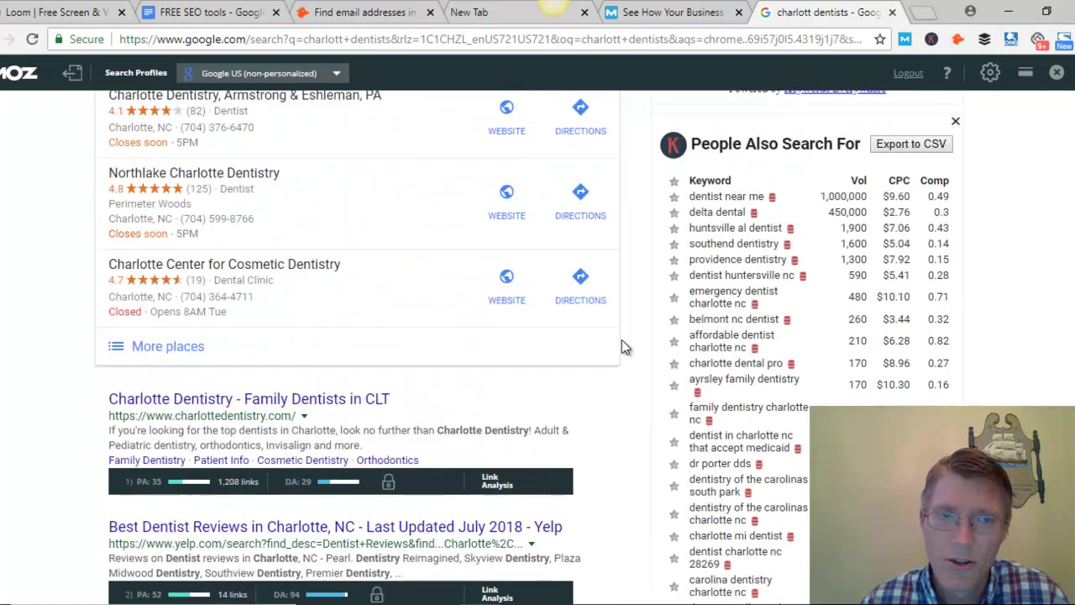
pyautogui.scroll(1, 622, 340)
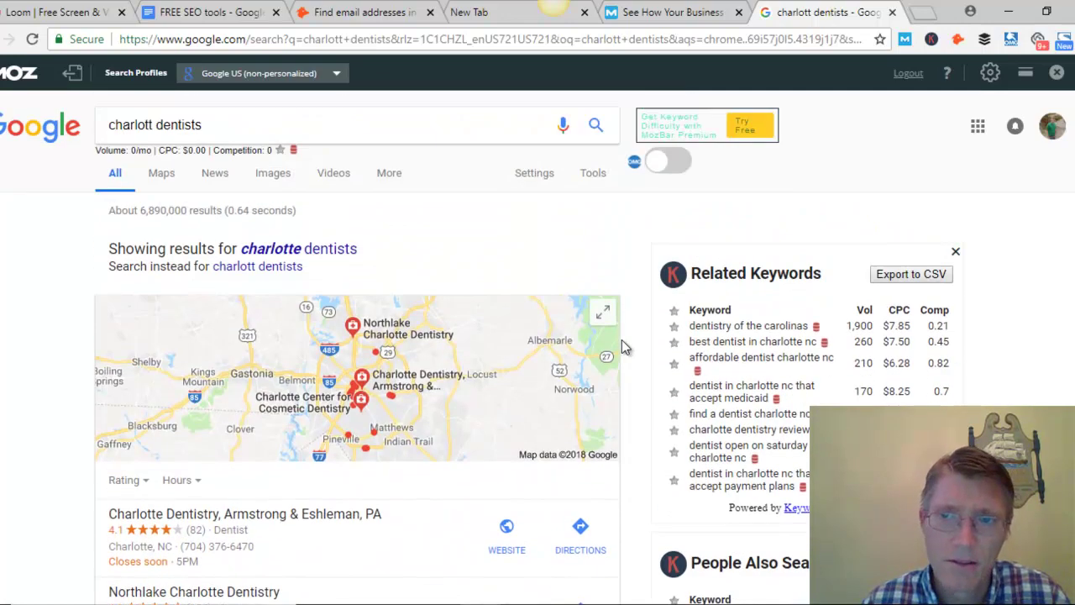
# - Check the FREE SEO tools document for the next tool and return to the "charlott dentists" results
pyautogui.click(905, 40)
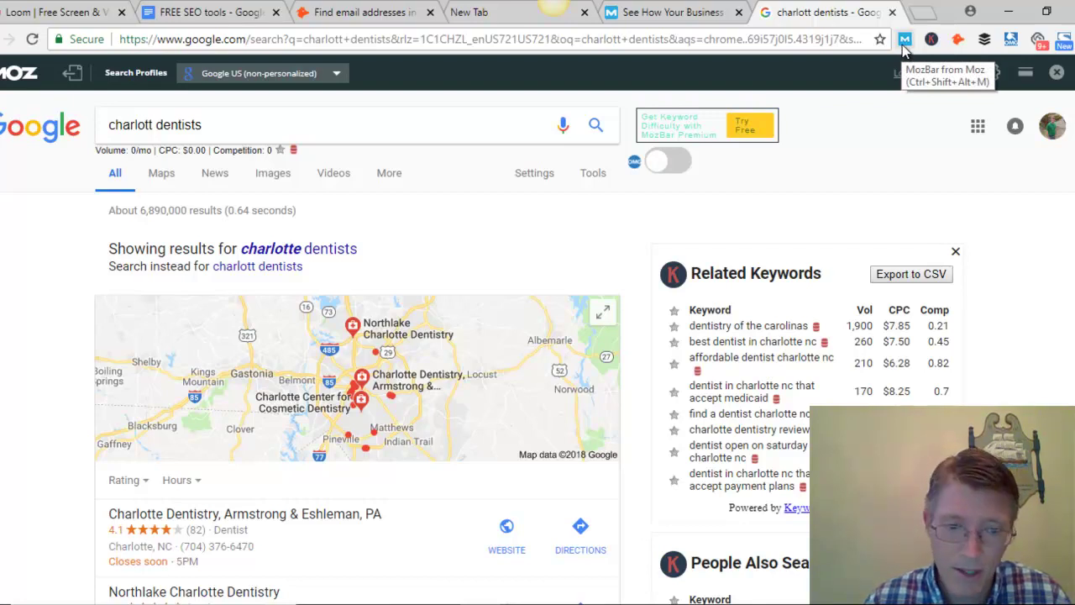
pyautogui.click(188, 15)
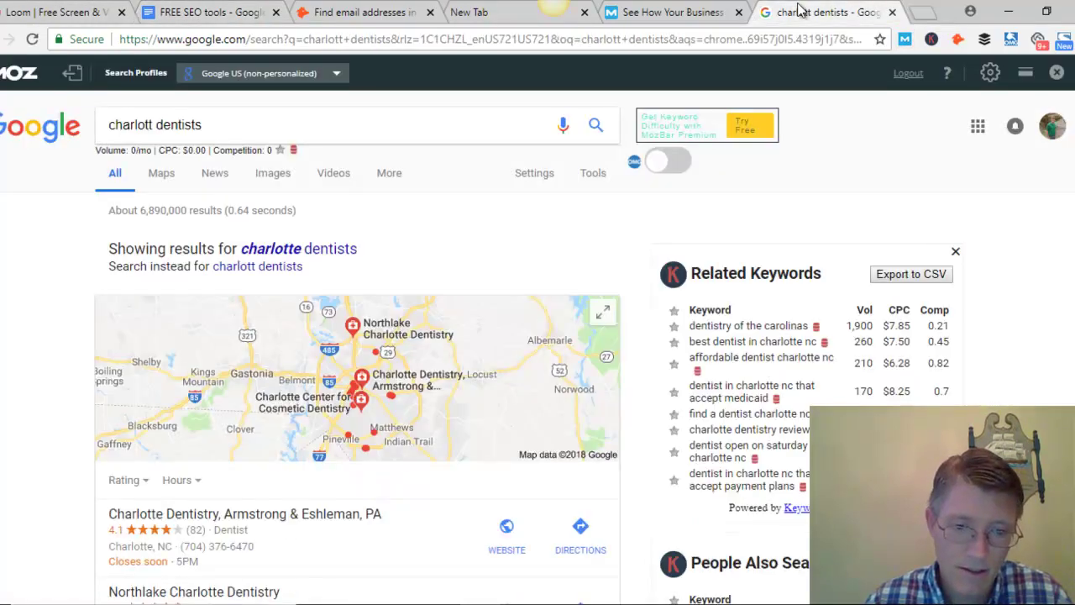
pyautogui.click(809, 14)
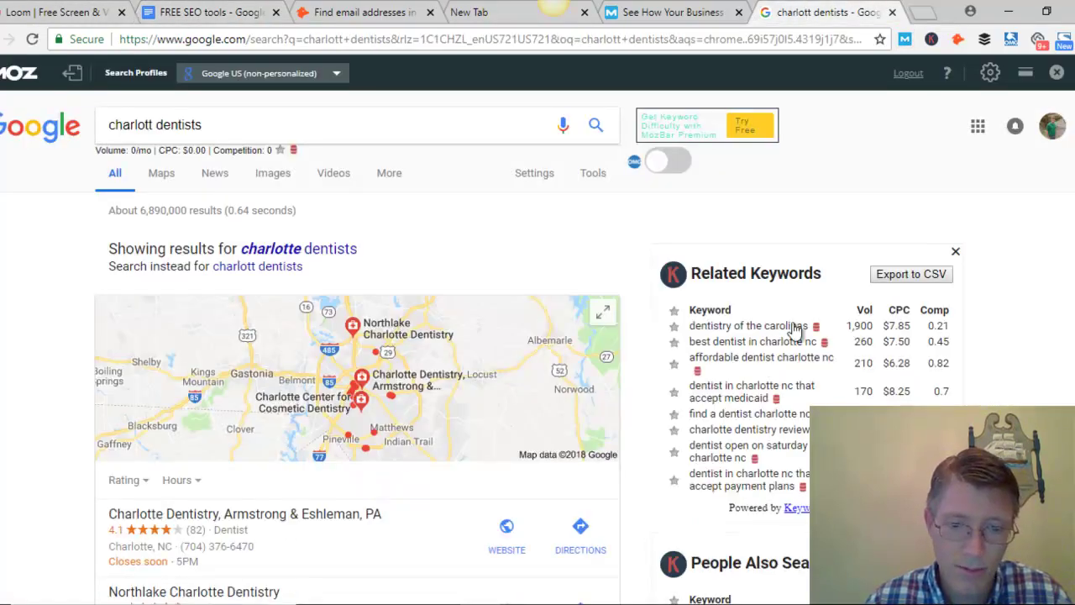
# - Switch to the Edge InPrivate window to view the "charlotte dentists" results without extensions, and return to Chrome
pyautogui.hotkey('alt', 'Tab')
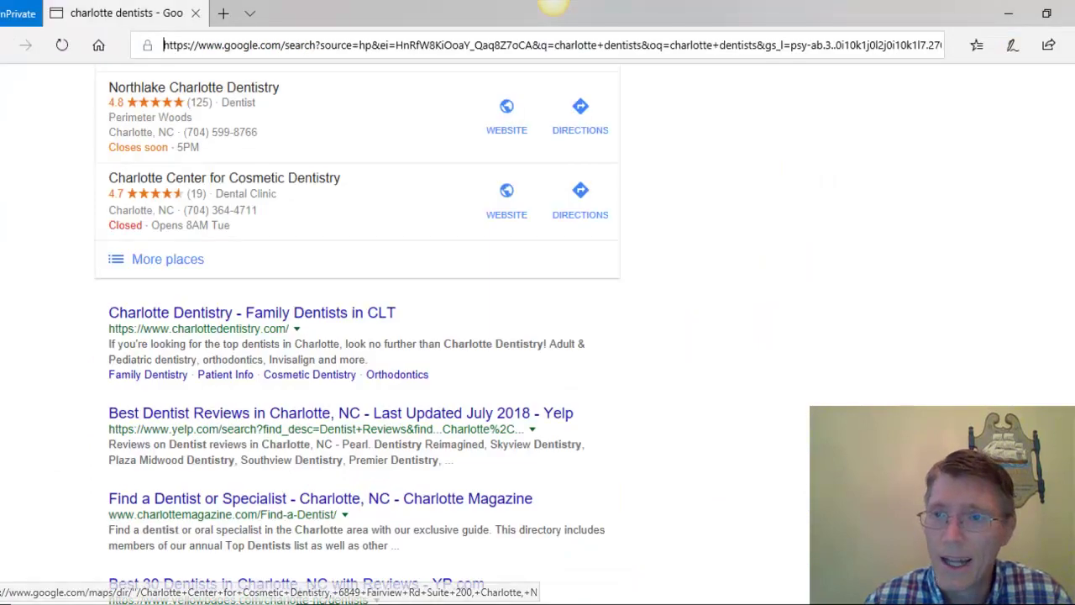
pyautogui.scroll(4, 282, 110)
pyautogui.scroll(1, 281, 110)
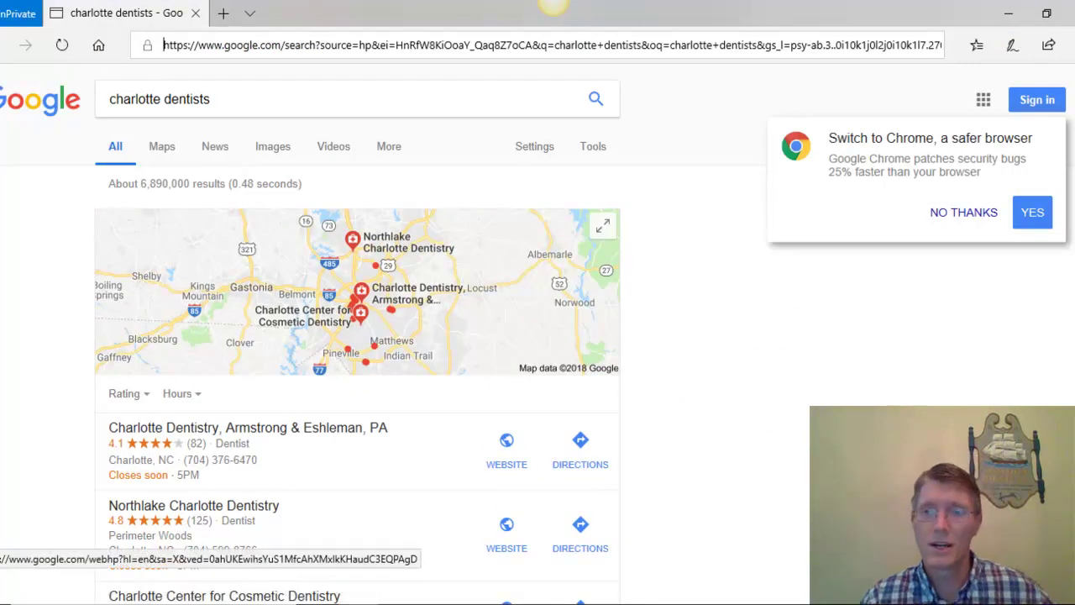
pyautogui.click(443, 598)
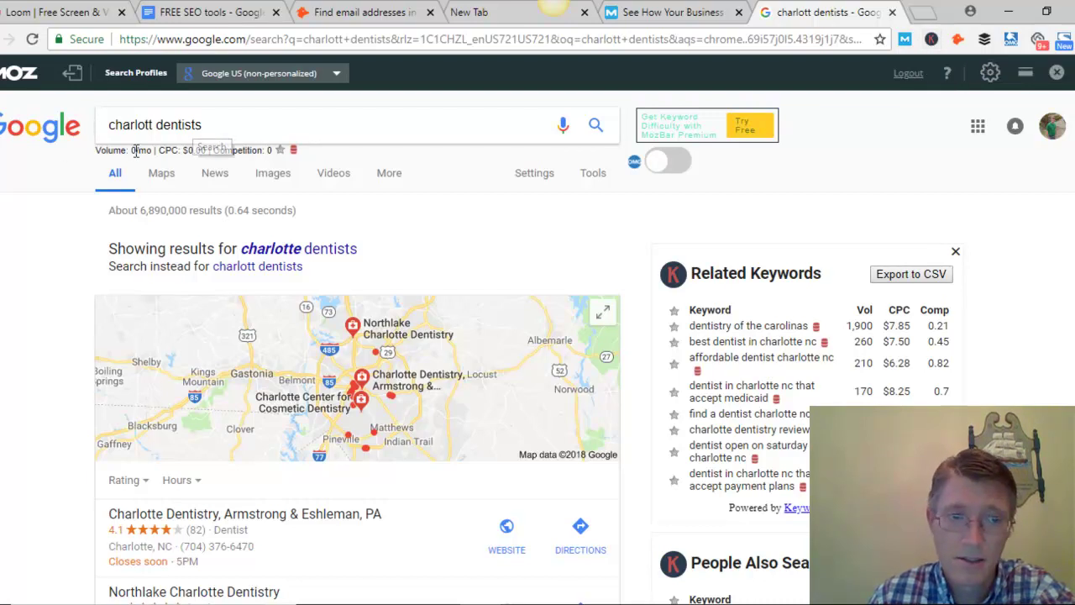
# - Highlight the Keywords Everywhere volume, CPC and competition line beneath the query and compare it with the Edge InPrivate results page
pyautogui.moveTo(92, 151); pyautogui.dragTo(269, 151)
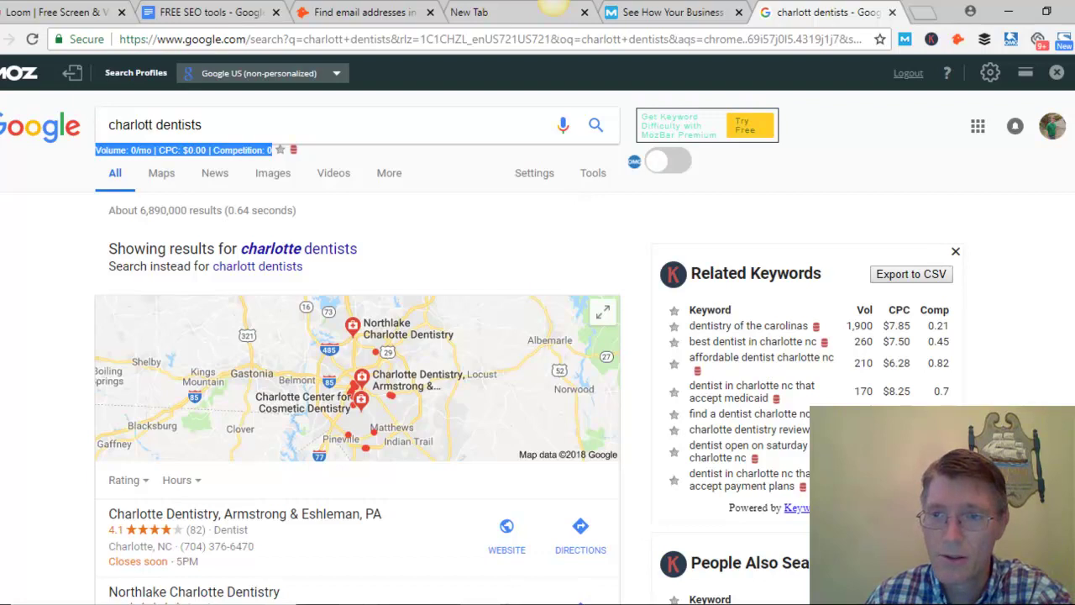
pyautogui.hotkey('alt', 'Tab')
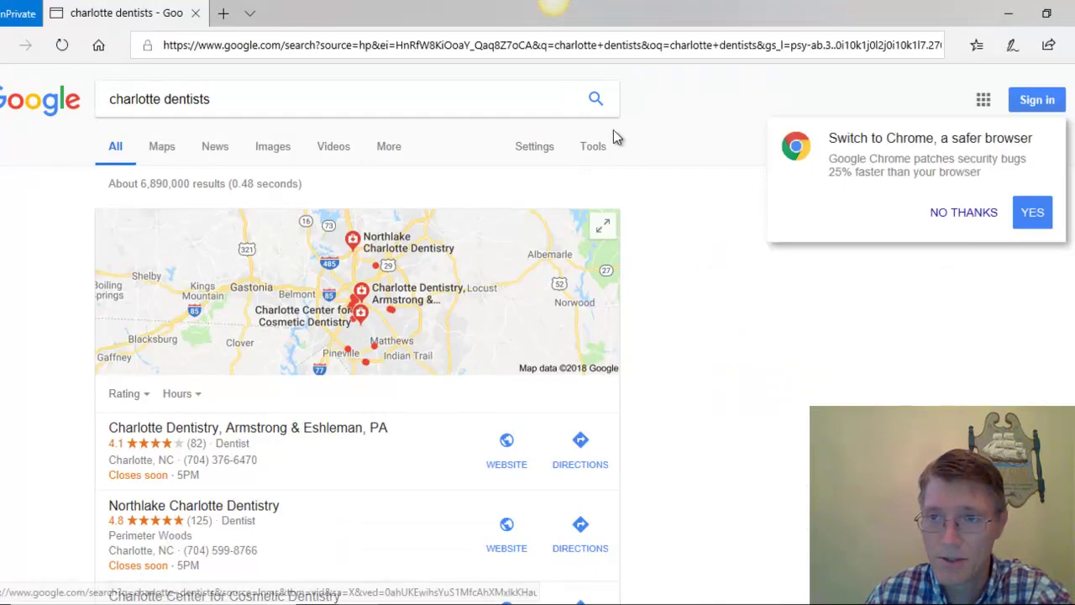
pyautogui.hotkey('alt', 'Tab')
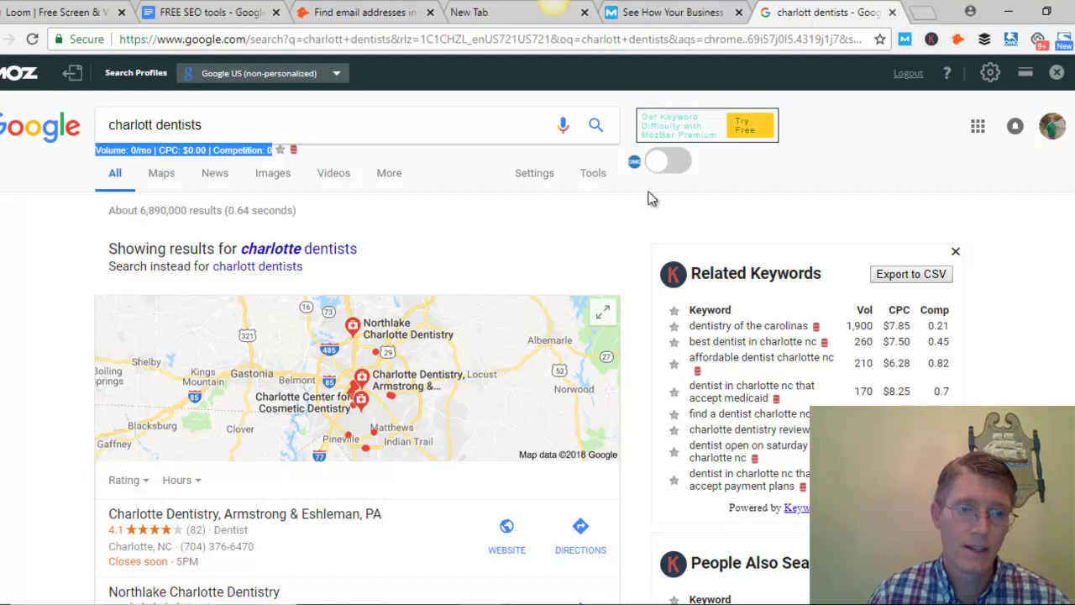
# - Look over the Related Keywords list and search Google for the suggested query "find a dentist charlotte nc"
pyautogui.scroll(-1, 1061, 259)
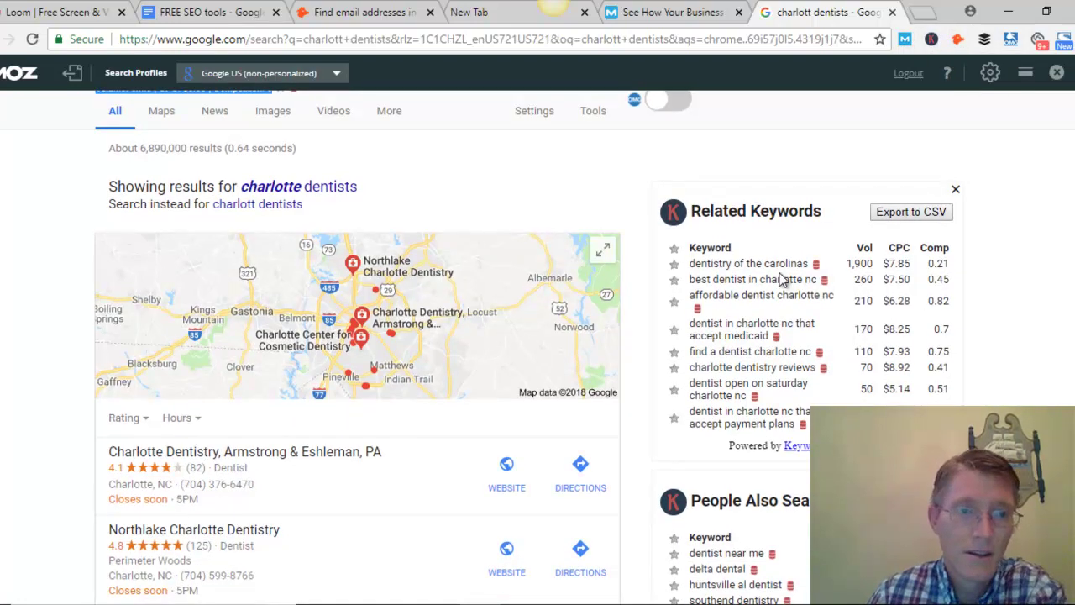
pyautogui.scroll(1, 445, 202)
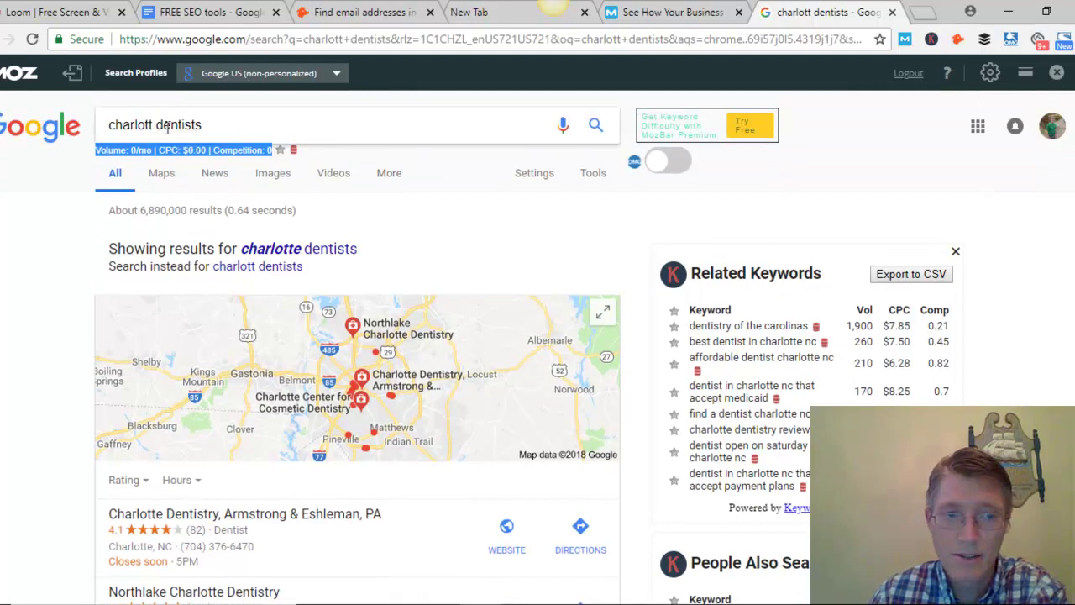
pyautogui.click(153, 124)
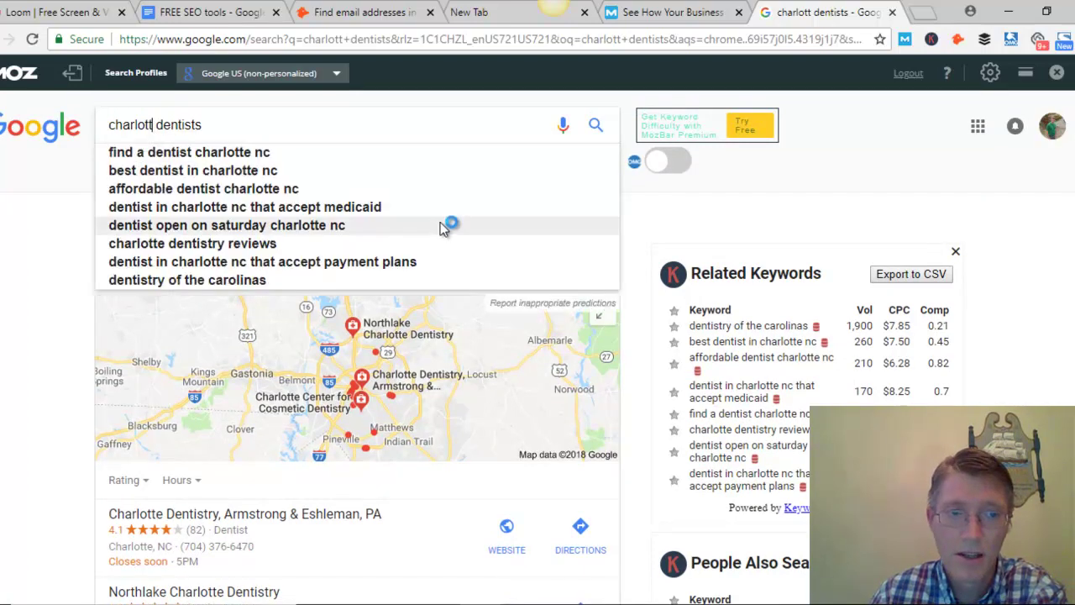
pyautogui.click(334, 151)
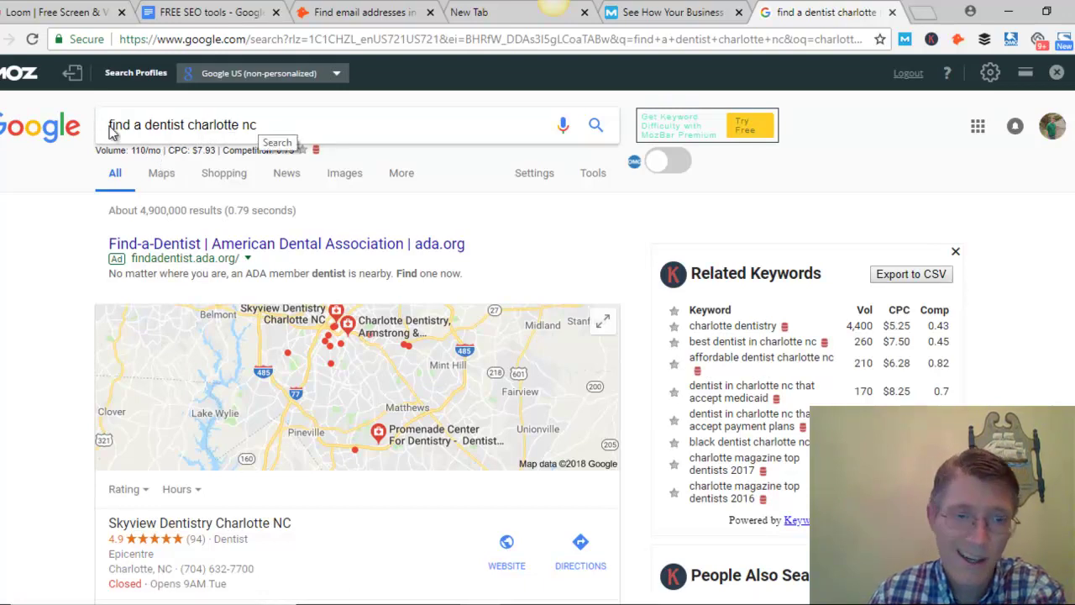
# - Review the query suggestions, search metrics and Related Keywords for "find a dentist charlotte nc"
pyautogui.click(293, 124)
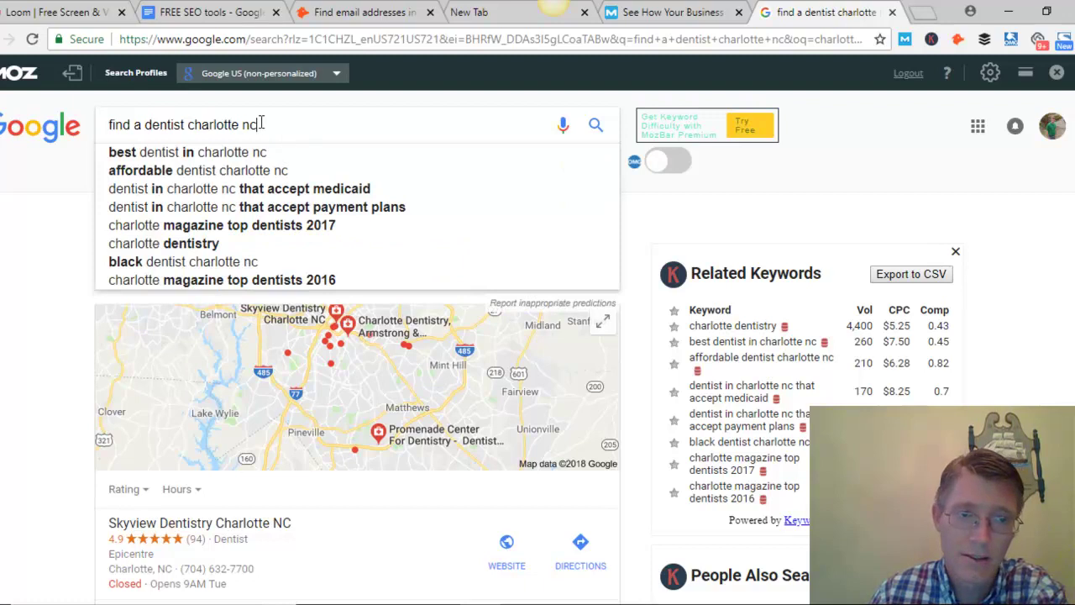
pyautogui.press('Escape')
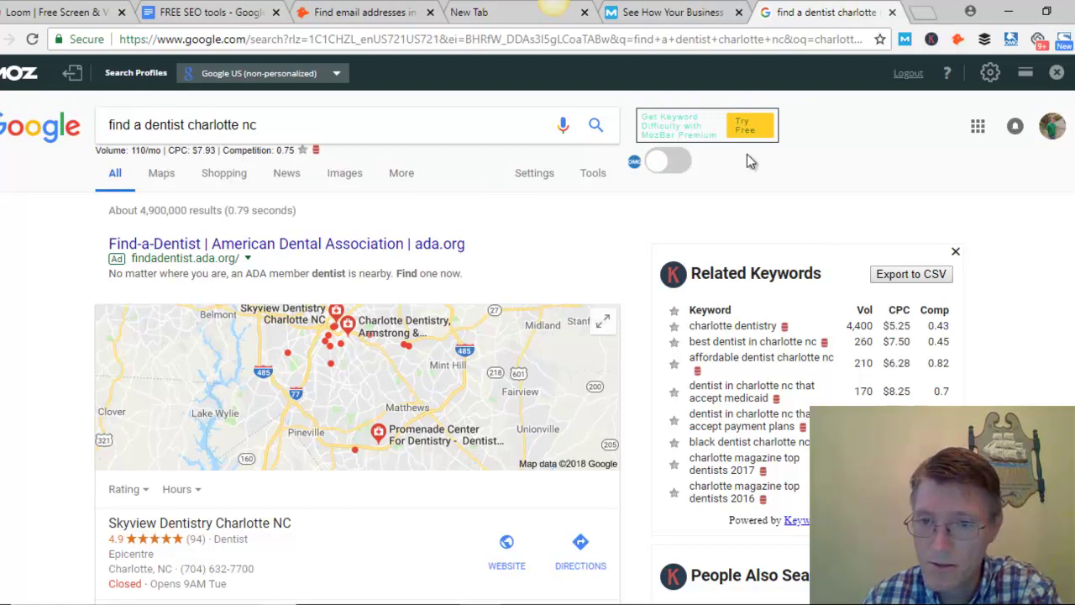
pyautogui.scroll(-2, 744, 210)
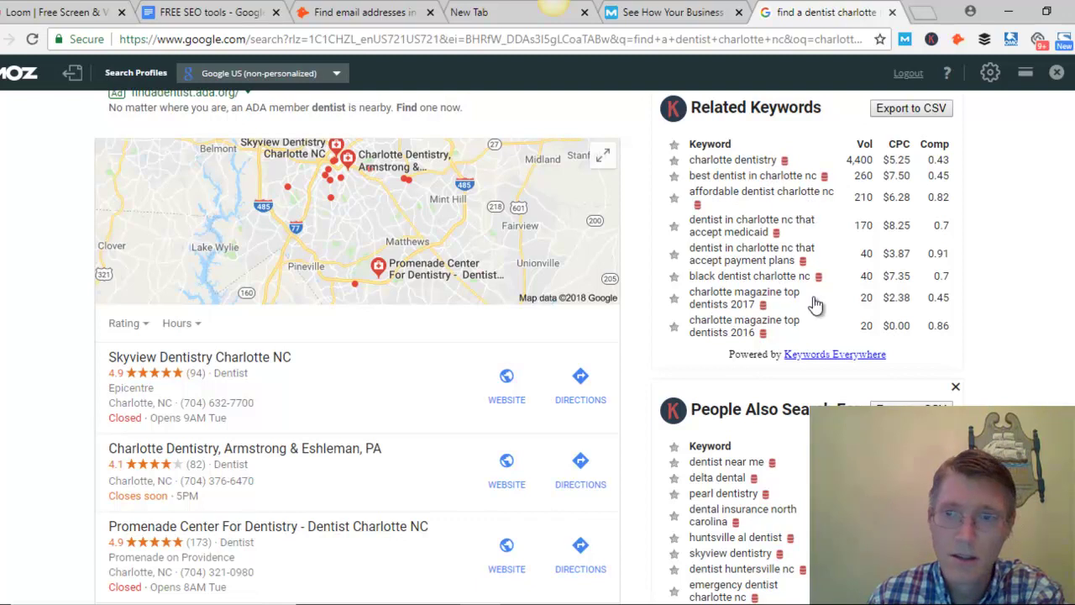
pyautogui.scroll(2, 840, 244)
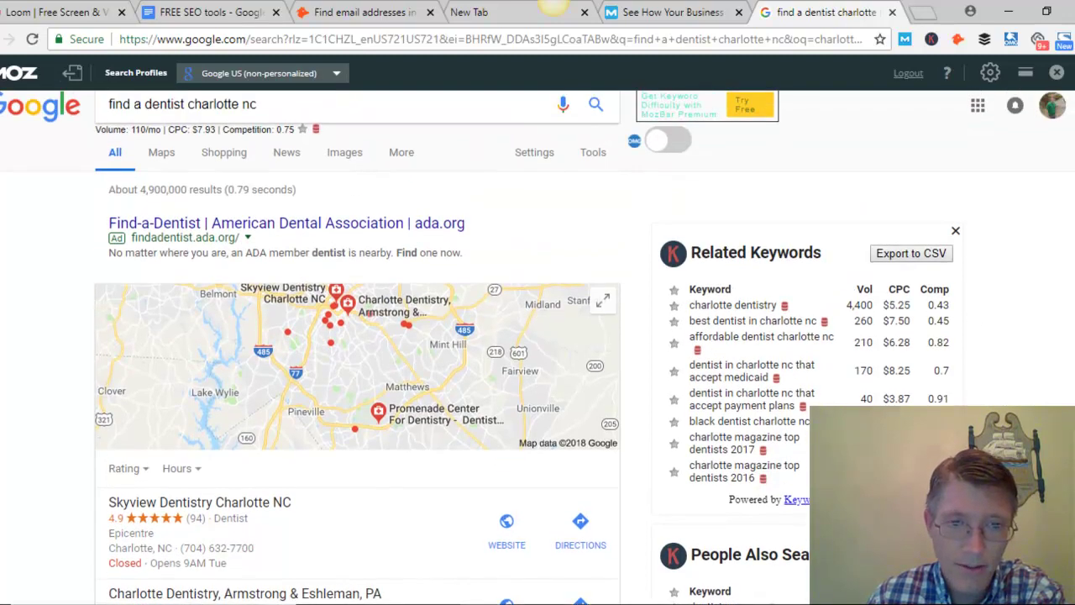
# - Examine the volume, CPC and competition figures in the related searches at the page's end and in the People Also Search For list
pyautogui.scroll(-10, 528, 347)
pyautogui.scroll(-7, 529, 347)
pyautogui.scroll(-2, 353, 336)
pyautogui.scroll(-2, 696, 420)
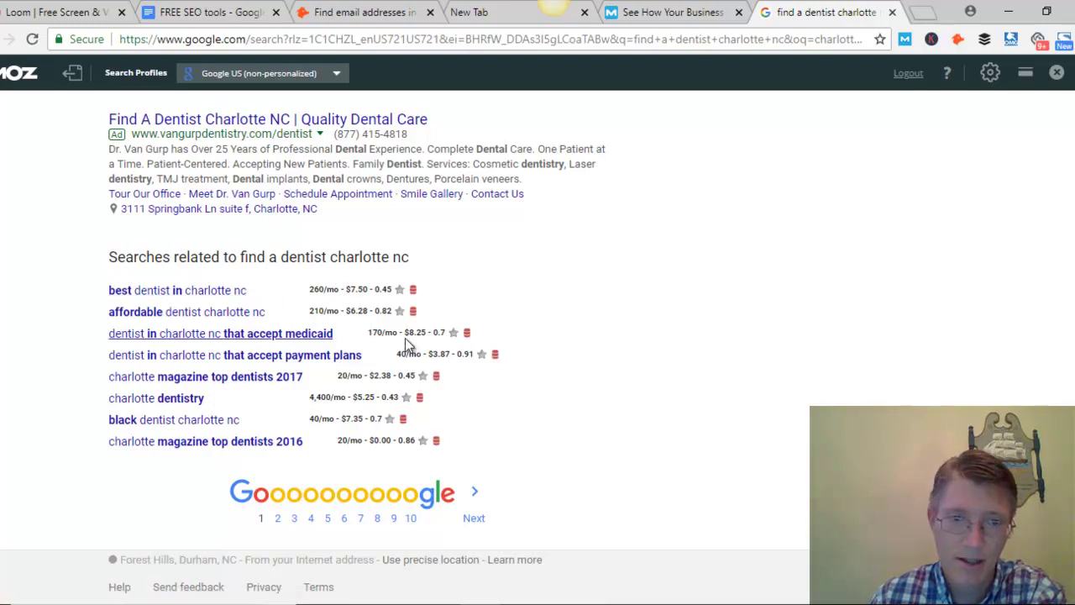
pyautogui.scroll(3, 706, 473)
pyautogui.scroll(18, 708, 470)
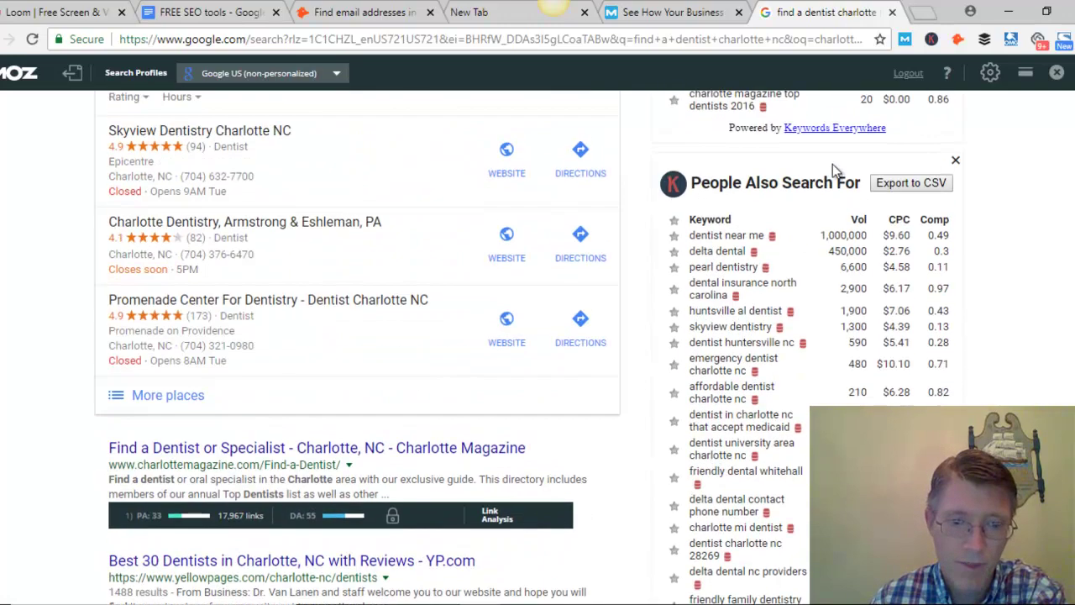
pyautogui.scroll(3, 826, 188)
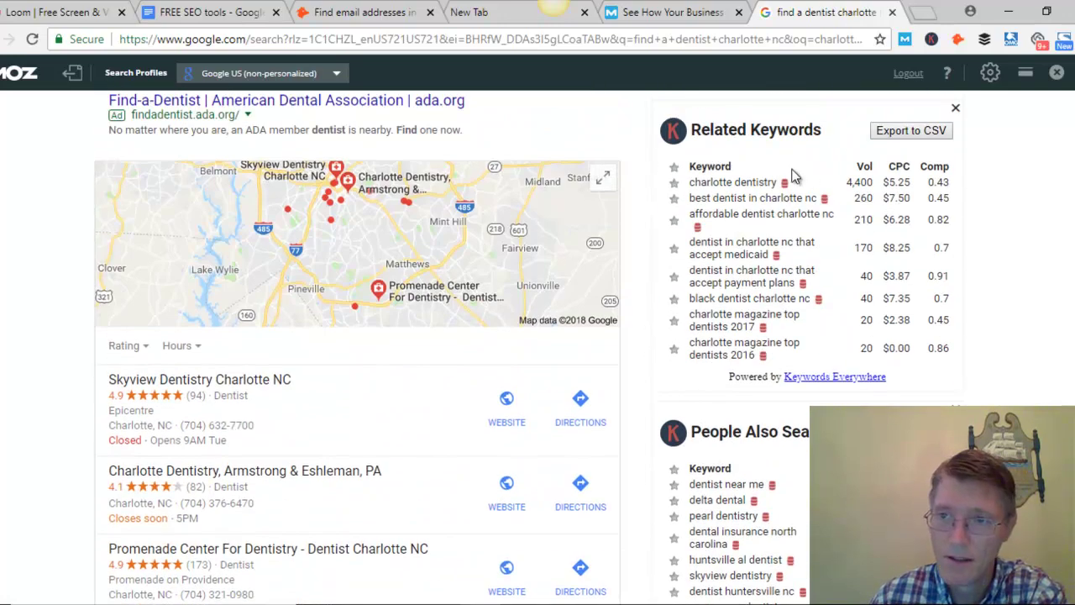
pyautogui.scroll(-15, 932, 169)
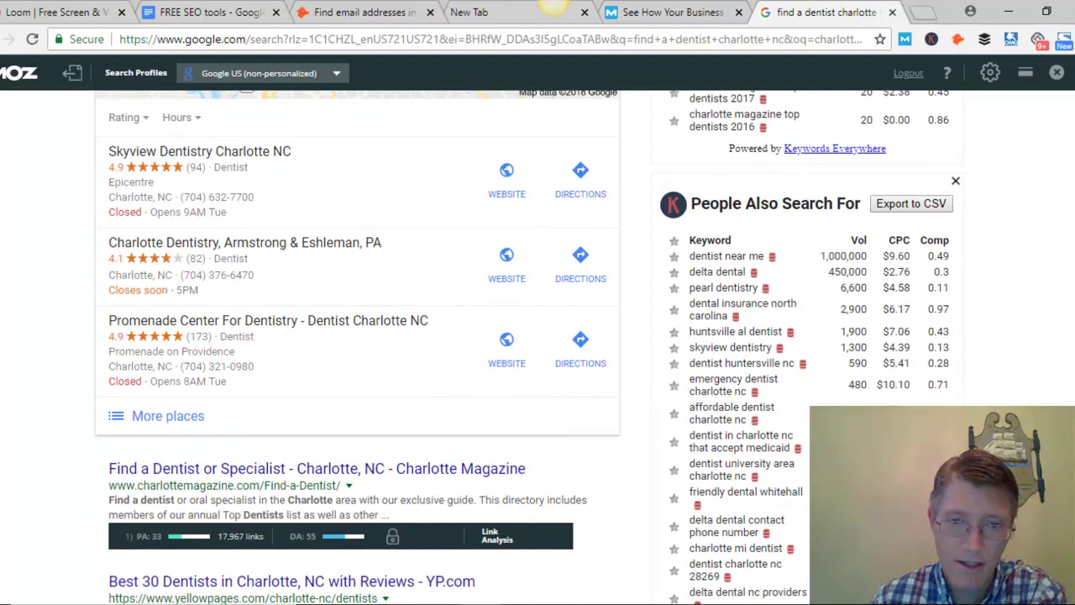
pyautogui.scroll(-3, 524, 292)
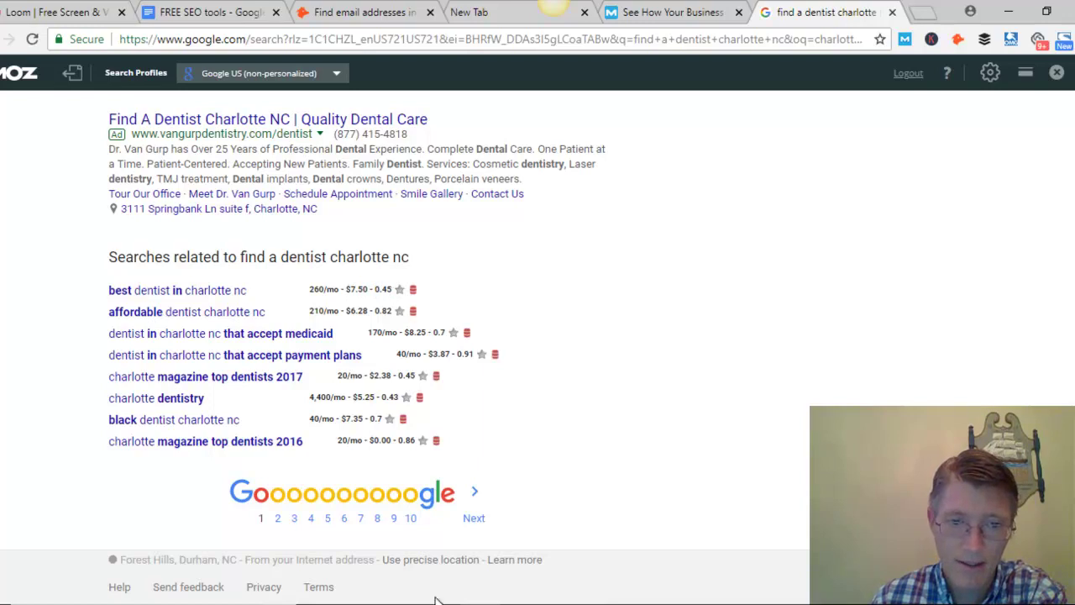
# - View the related searches without metrics in the Edge InPrivate window, and return to the FREE SEO tools document in Chrome
pyautogui.hotkey('alt', 'Tab')
pyautogui.scroll(-15, 1059, 344)
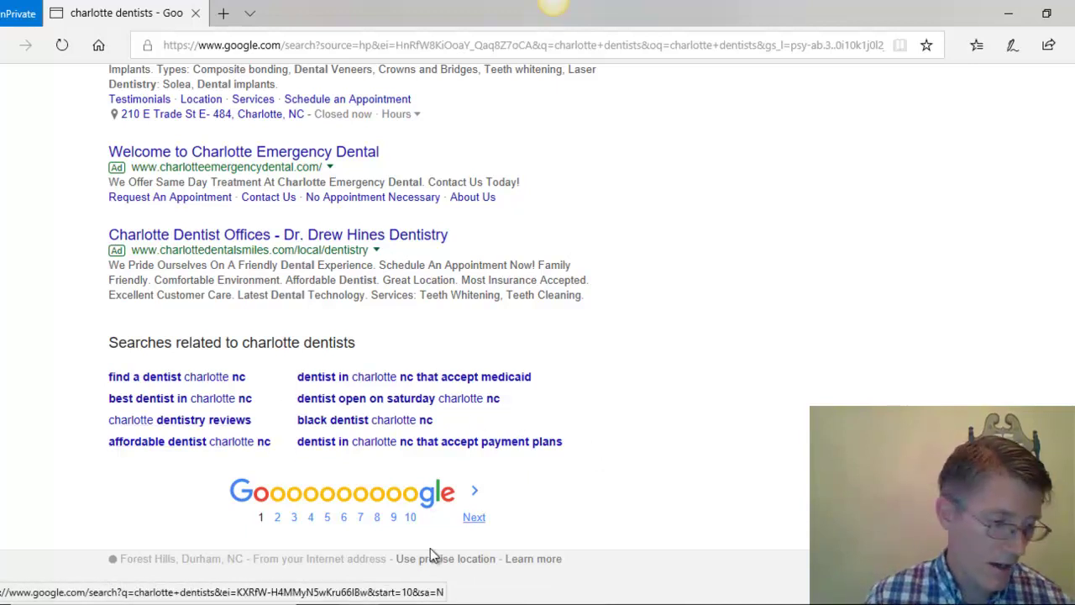
pyautogui.click(524, 604)
pyautogui.click(479, 604)
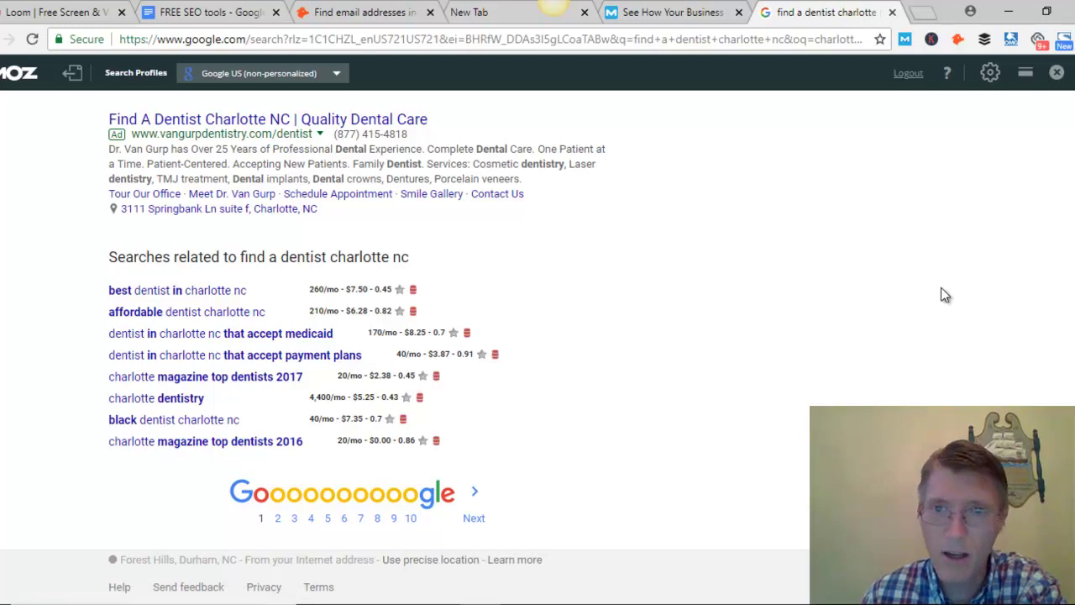
pyautogui.click(216, 11)
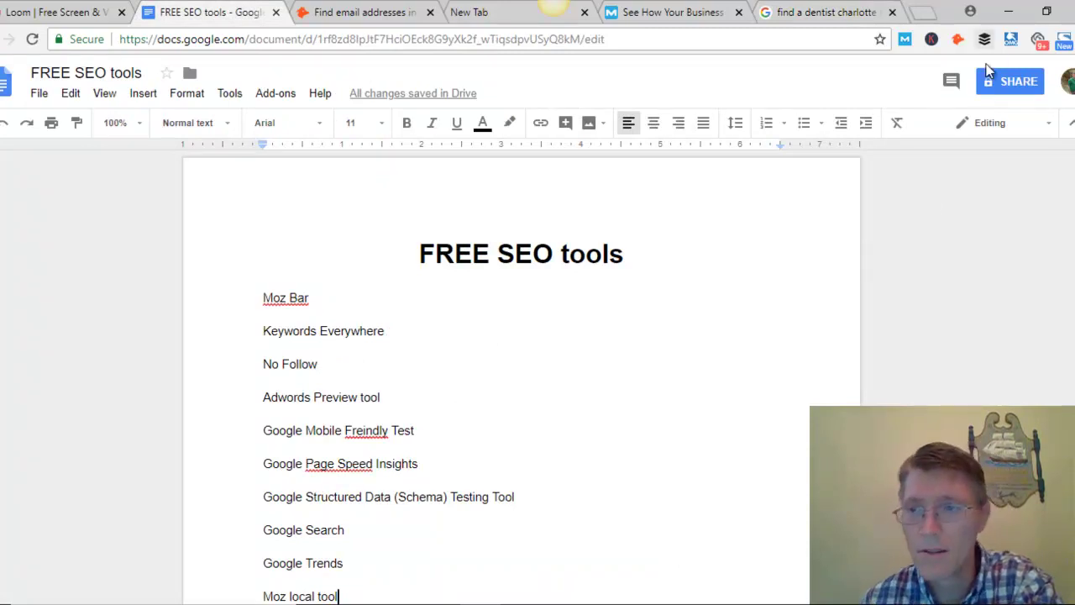
# - Switch to the private Firefox window and search Google for the suggested query "charlotte dentistry"
pyautogui.hotkey('alt', 'Tab')
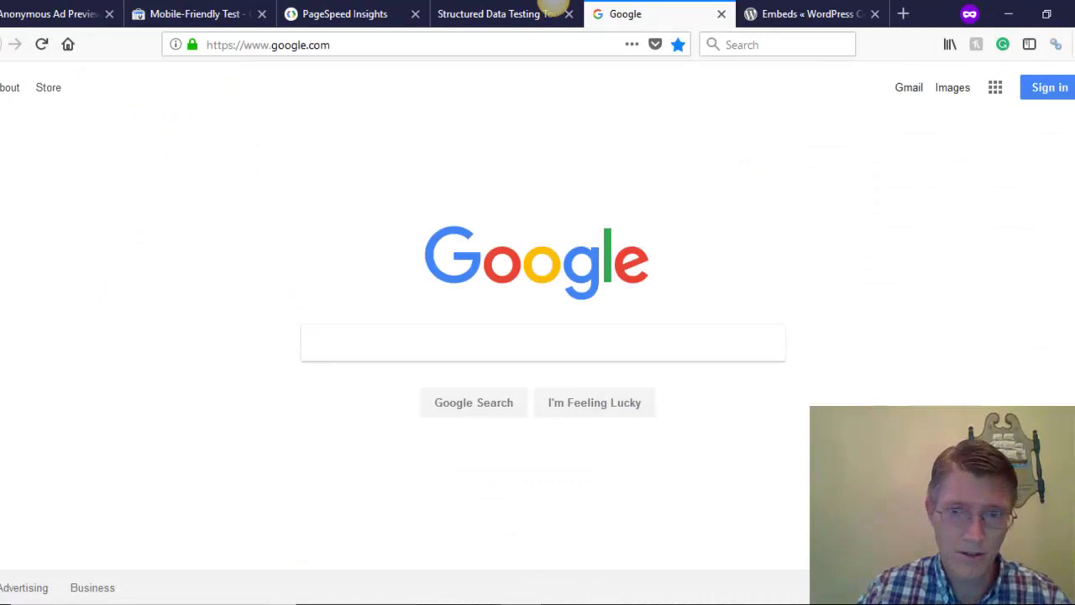
pyautogui.hotkey('alt', 'Tab')
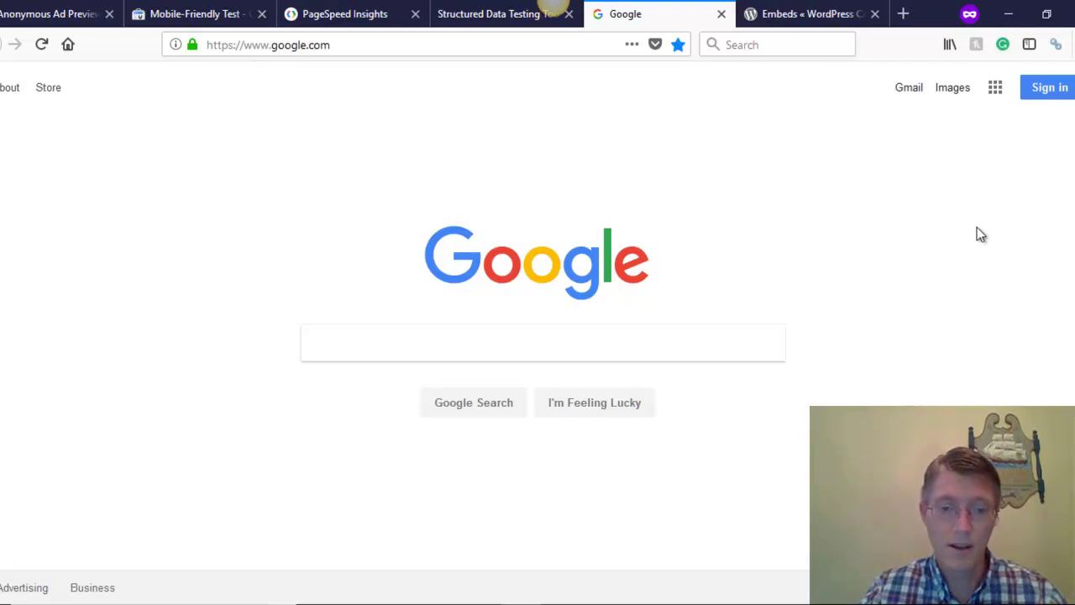
pyautogui.click(726, 343)
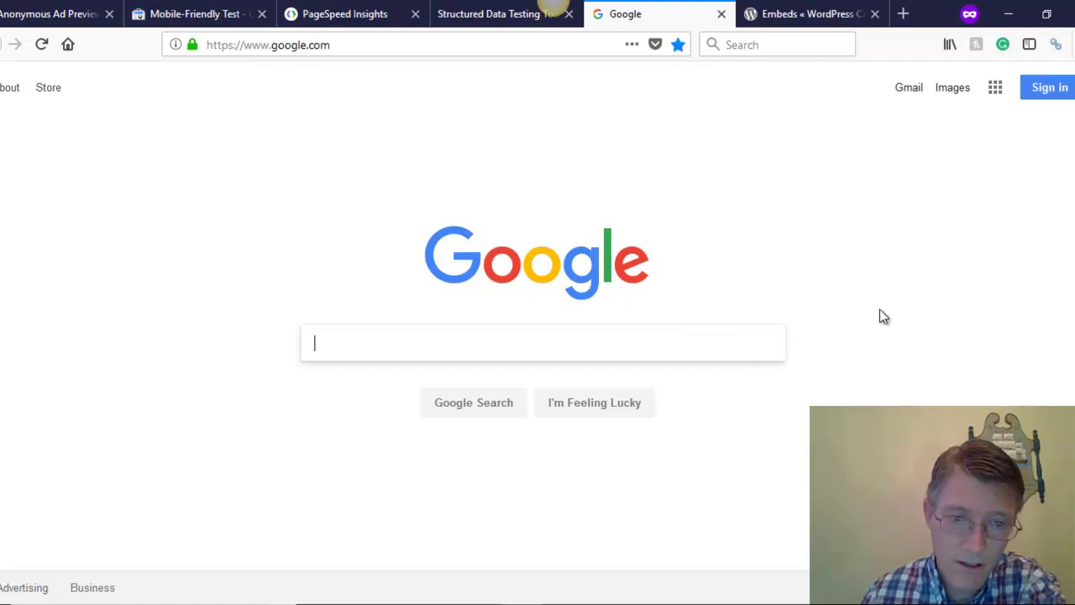
pyautogui.write('chra')
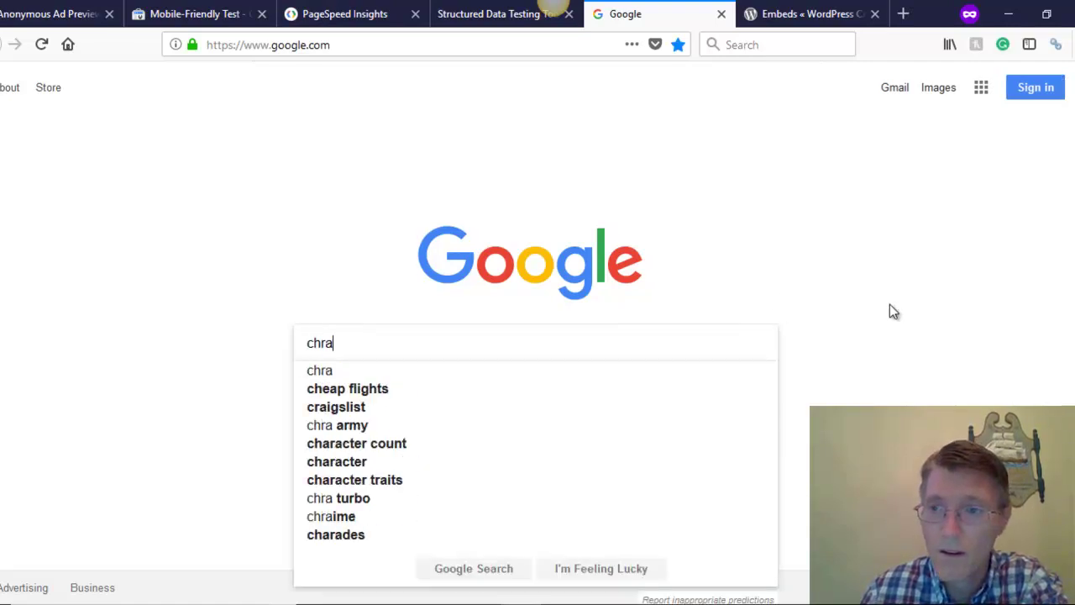
pyautogui.press('BackSpace')
pyautogui.press('BackSpace')
pyautogui.write('arlot')
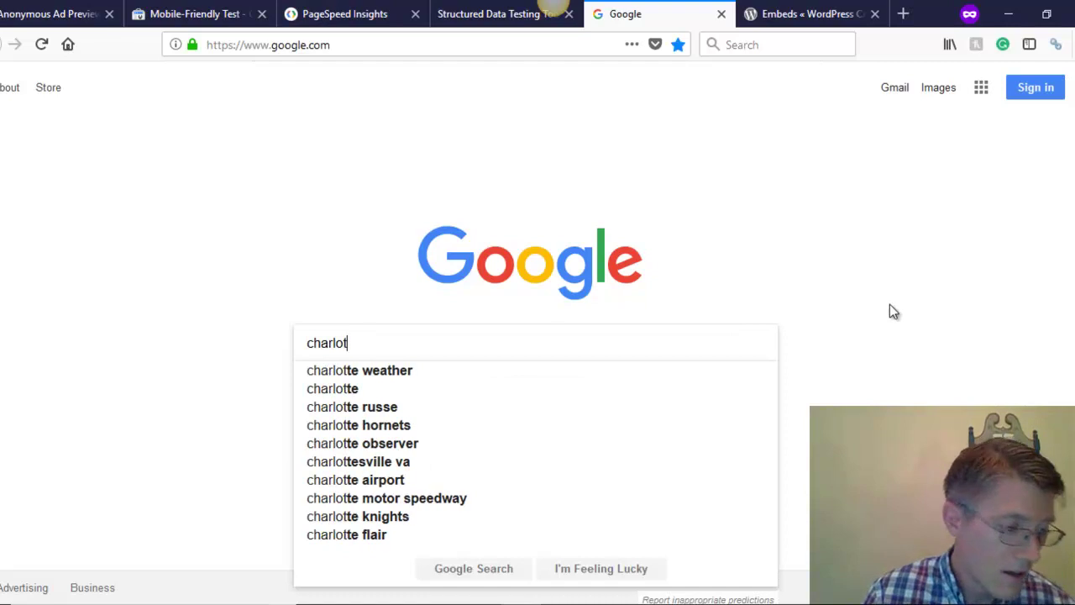
pyautogui.write('te dentists')
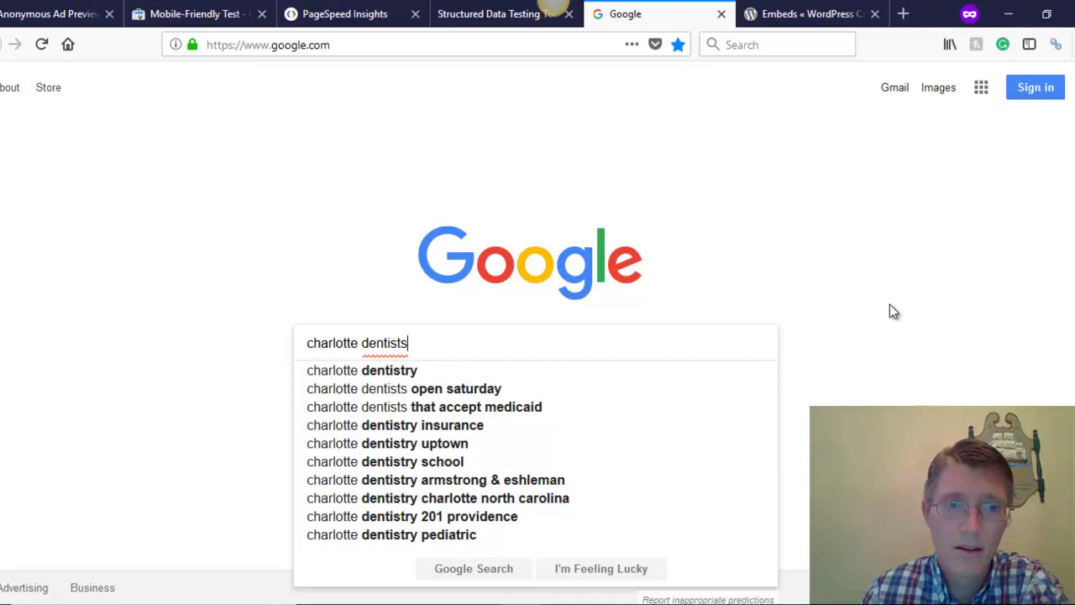
pyautogui.click(335, 372)
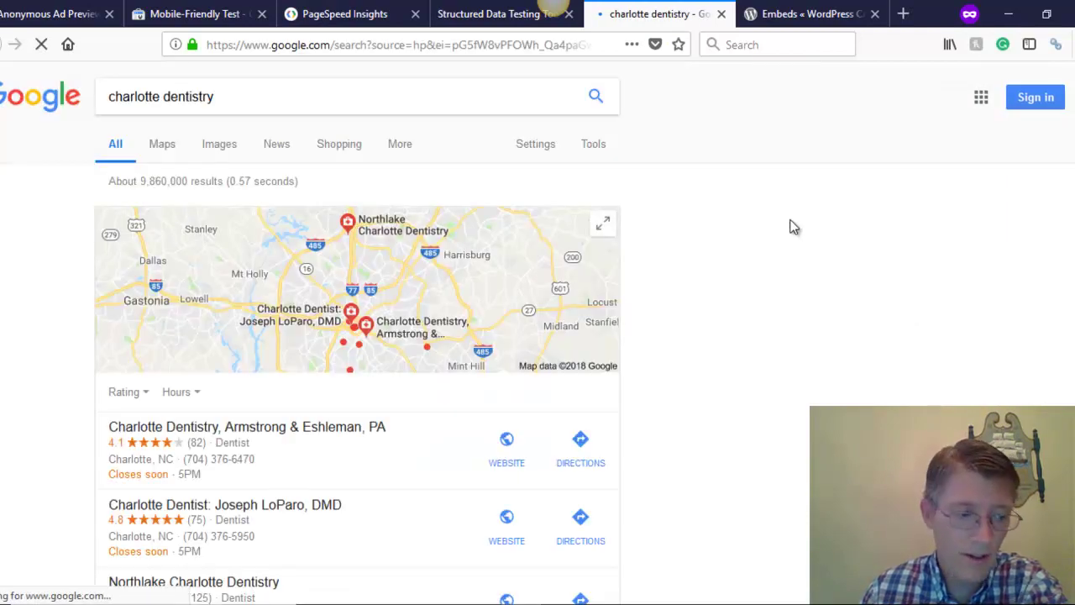
# - Find the organic result "Charlotte Dentistry - Family Dentists in CLT" below the map listings and open it in a new tab
pyautogui.scroll(-3, 795, 227)
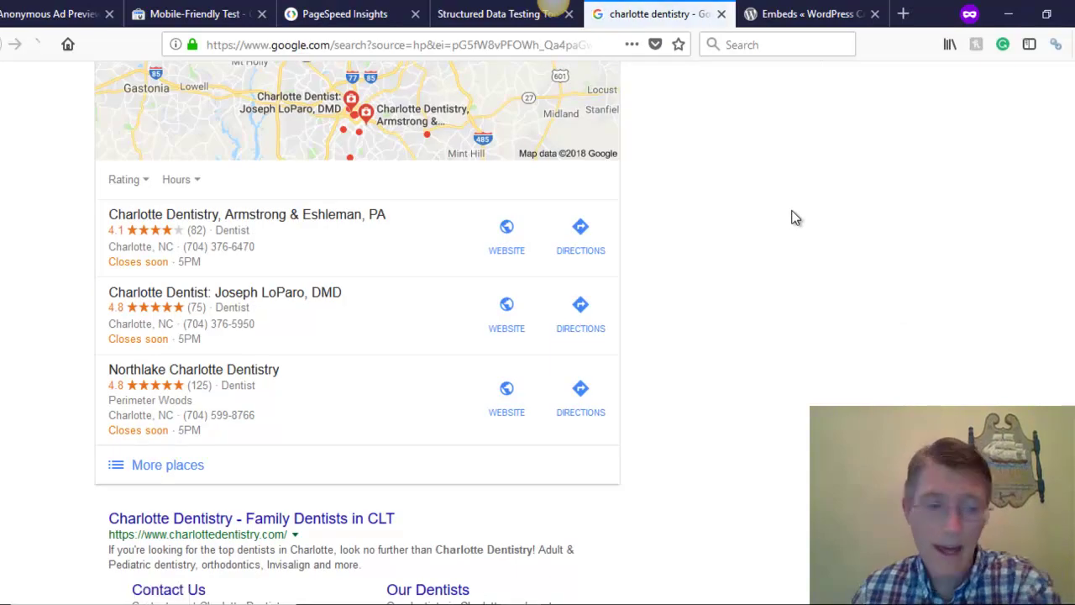
pyautogui.scroll(-2, 957, 168)
pyautogui.scroll(-3, 950, 174)
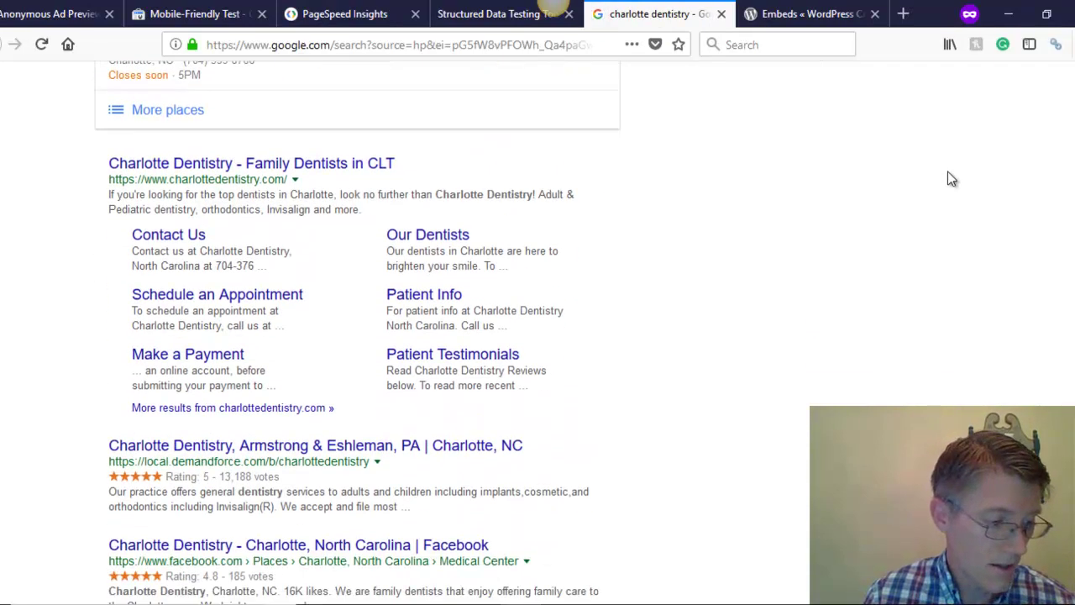
pyautogui.rightClick(275, 168)
pyautogui.click(320, 176)
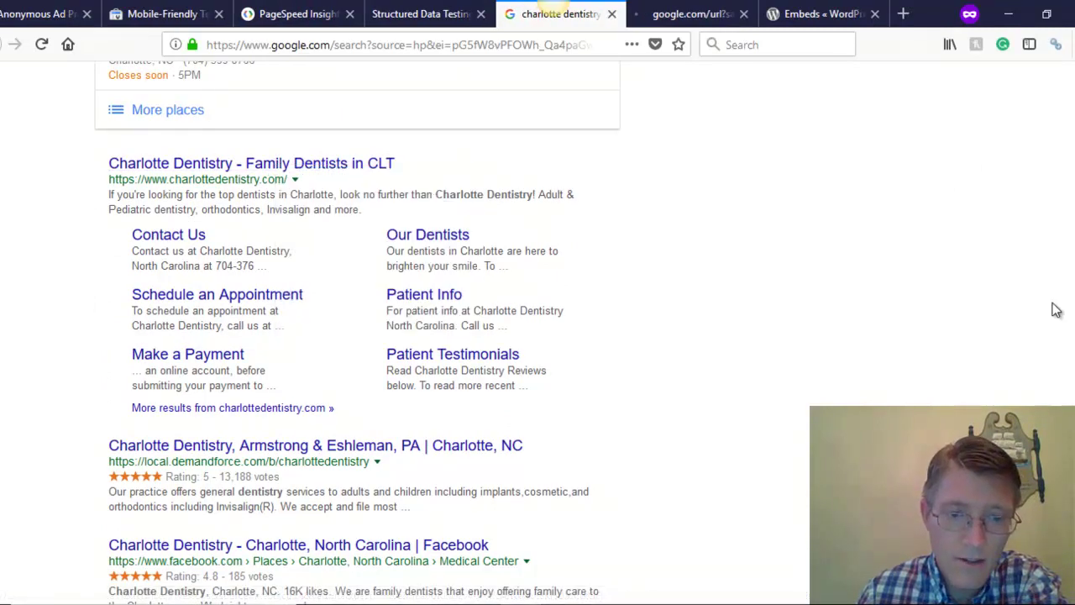
# - Look through the remaining results, ads and related searches at the end of the "charlotte dentistry" results page
pyautogui.scroll(-1, 866, 402)
pyautogui.scroll(-8, 867, 401)
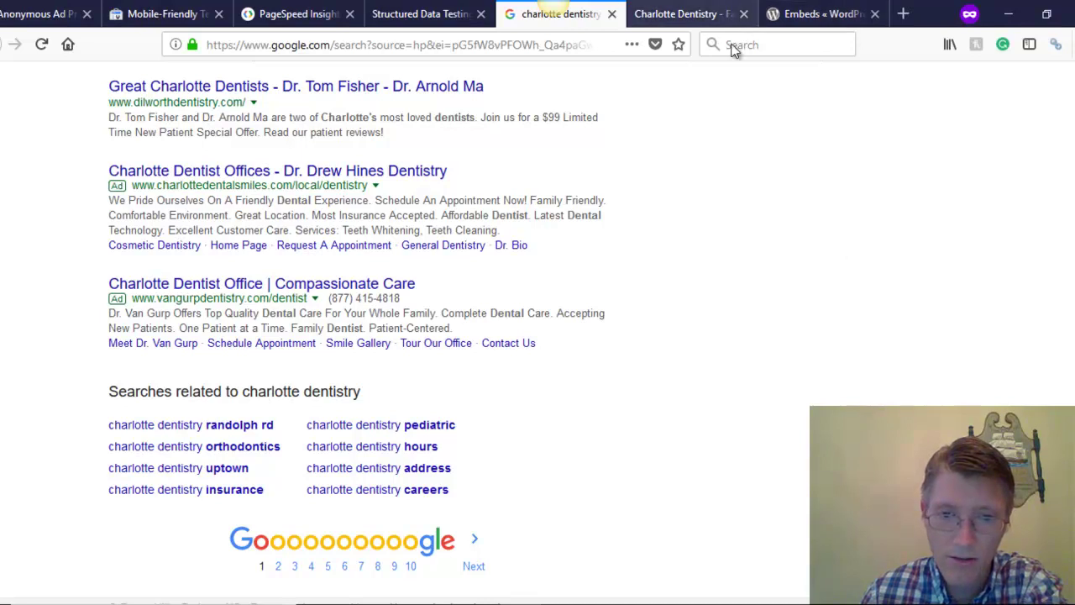
pyautogui.scroll(-1, 739, 414)
pyautogui.scroll(1, 739, 415)
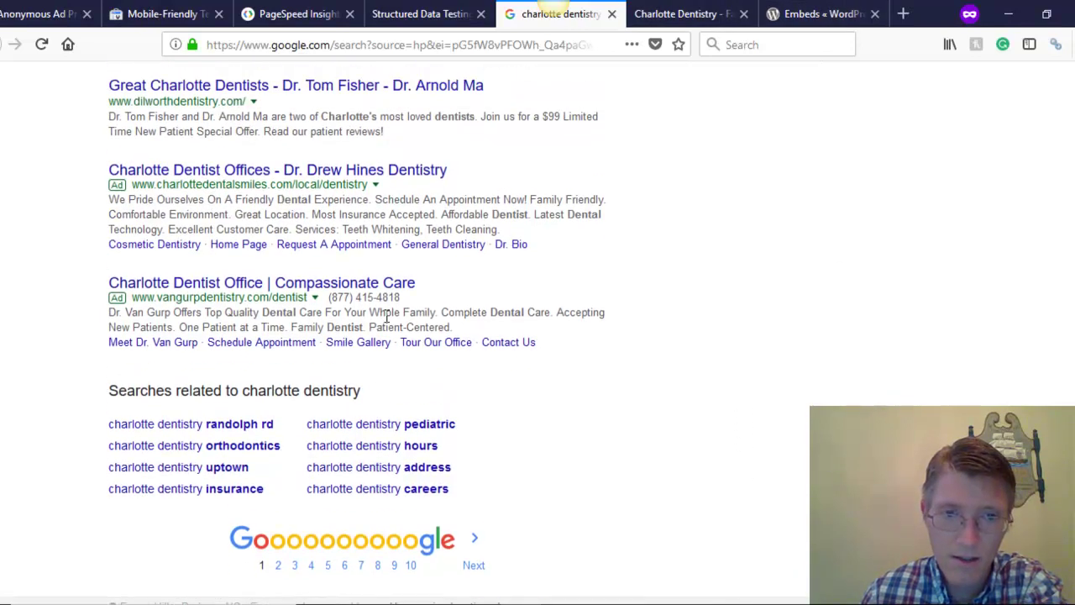
# - Examine the charlottedentistry.com home page down to its footer for links marked by the NoFollow extension
pyautogui.click(682, 13)
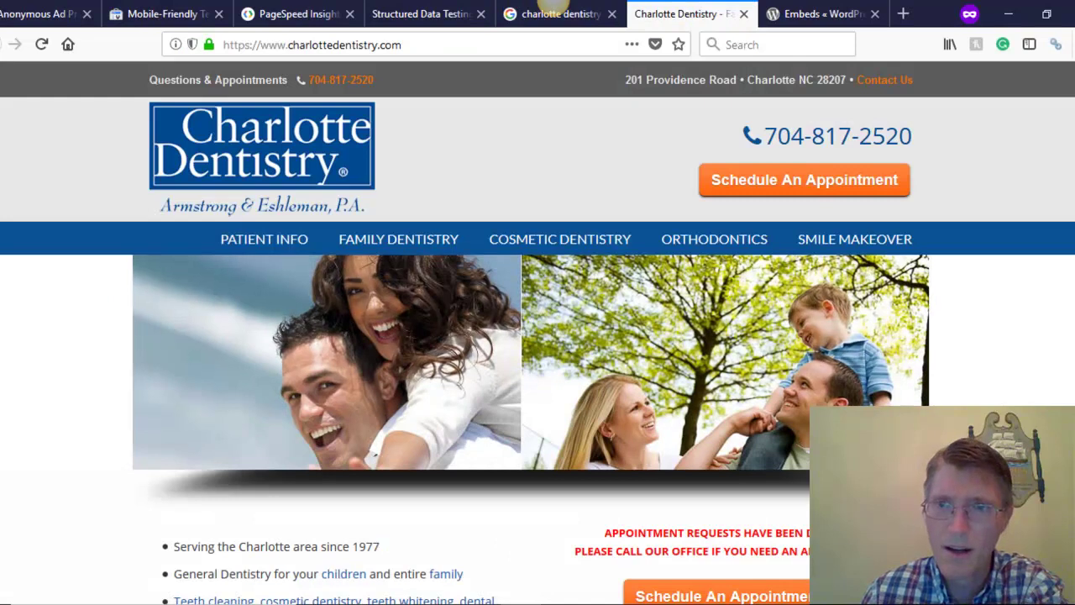
pyautogui.scroll(-8, 1019, 325)
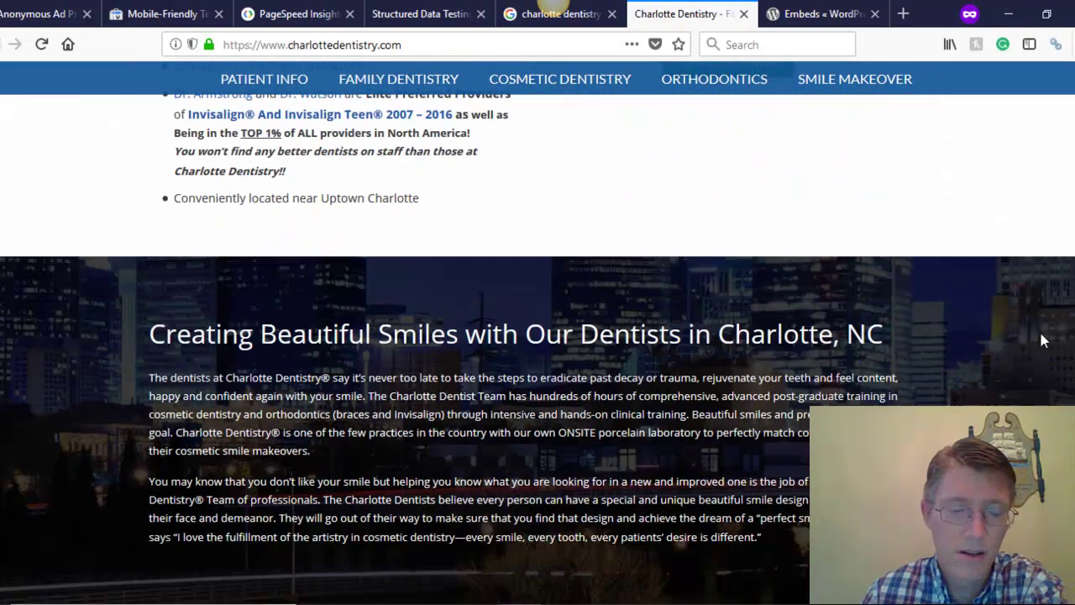
pyautogui.scroll(-3, 1042, 341)
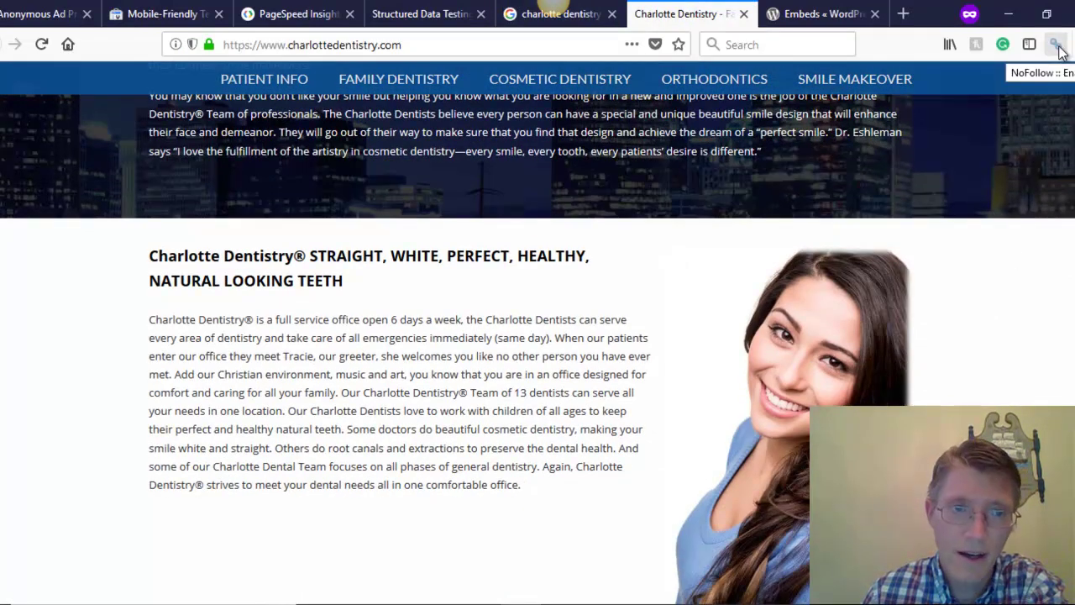
pyautogui.scroll(-8, 610, 250)
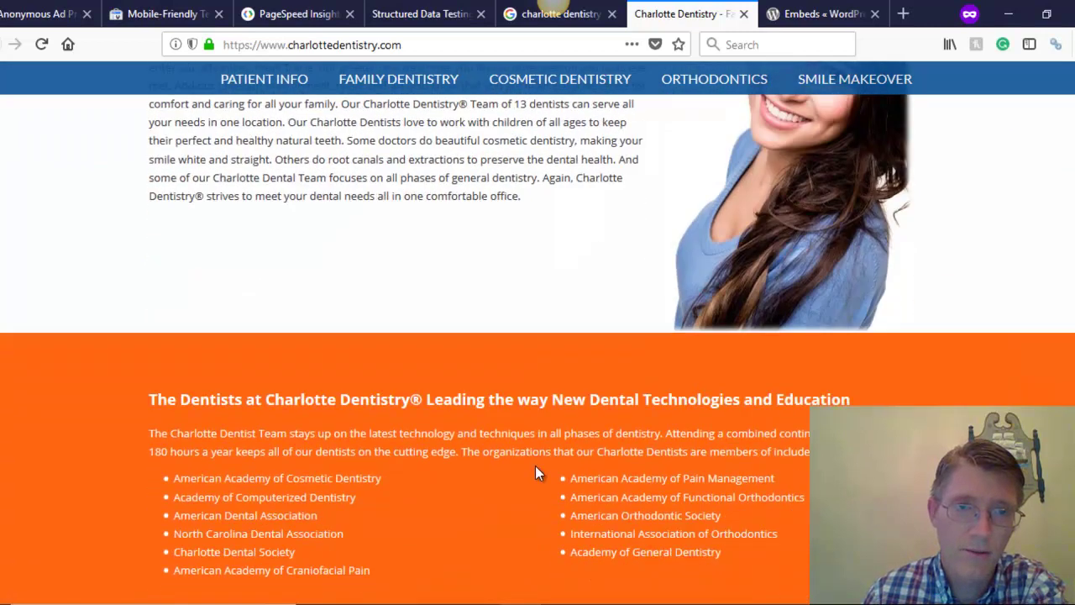
pyautogui.scroll(-5, 538, 472)
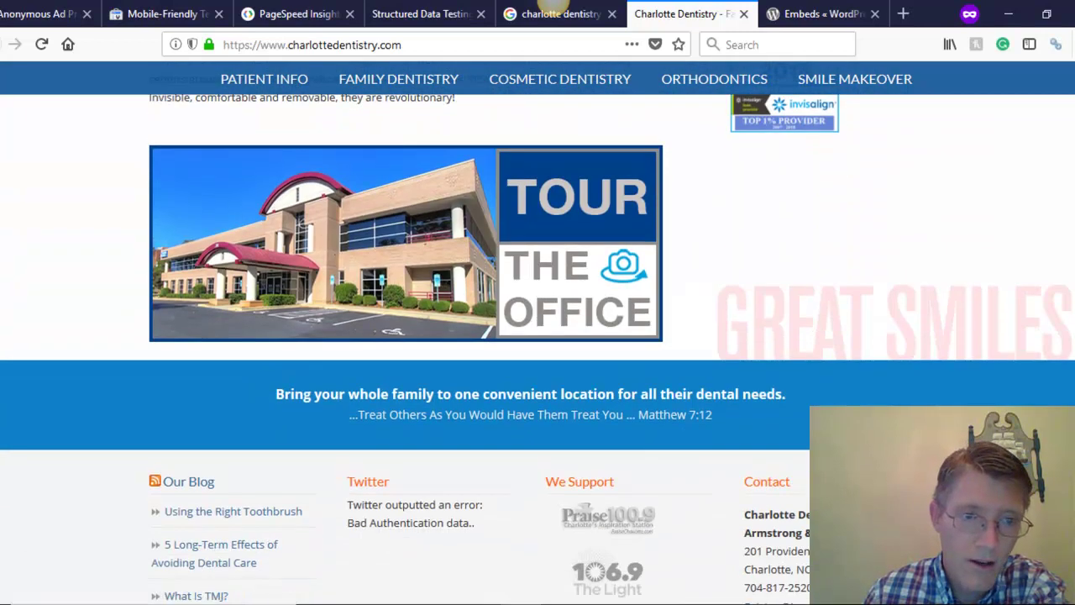
pyautogui.scroll(-3, 355, 296)
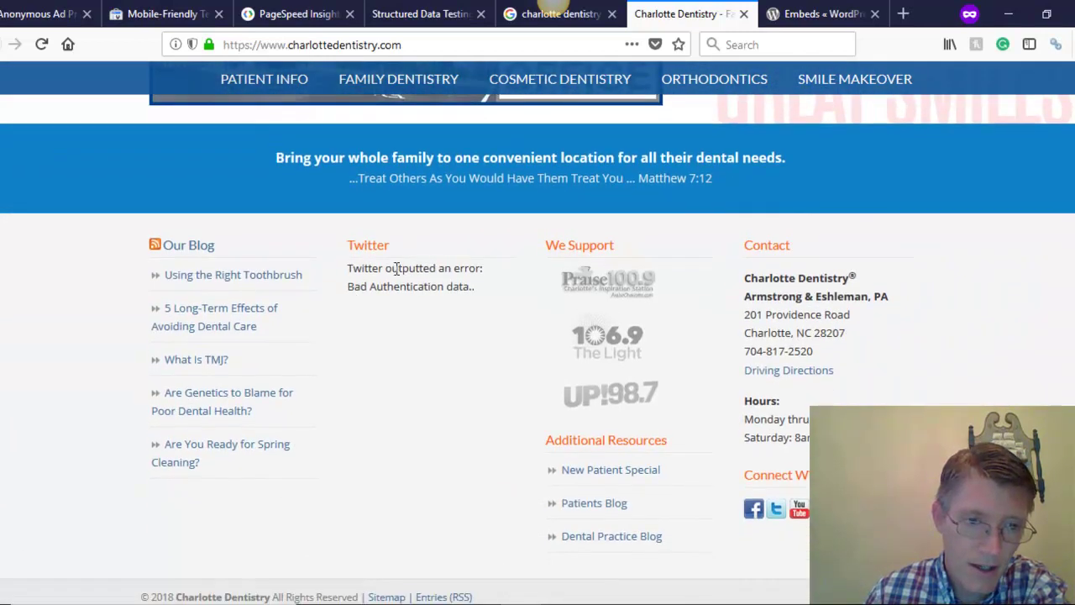
pyautogui.scroll(-1, 608, 336)
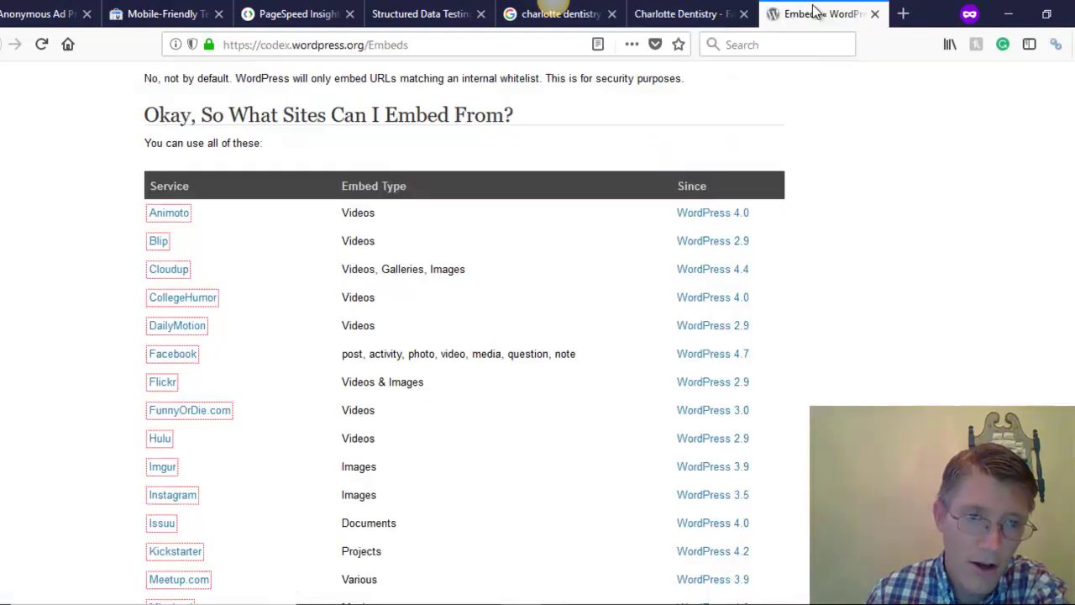
# - Examine the outlined nofollow links on the WordPress Codex Embeds page, including the table of supported services
pyautogui.click(802, 20)
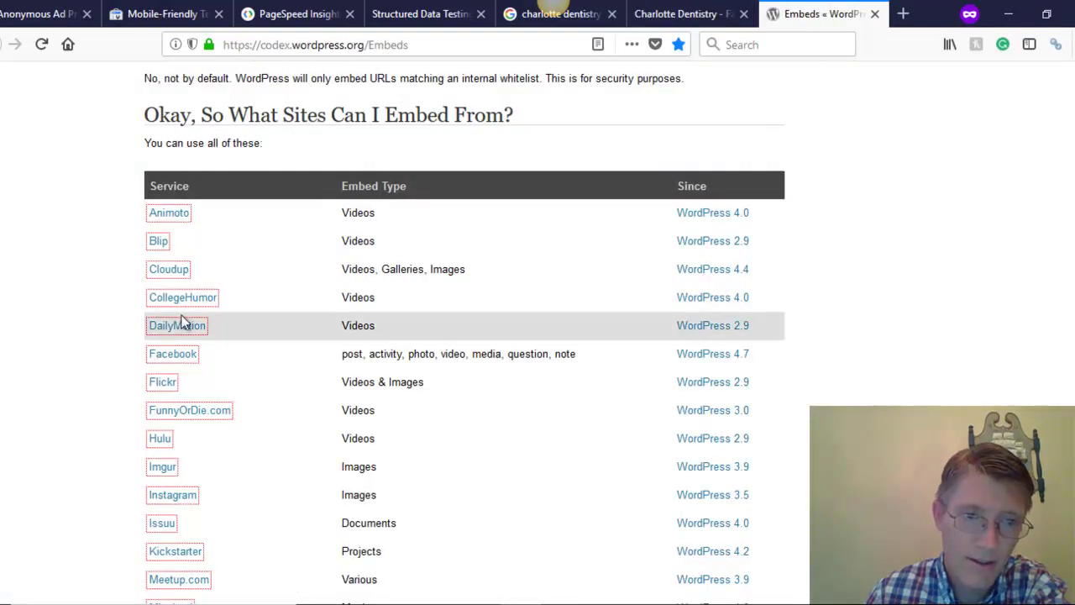
pyautogui.scroll(10, 886, 267)
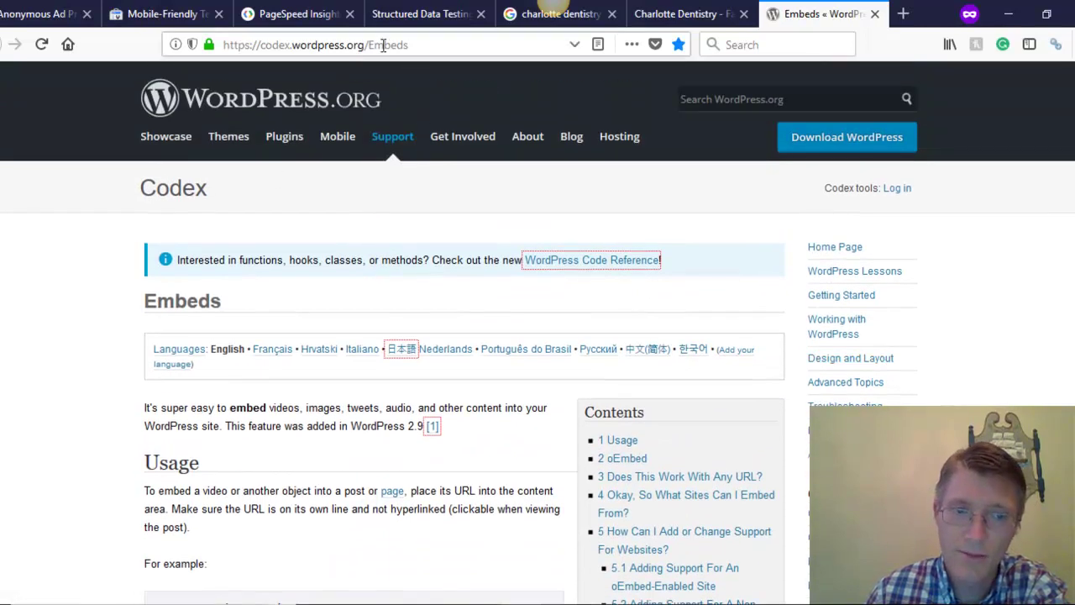
pyautogui.scroll(-10, 174, 258)
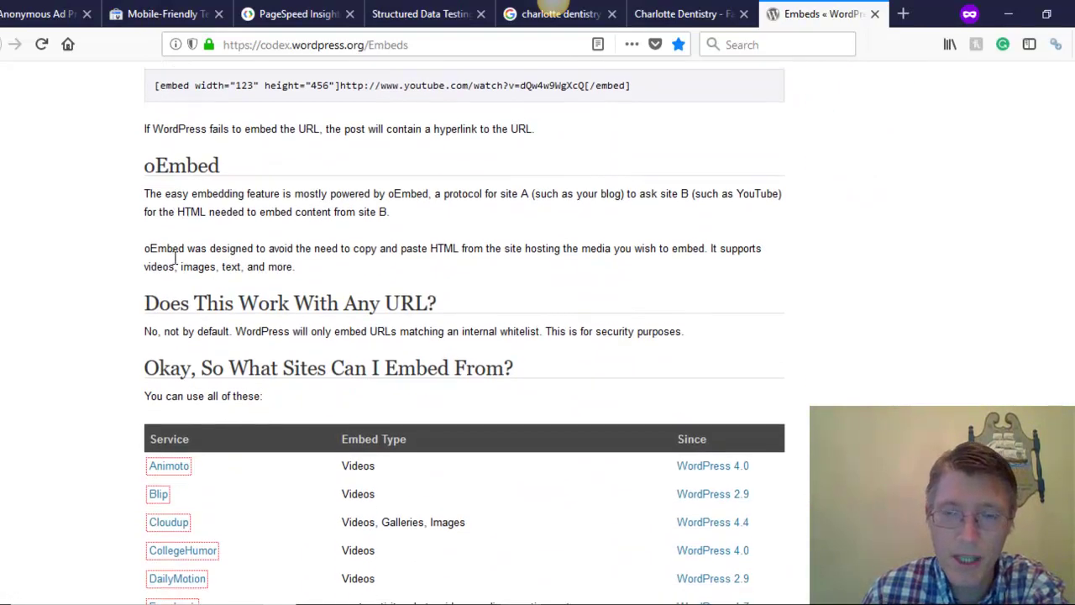
pyautogui.scroll(-2, 266, 400)
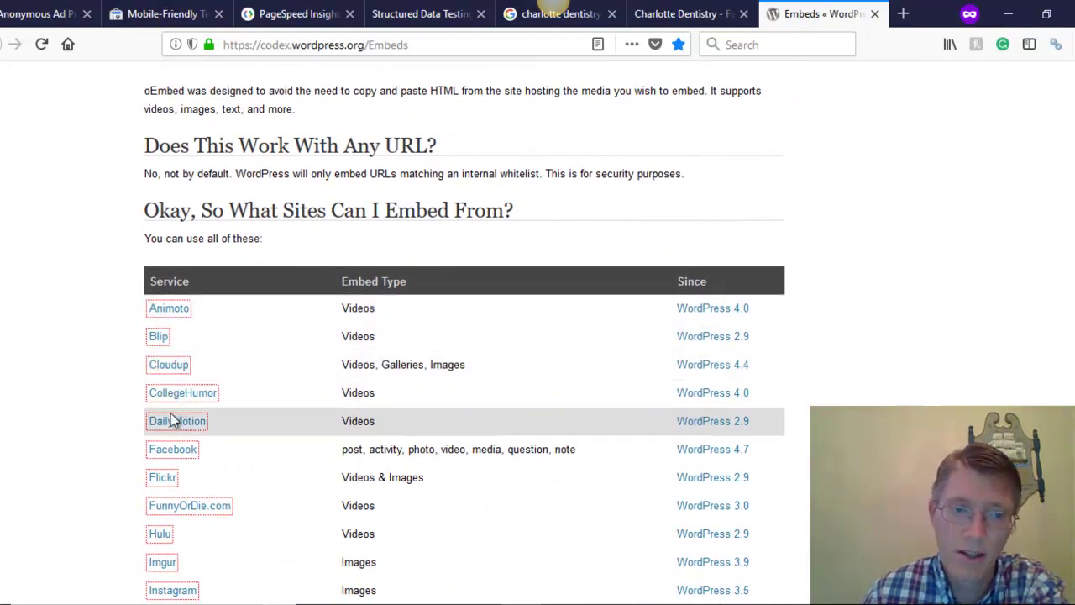
pyautogui.scroll(-2, 159, 443)
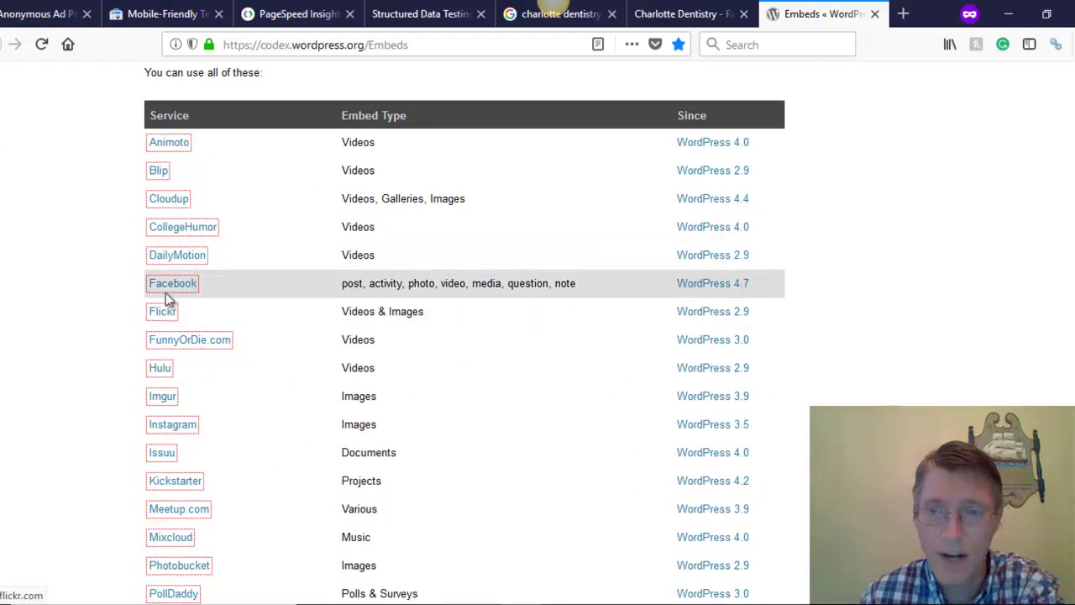
# - Open the Facebook link from the embed services table in a new tab, and close that tab
pyautogui.rightClick(183, 296)
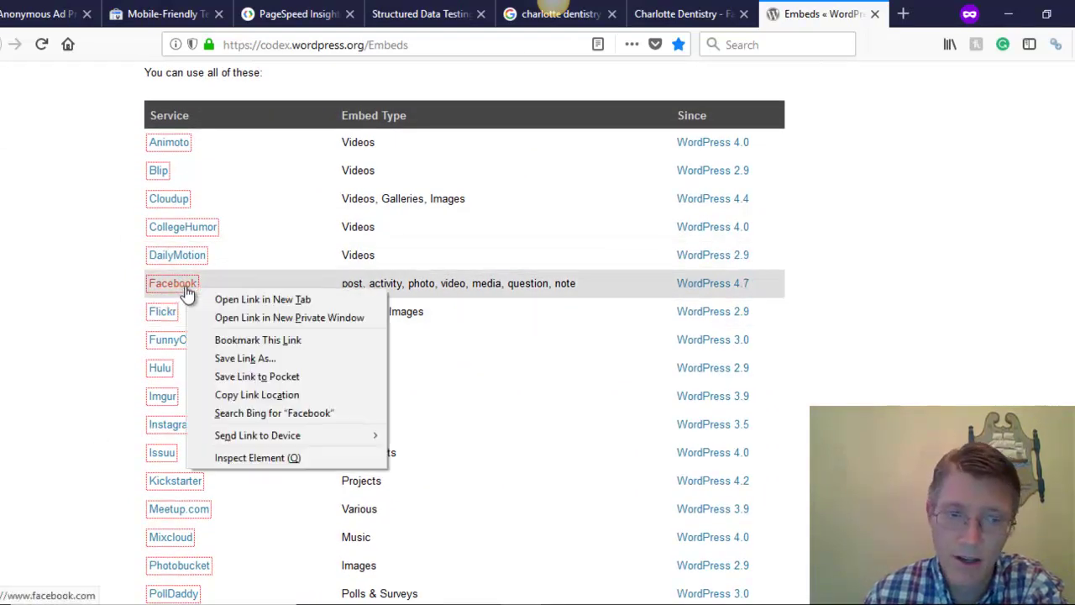
pyautogui.click(222, 300)
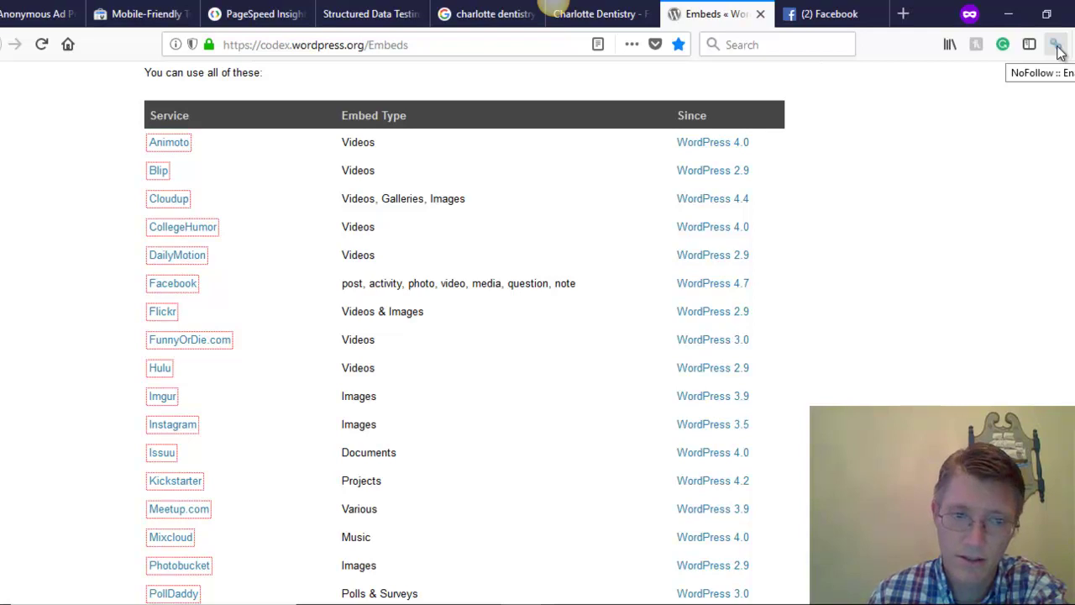
pyautogui.click(882, 22)
pyautogui.click(878, 14)
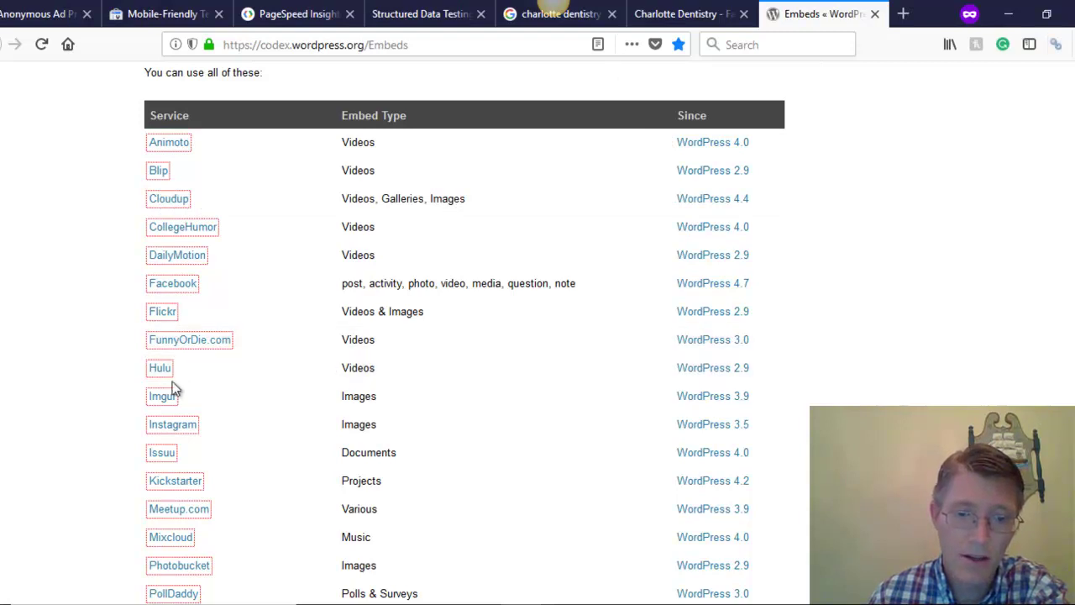
# - Look over the outlined links for the remaining services in the embed table
pyautogui.scroll(-6, 224, 441)
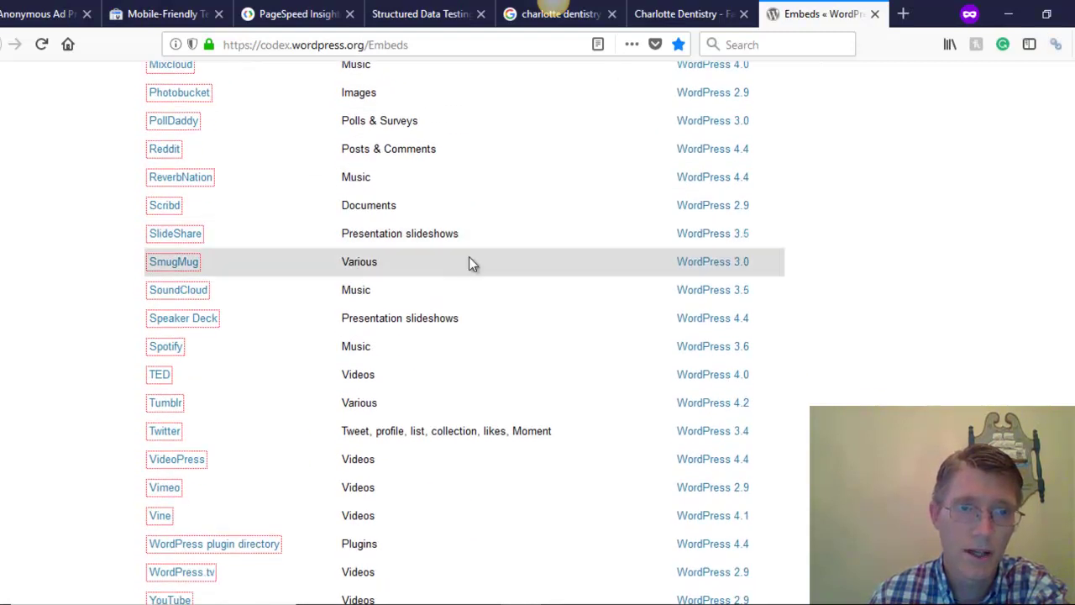
pyautogui.rightClick(917, 177)
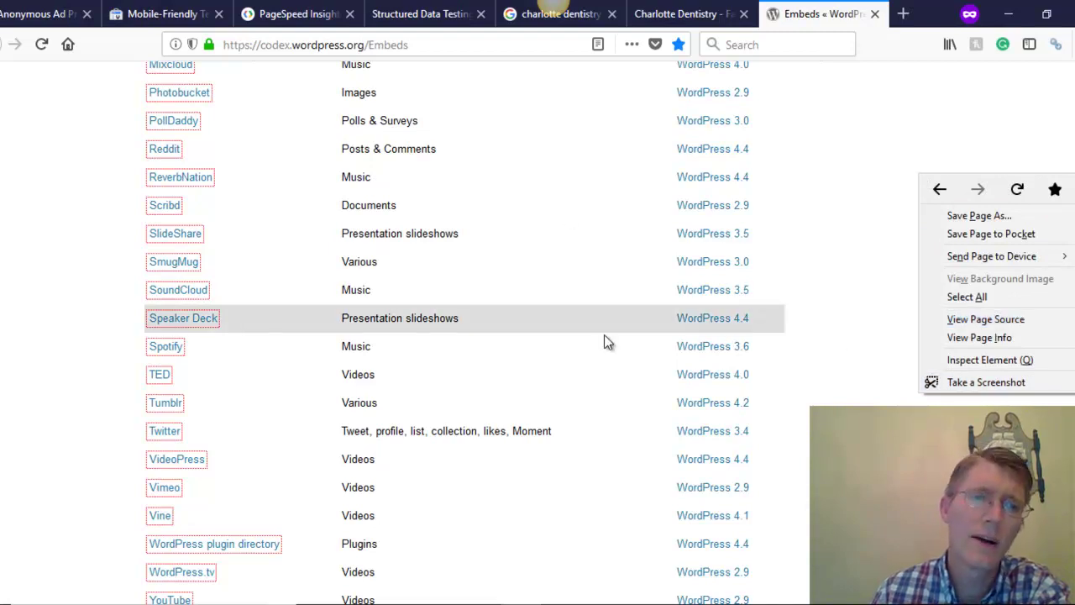
pyautogui.click(889, 249)
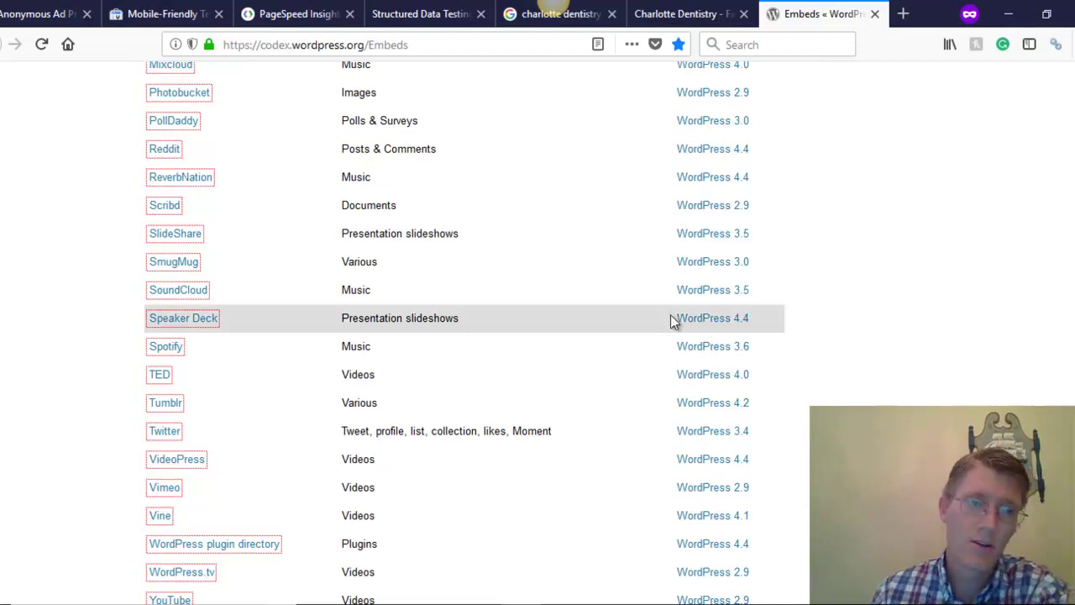
# - Highlight the "Adwords Preview tool" entry in the FREE SEO tools document in Chrome, and show the Ad Preview and Diagnosis Tool in Firefox
pyautogui.hotkey('alt', 'Tab')
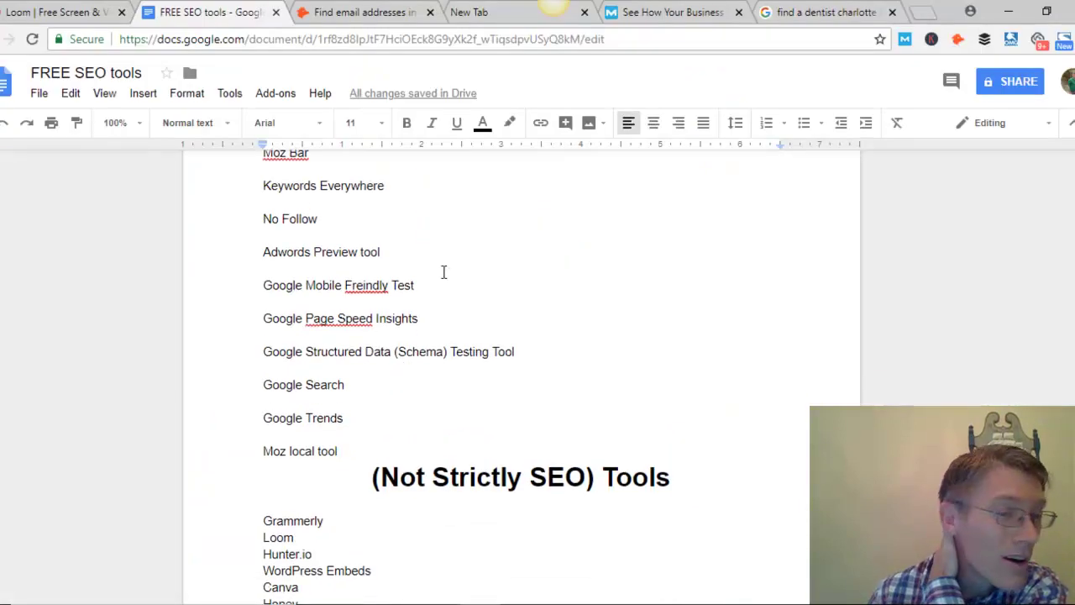
pyautogui.moveTo(380, 250); pyautogui.dragTo(246, 247)
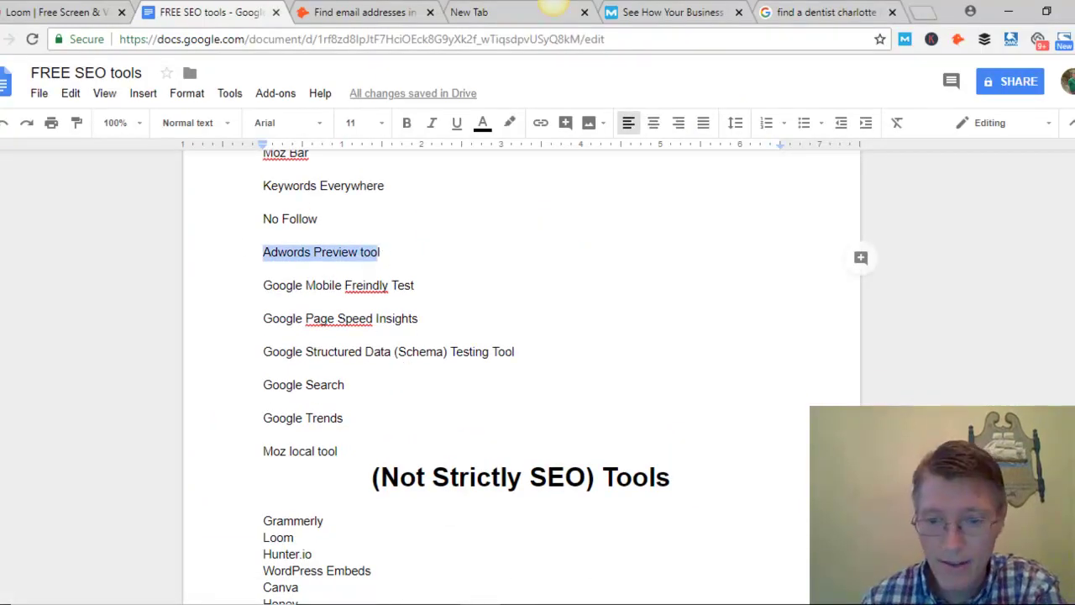
pyautogui.hotkey('alt', 'Tab')
pyautogui.click(42, 13)
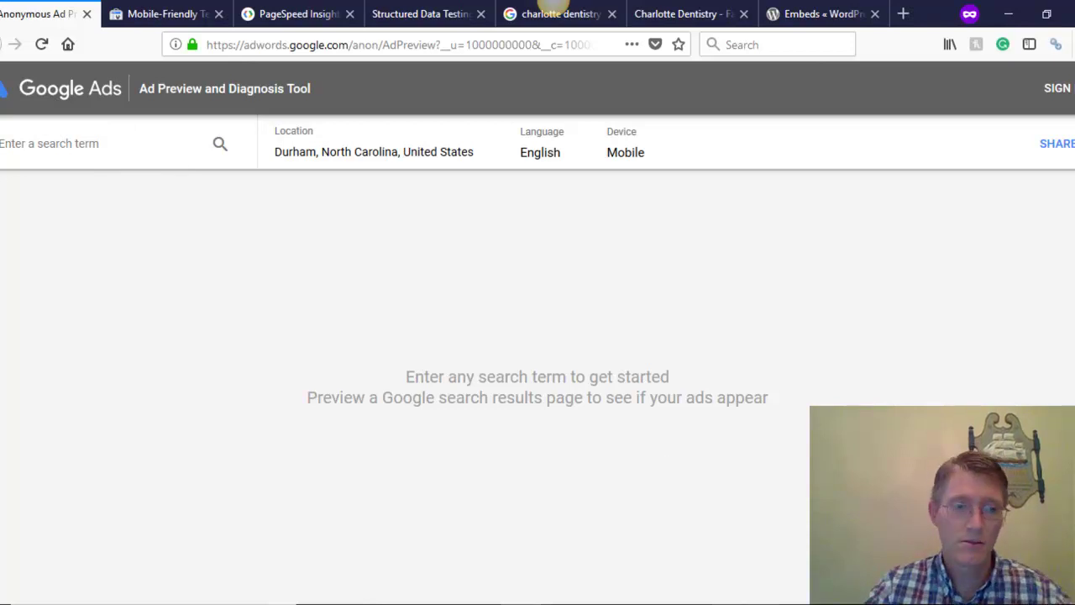
pyautogui.click(752, 580)
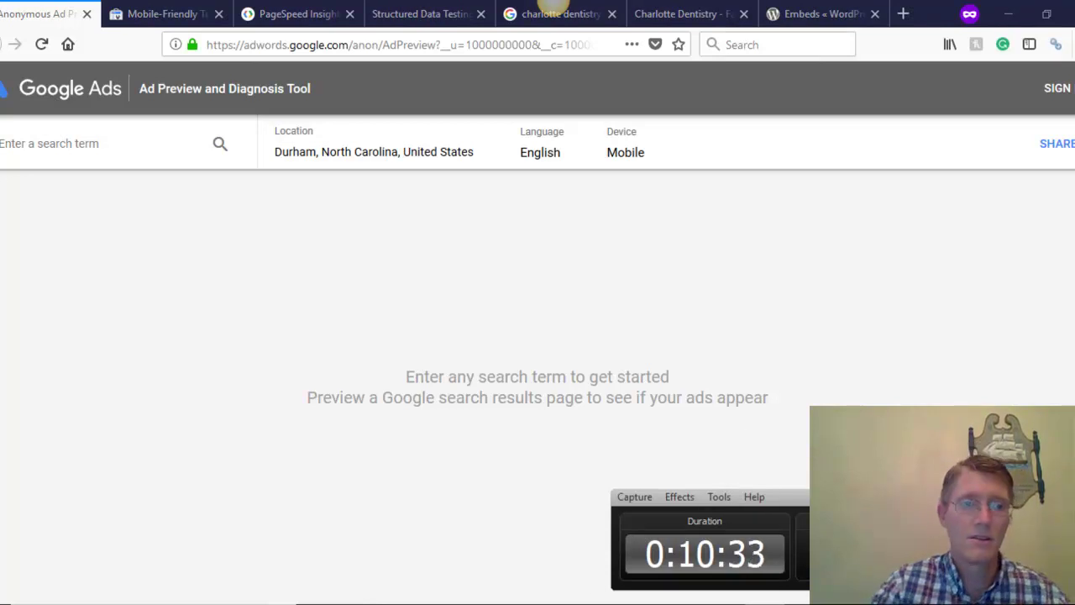
pyautogui.click(556, 385)
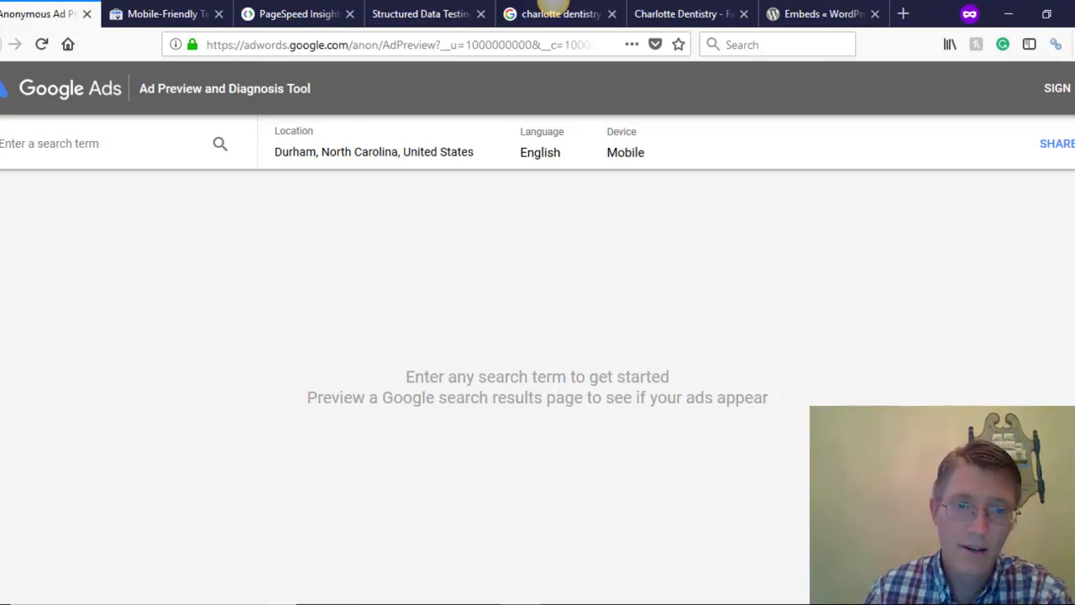
# - Preview the search "charlotte dentist" with the location set to the city of Charlotte, North Carolina, and deny the browser location request
pyautogui.write('charlotte dentist')
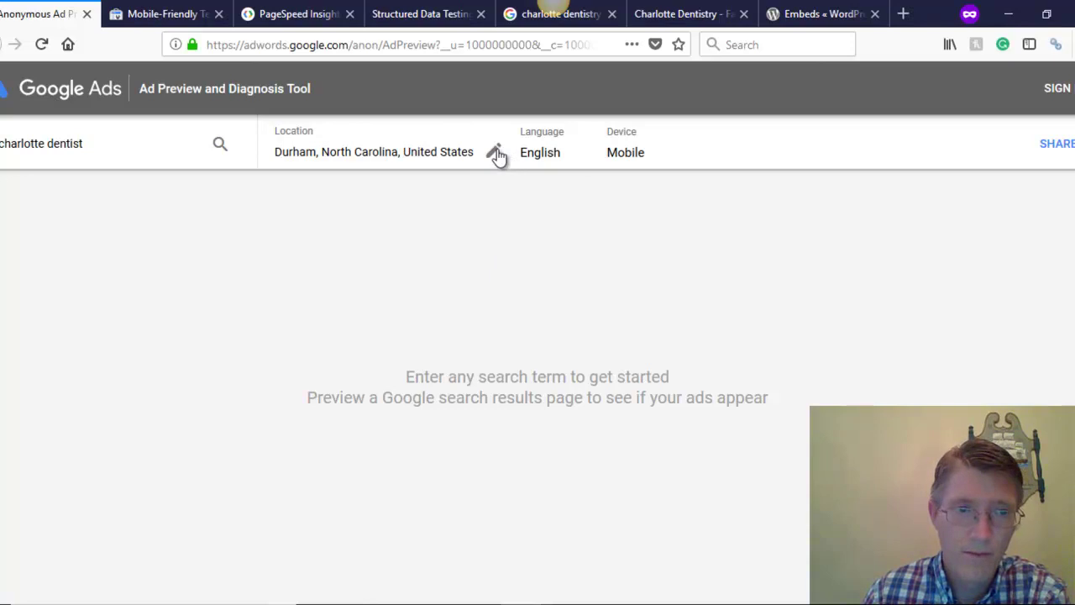
pyautogui.click(497, 155)
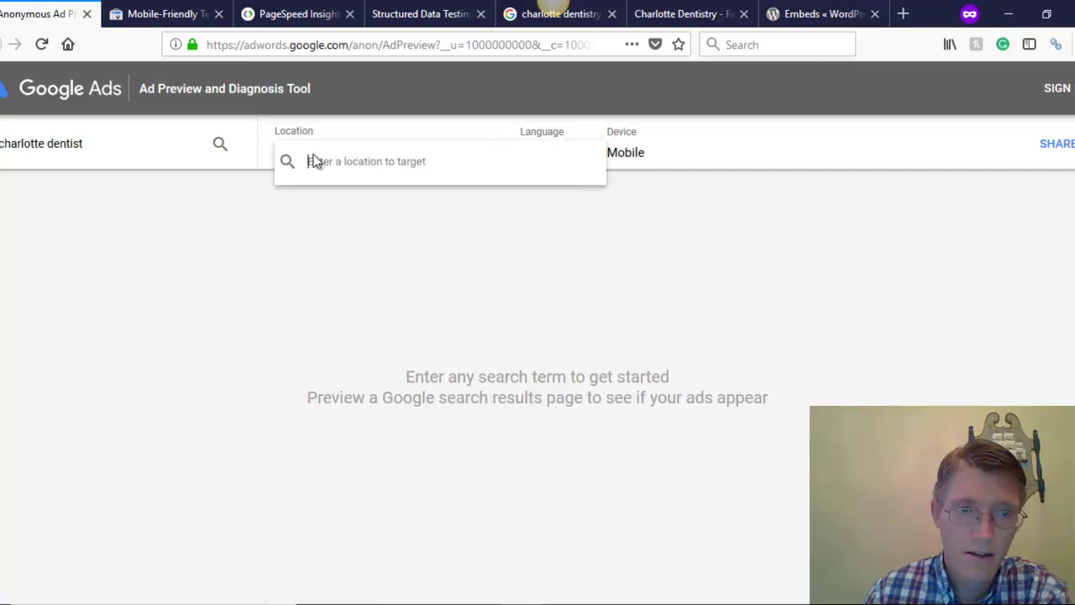
pyautogui.write('charlotte')
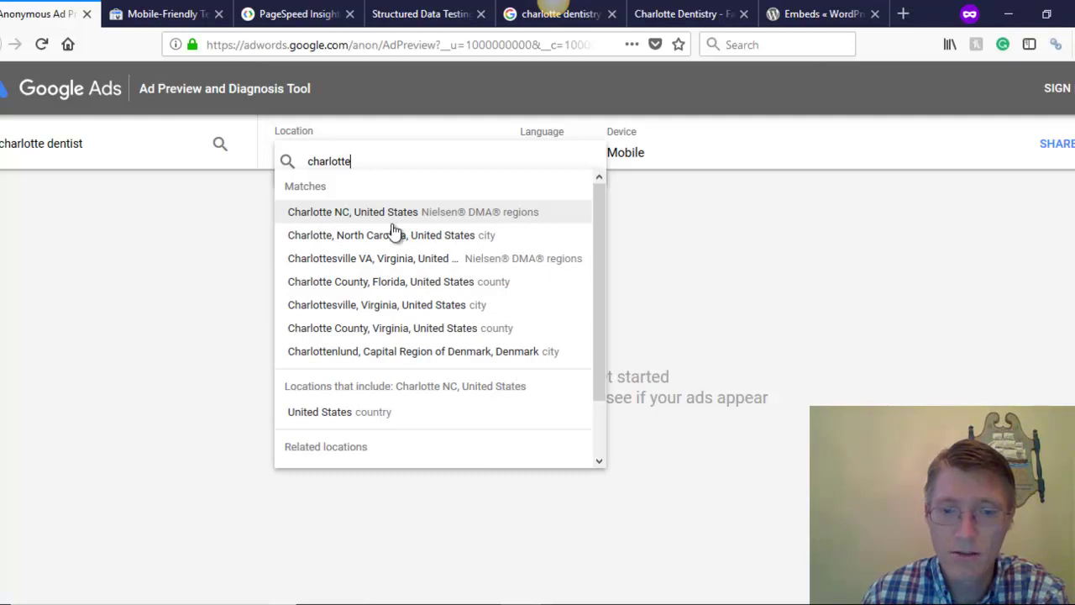
pyautogui.click(370, 235)
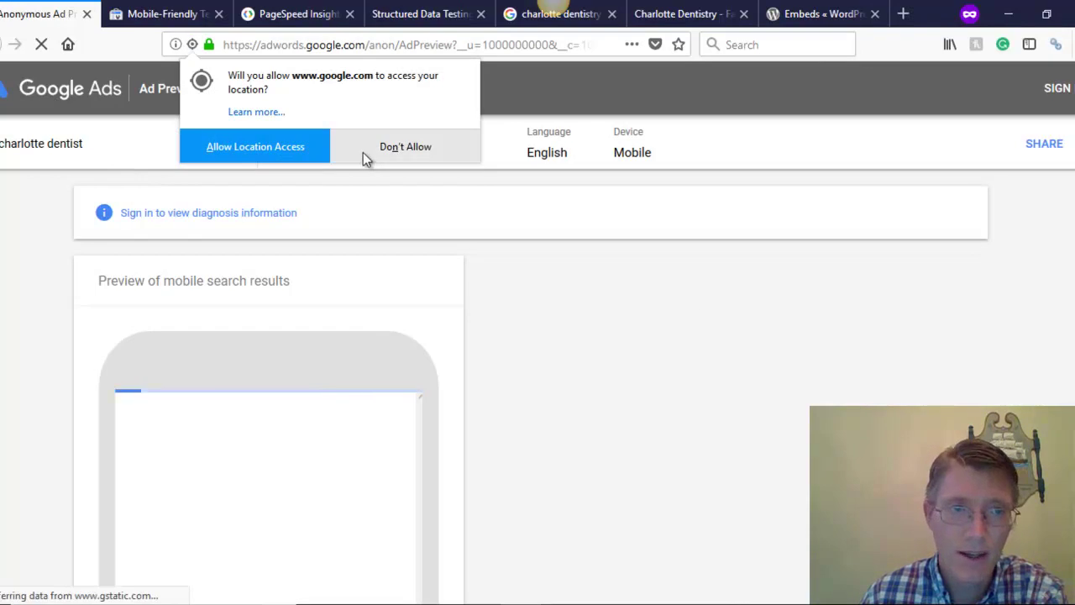
pyautogui.click(363, 152)
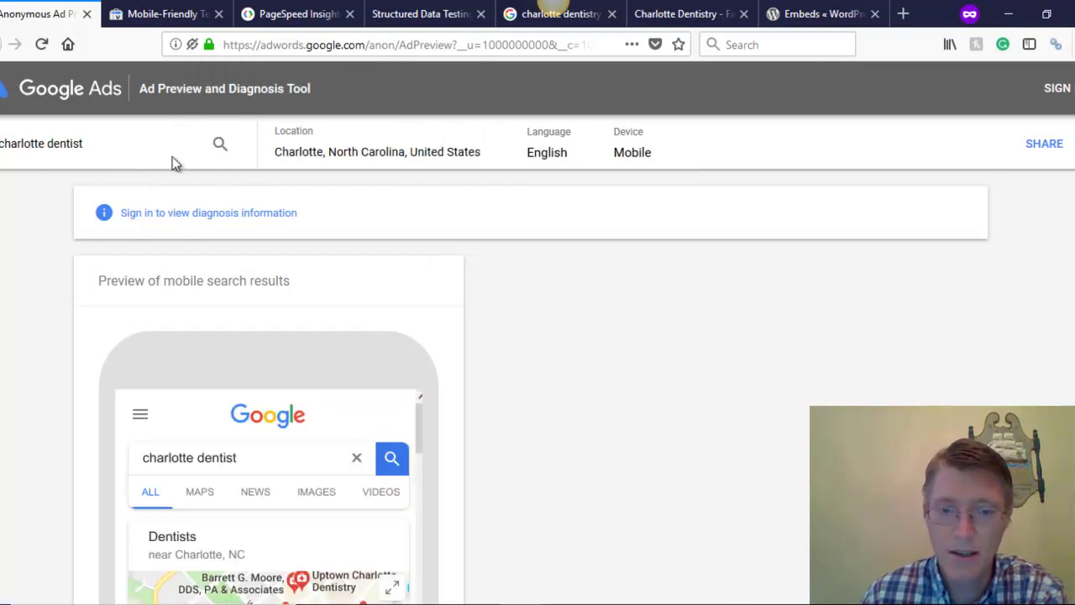
# - Look over the start of the mobile search preview, and highlight "anon" in the preview page's address
pyautogui.scroll(-2, 569, 232)
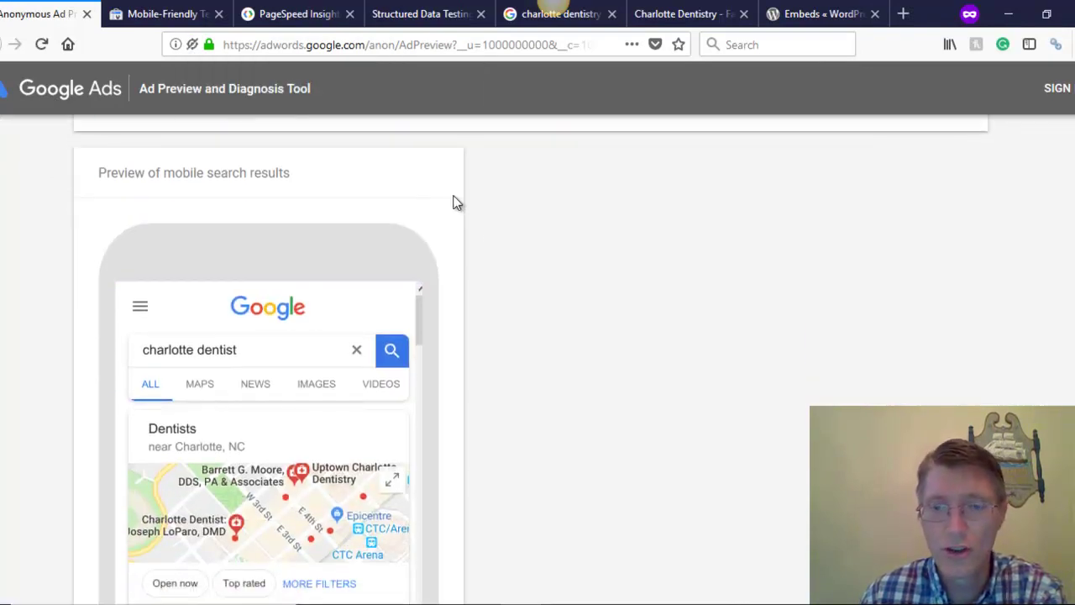
pyautogui.scroll(2, 239, 247)
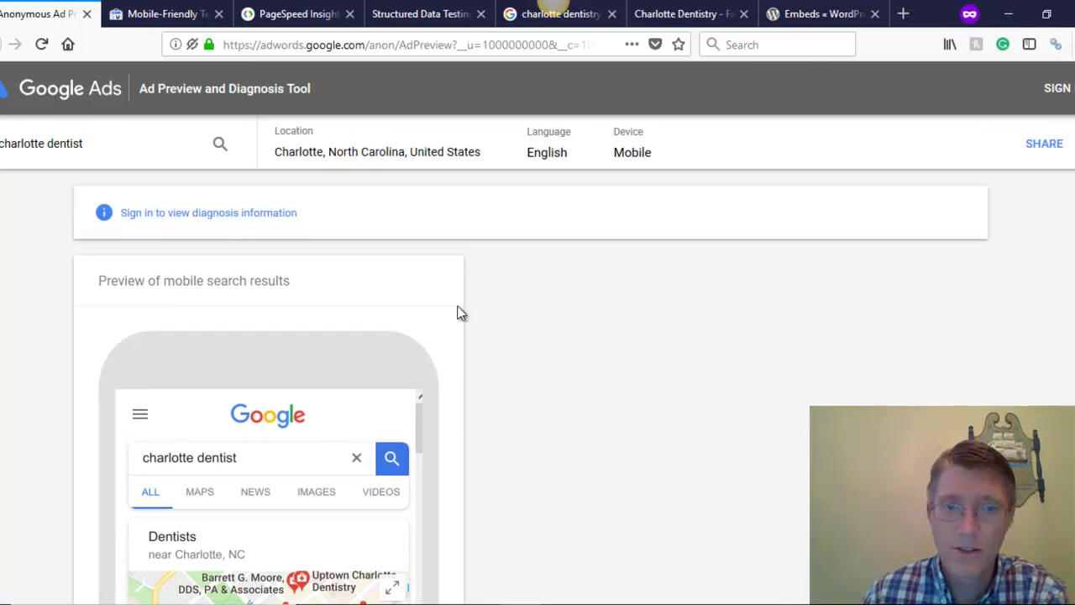
pyautogui.scroll(-1, 448, 302)
pyautogui.scroll(1, 449, 302)
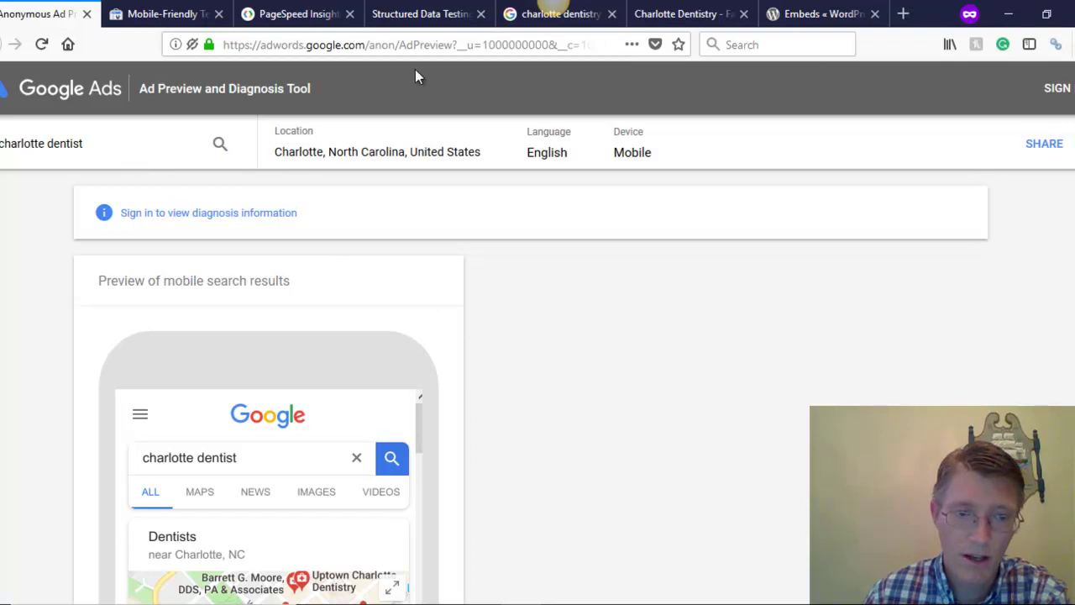
pyautogui.doubleClick(373, 45)
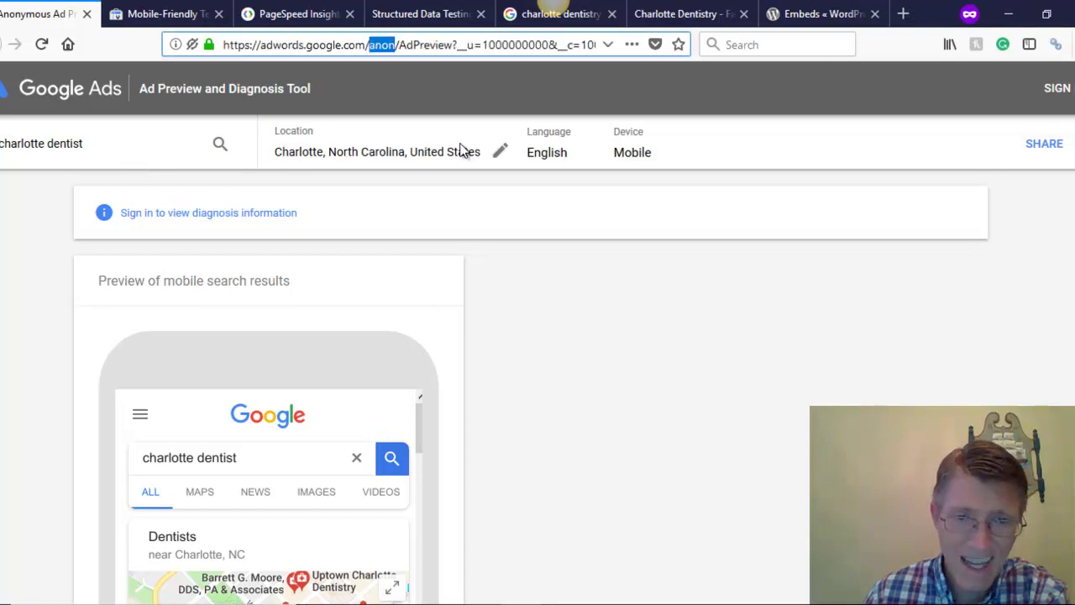
pyautogui.click(604, 359)
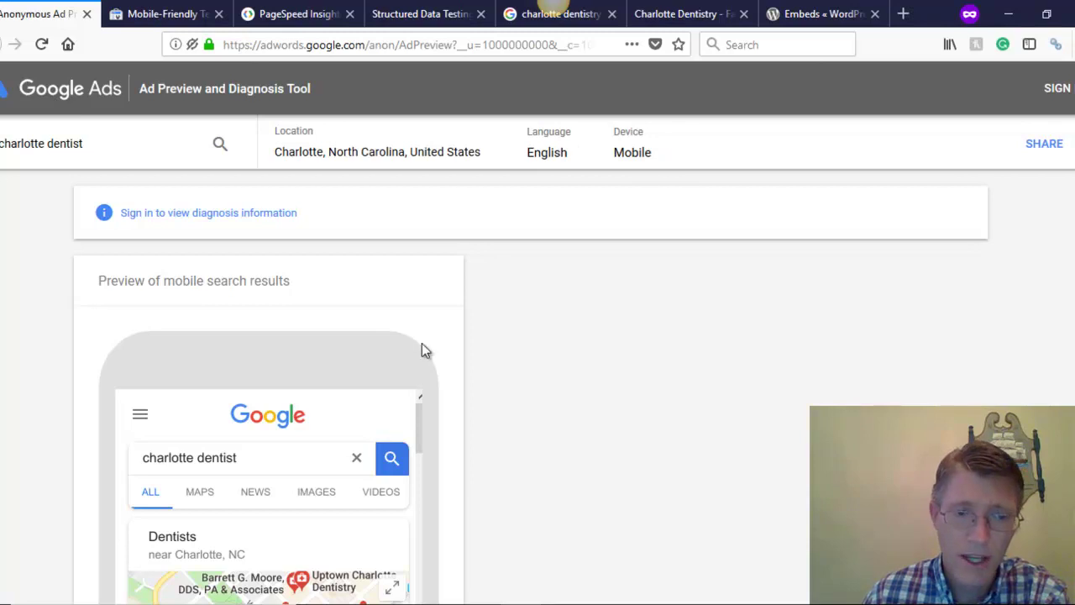
# - Look through the mobile preview results down to the ads, related searches and location footer
pyautogui.scroll(-3, 472, 335)
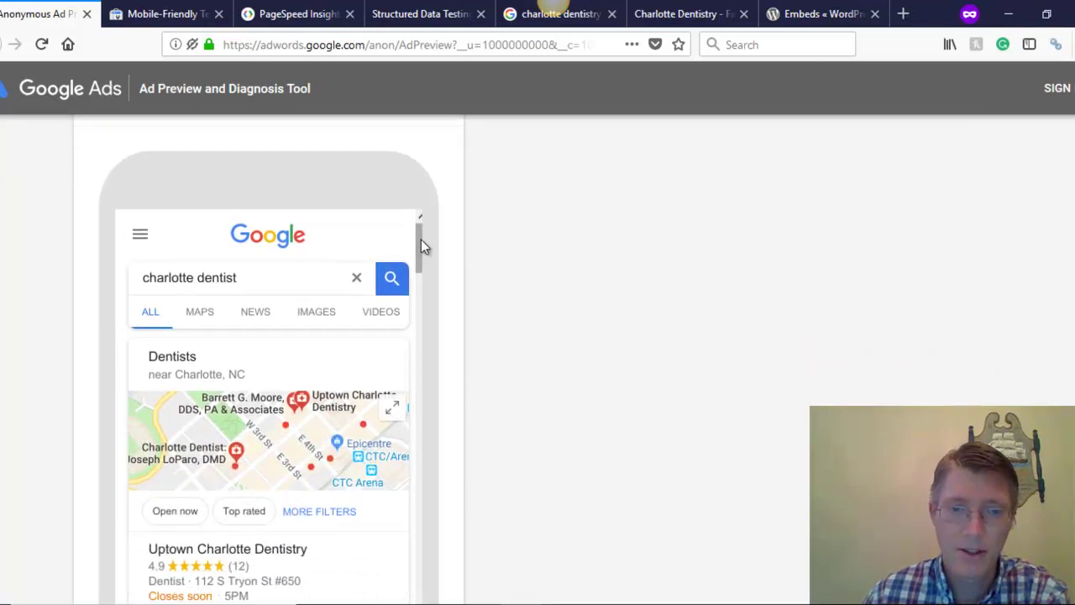
pyautogui.moveTo(421, 239); pyautogui.dragTo(426, 547)
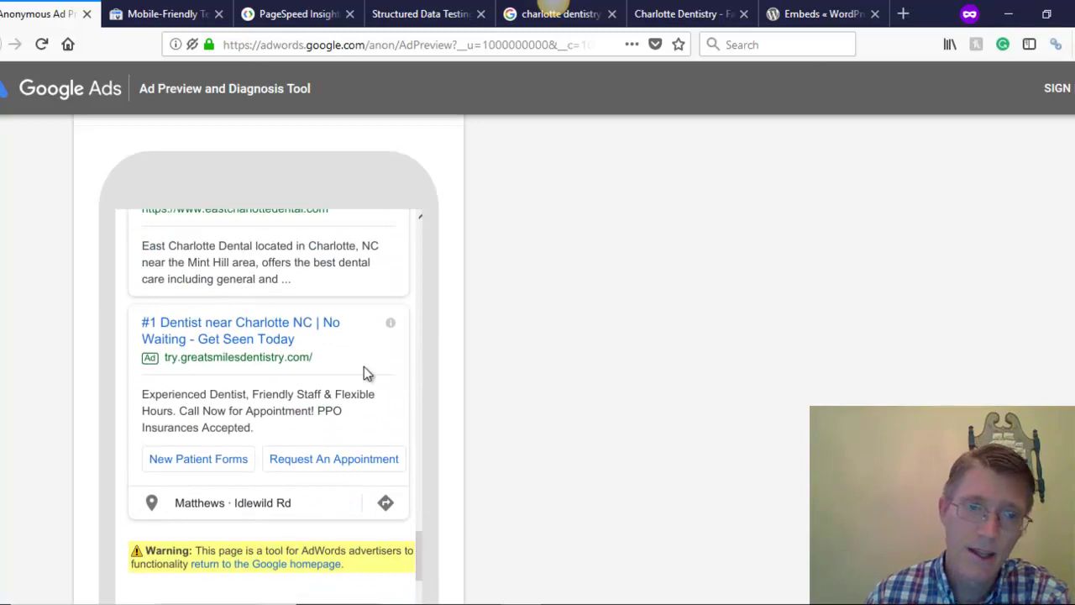
pyautogui.scroll(-3, 549, 413)
pyautogui.moveTo(422, 389); pyautogui.dragTo(430, 485)
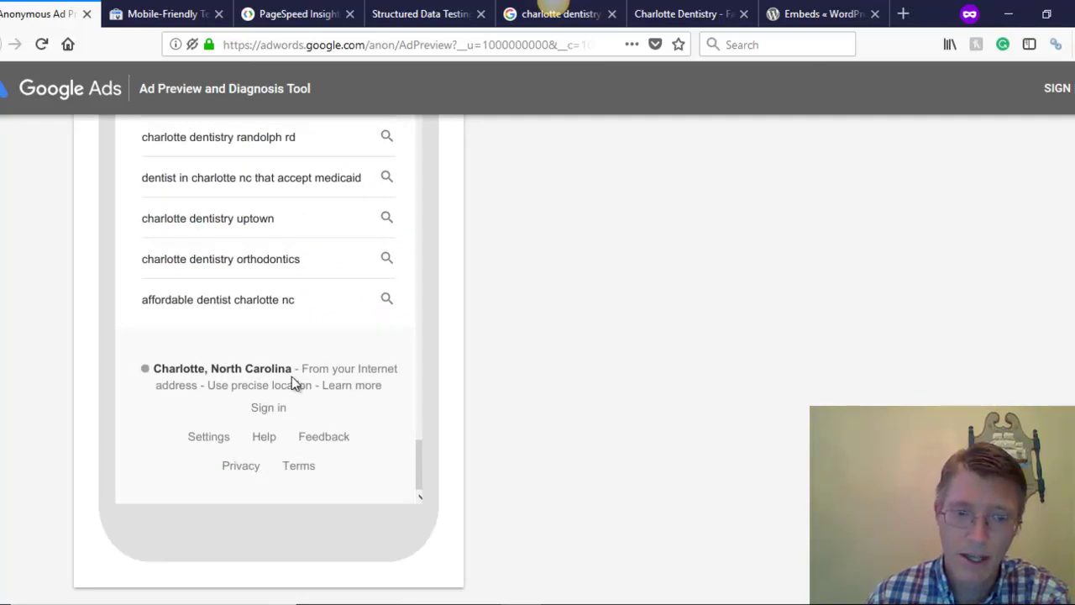
# - Set the preview device to Desktop for the Charlotte search
pyautogui.scroll(4, 748, 483)
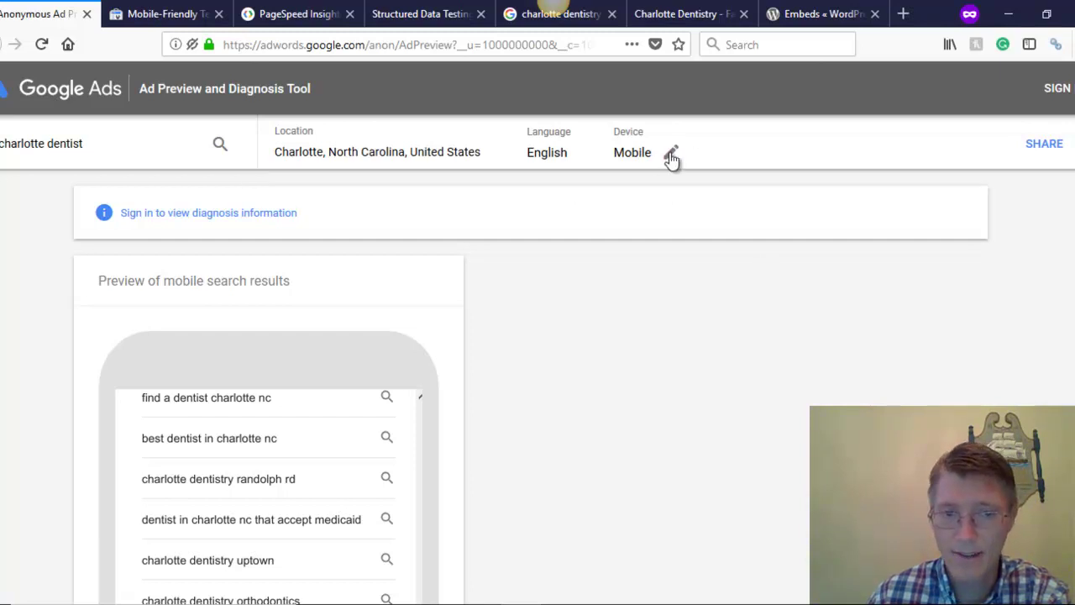
pyautogui.click(670, 157)
pyautogui.click(664, 198)
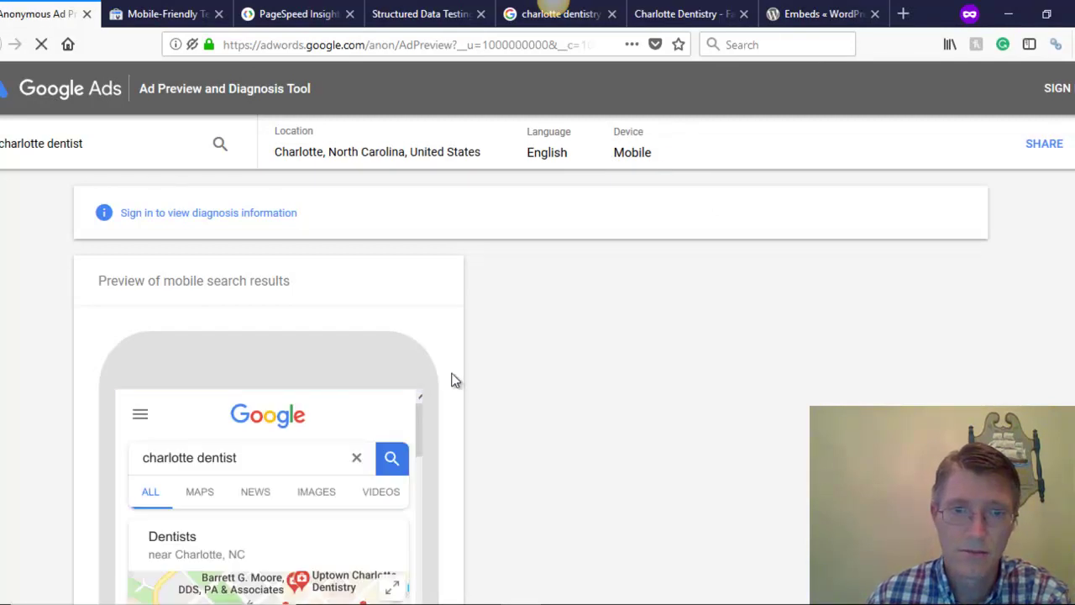
pyautogui.scroll(-3, 445, 382)
pyautogui.scroll(3, 584, 284)
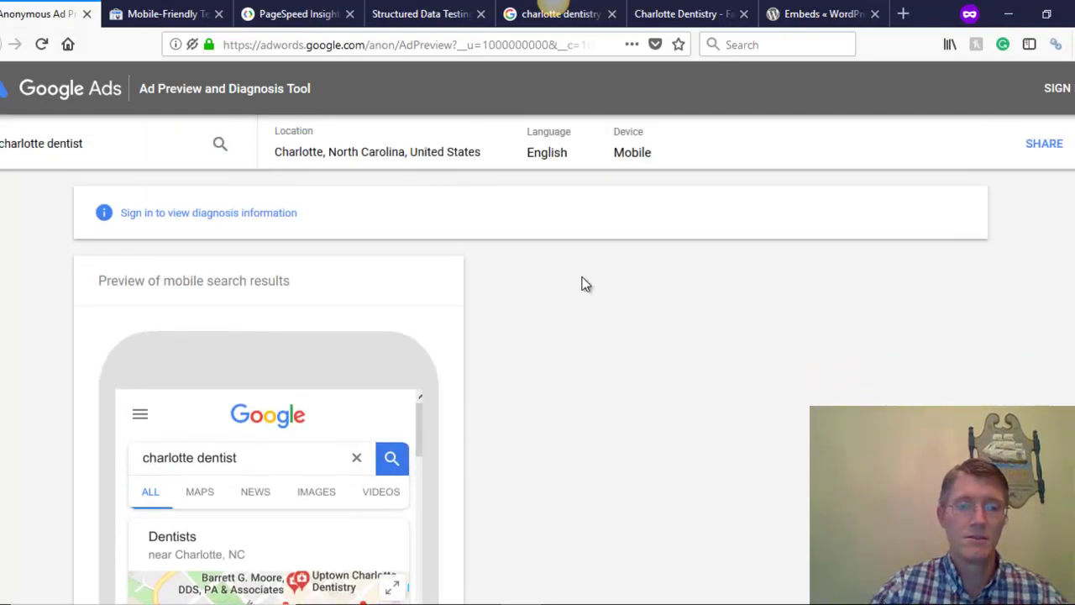
pyautogui.click(669, 156)
pyautogui.click(684, 172)
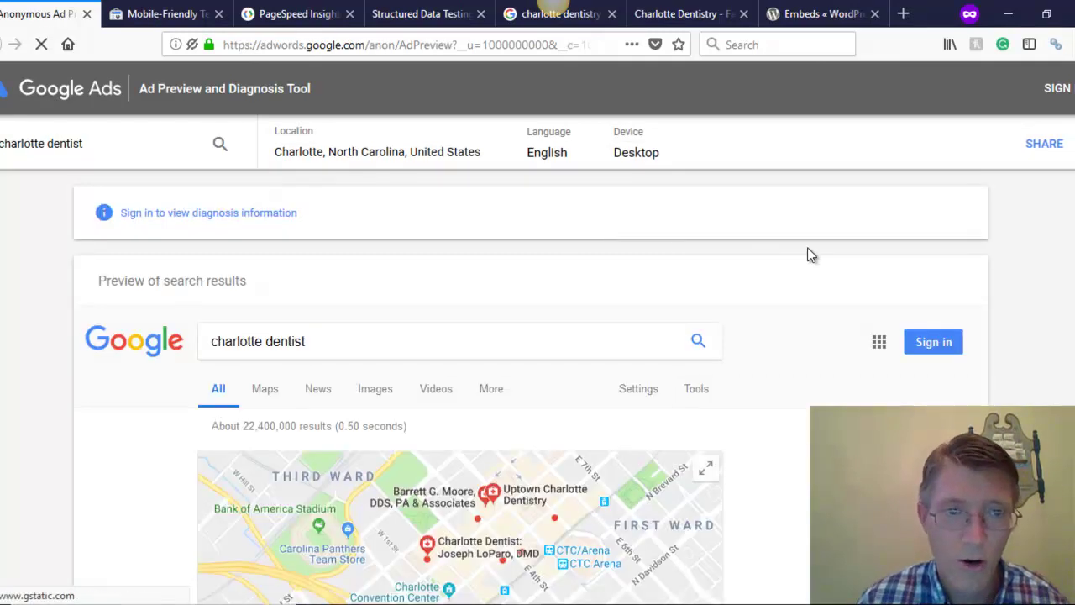
# - Look through the desktop preview's local listings, organic results and ads for "charlotte dentist"
pyautogui.scroll(-3, 814, 256)
pyautogui.scroll(-9, 822, 262)
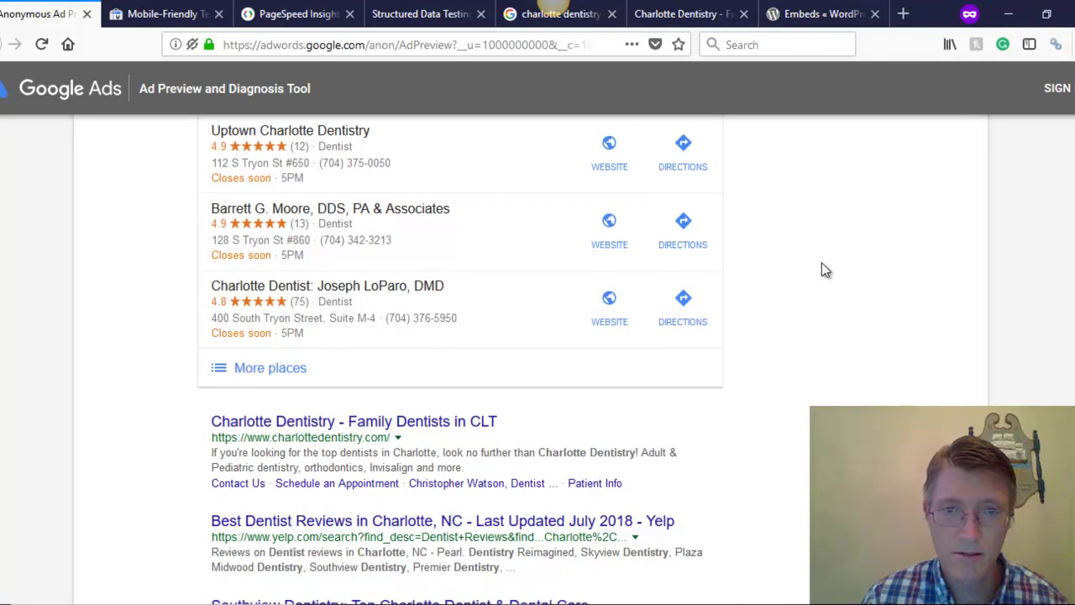
pyautogui.scroll(-2, 823, 269)
pyautogui.scroll(-6, 782, 355)
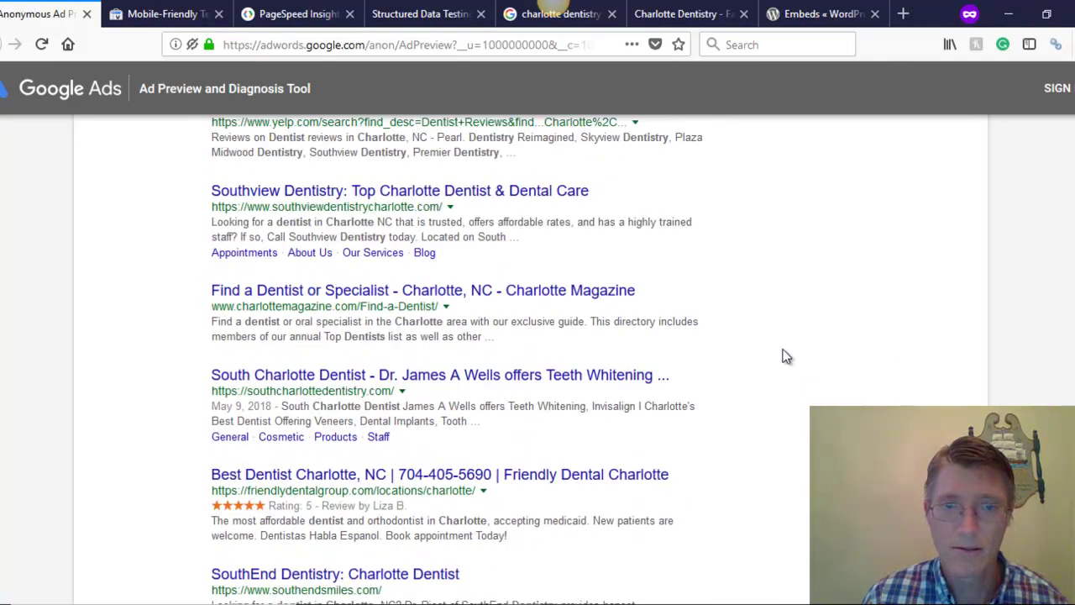
pyautogui.scroll(-12, 839, 358)
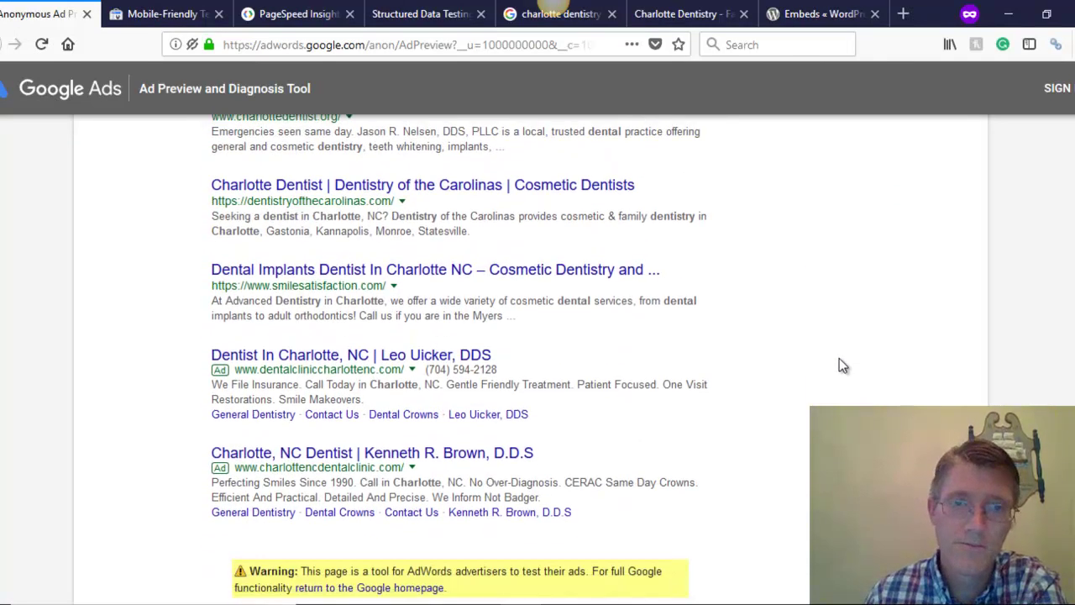
# - Set the preview location to the city of Reno, Nevada, and look over the map and local listings
pyautogui.scroll(20, 840, 386)
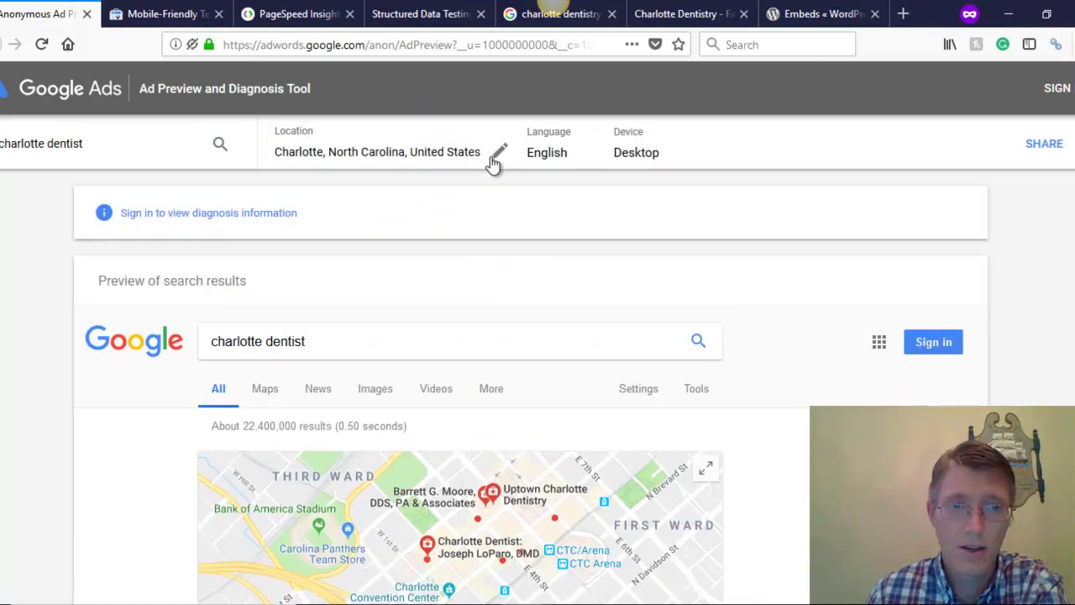
pyautogui.click(498, 153)
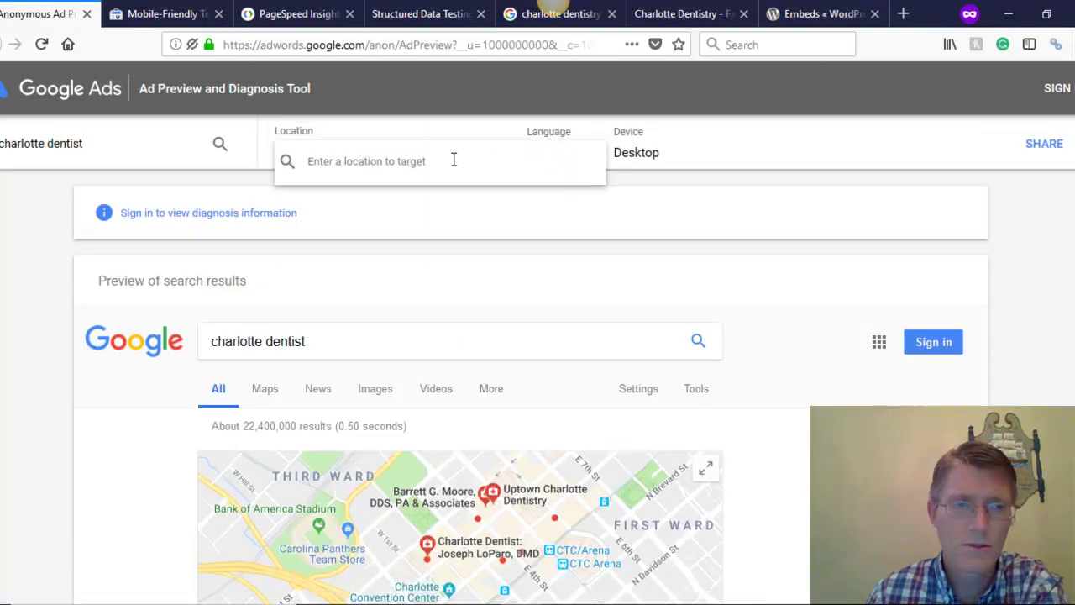
pyautogui.write('reno')
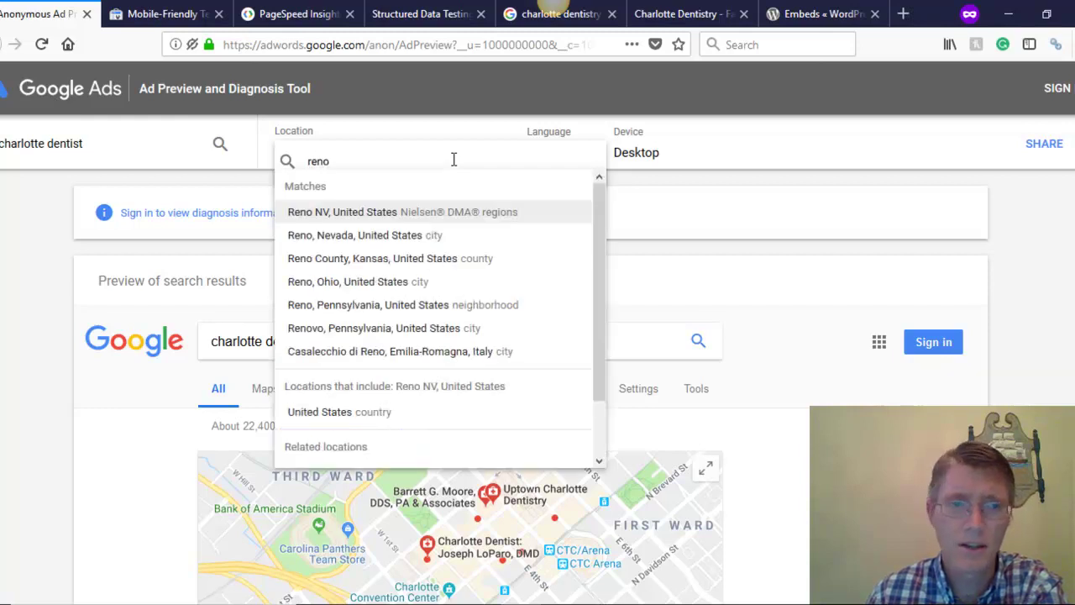
pyautogui.click(423, 238)
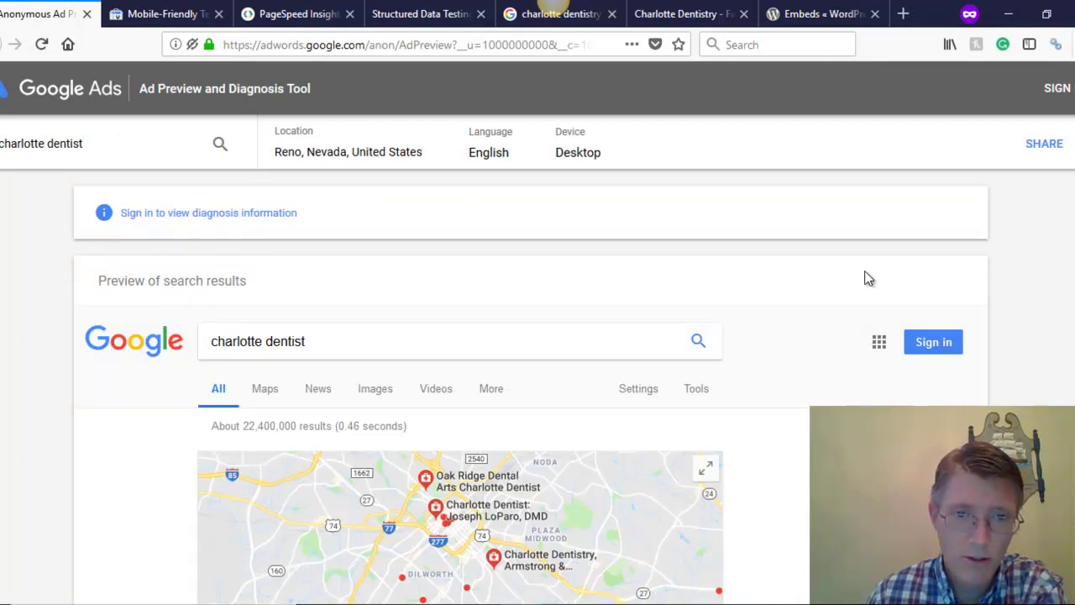
pyautogui.scroll(-3, 866, 266)
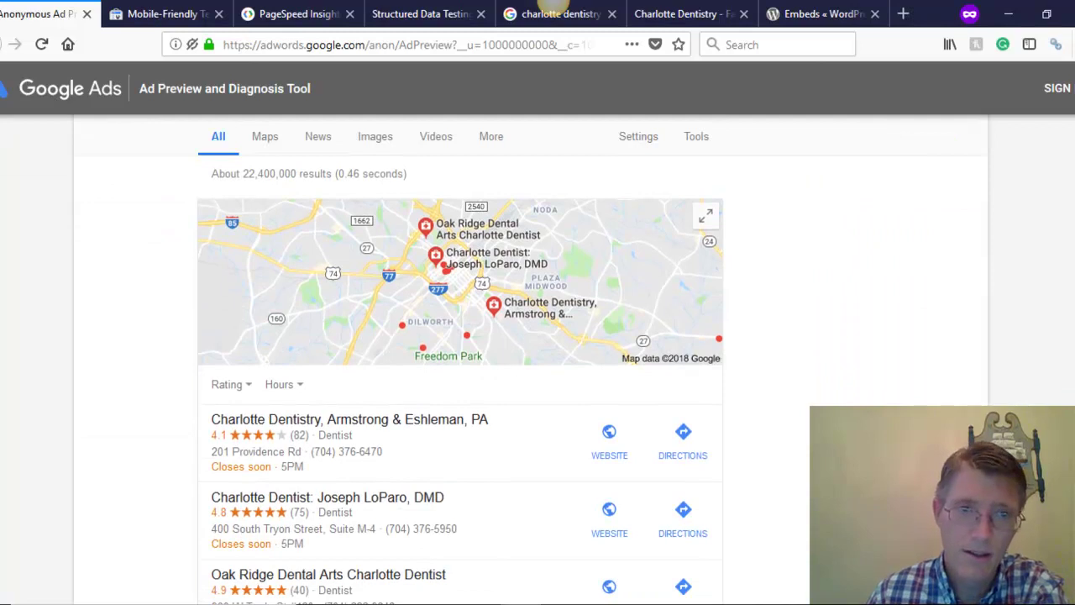
pyautogui.scroll(3, 915, 240)
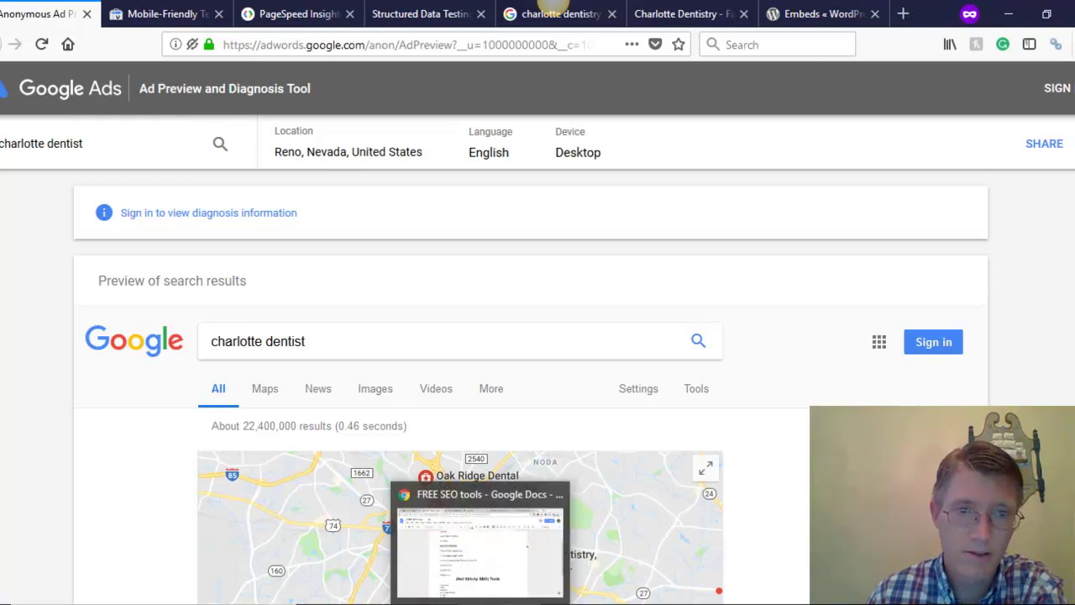
# - Switch to the FREE SEO tools document in Chrome and highlight the "Google Mobile Freindly Test" entry
pyautogui.hotkey('alt', 'Tab')
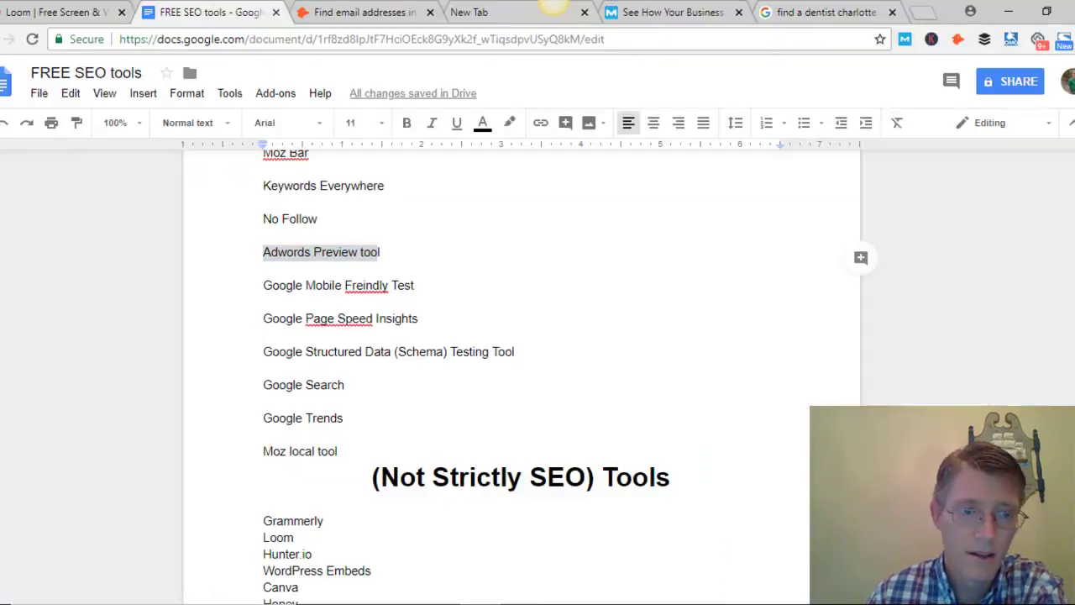
pyautogui.click(375, 283)
pyautogui.tripleClick(375, 283)
pyautogui.click(492, 297)
# - Switch to Firefox, open the Mobile-Friendly Test page, and look over its URL field and description sections
pyautogui.hotkey('alt', 'Tab')
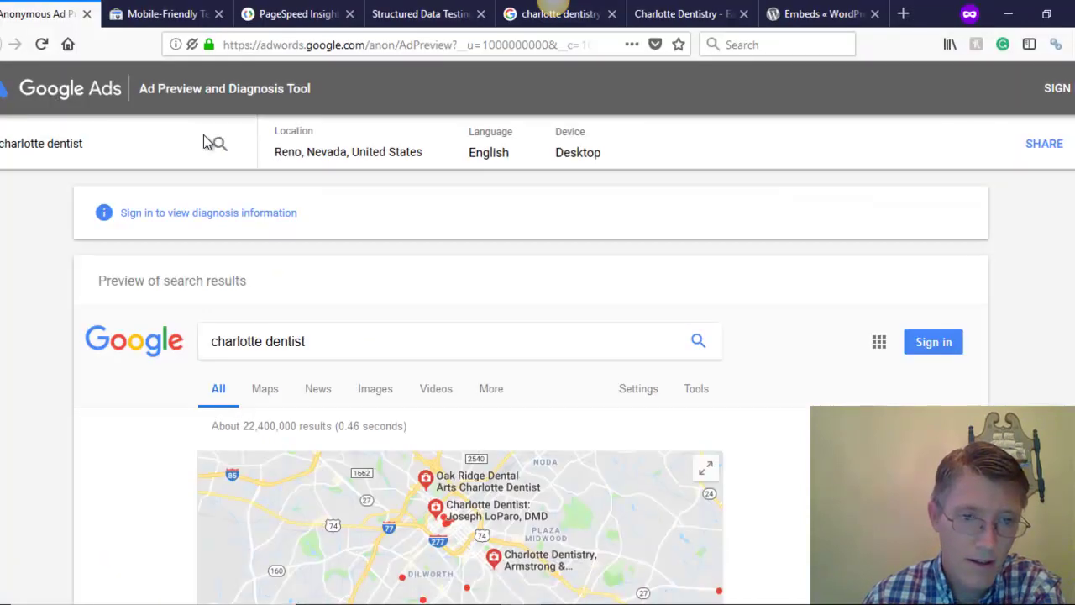
pyautogui.click(152, 12)
pyautogui.click(492, 315)
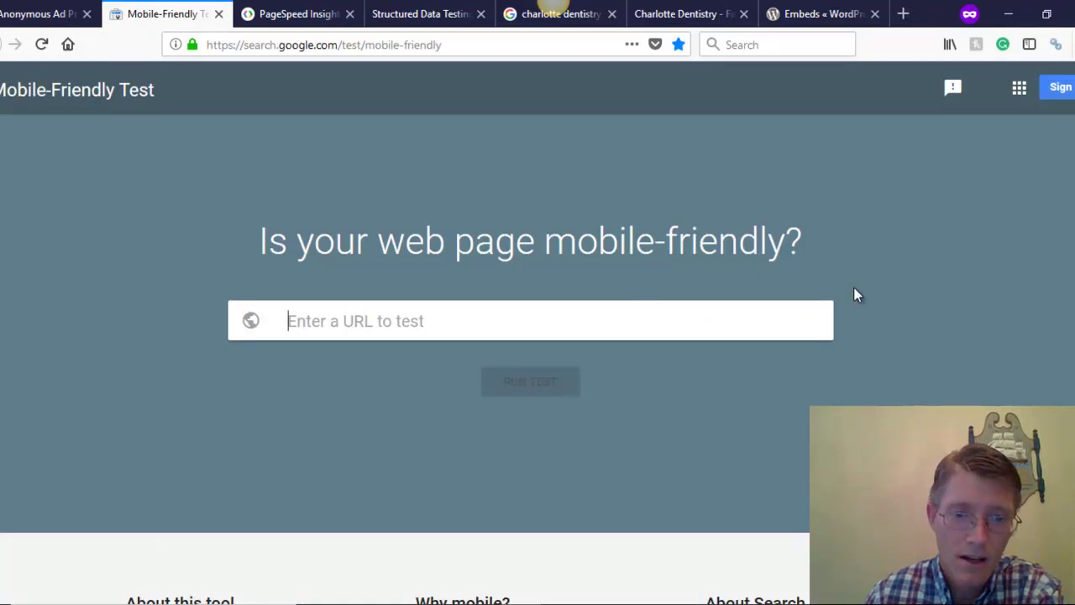
pyautogui.scroll(-2, 891, 291)
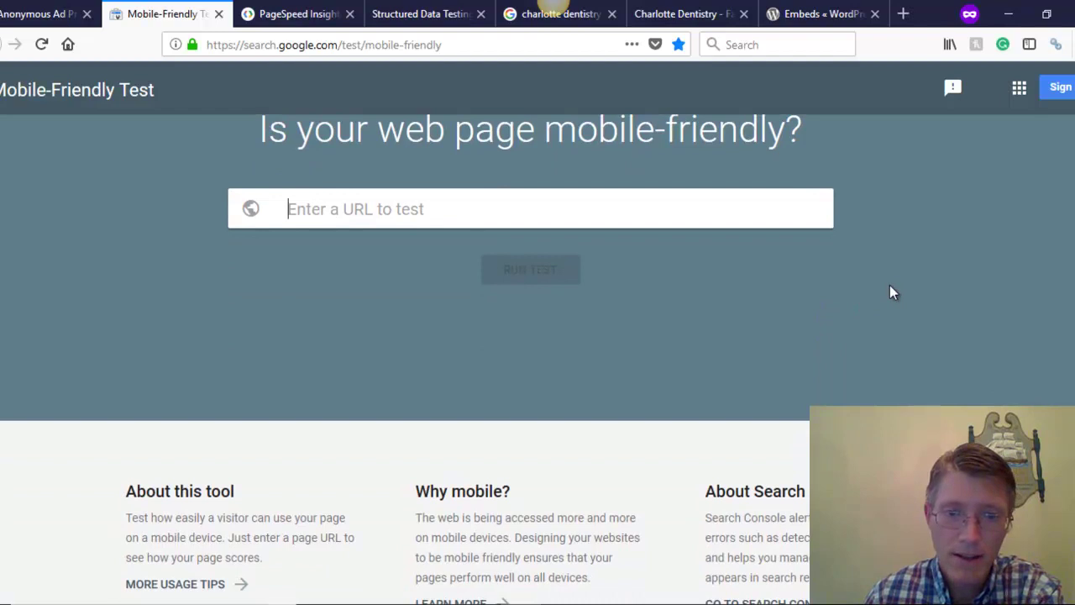
pyautogui.scroll(2, 891, 291)
pyautogui.click(12, 11)
pyautogui.scroll(-4, 546, 276)
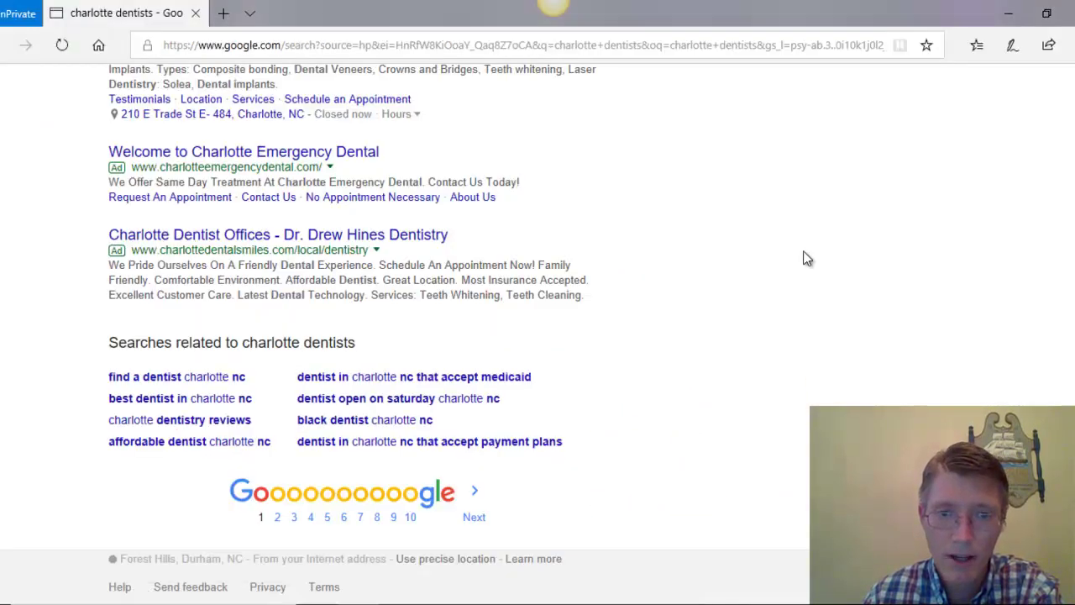
pyautogui.scroll(5, 804, 257)
pyautogui.scroll(10, 804, 257)
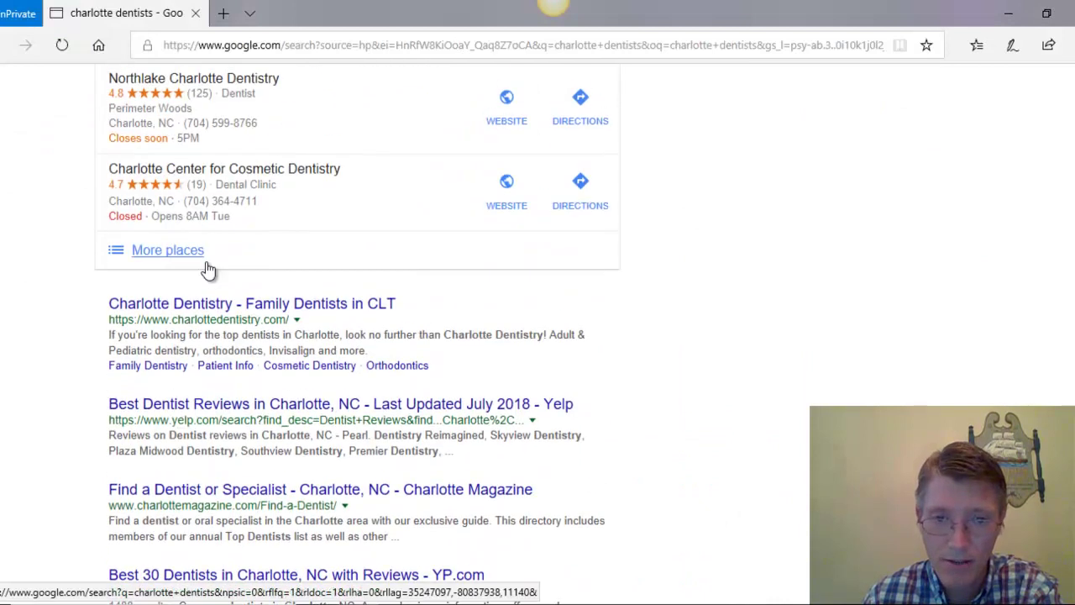
pyautogui.moveTo(108, 320); pyautogui.dragTo(287, 317)
pyautogui.hotkey('ctrl', 'c')
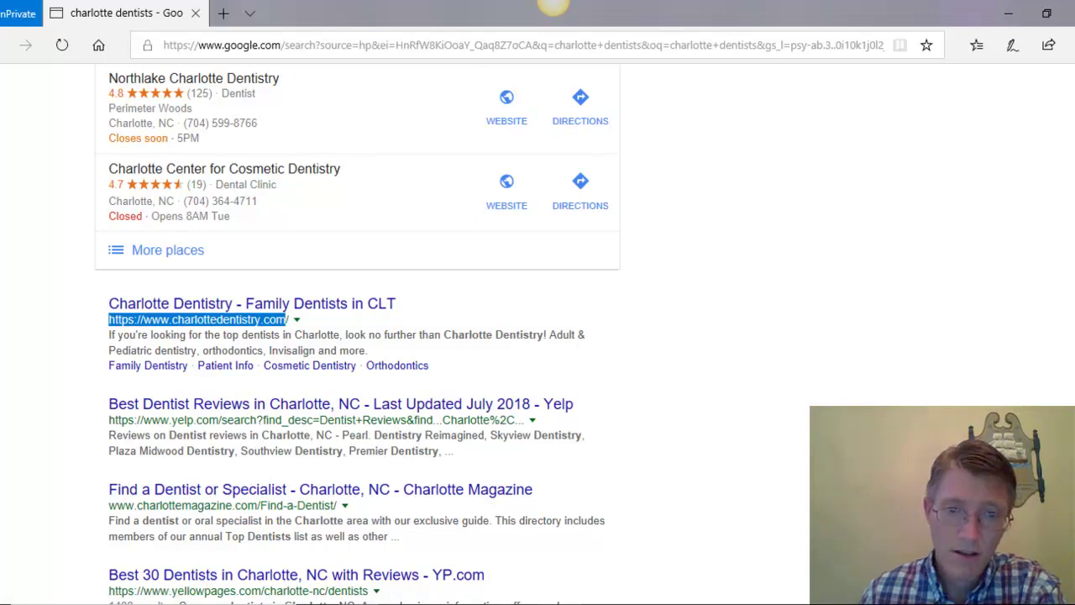
# - Return to Firefox, enter the copied Charlotte Dentistry address in the Mobile-Friendly Test, and start the test
pyautogui.hotkey('alt', 'Tab')
pyautogui.click(160, 13)
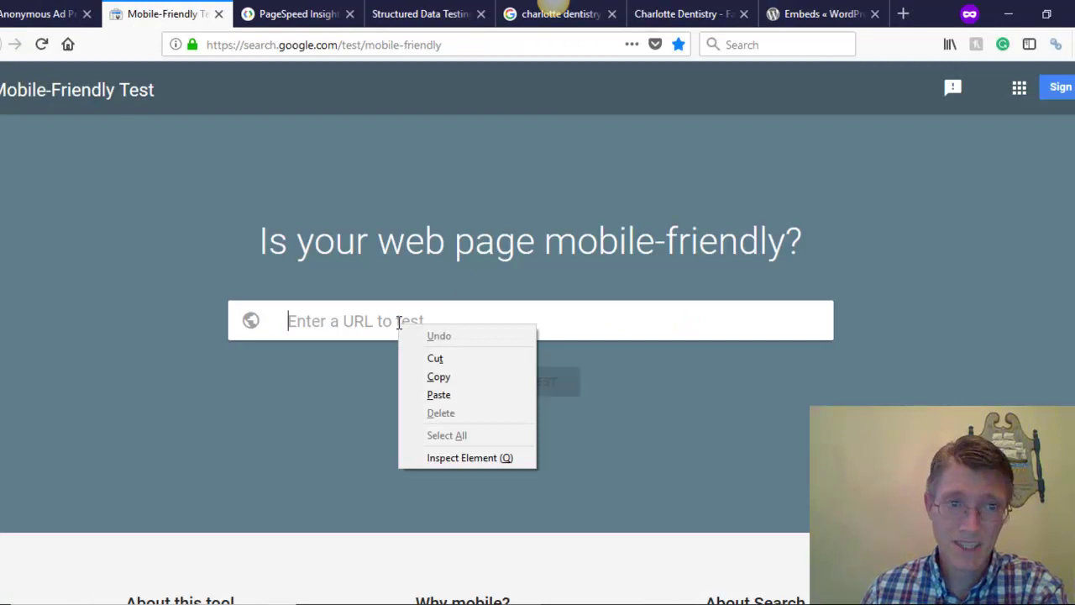
pyautogui.click(439, 395)
pyautogui.click(532, 388)
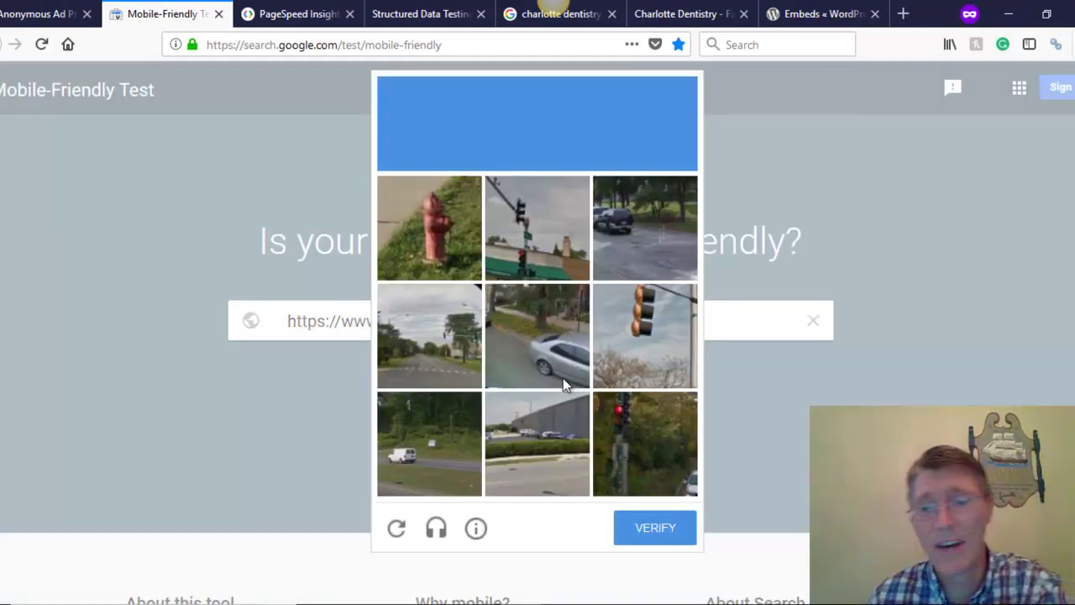
# - Complete the image verification by selecting the traffic light pictures and submit it to run the Mobile-Friendly Test
pyautogui.click(503, 244)
pyautogui.click(653, 319)
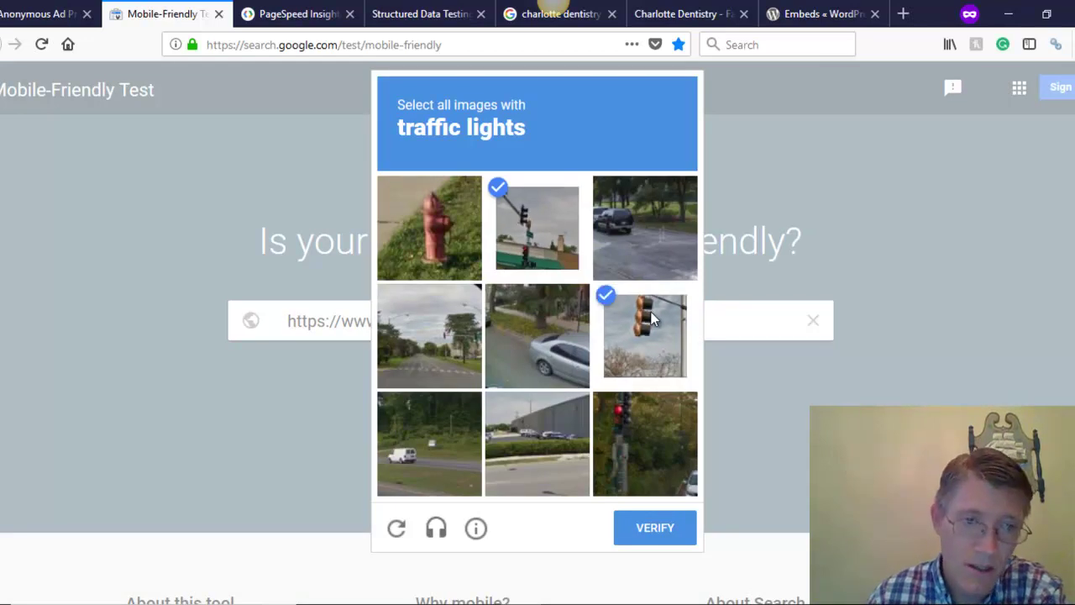
pyautogui.click(443, 361)
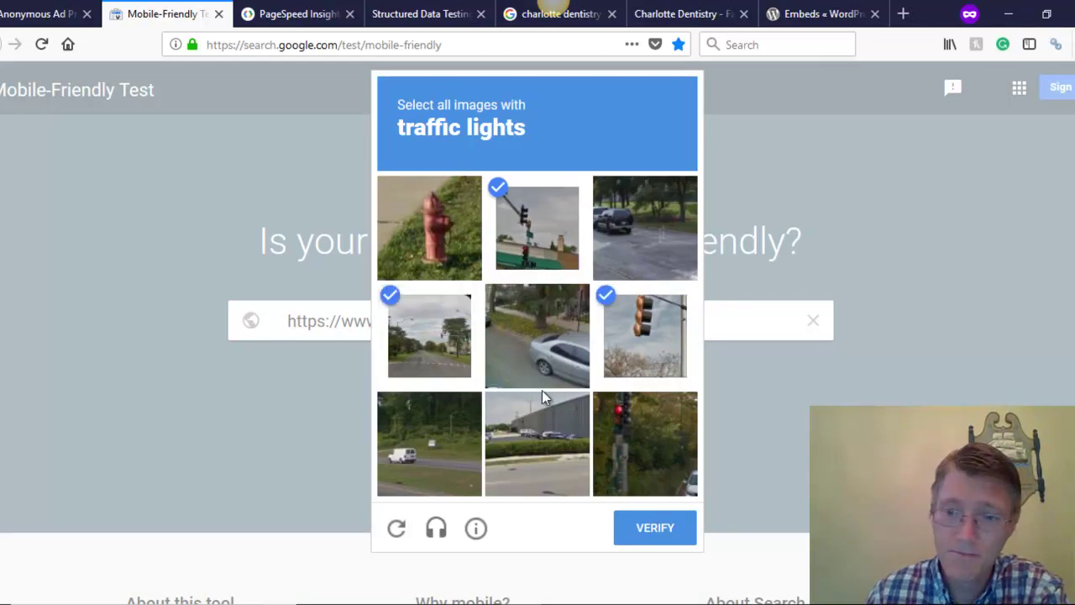
pyautogui.click(632, 438)
pyautogui.click(663, 531)
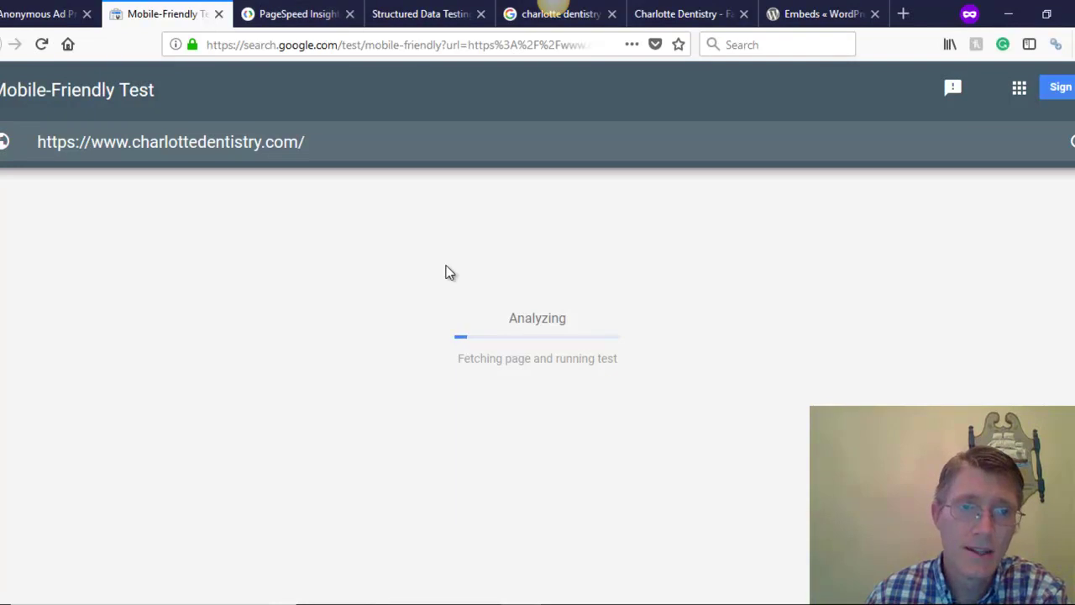
pyautogui.click(286, 15)
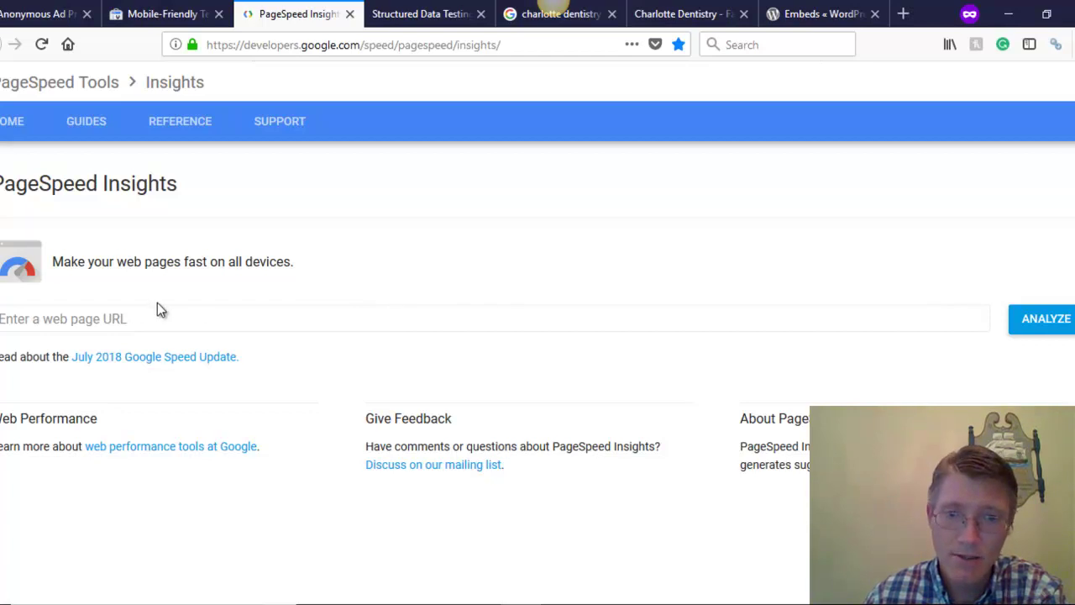
pyautogui.rightClick(139, 319)
pyautogui.click(202, 389)
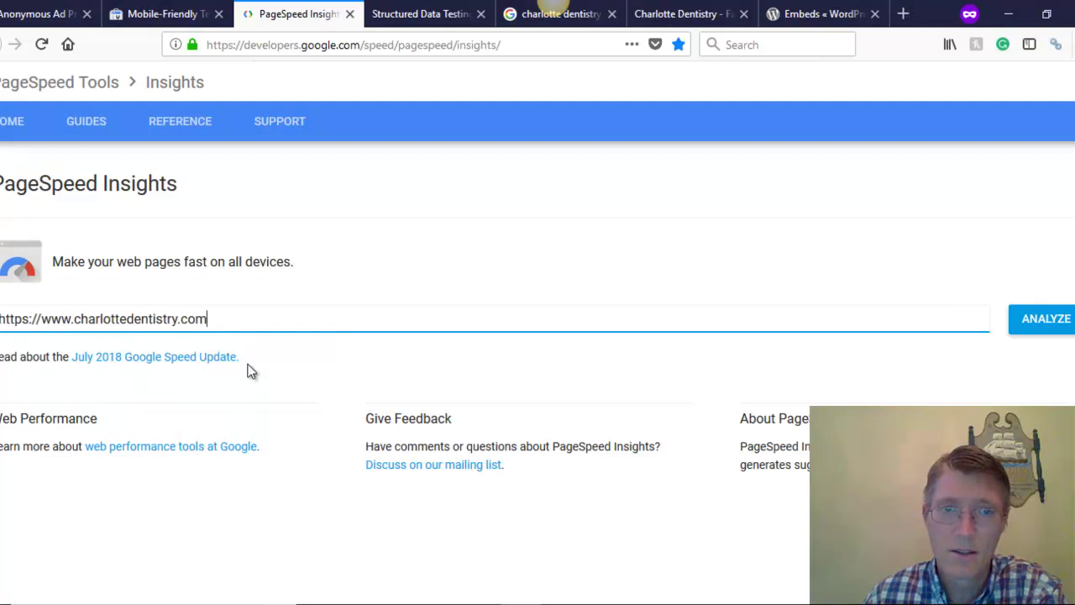
pyautogui.click(1051, 327)
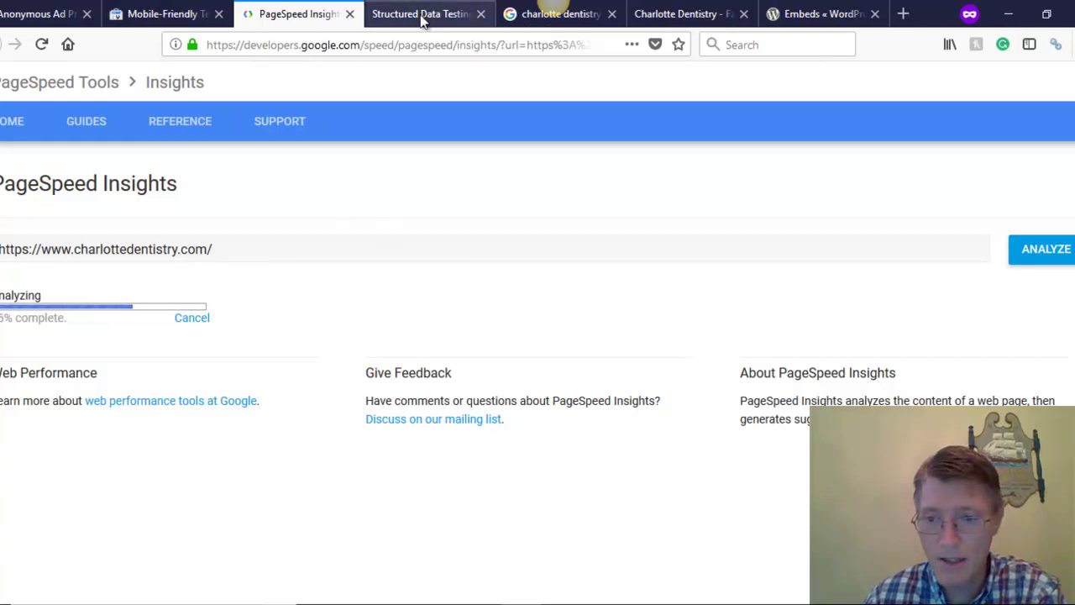
pyautogui.moveTo(241, 44); pyautogui.dragTo(351, 45)
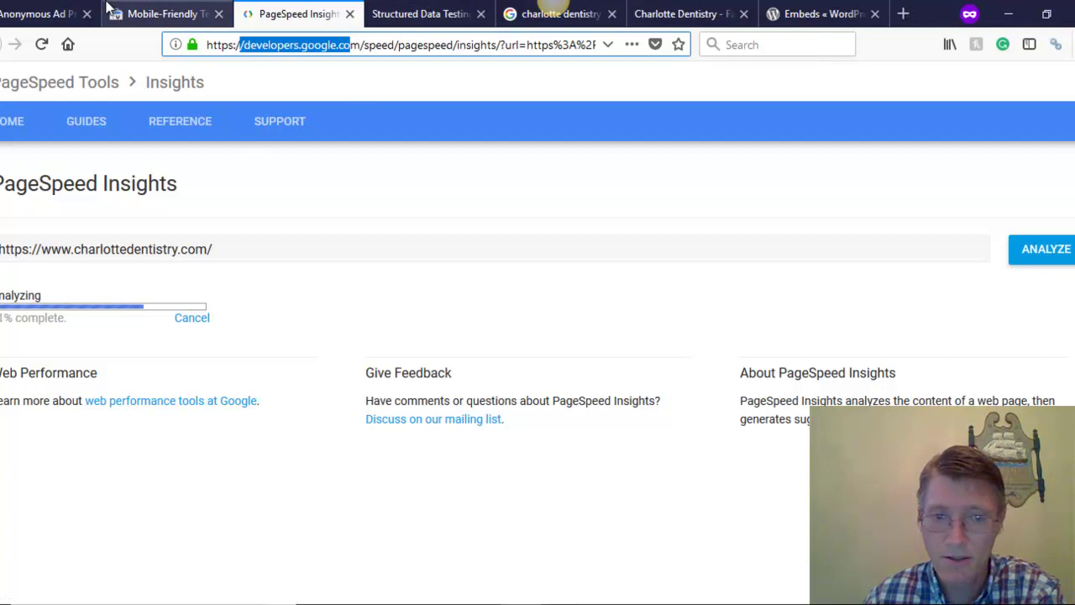
pyautogui.click(420, 14)
pyautogui.click(351, 319)
pyautogui.rightClick(352, 326)
pyautogui.click(415, 398)
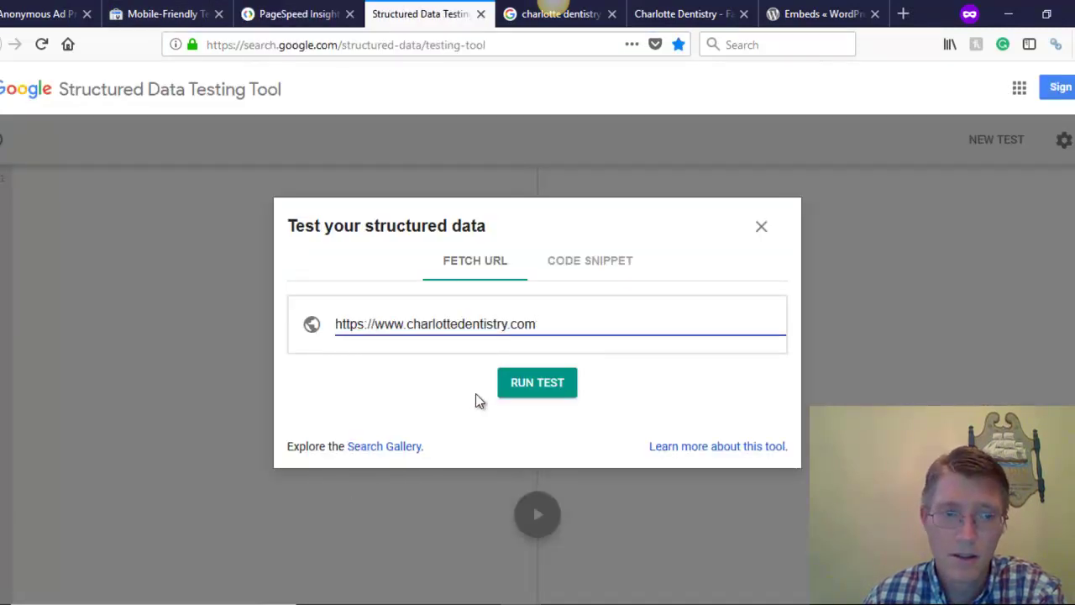
pyautogui.click(548, 391)
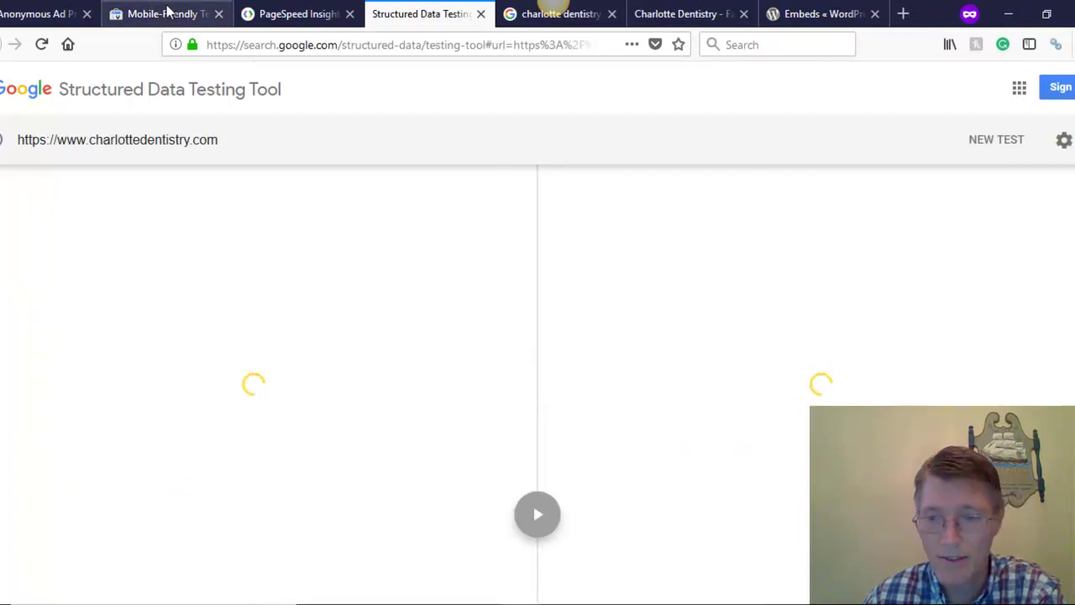
# - Check the Mobile-Friendly Test's progress and review the PageSpeed Insights mobile report, expanding the fix details for render-blocking JavaScript and CSS
pyautogui.click(190, 22)
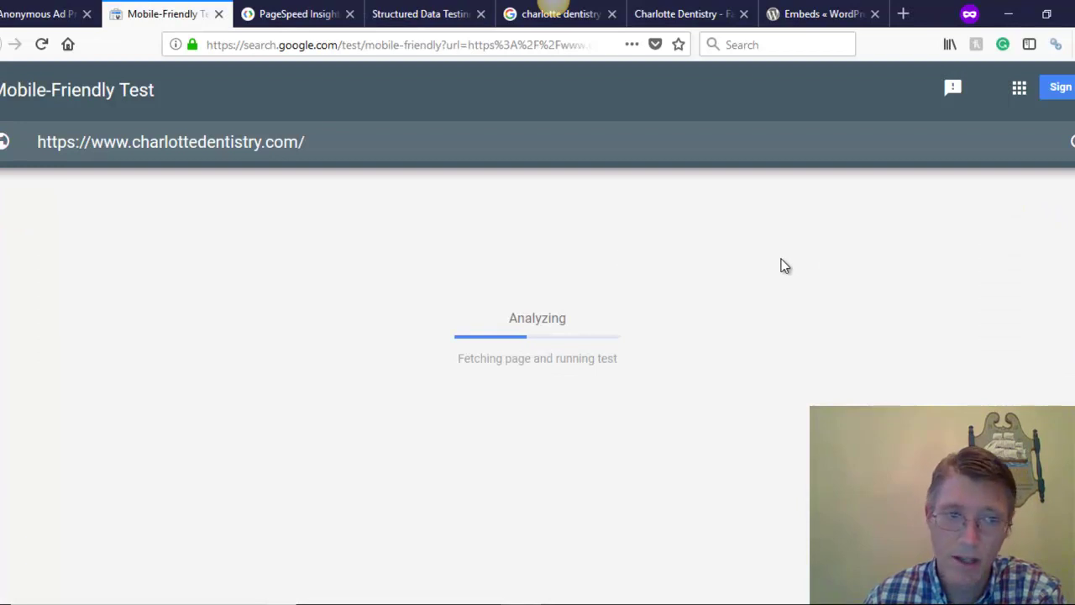
pyautogui.click(288, 10)
pyautogui.scroll(-3, 569, 317)
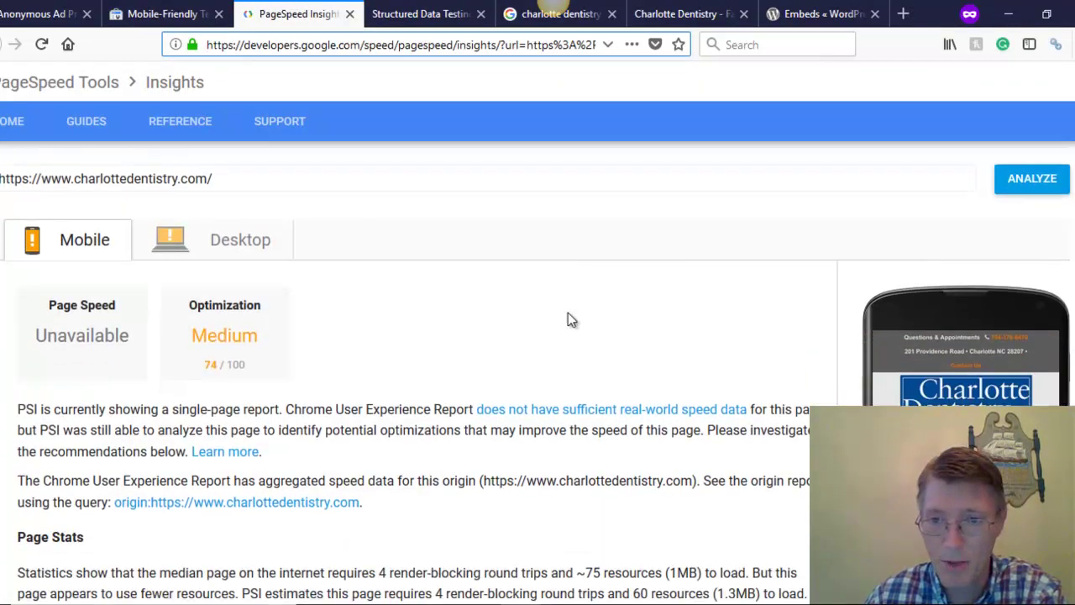
pyautogui.scroll(-5, 696, 320)
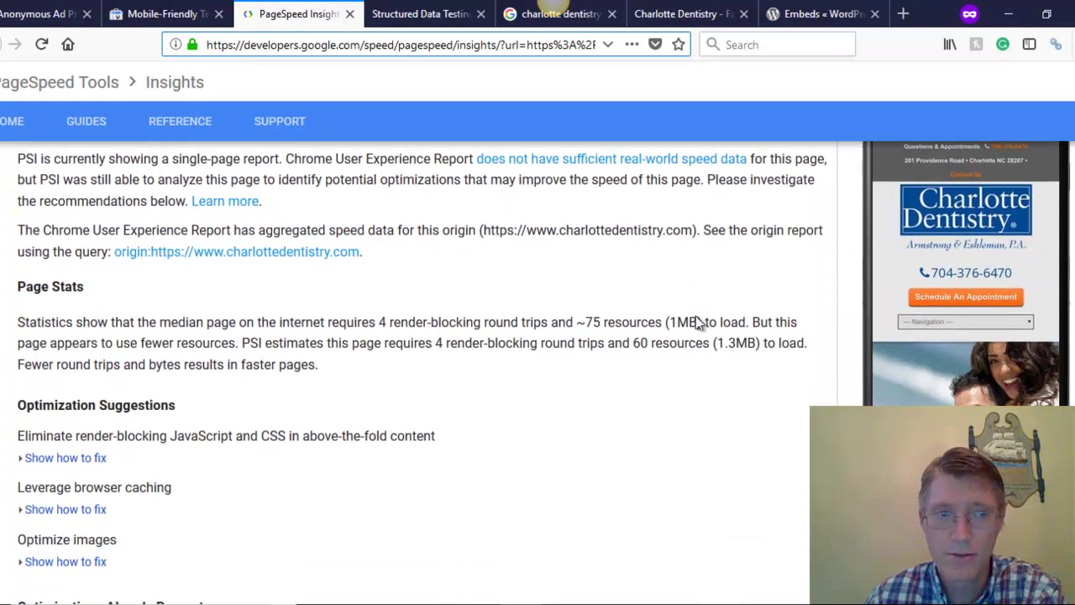
pyautogui.click(98, 336)
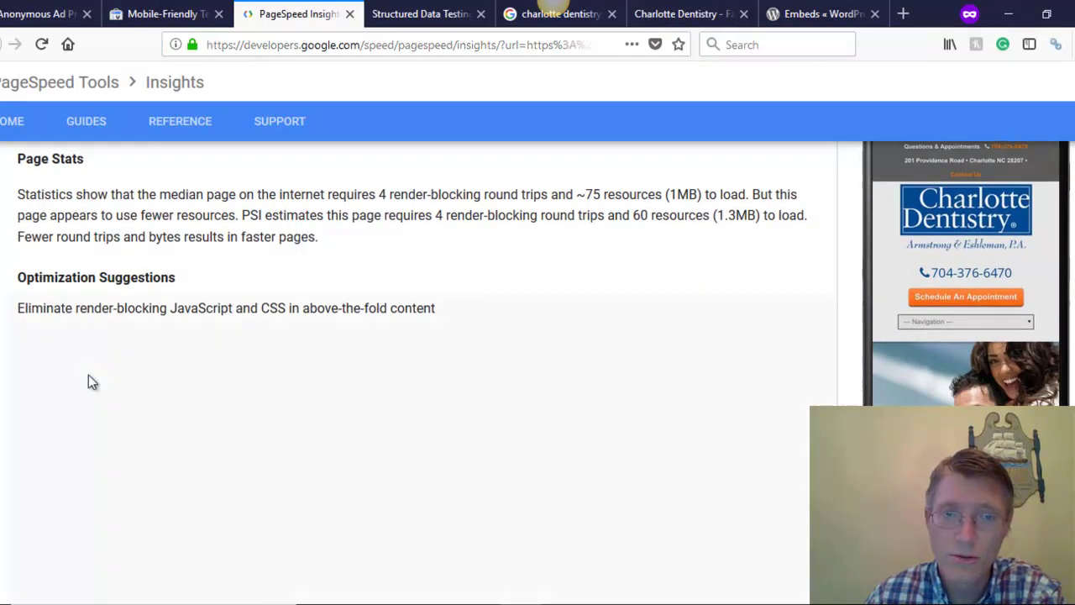
pyautogui.scroll(-4, 675, 288)
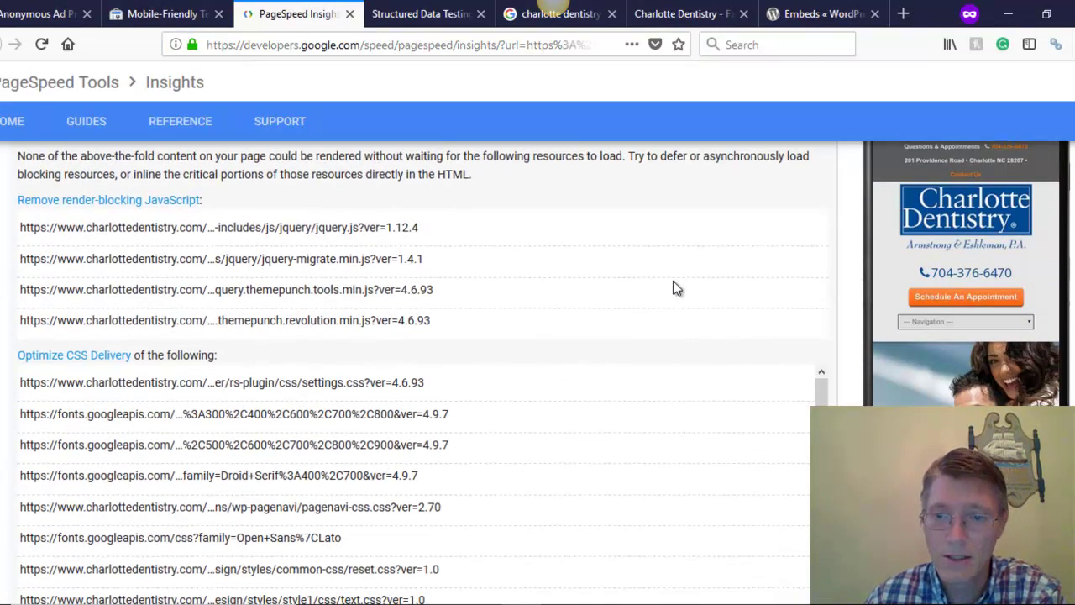
pyautogui.scroll(-3, 673, 281)
pyautogui.scroll(5, 673, 284)
pyautogui.scroll(5, 673, 284)
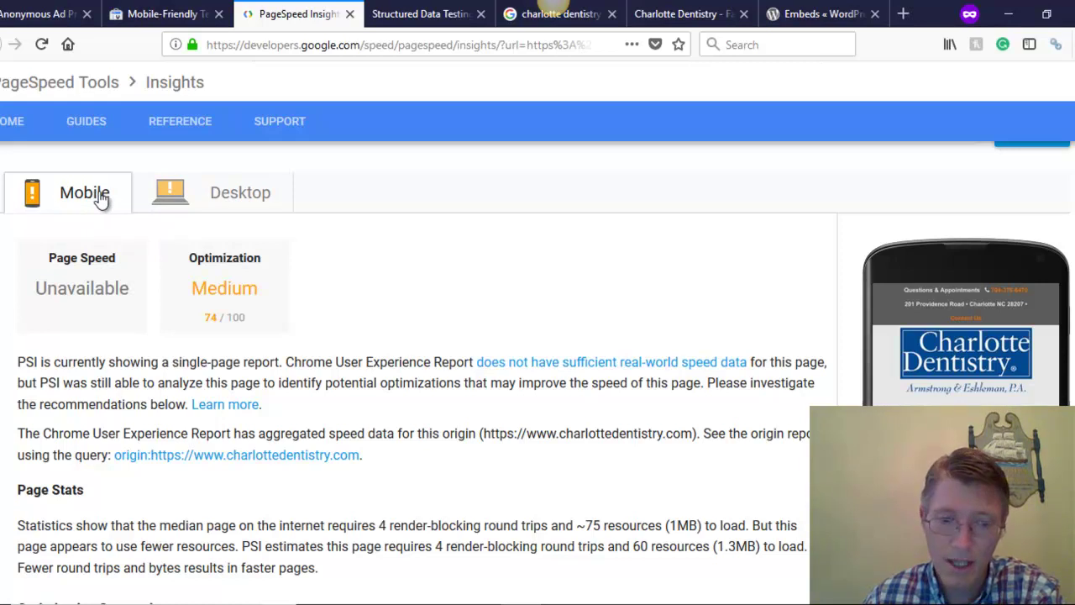
# - Review the desktop report and its optimization suggestions in PageSpeed Insights, and highlight developers.google.com in the page address
pyautogui.click(240, 192)
pyautogui.scroll(-3, 857, 352)
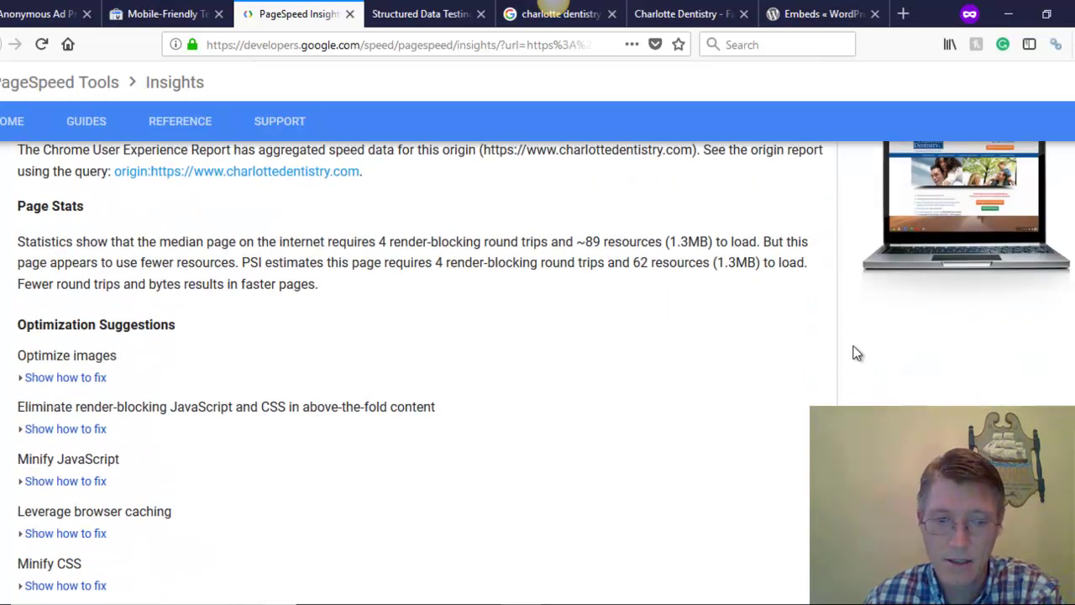
pyautogui.scroll(5, 856, 353)
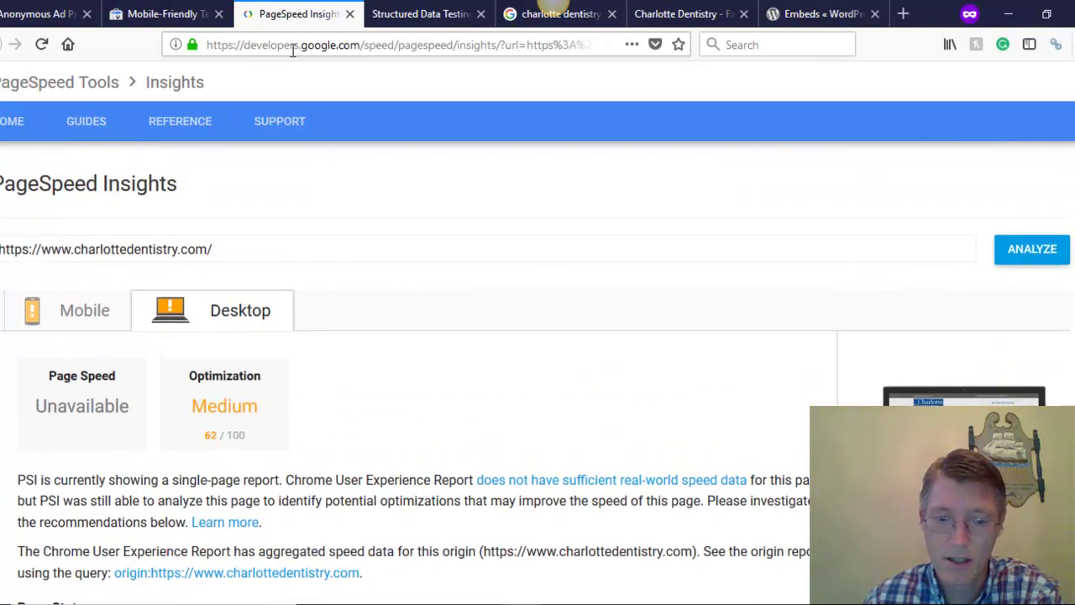
pyautogui.moveTo(363, 45); pyautogui.dragTo(234, 45)
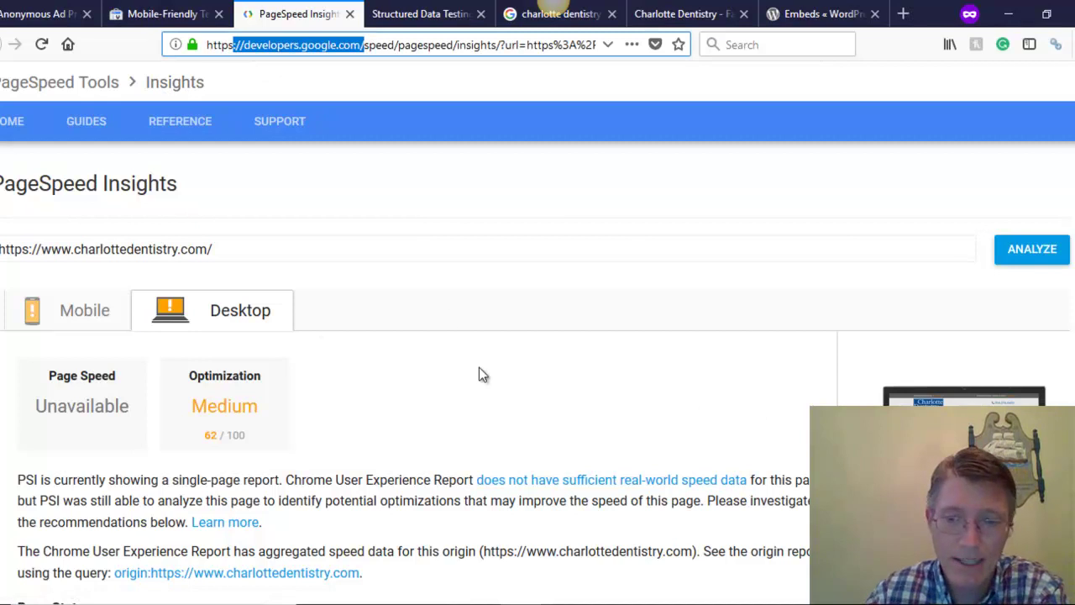
# - Examine the Mobile-Friendly Test result and phone preview, and look over the "charlotte dentists" Google listings in the InPrivate browser window
pyautogui.click(154, 14)
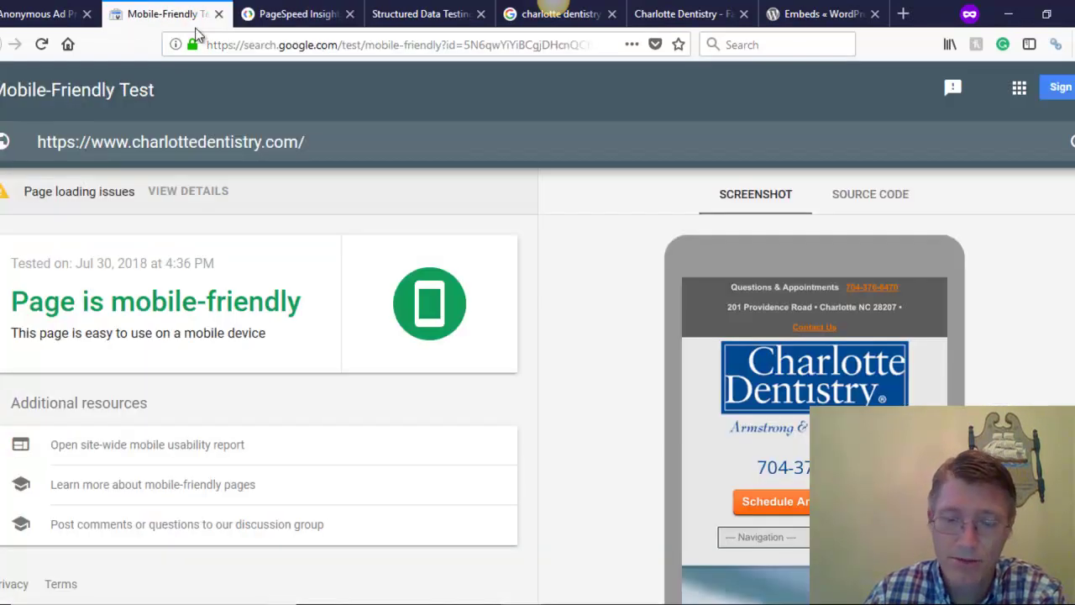
pyautogui.scroll(-3, 815, 378)
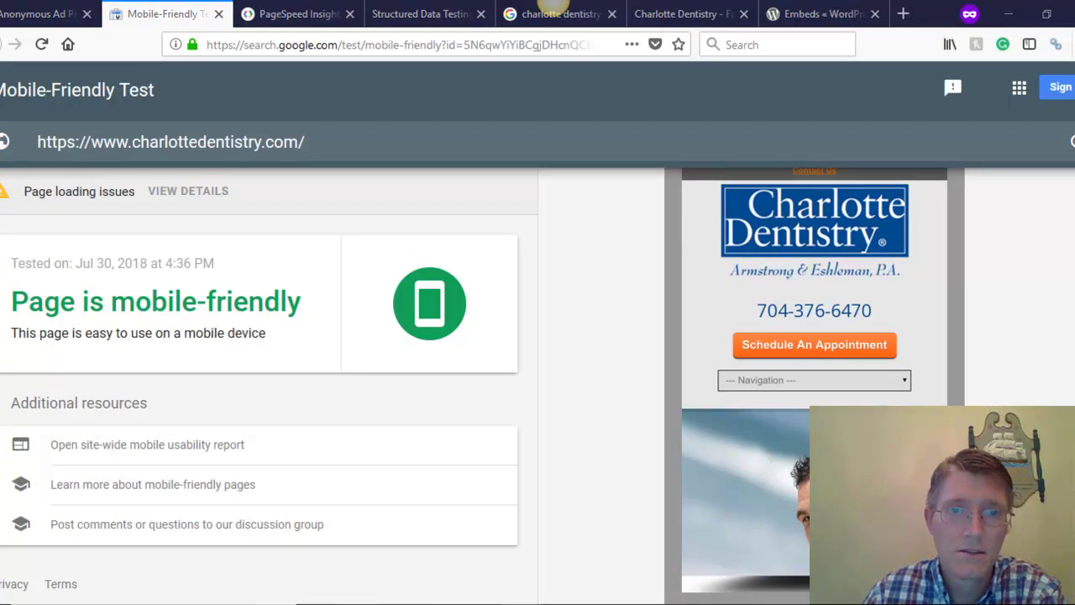
pyautogui.hotkey('alt', 'Tab')
pyautogui.scroll(5, 722, 329)
pyautogui.scroll(-3, 698, 281)
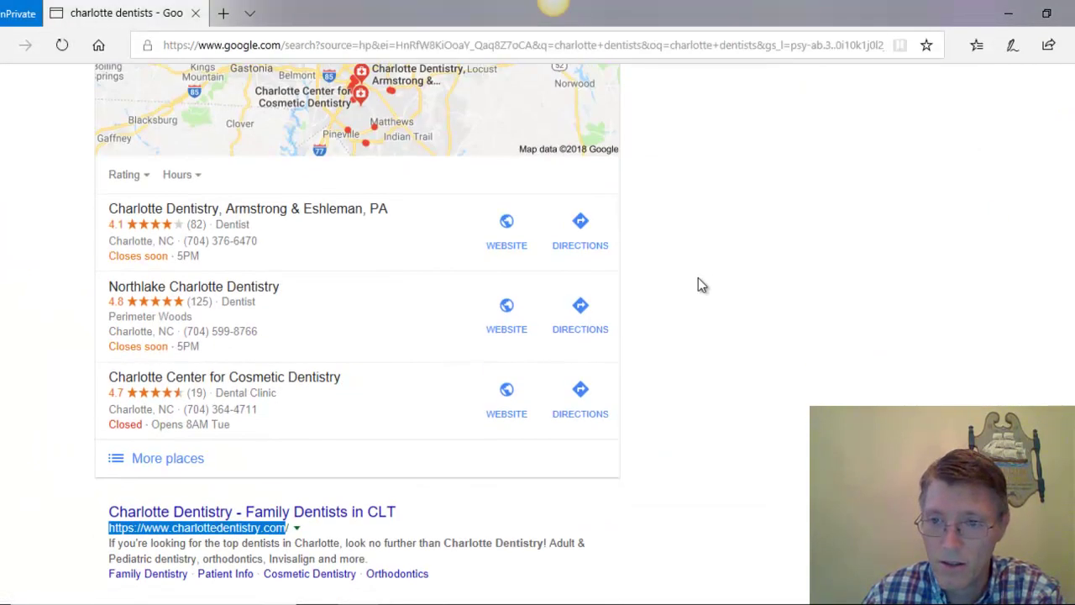
pyautogui.scroll(3, 698, 283)
pyautogui.scroll(-4, 504, 412)
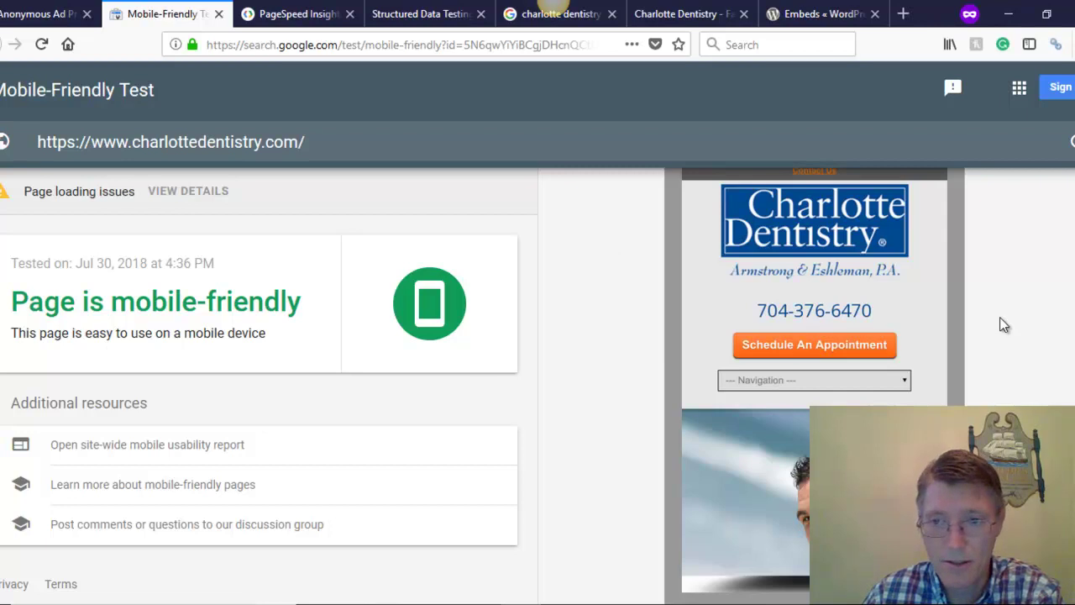
# - Return to Firefox and inspect the Structured Data Testing Tool results, collapsing and expanding the WebSite item's details
pyautogui.click(276, 12)
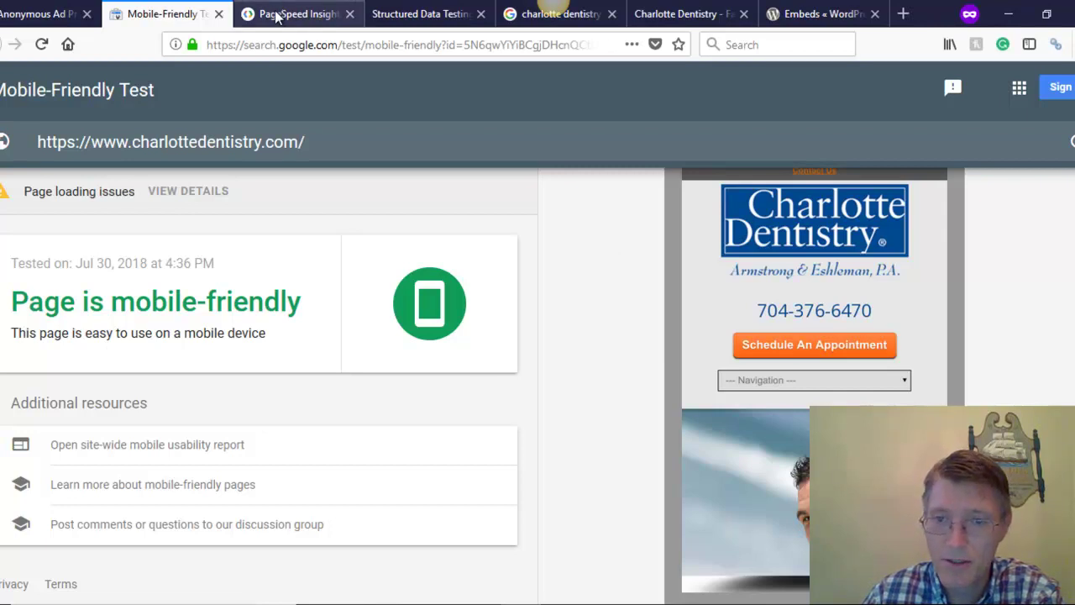
pyautogui.click(421, 12)
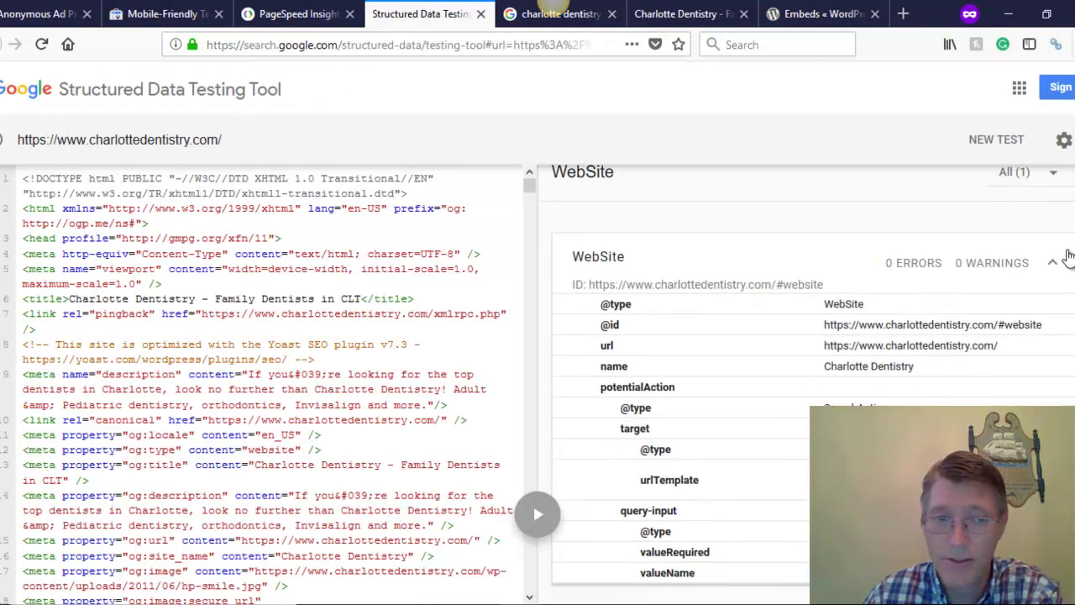
pyautogui.click(1053, 266)
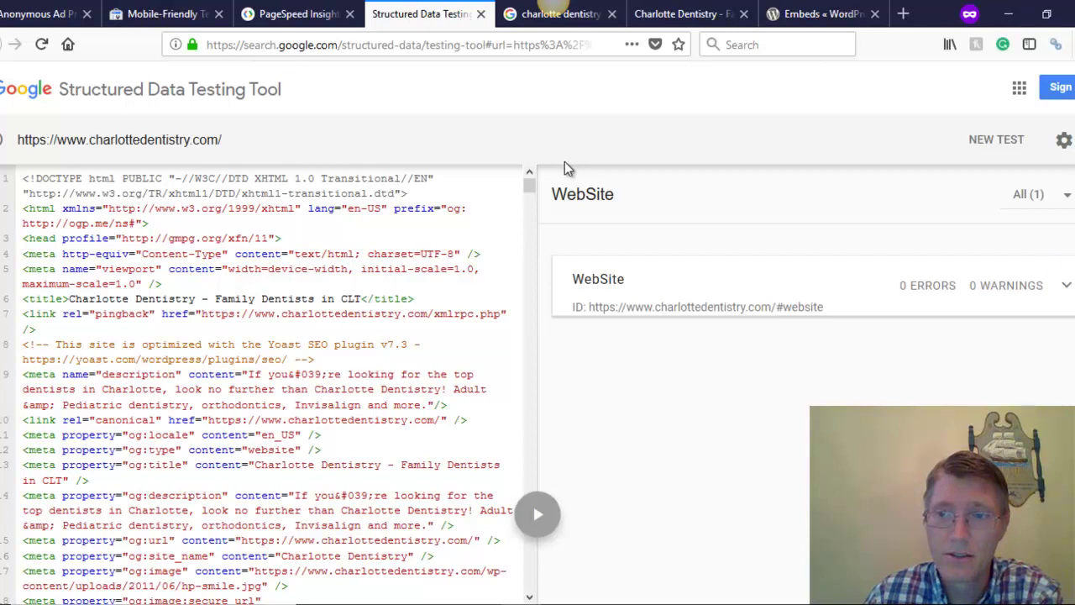
pyautogui.click(1065, 286)
pyautogui.scroll(-1, 882, 280)
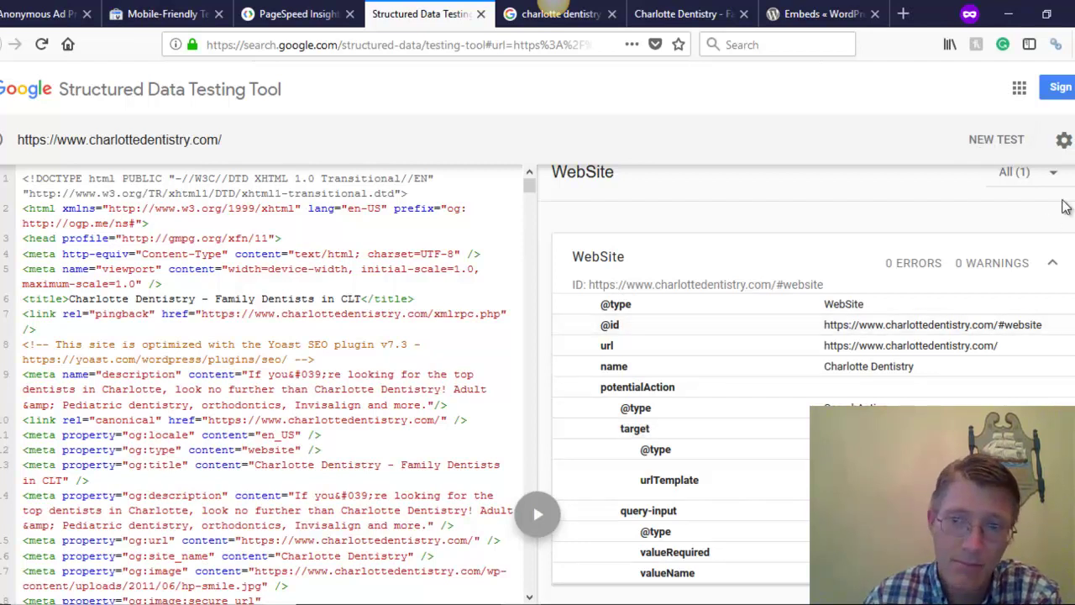
pyautogui.click(1052, 261)
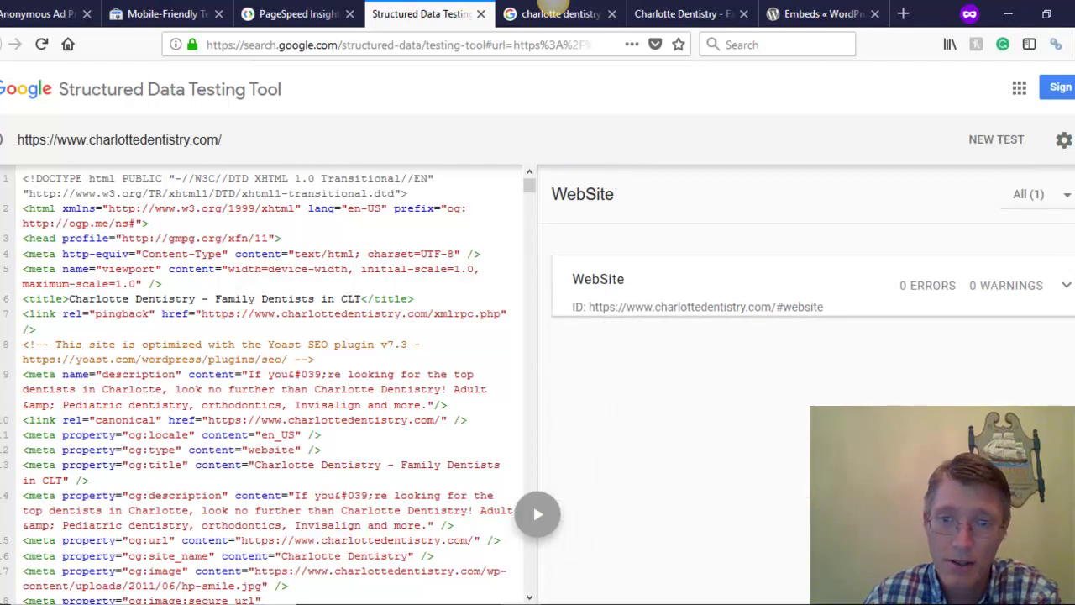
pyautogui.click(1068, 288)
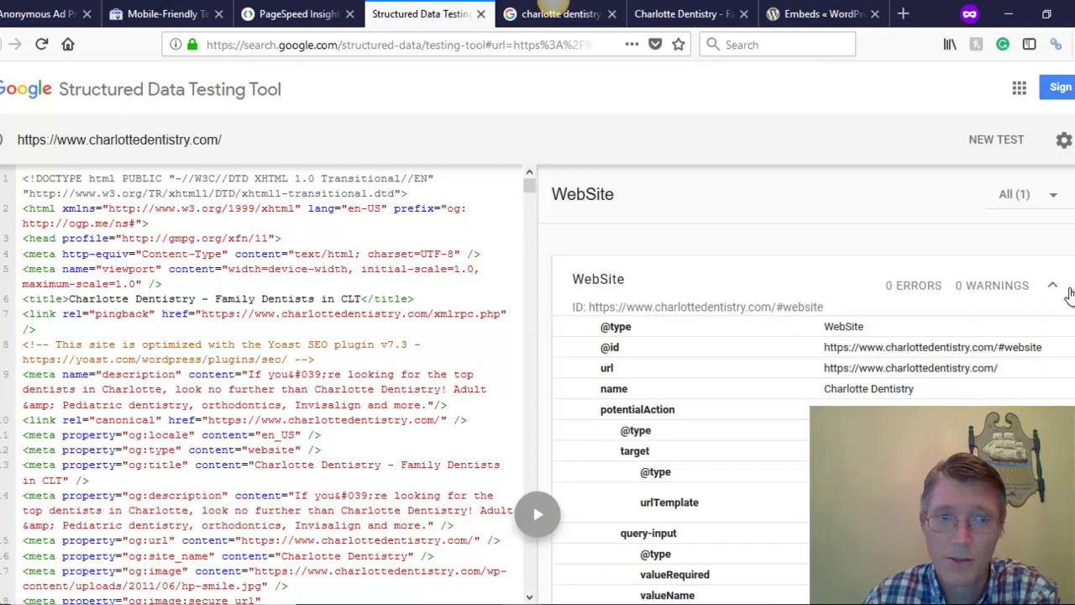
# - Look at the code snippet and URL fetch options for a new structured data test, and close the dialog without running it
pyautogui.click(998, 145)
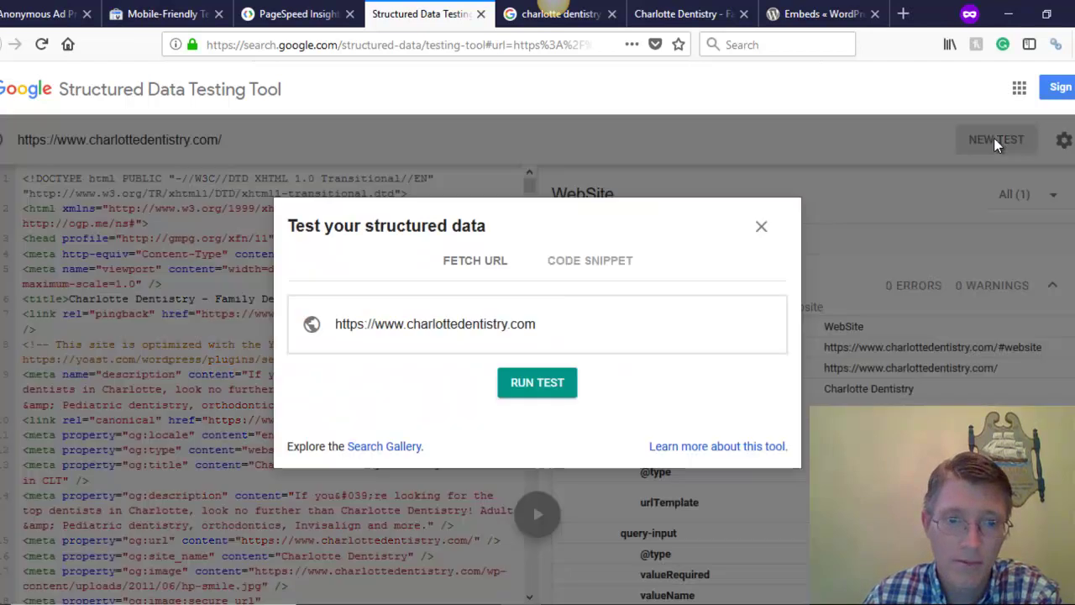
pyautogui.click(611, 274)
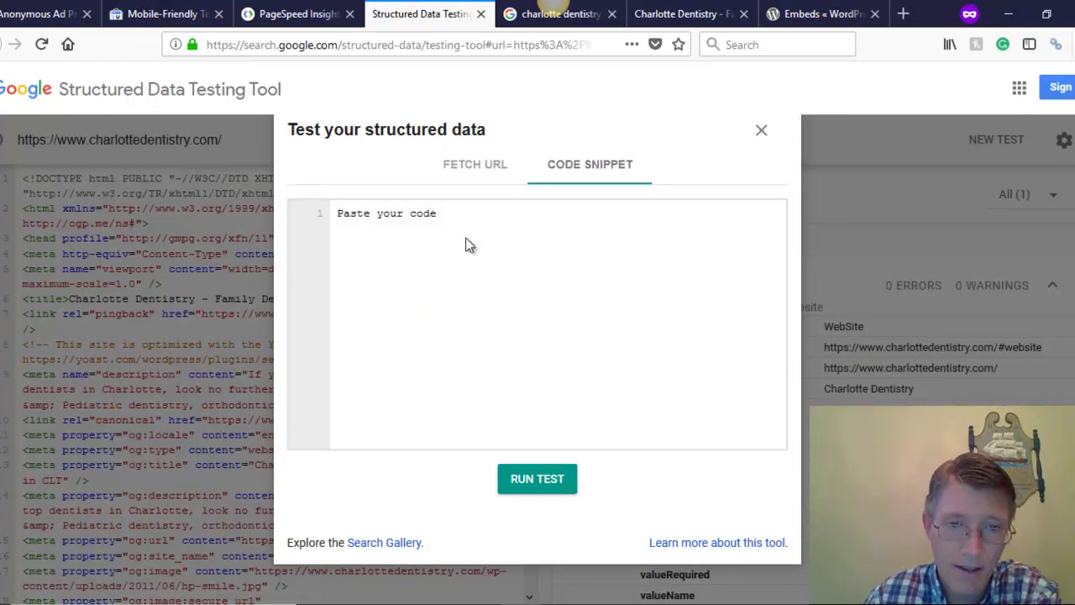
pyautogui.click(462, 172)
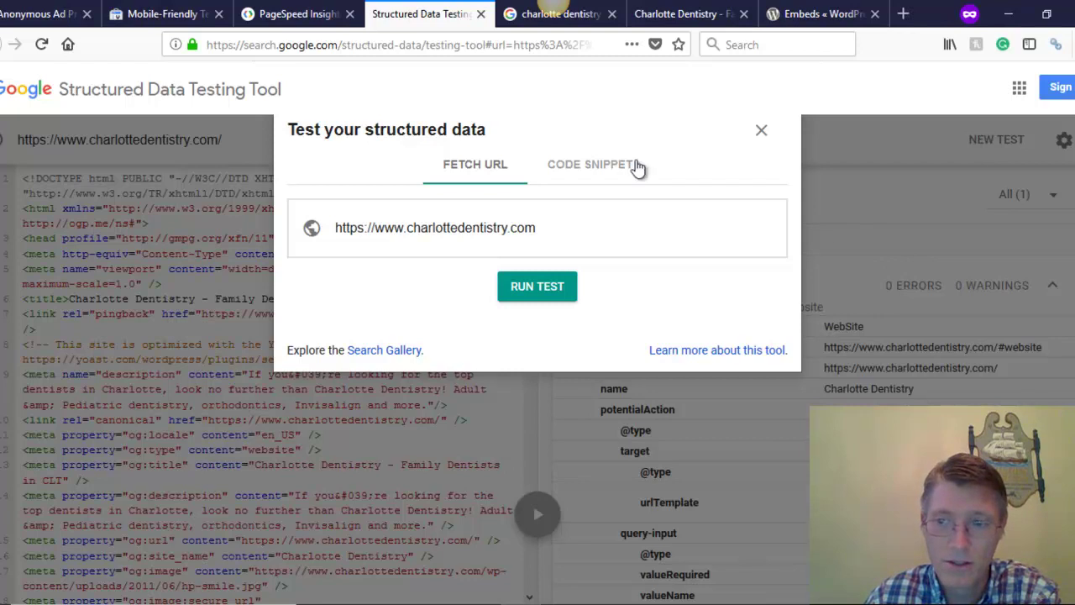
pyautogui.click(762, 133)
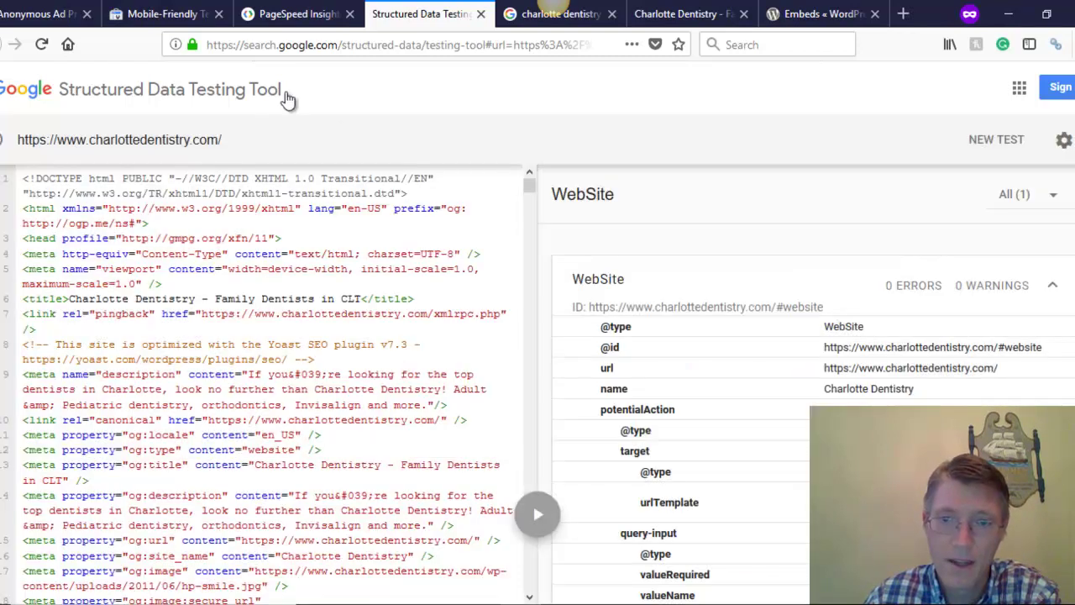
pyautogui.moveTo(338, 42); pyautogui.dragTo(174, 42)
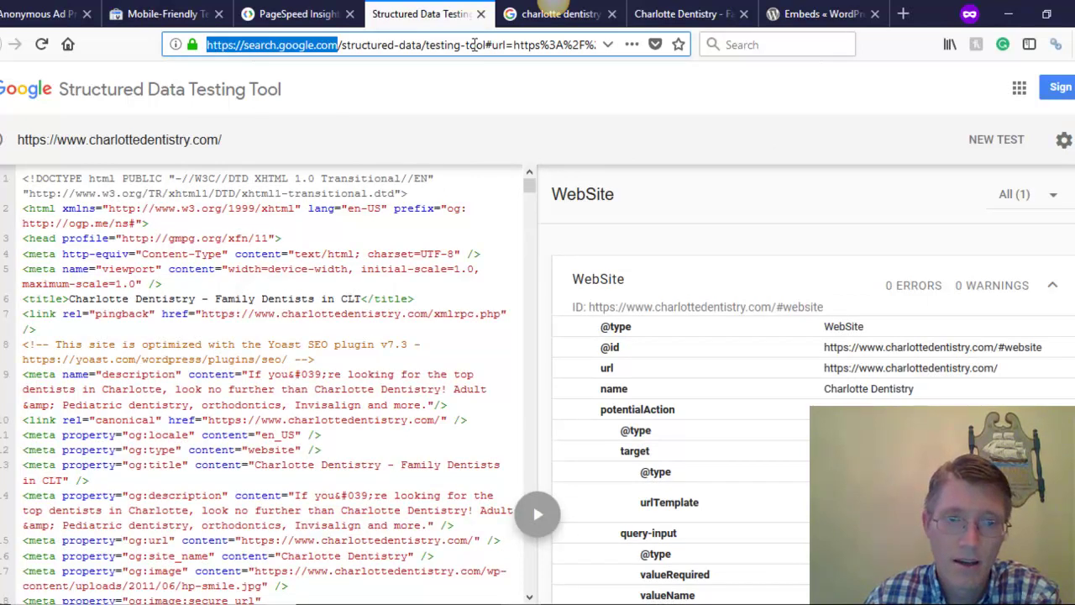
pyautogui.click(514, 19)
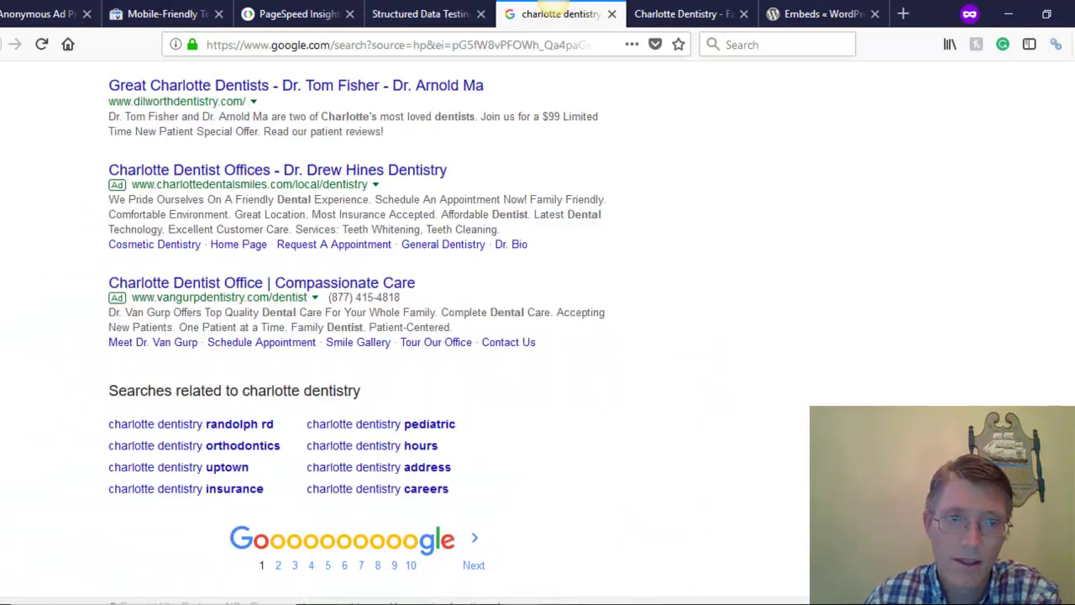
pyautogui.hotkey('alt', 'Tab')
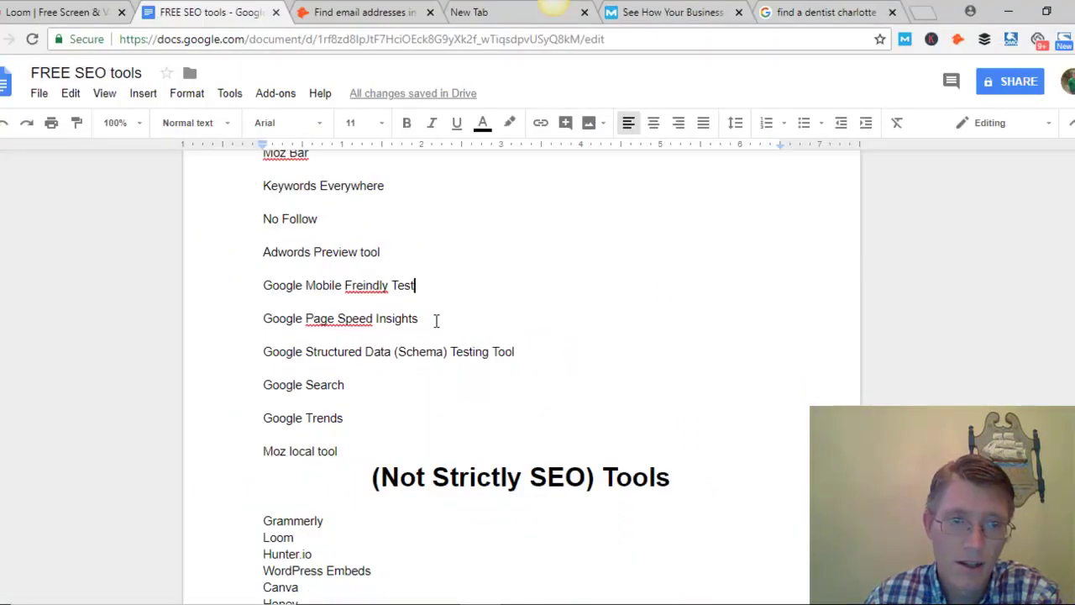
# - Mark the Google Search entry in the tools document and look through the "charlotte dentists" results in the InPrivate browser window
pyautogui.click(542, 368)
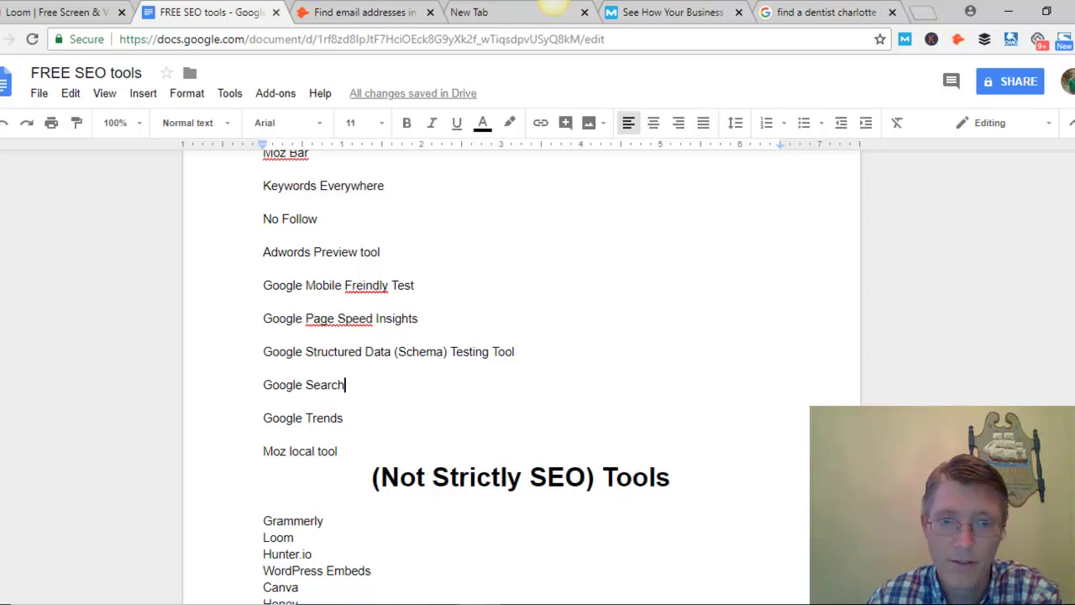
pyautogui.hotkey('alt', 'Tab')
pyautogui.scroll(4, 357, 252)
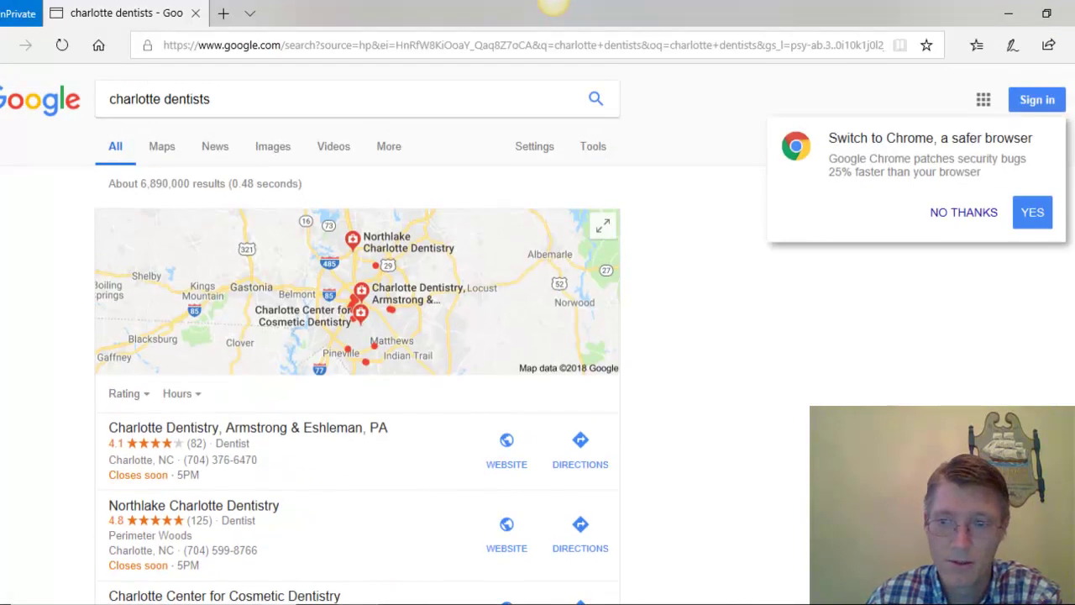
pyautogui.scroll(-10, 718, 201)
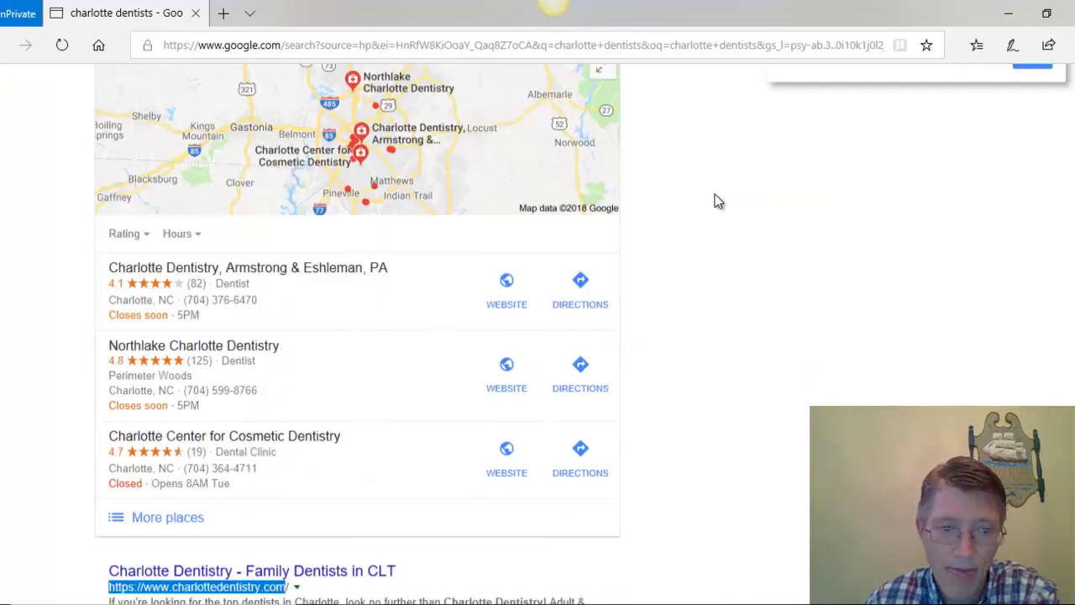
pyautogui.scroll(-6, 718, 202)
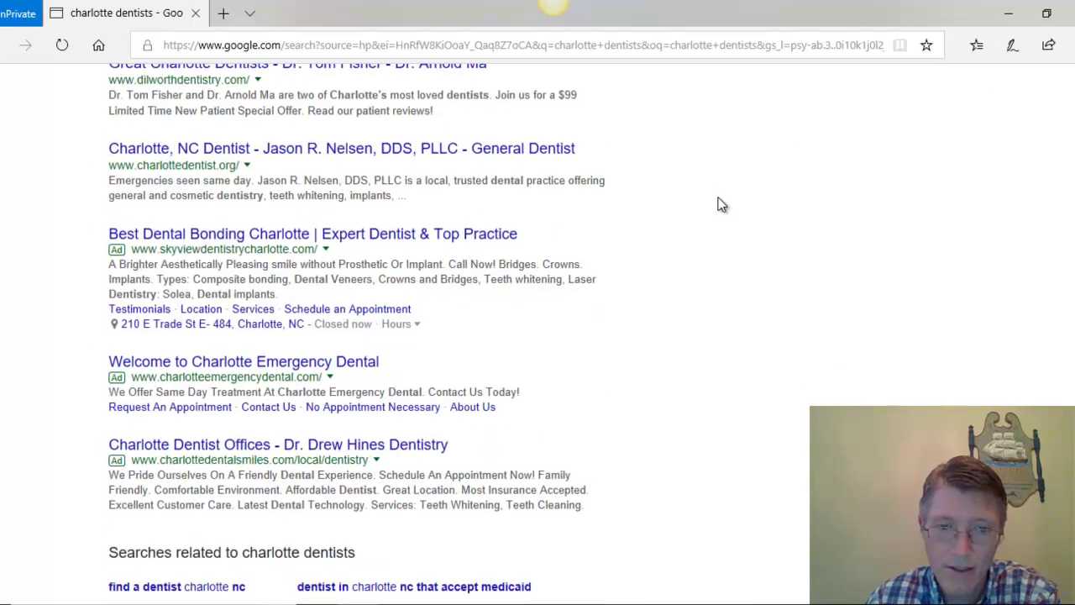
pyautogui.scroll(10, 720, 204)
pyautogui.scroll(7, 720, 206)
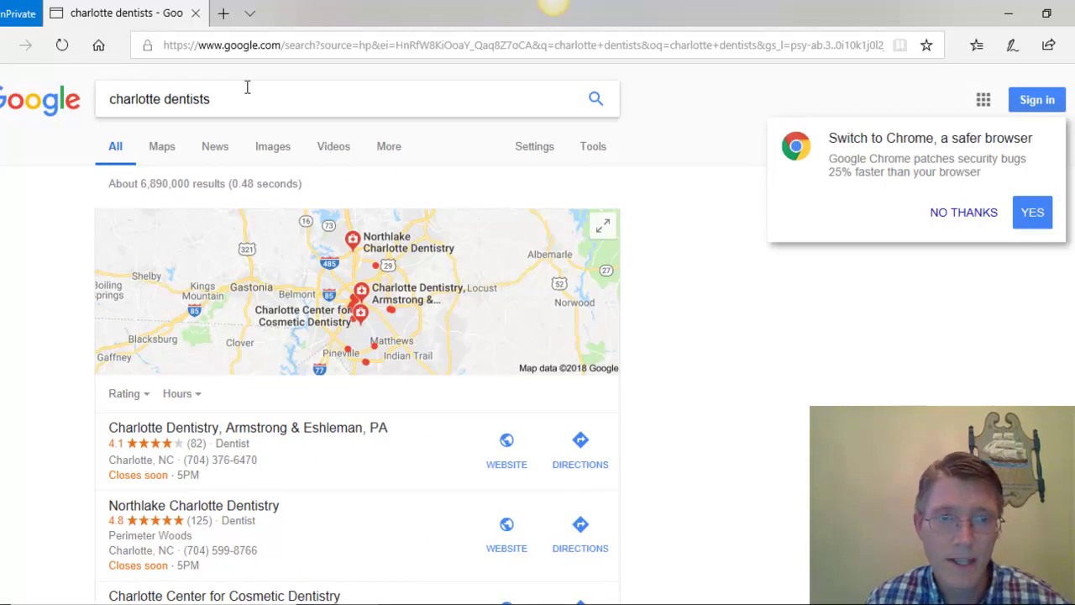
# - View the search suggestions for "charlotte dentists" and compare them with the related searches at the end of the results page
pyautogui.tripleClick(339, 93)
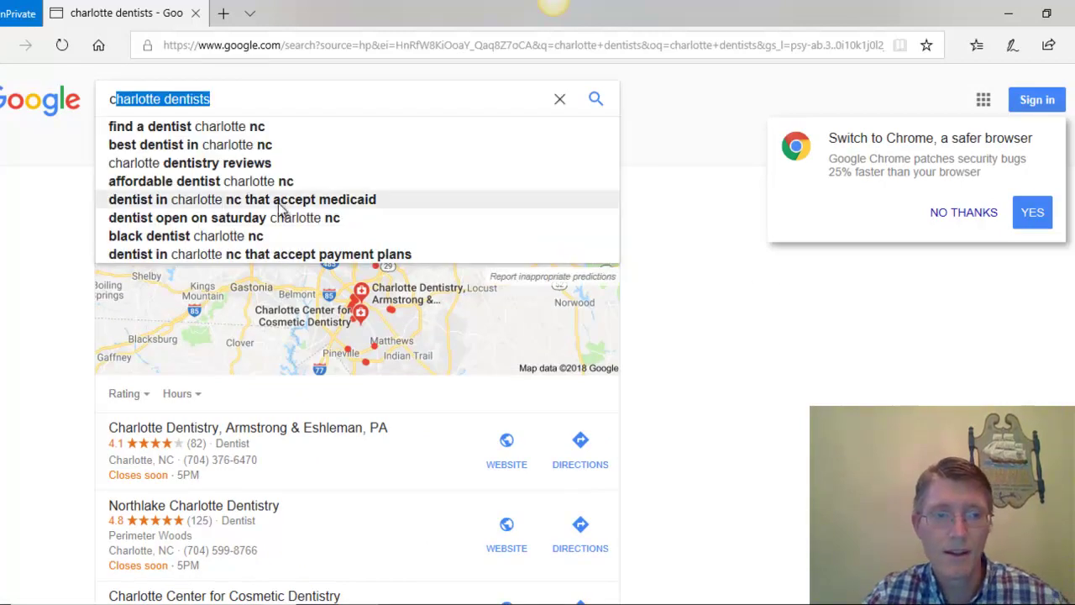
pyautogui.click(46, 306)
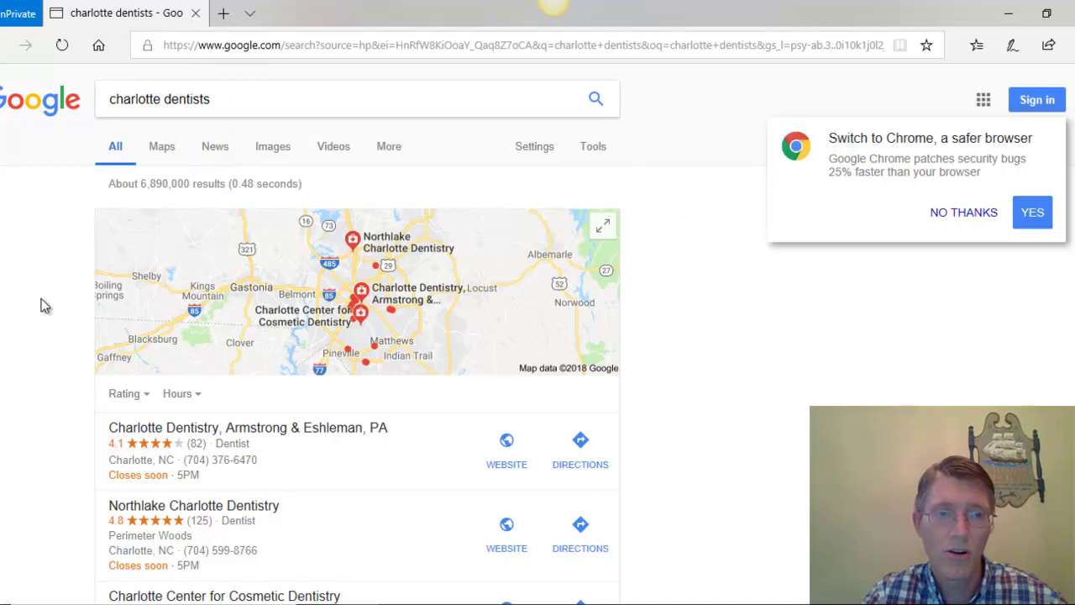
pyautogui.click(249, 105)
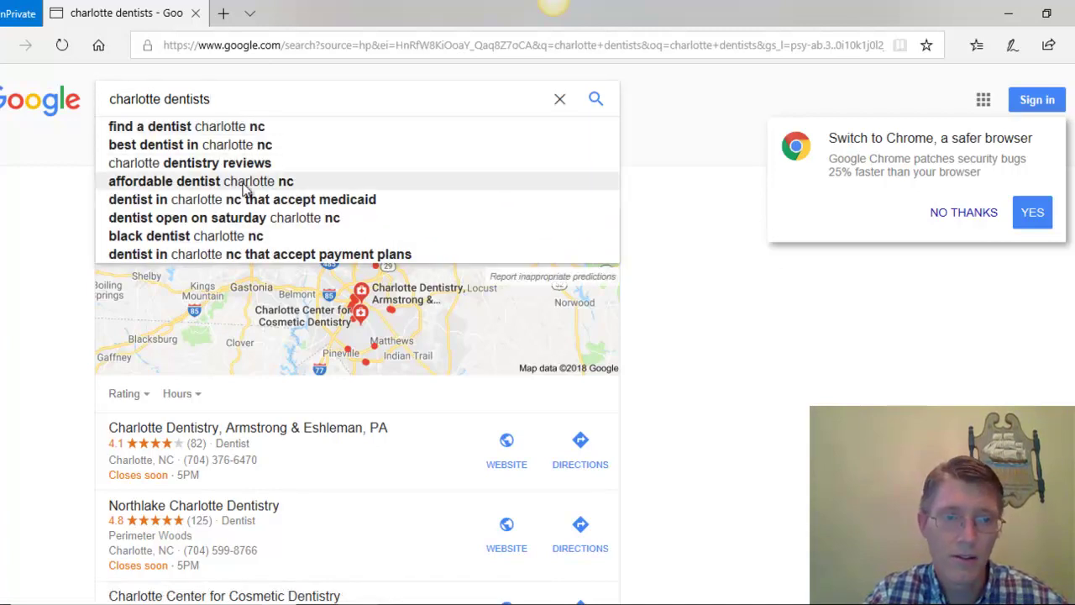
pyautogui.rightClick(242, 209)
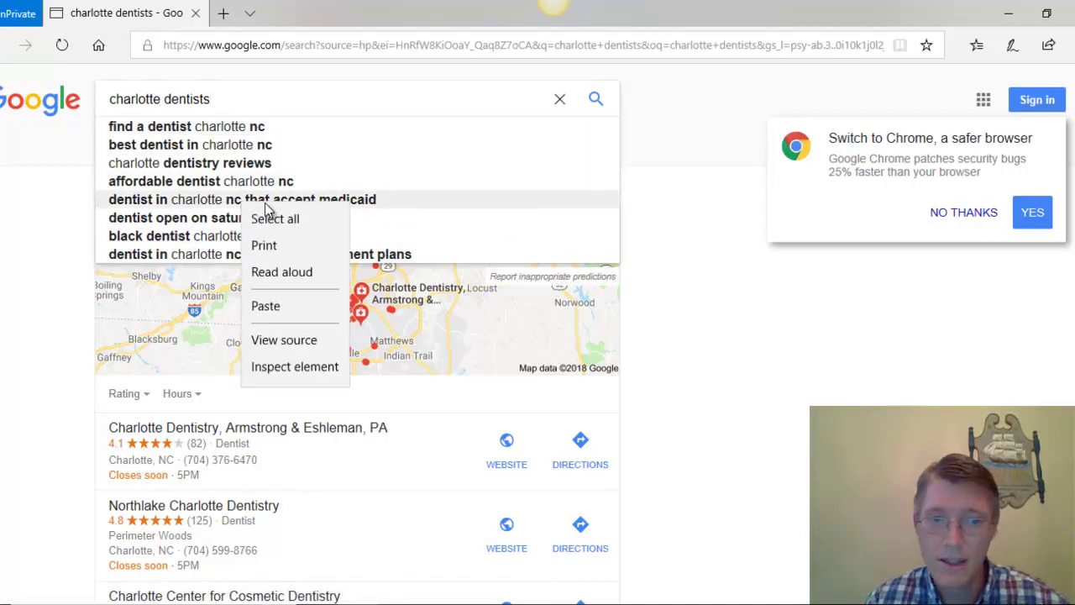
pyautogui.click(58, 293)
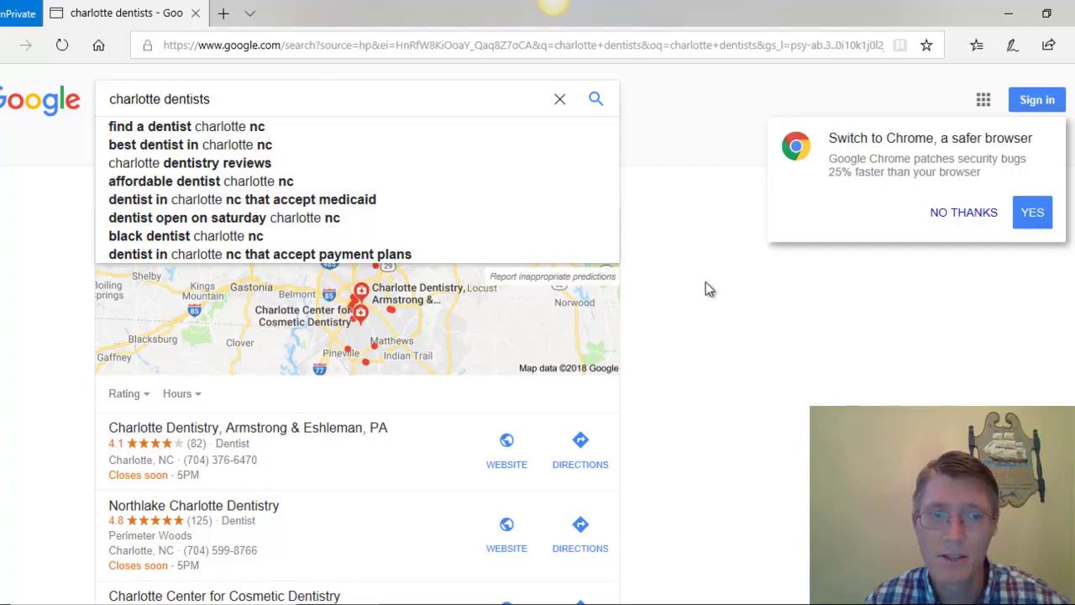
pyautogui.scroll(-3, 710, 289)
pyautogui.scroll(-13, 790, 278)
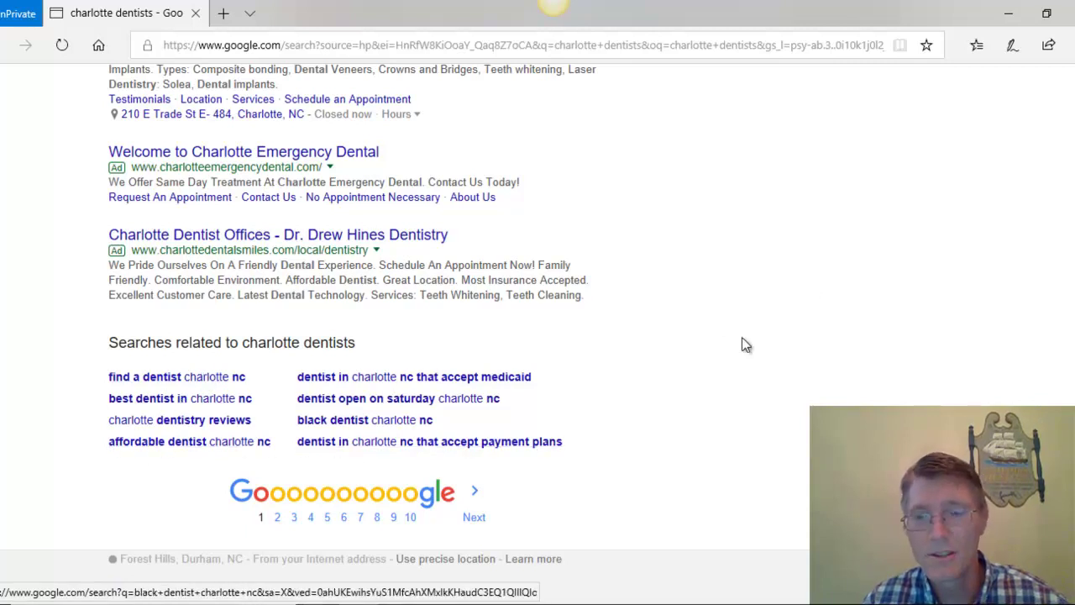
pyautogui.scroll(13, 862, 379)
pyautogui.scroll(5, 852, 320)
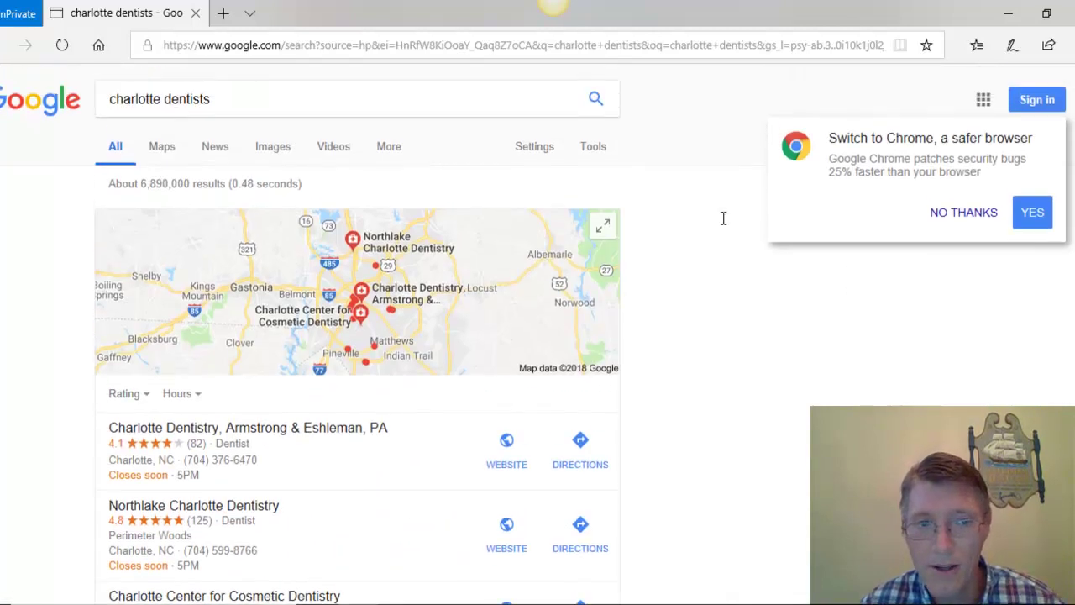
# - Change the Google query to "dentists in the charlotte area" to view its suggestions, without running the search
pyautogui.doubleClick(135, 99)
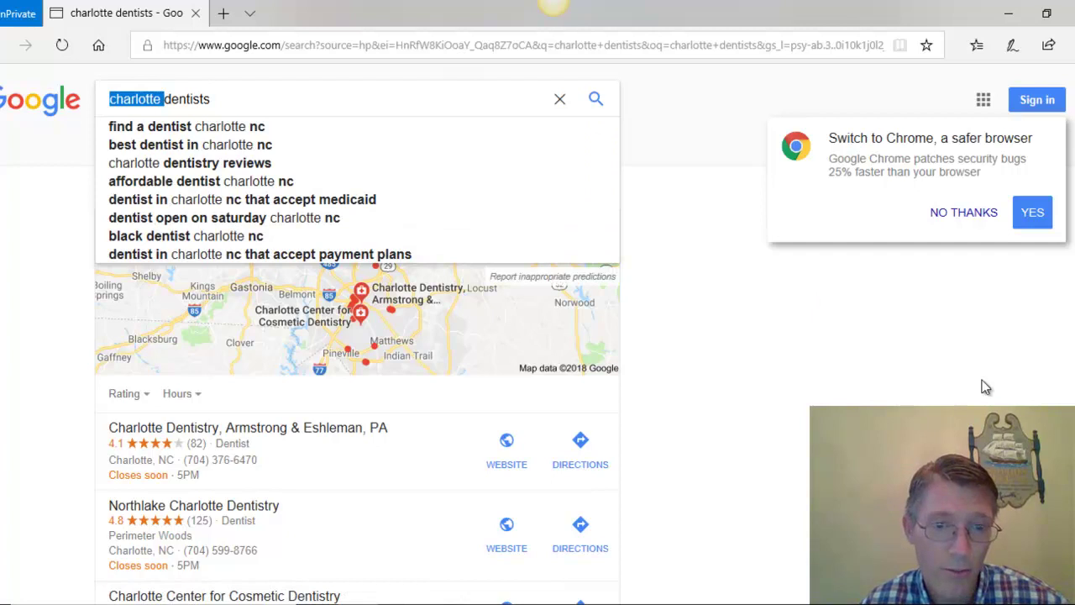
pyautogui.press('BackSpace')
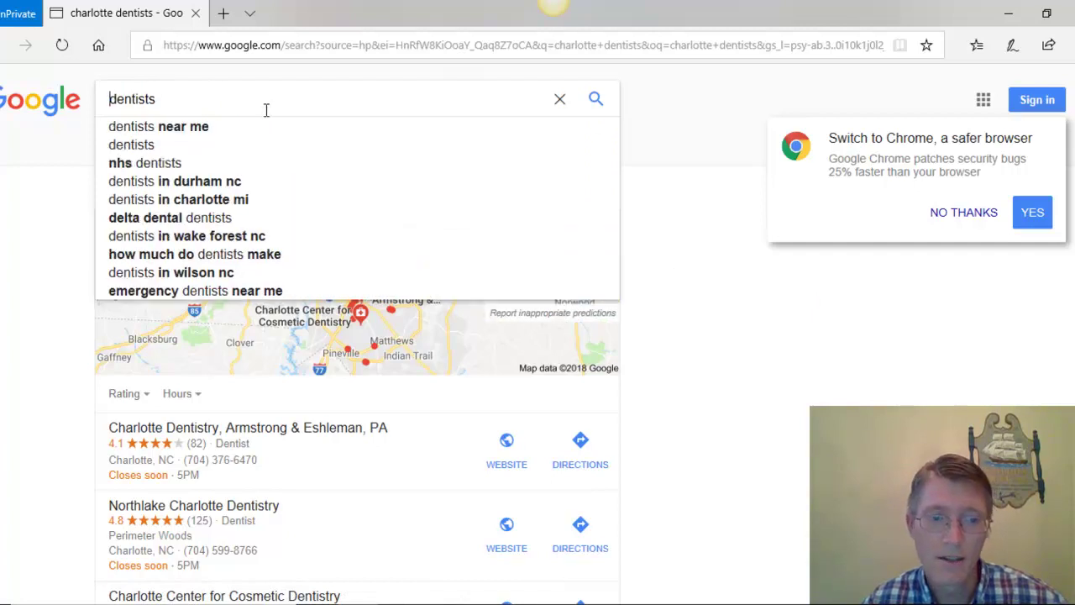
pyautogui.write('in the char')
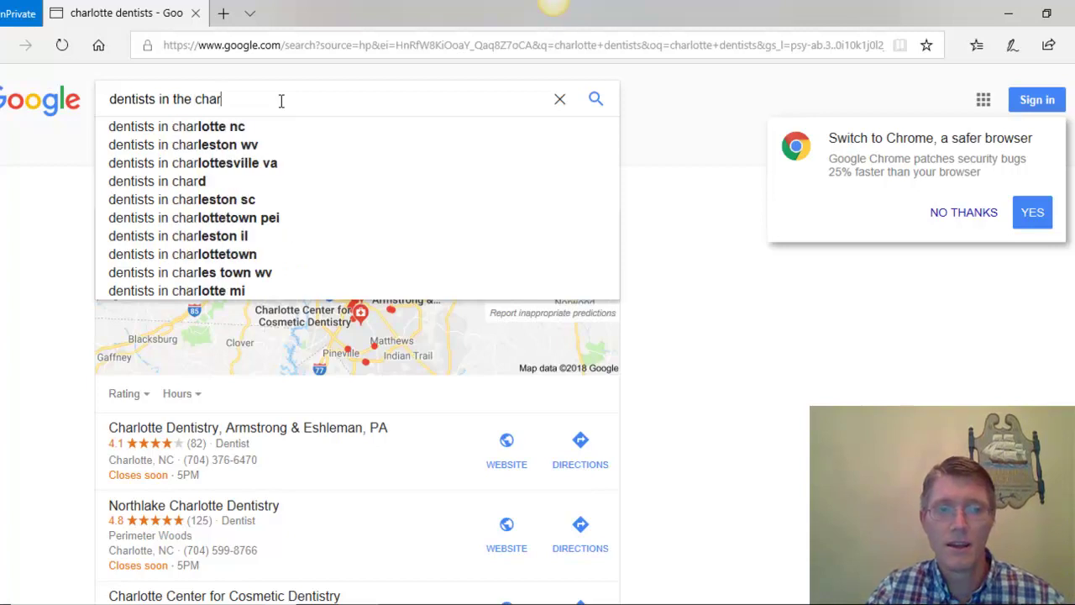
pyautogui.write('lott')
pyautogui.write('ea')
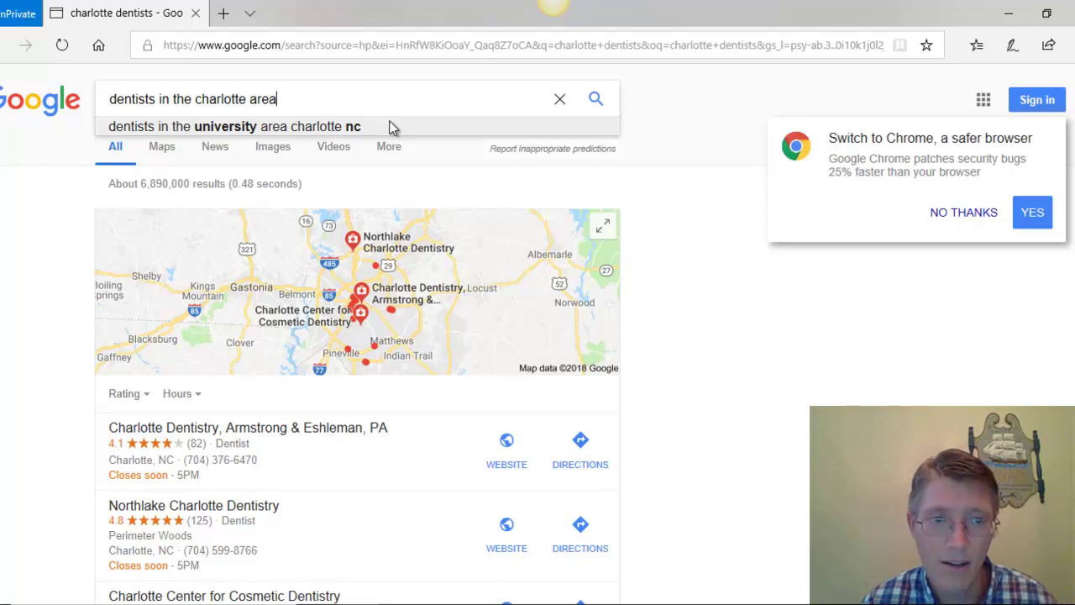
# - Replace the query with "i need a dent" to view Google's suggestions for needing a dentist
pyautogui.moveTo(384, 99); pyautogui.dragTo(95, 89)
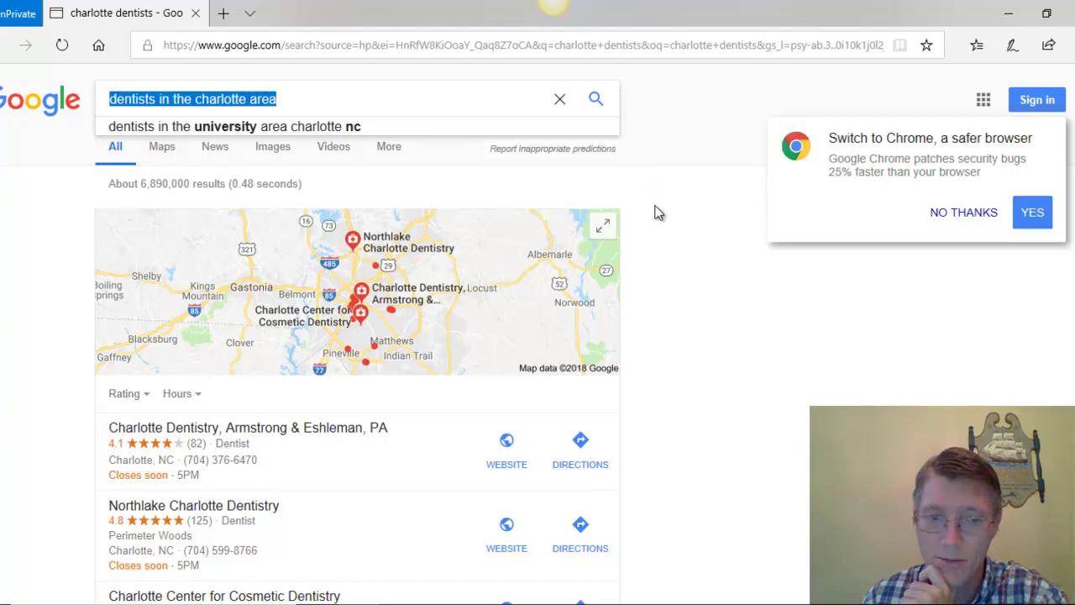
pyautogui.scroll(-5, 697, 315)
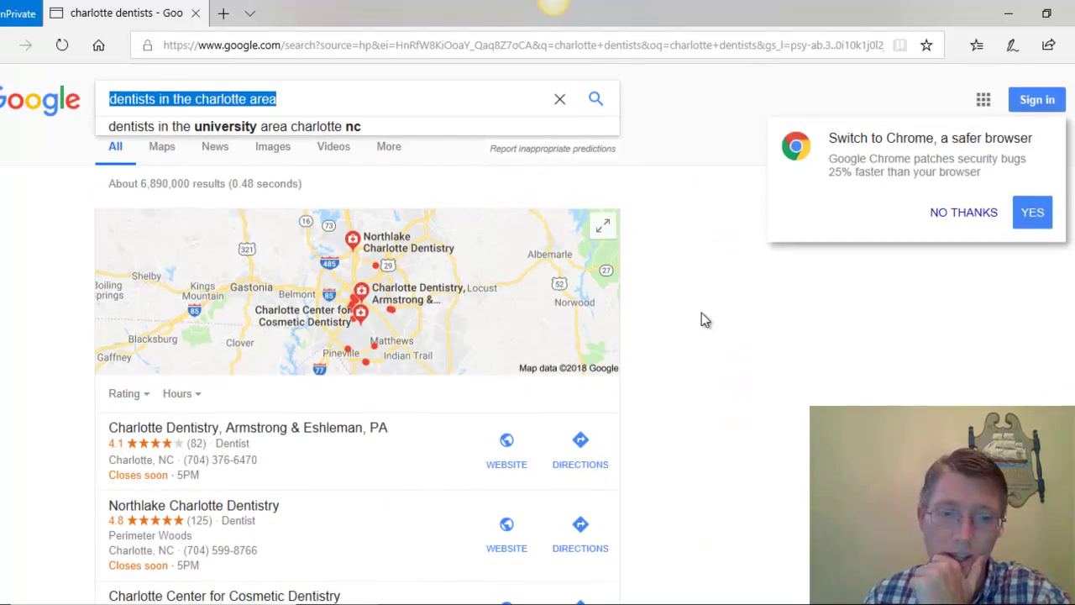
pyautogui.write('in')
pyautogui.press('BackSpace')
pyautogui.write('need a dents')
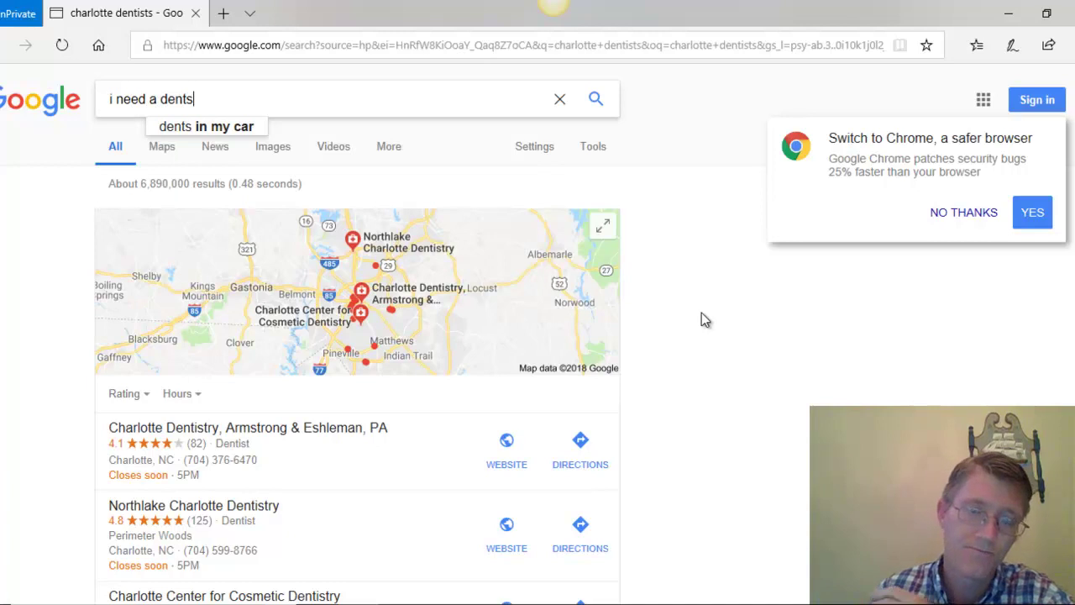
pyautogui.press('BackSpace')
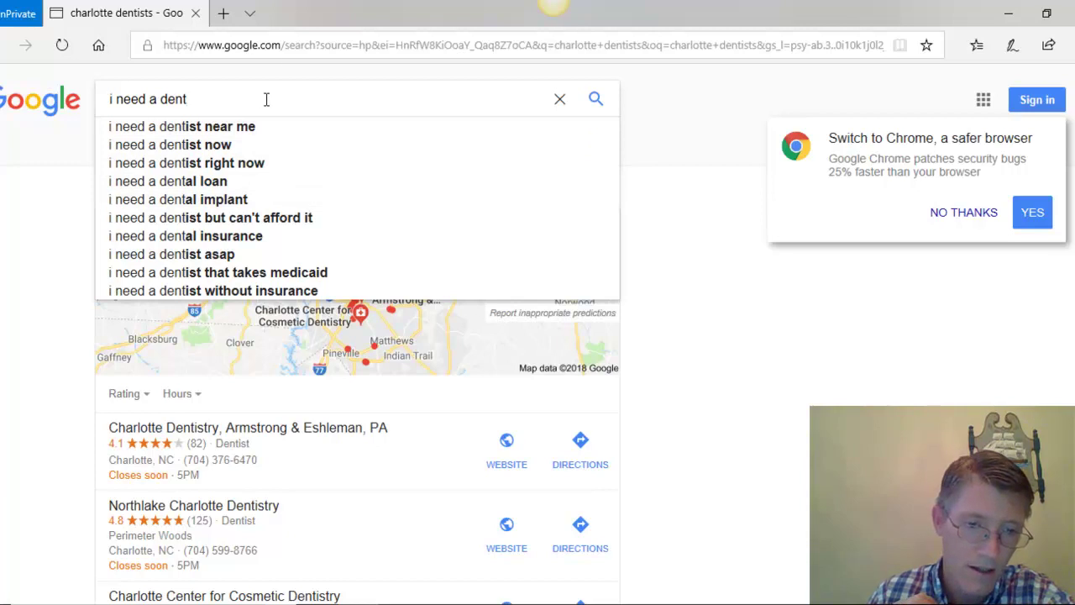
# - Dismiss the suggestions and look through the organic listings and ads on the "charlotte dentists" results page
pyautogui.click(700, 211)
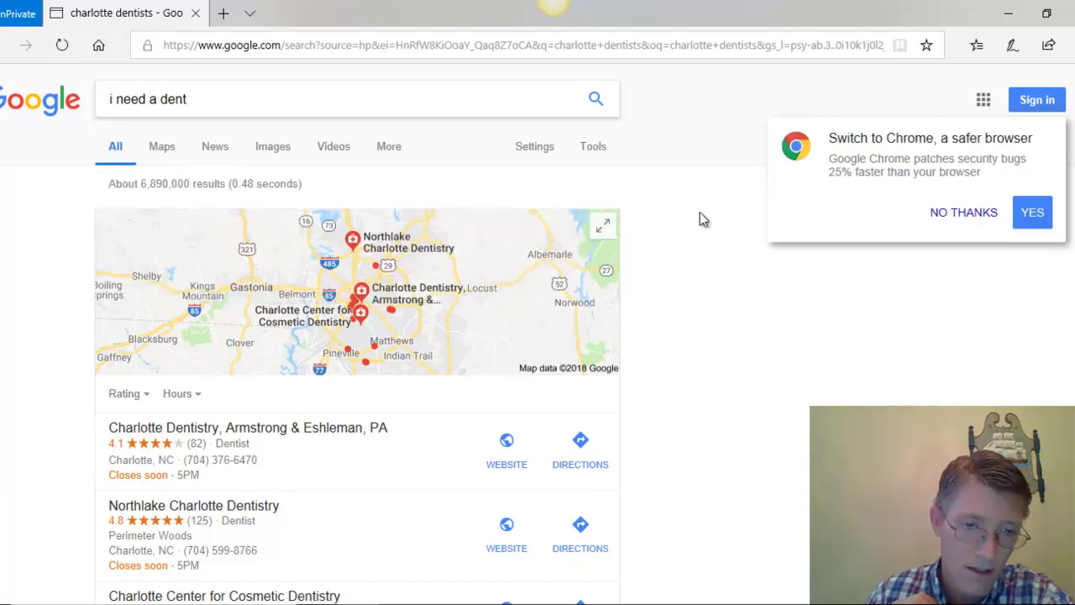
pyautogui.click(292, 98)
pyautogui.scroll(-3, 740, 205)
pyautogui.scroll(-10, 743, 208)
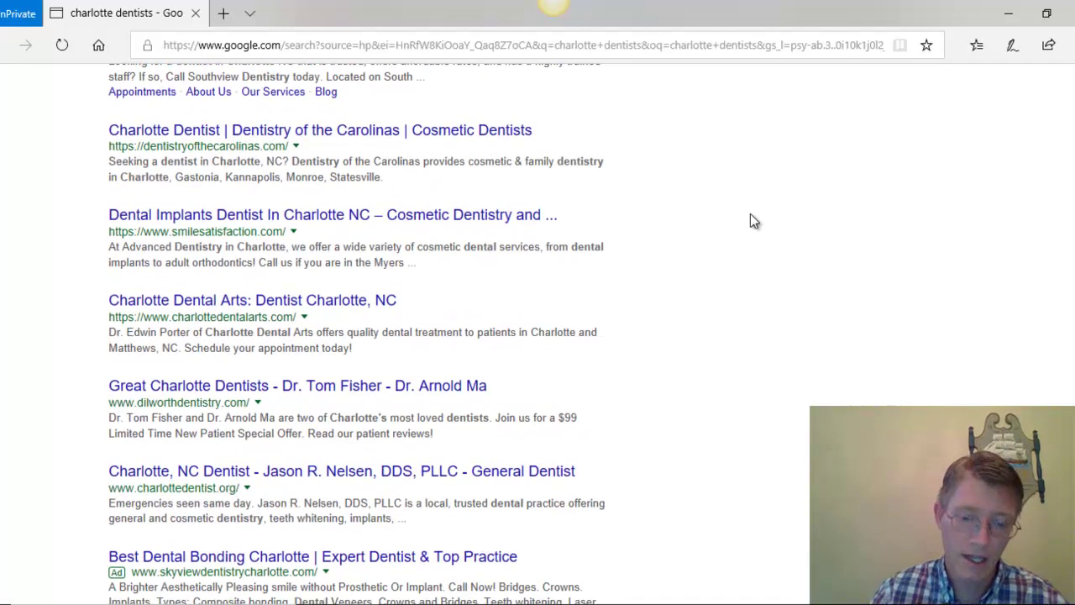
pyautogui.scroll(-6, 751, 217)
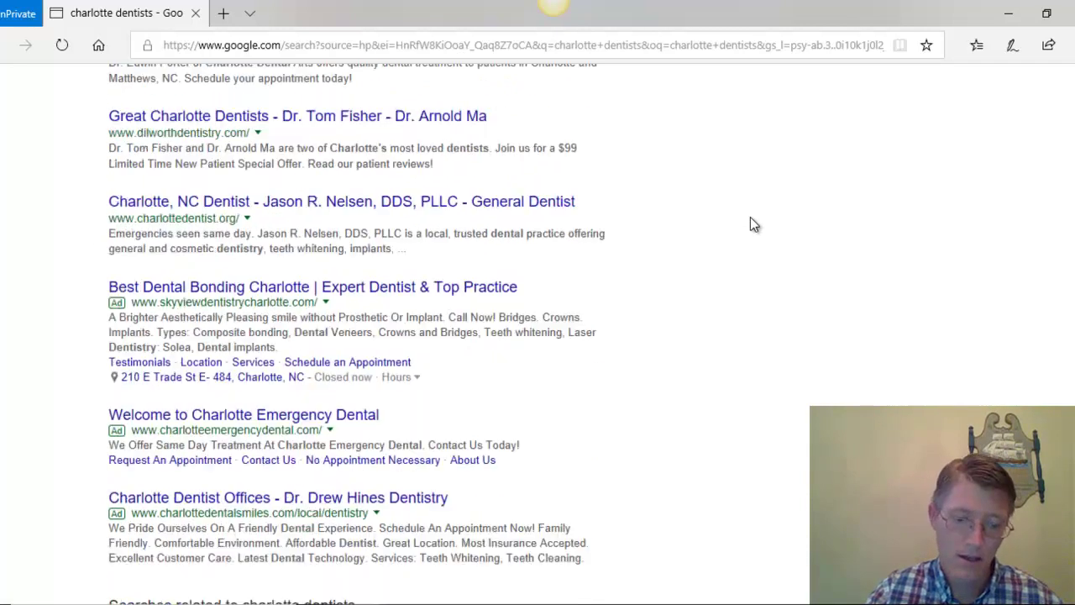
pyautogui.scroll(14, 751, 216)
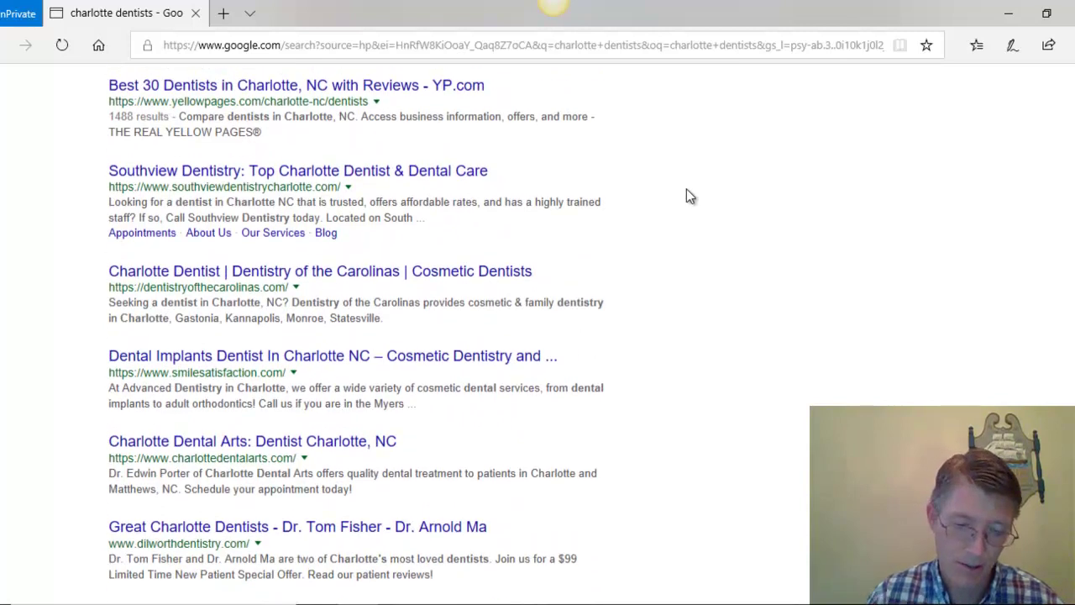
pyautogui.scroll(7, 689, 183)
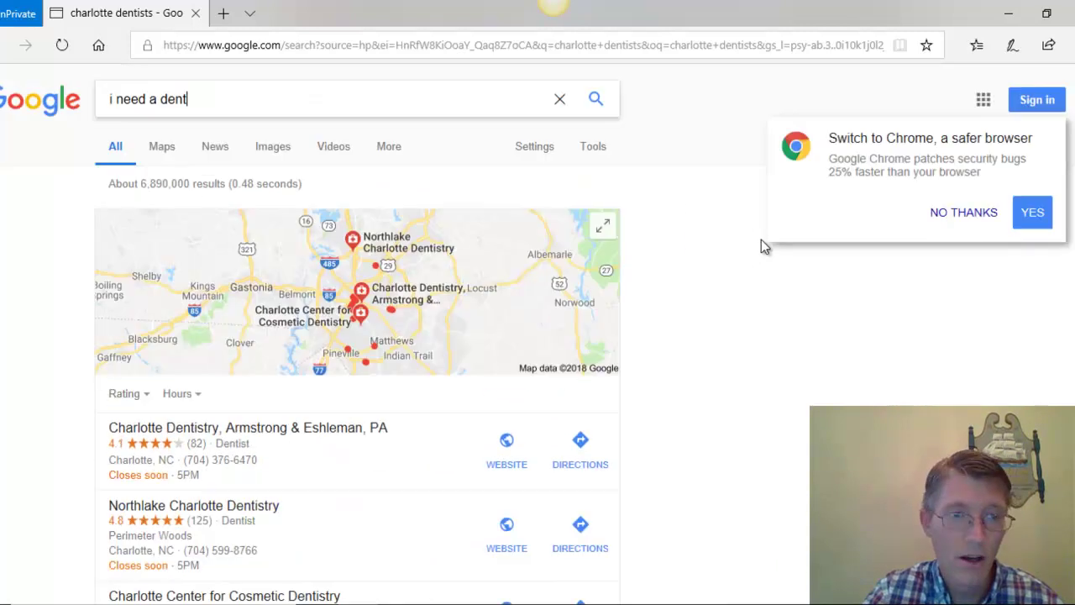
pyautogui.tripleClick(194, 97)
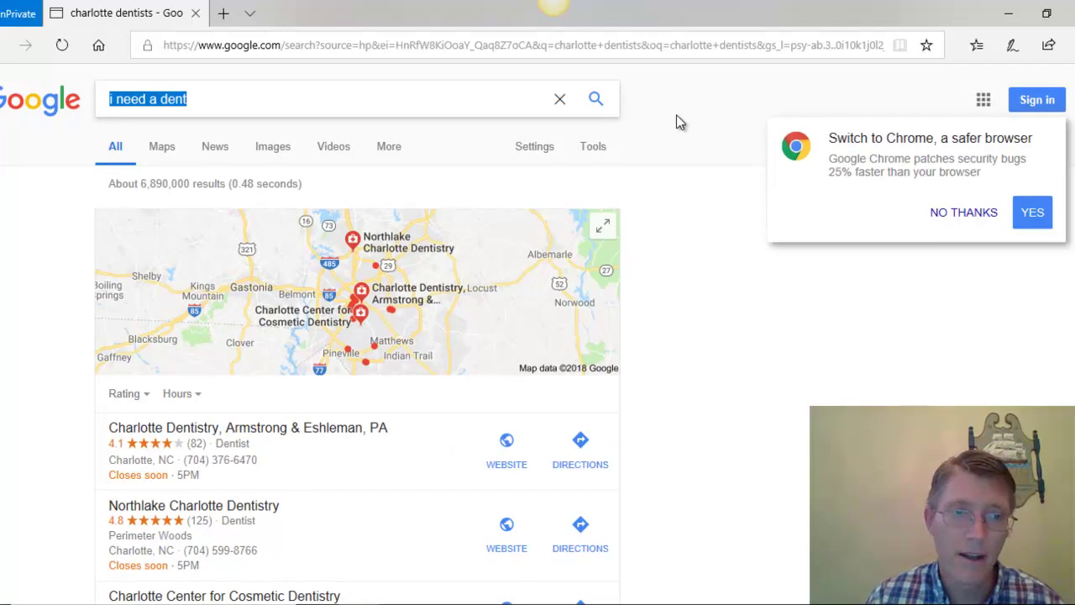
pyautogui.scroll(-4, 679, 119)
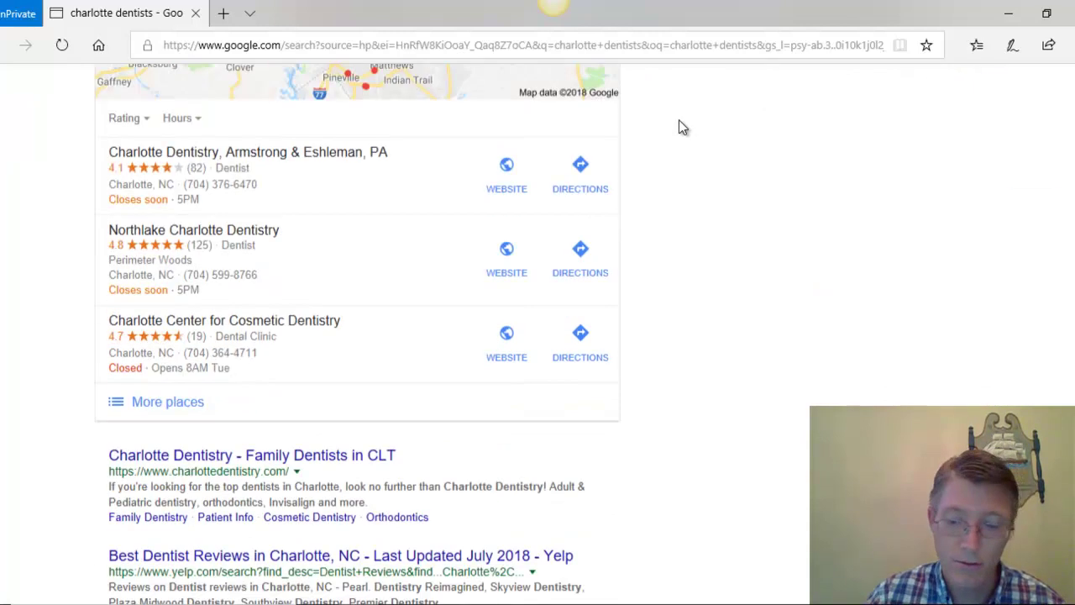
pyautogui.moveTo(109, 473); pyautogui.dragTo(289, 469)
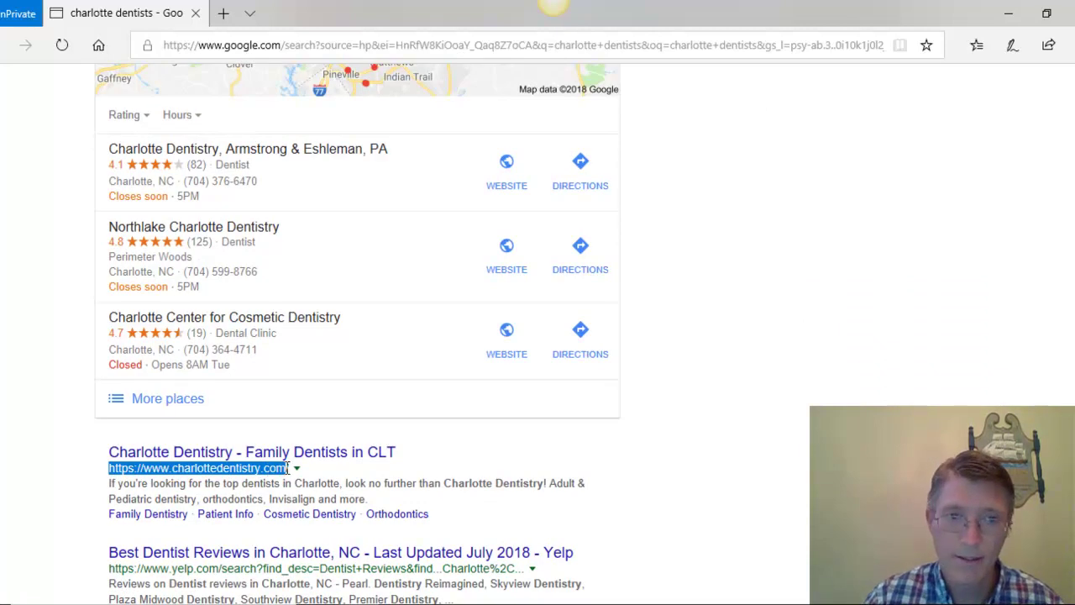
pyautogui.click(287, 469)
pyautogui.moveTo(108, 469); pyautogui.dragTo(188, 469)
pyautogui.tripleClick(289, 469)
pyautogui.hotkey('ctrl', 'c')
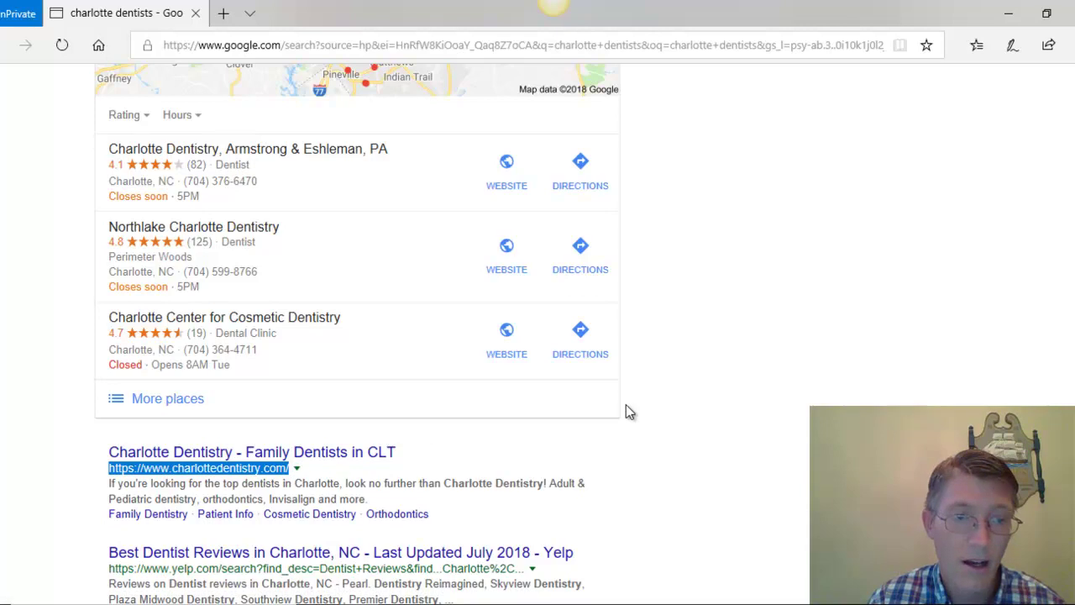
pyautogui.scroll(4, 648, 378)
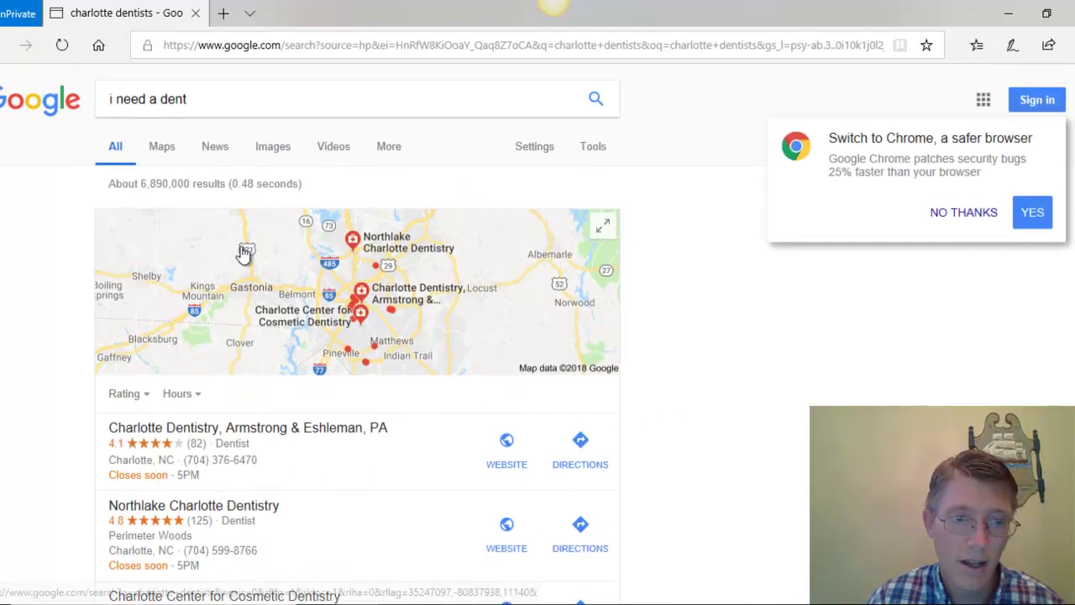
pyautogui.tripleClick(180, 113)
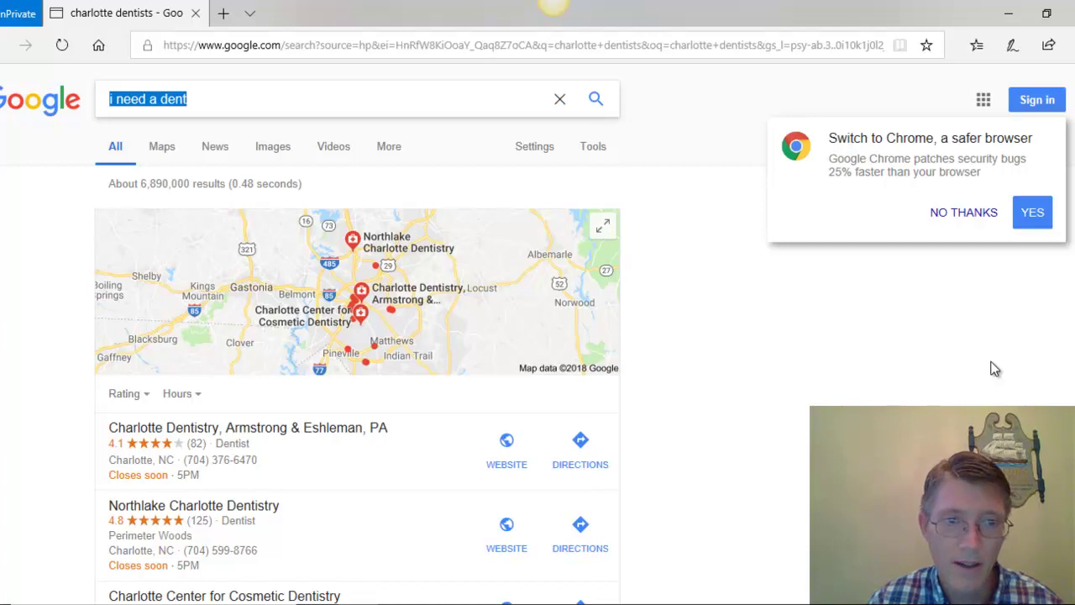
pyautogui.hotkey('ctrl', 'v')
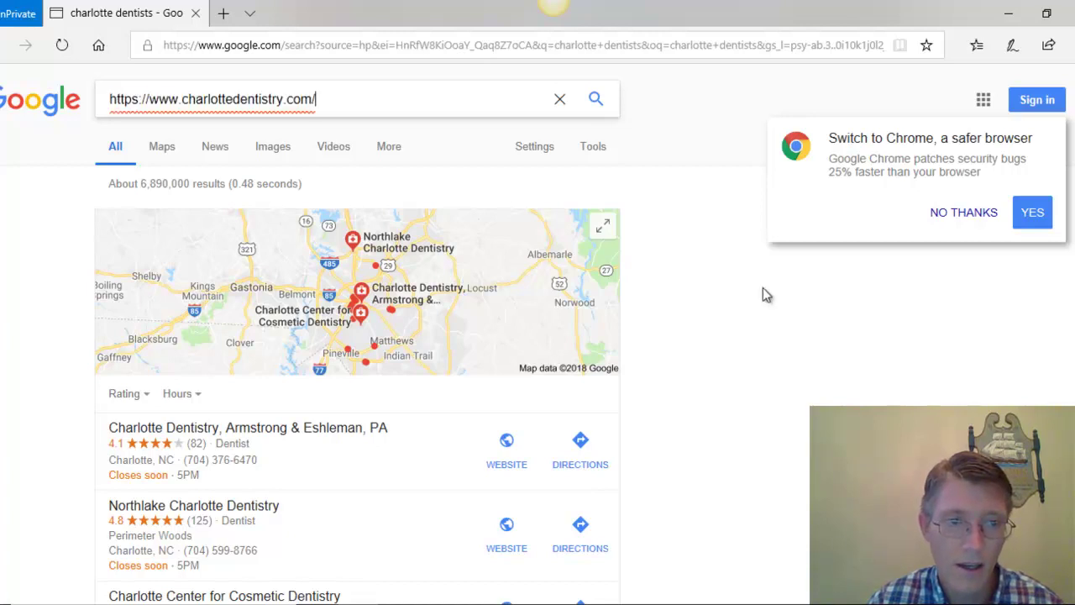
pyautogui.click(151, 98)
pyautogui.press('BackSpace')
pyautogui.press('BackSpace')
pyautogui.press('BackSpace')
pyautogui.press('BackSpace')
pyautogui.press('BackSpace')
pyautogui.press('BackSpace')
pyautogui.press('BackSpace')
pyautogui.press('BackSpace')
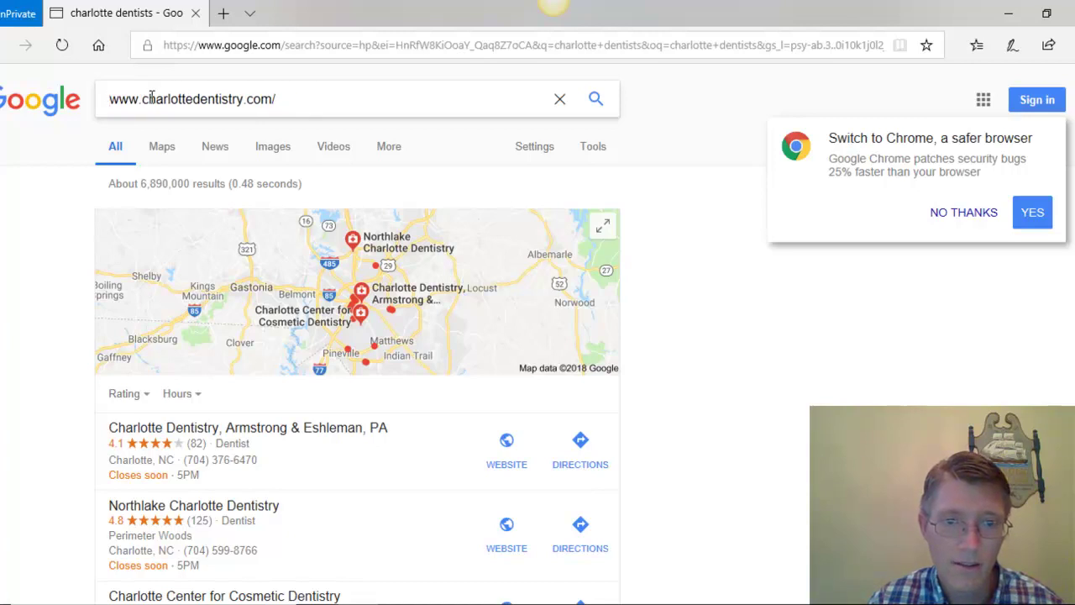
pyautogui.click(324, 98)
pyautogui.press('Return')
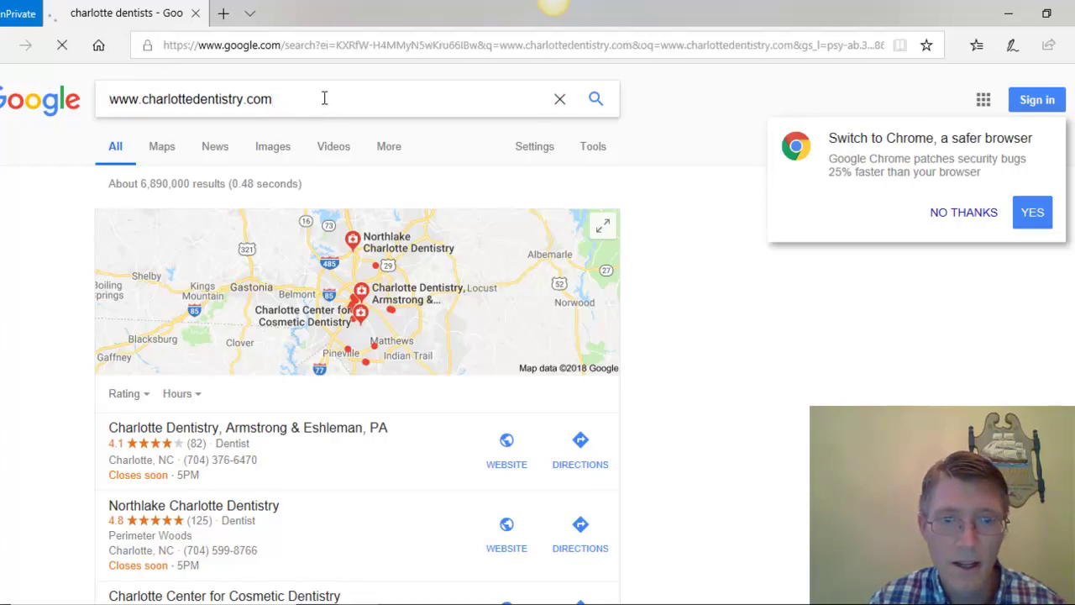
pyautogui.scroll(-1, 782, 285)
pyautogui.scroll(-2, 776, 292)
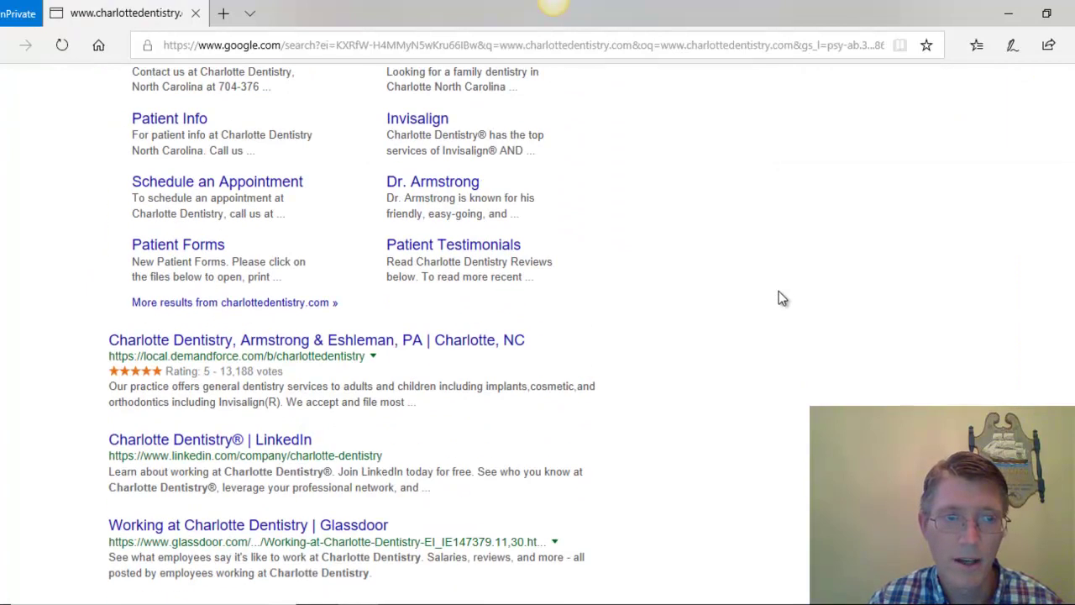
pyautogui.scroll(3, 778, 291)
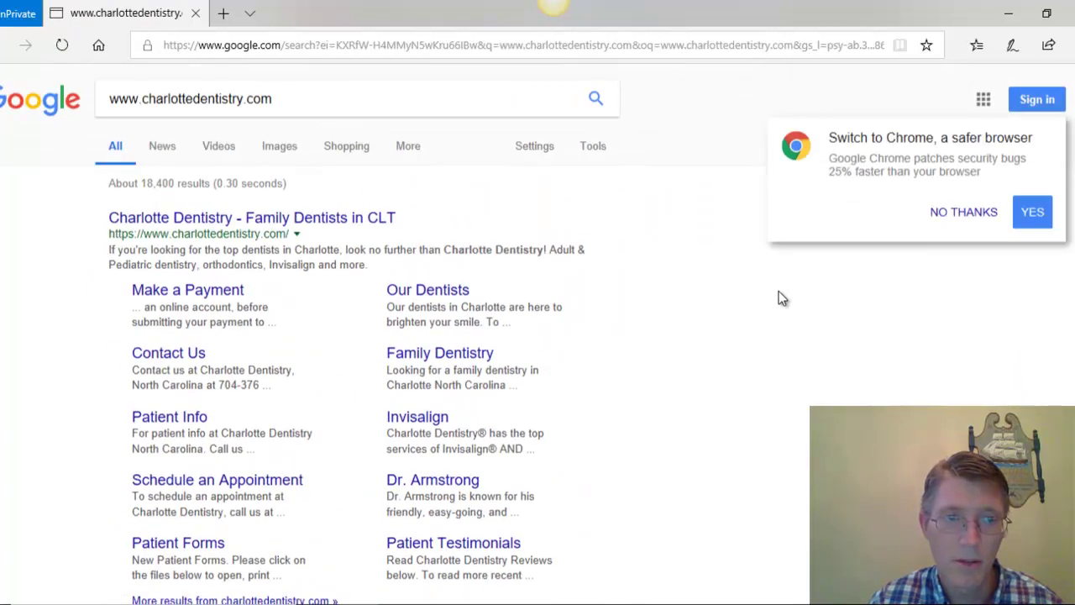
pyautogui.scroll(-3, 468, 288)
pyautogui.scroll(-1, 478, 252)
pyautogui.scroll(3, 242, 103)
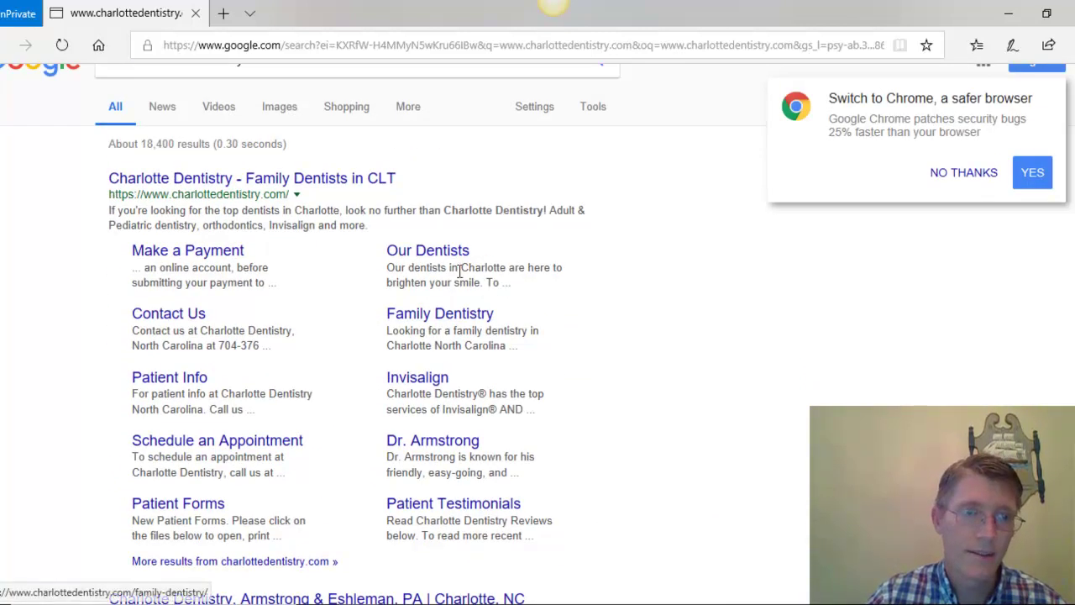
pyautogui.scroll(-6, 764, 478)
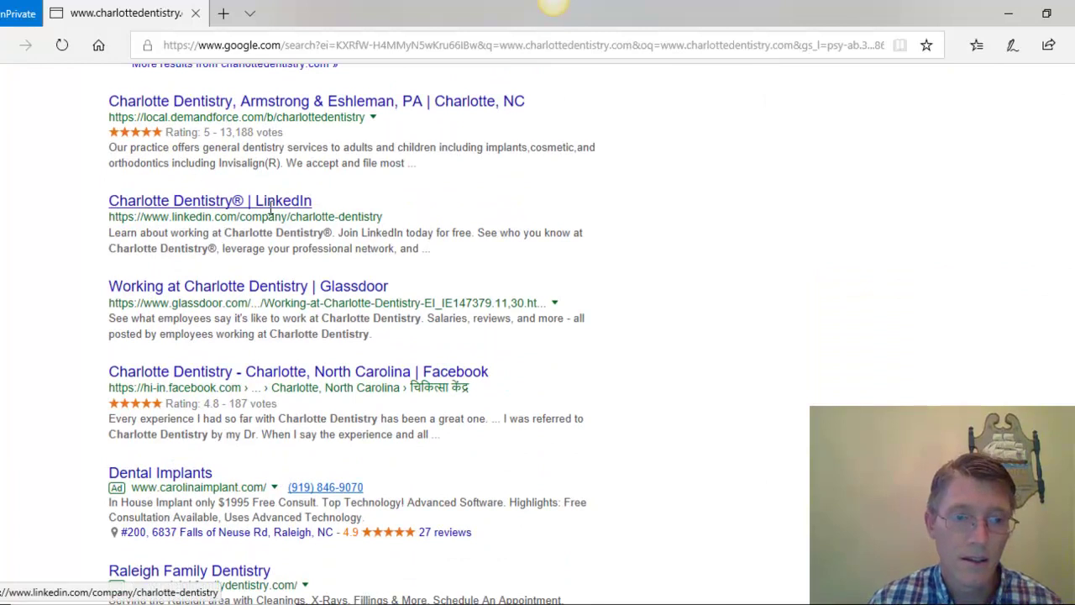
pyautogui.scroll(-2, 608, 300)
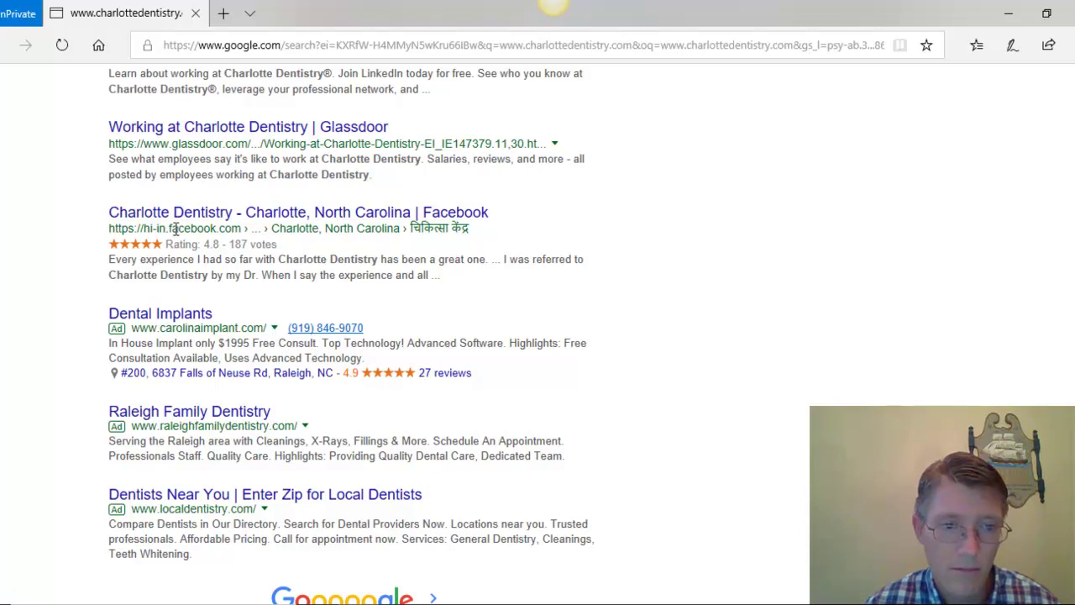
pyautogui.scroll(-1, 652, 277)
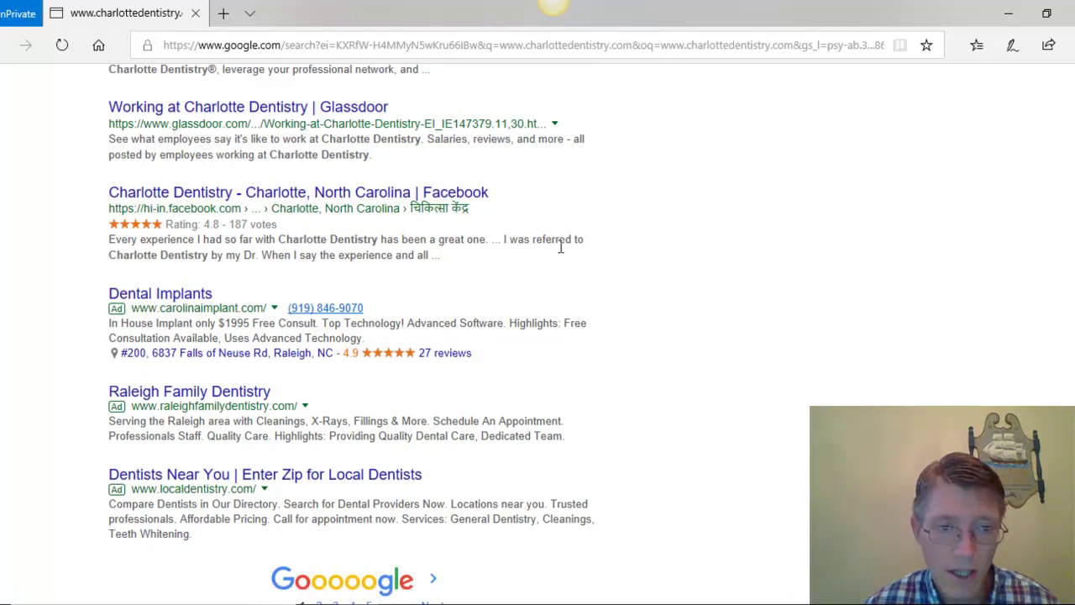
pyautogui.scroll(-1, 488, 220)
pyautogui.scroll(10, 487, 220)
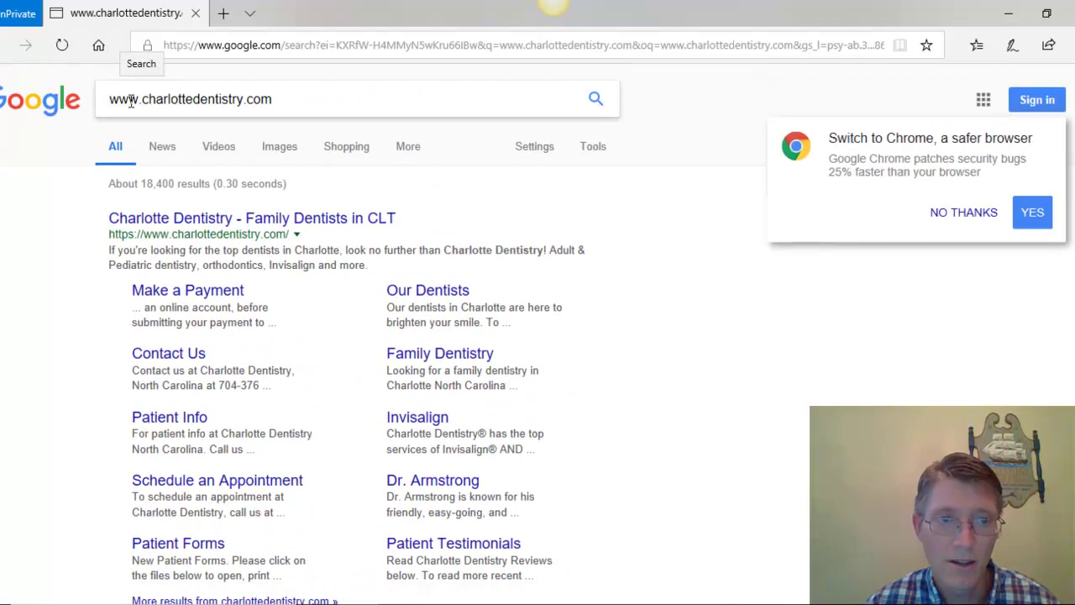
pyautogui.moveTo(143, 99); pyautogui.dragTo(111, 99)
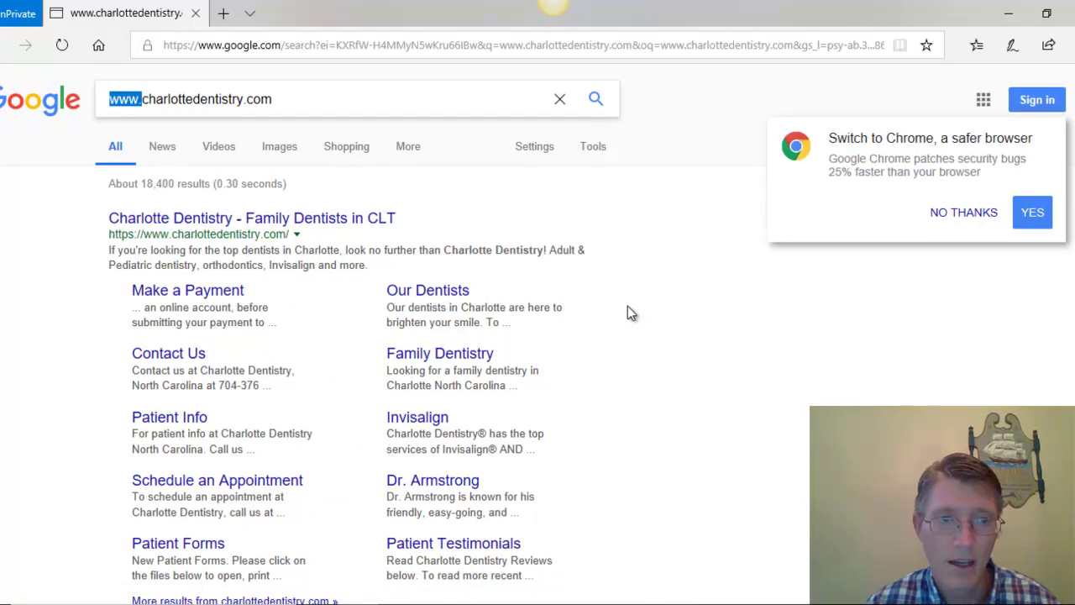
pyautogui.press('BackSpace')
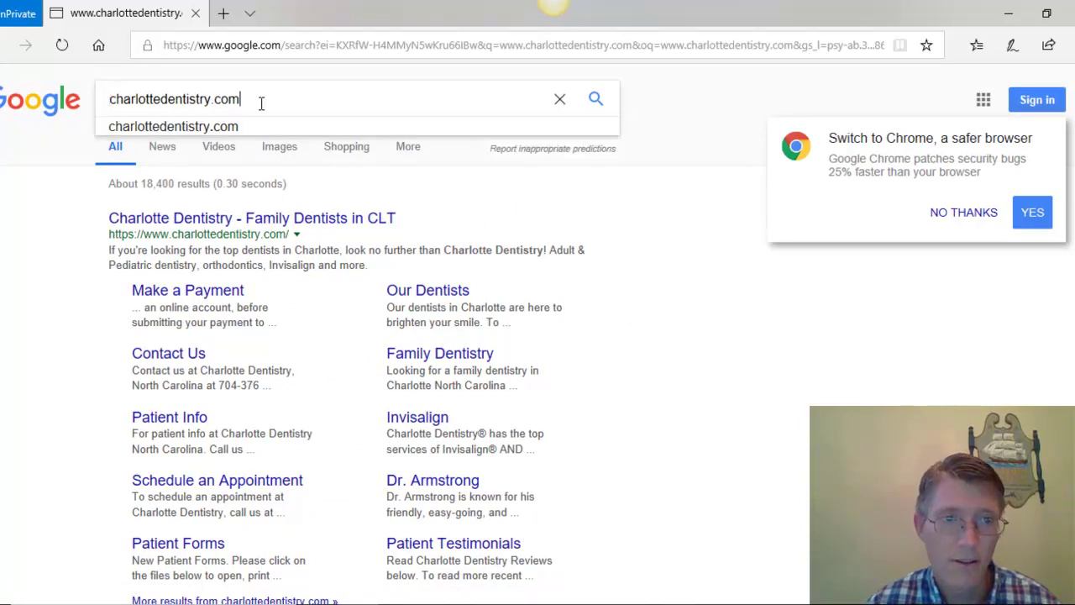
pyautogui.press('BackSpace')
pyautogui.press('BackSpace')
pyautogui.press('BackSpace')
pyautogui.press('BackSpace')
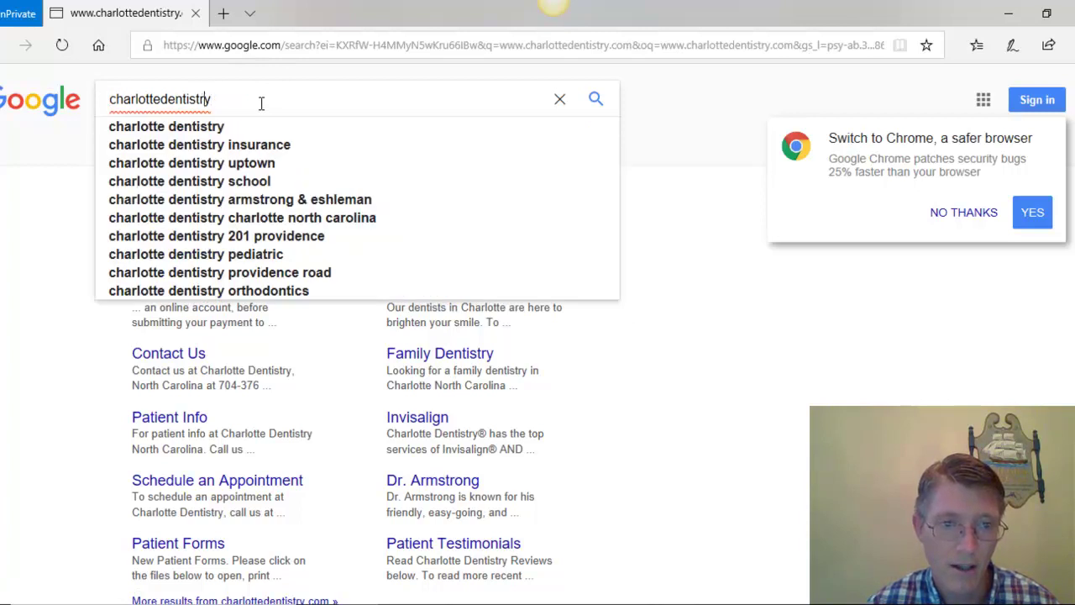
pyautogui.press('Return')
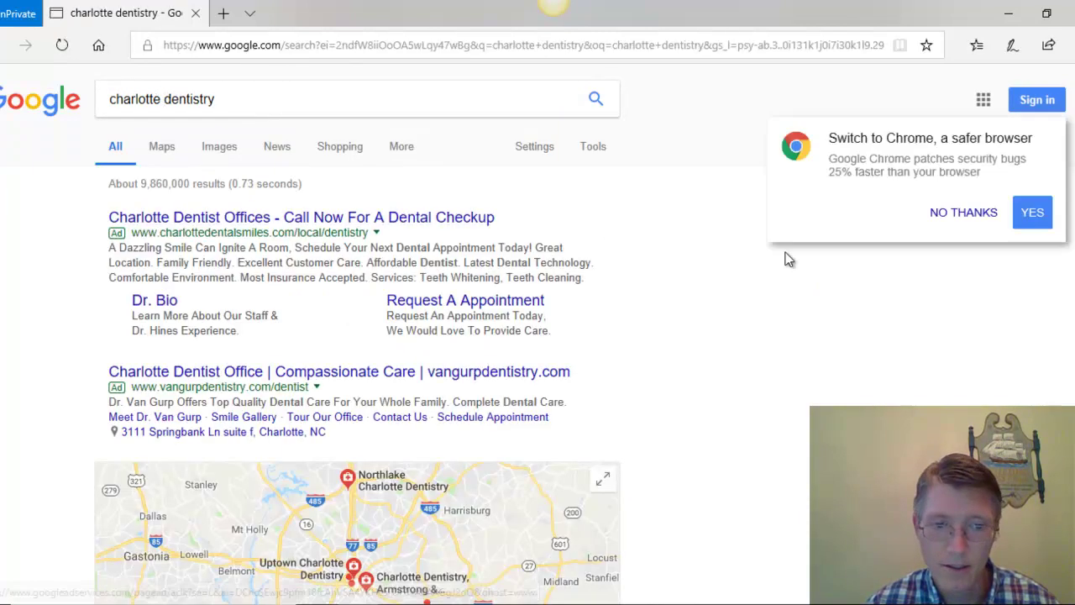
# - Look through the "charlotte dentistry" results page from the map listings to the organic results and ads
pyautogui.scroll(-8, 785, 256)
pyautogui.scroll(-3, 785, 268)
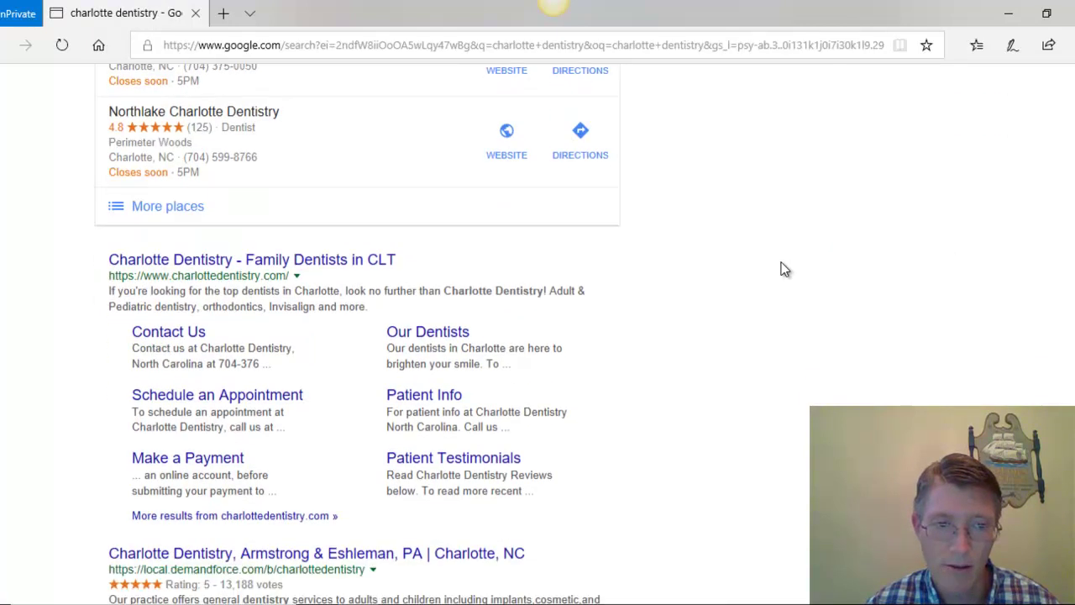
pyautogui.scroll(-6, 785, 268)
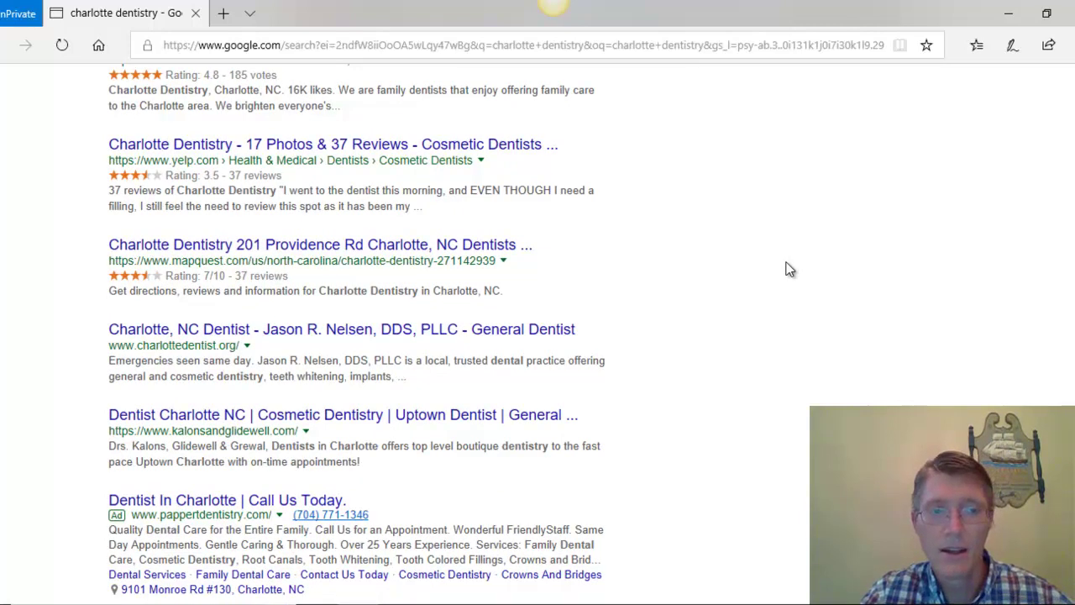
pyautogui.scroll(-1, 790, 269)
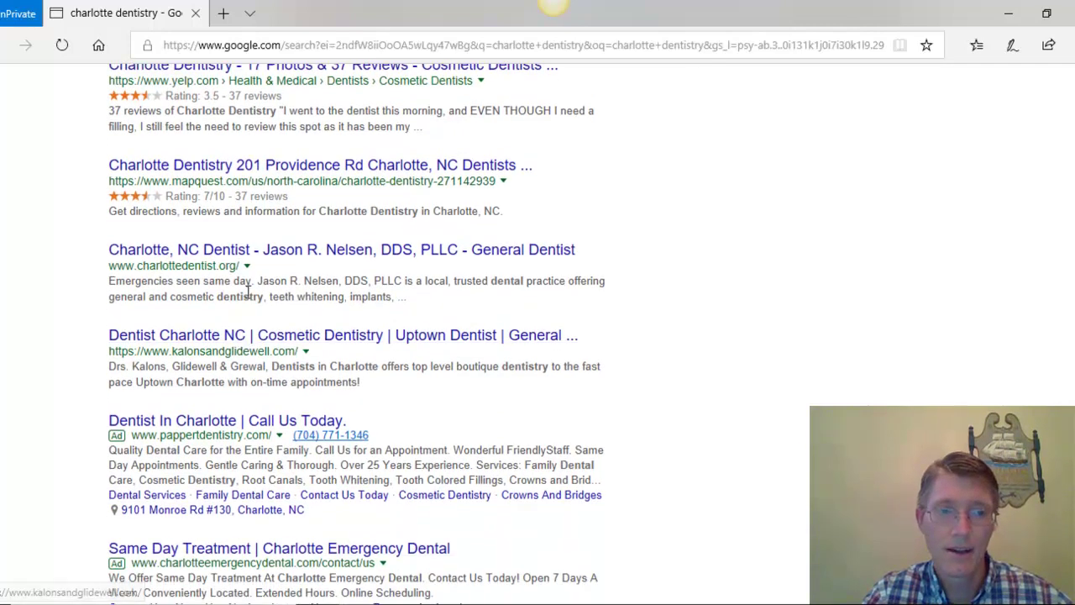
pyautogui.scroll(4, 1050, 363)
pyautogui.scroll(15, 1050, 327)
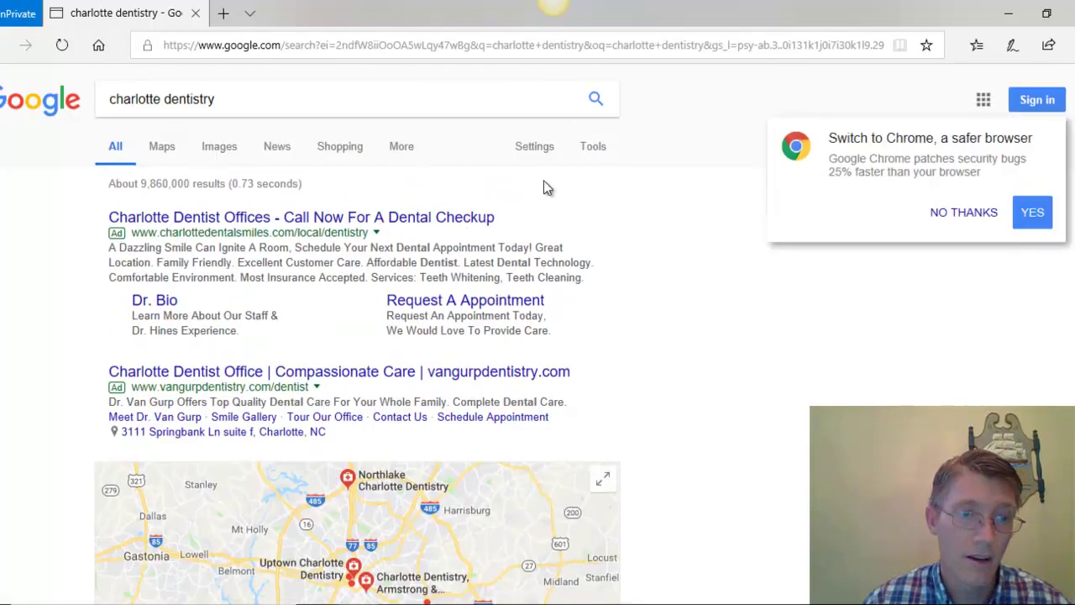
# - Examine the practice's own site, Demandforce, Facebook, Yelp and MapQuest listings among the "charlotte dentistry" results
pyautogui.tripleClick(232, 104)
pyautogui.click(739, 322)
pyautogui.scroll(-8, 739, 320)
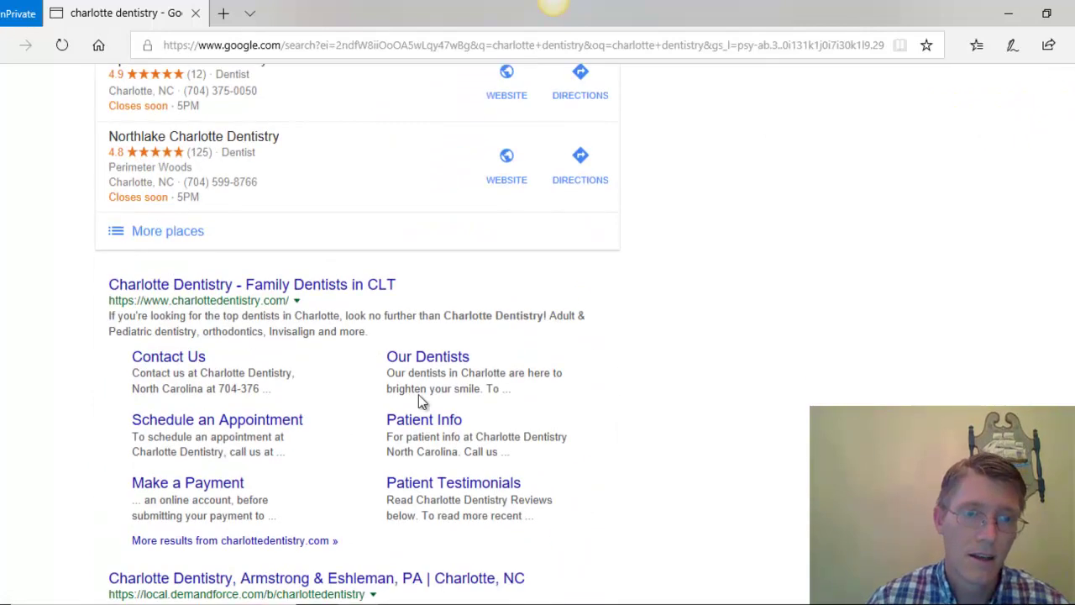
pyautogui.scroll(-2, 235, 353)
pyautogui.scroll(-1, 471, 277)
pyautogui.scroll(-2, 187, 267)
pyautogui.scroll(-1, 261, 301)
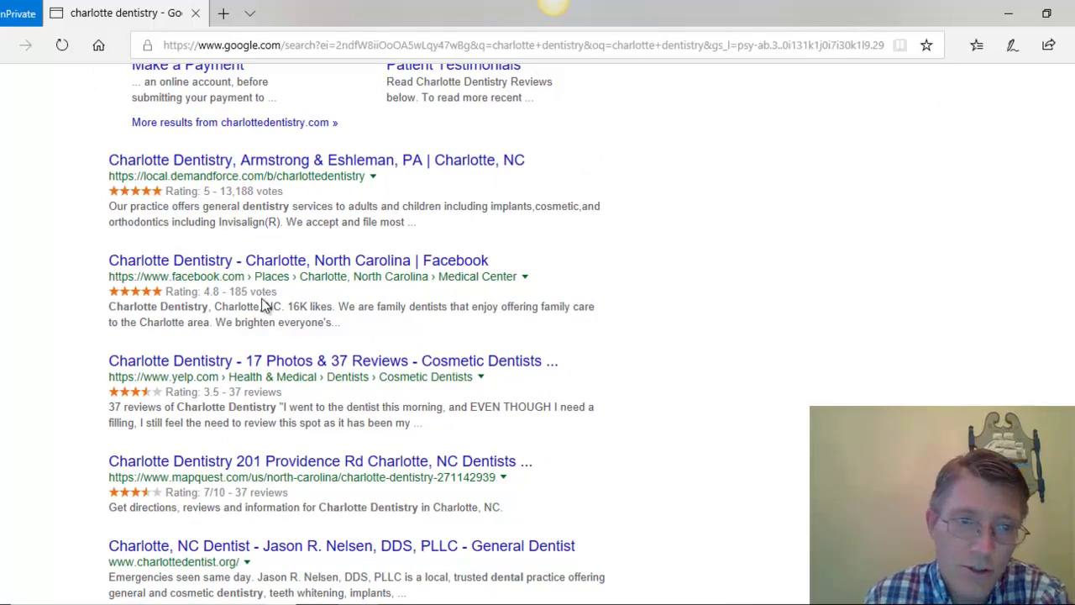
pyautogui.scroll(-2, 193, 454)
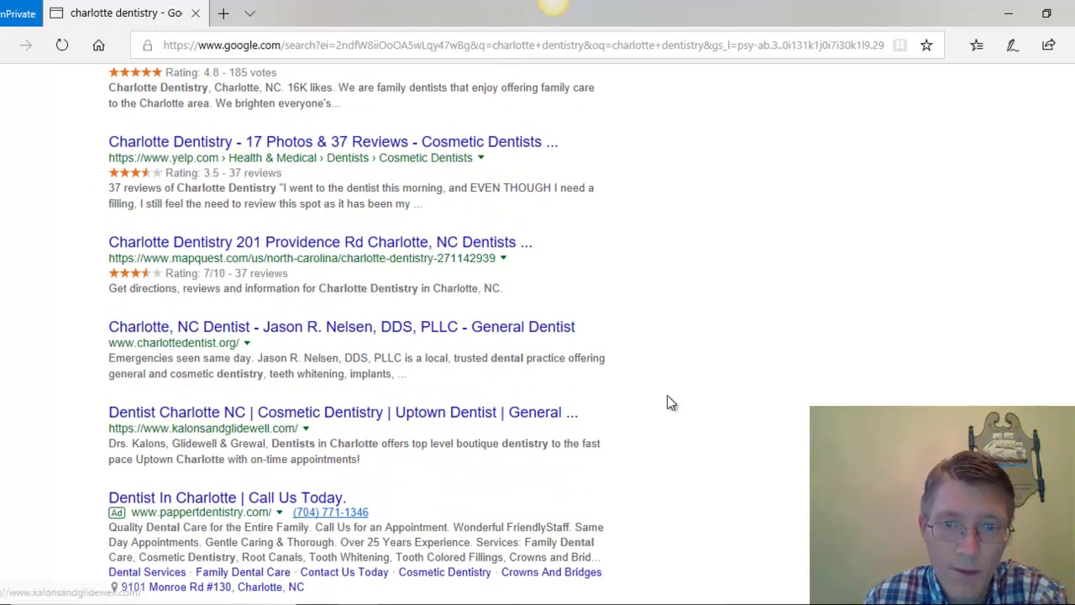
pyautogui.scroll(10, 147, 154)
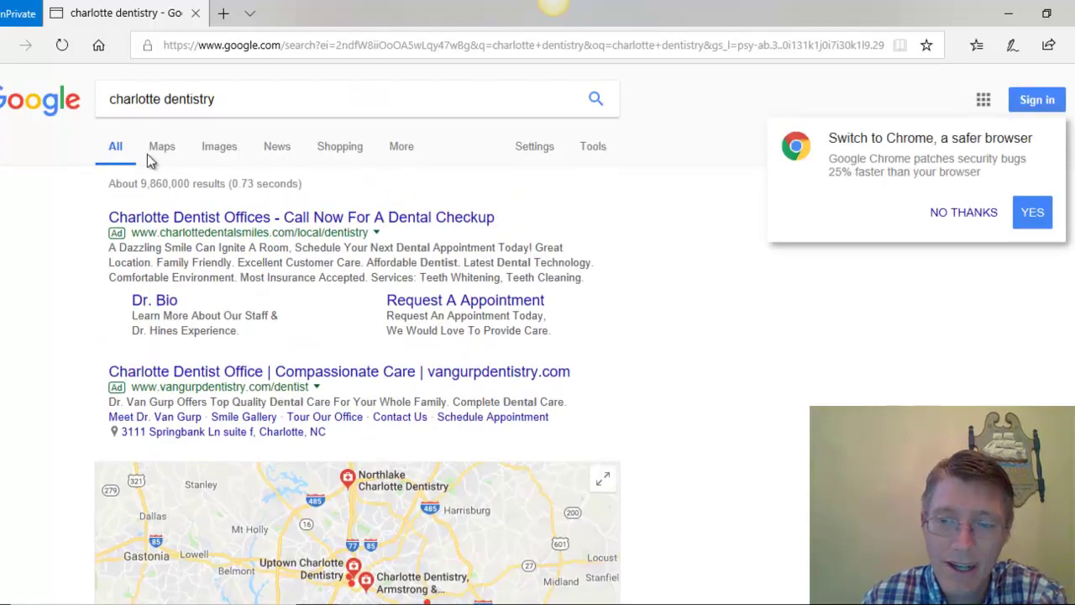
pyautogui.click(249, 101)
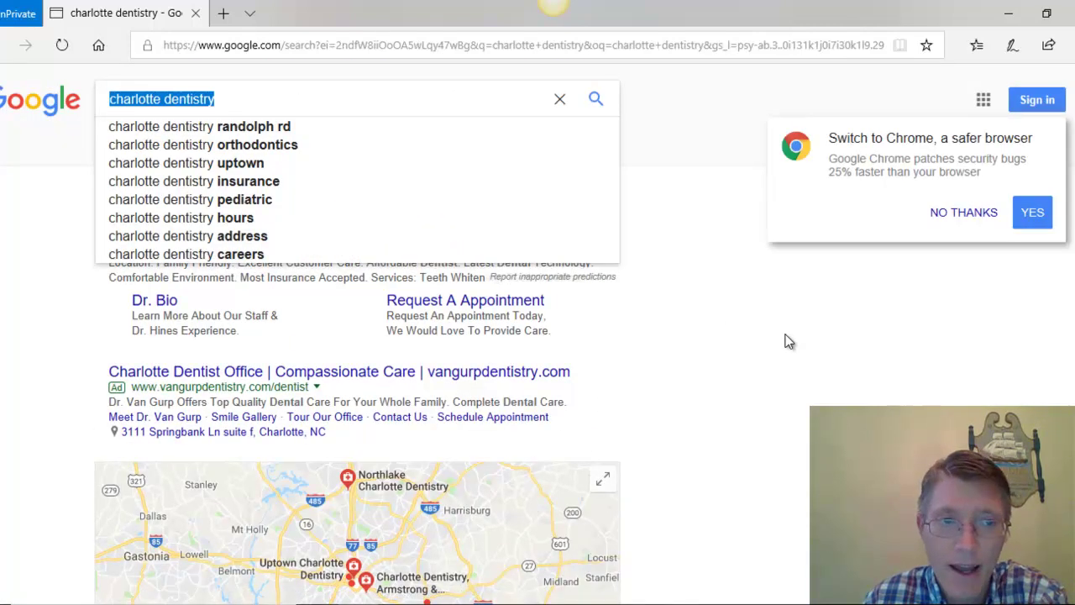
pyautogui.write('site')
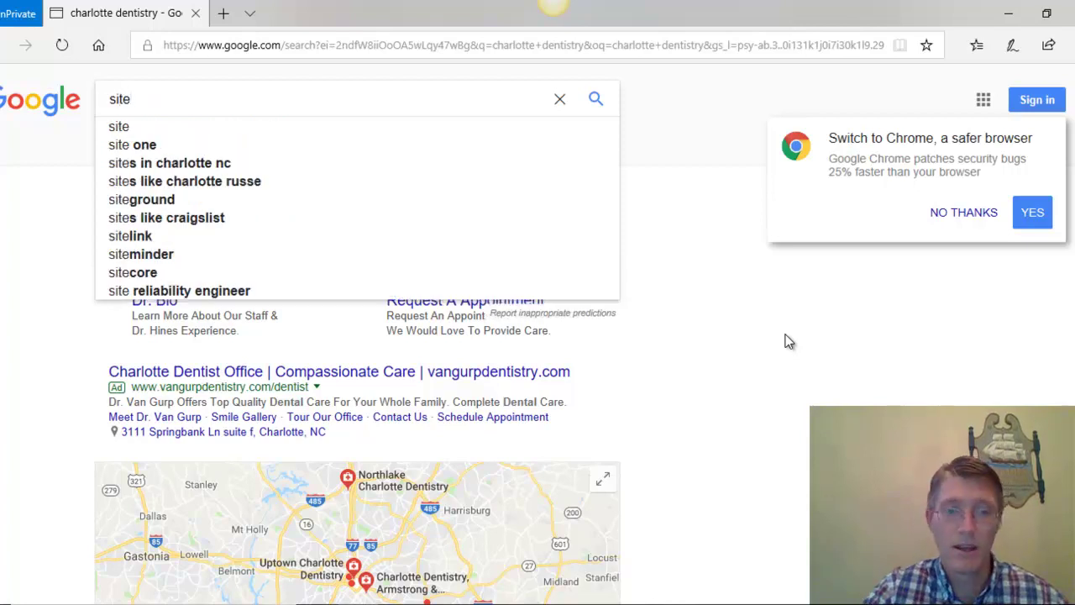
pyautogui.write(':')
pyautogui.write('https://www.charlottedentistry.com/')
pyautogui.click(175, 98)
pyautogui.press('BackSpace')
pyautogui.press('BackSpace')
pyautogui.press('BackSpace')
pyautogui.press('BackSpace')
pyautogui.press('BackSpace')
pyautogui.press('BackSpace')
pyautogui.press('BackSpace')
pyautogui.press('BackSpace')
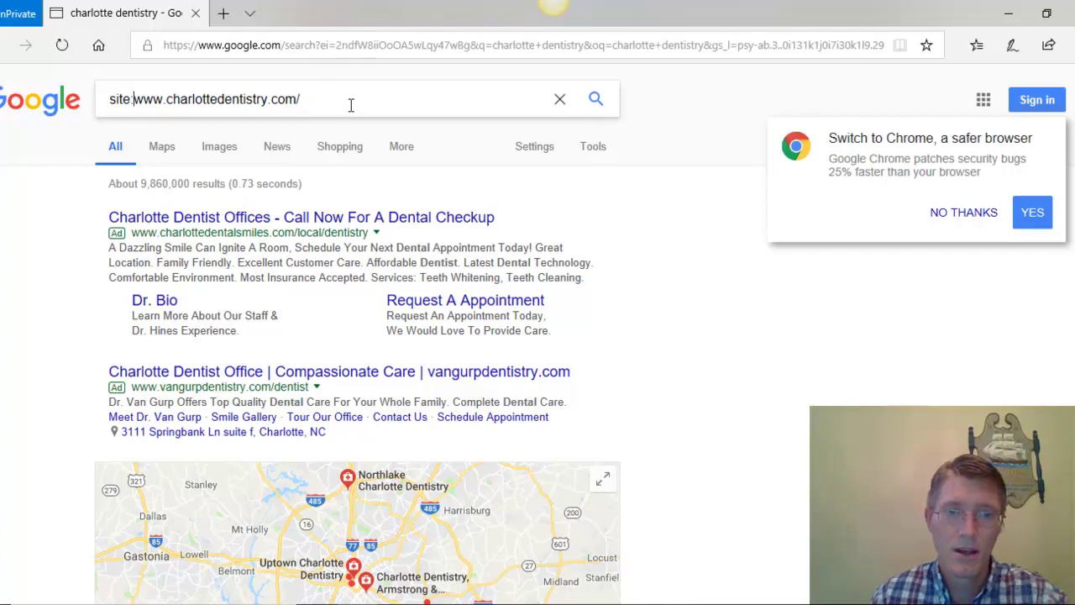
pyautogui.click(351, 104)
pyautogui.press('BackSpace')
pyautogui.press('Return')
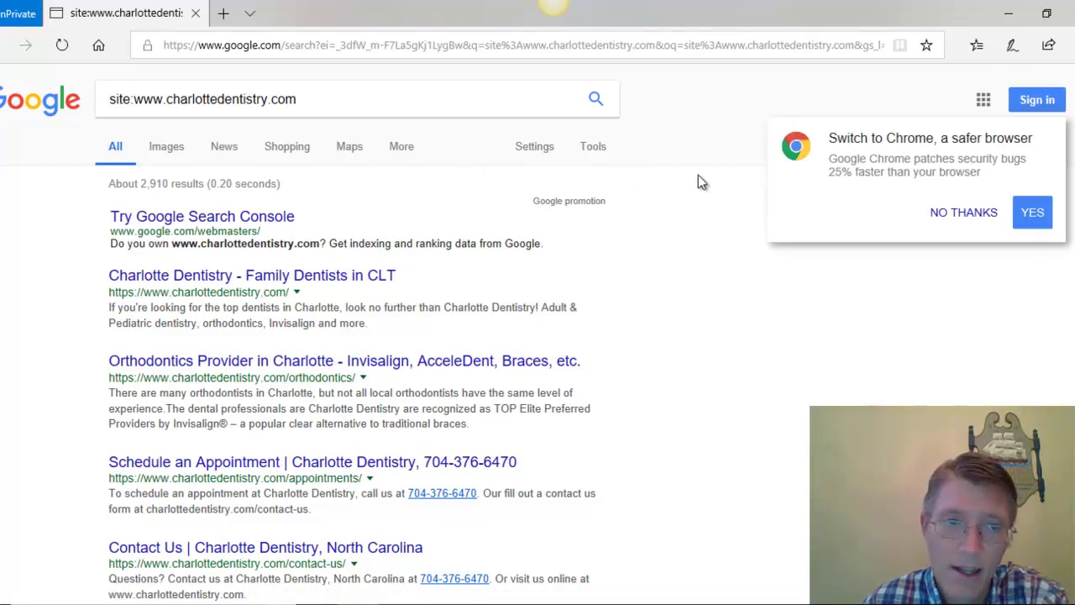
pyautogui.scroll(-2, 701, 189)
pyautogui.scroll(2, 703, 193)
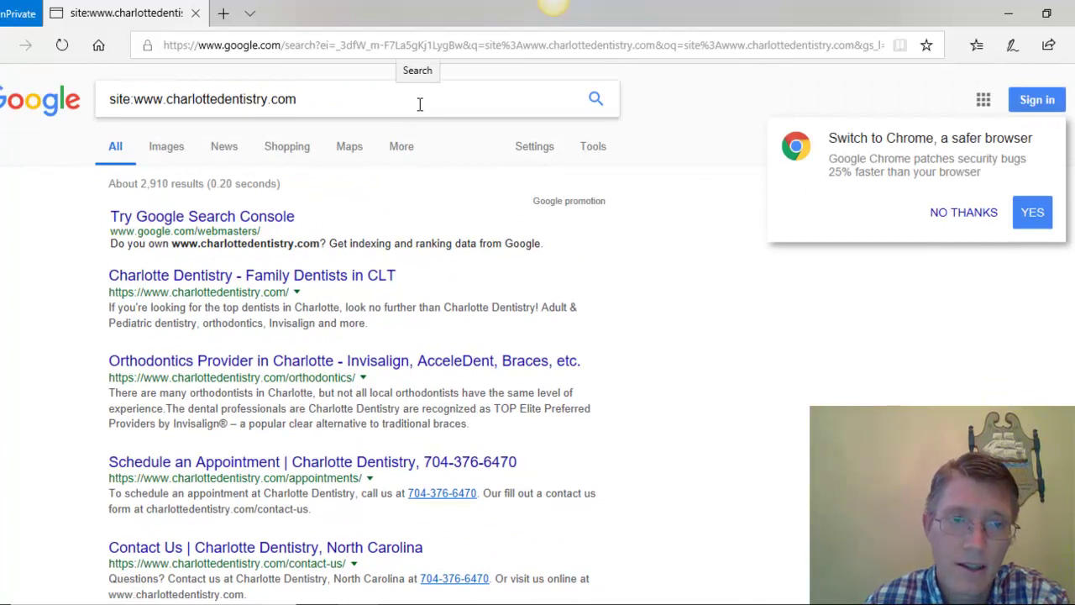
pyautogui.click(425, 104)
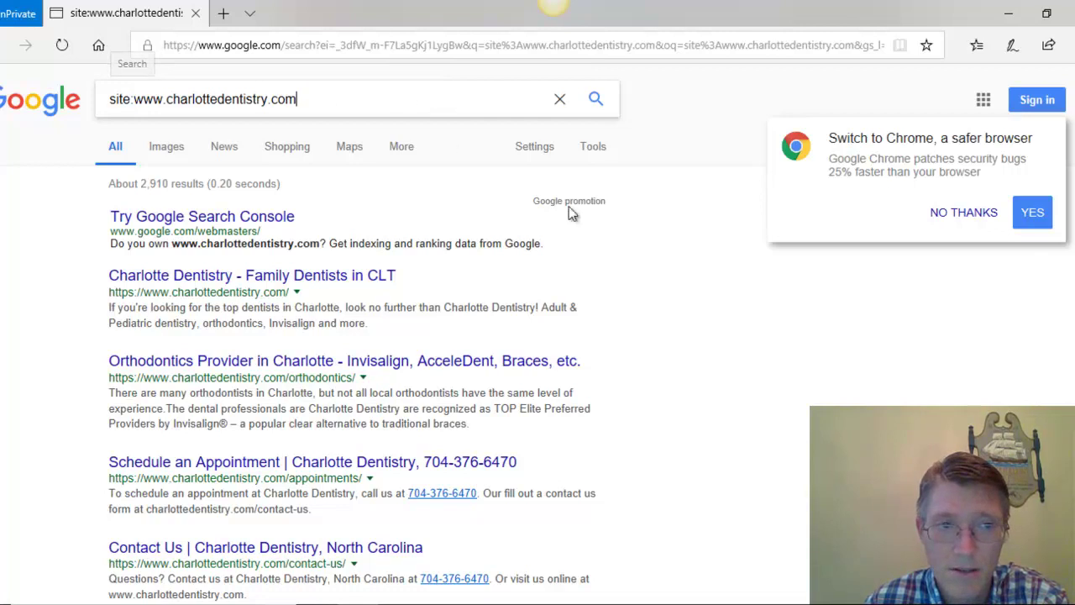
pyautogui.write('/pag')
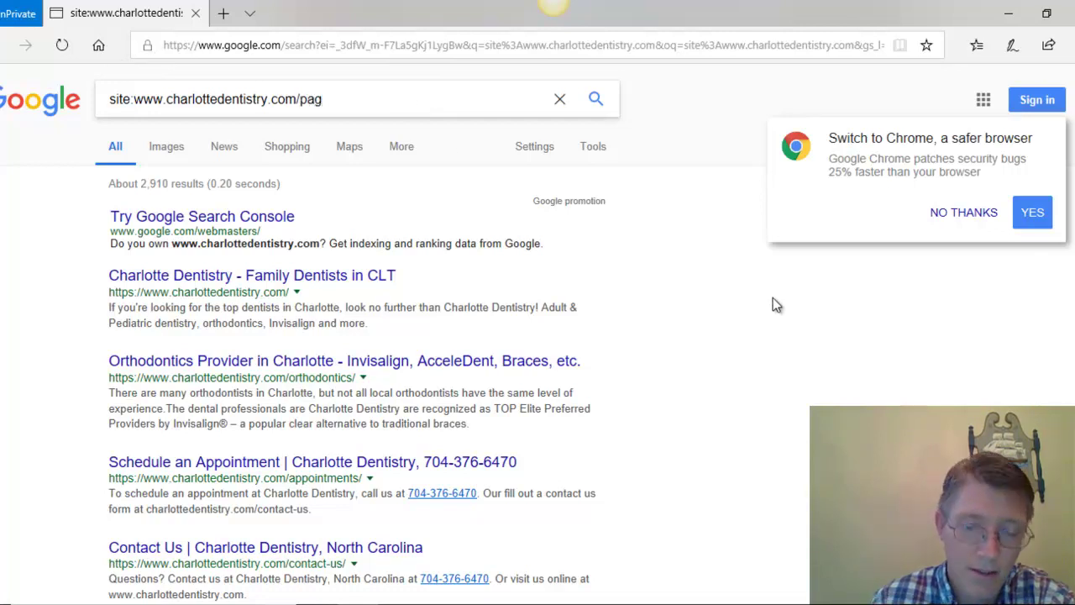
pyautogui.write('e-new-blo')
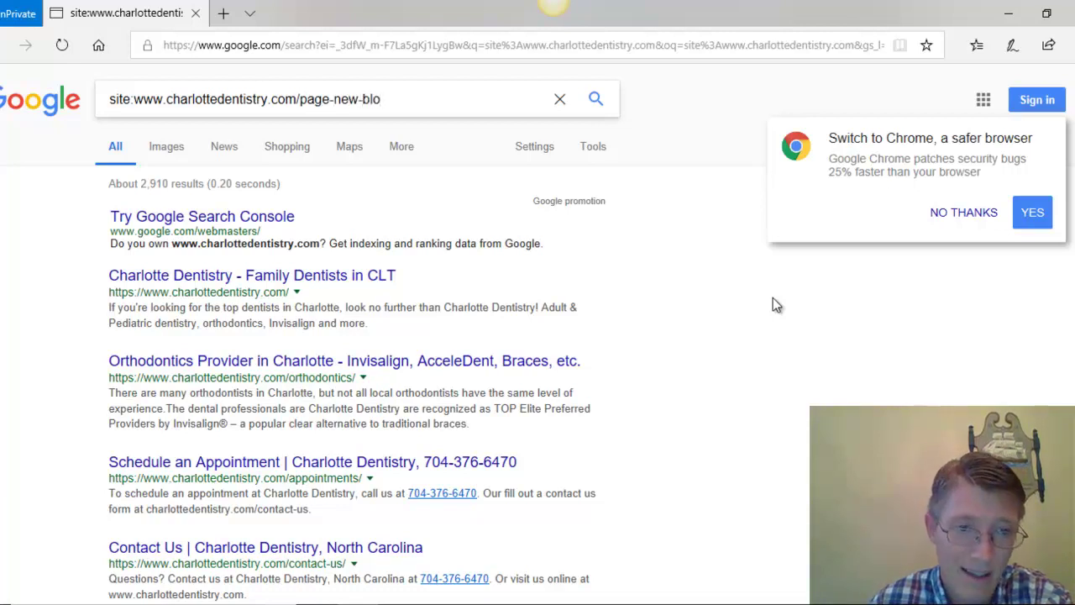
pyautogui.write('g-post')
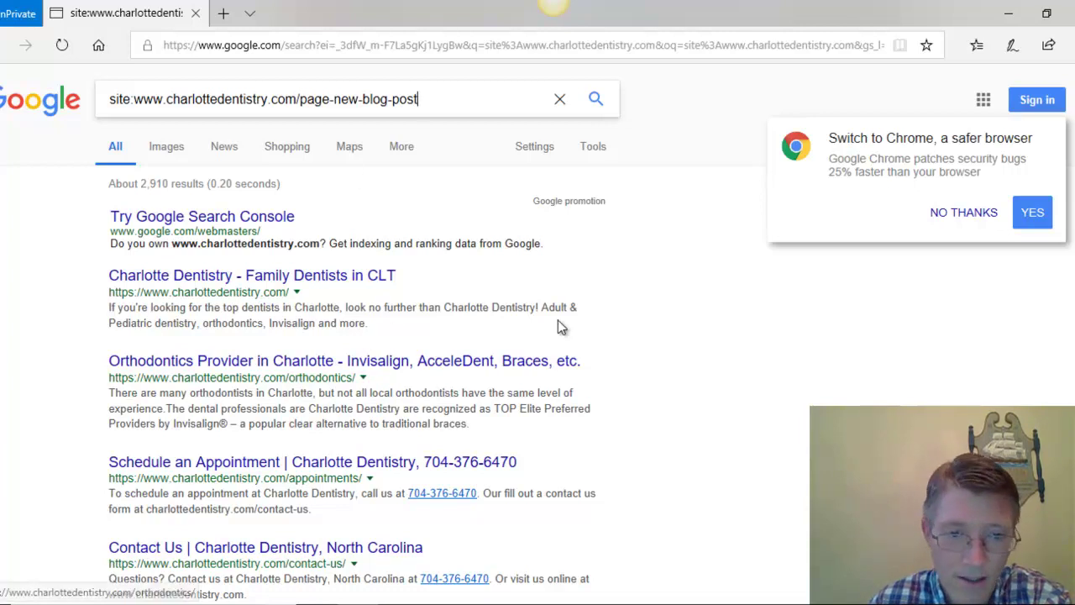
# - Examine the indexed Charlotte Dentistry pages in the site search results alongside the example page address in the query
pyautogui.scroll(-2, 837, 251)
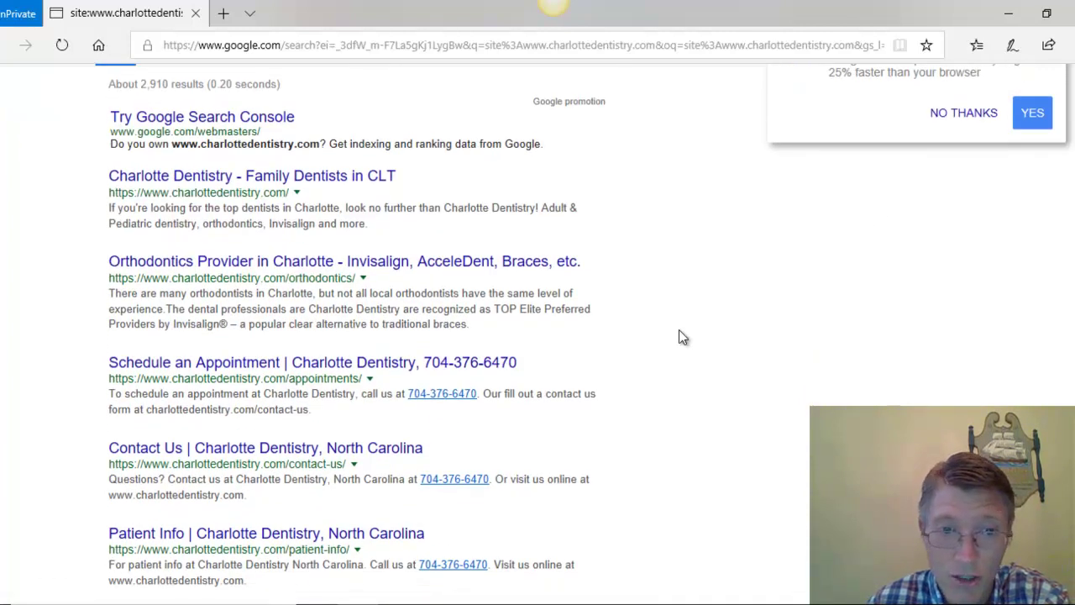
pyautogui.scroll(2, 679, 339)
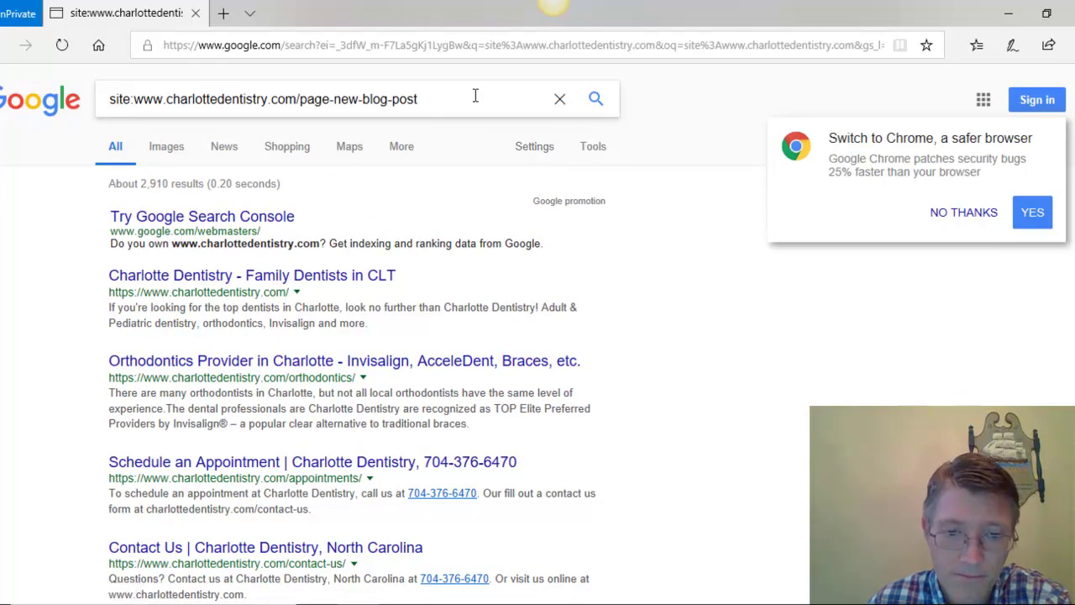
pyautogui.scroll(-5, 798, 277)
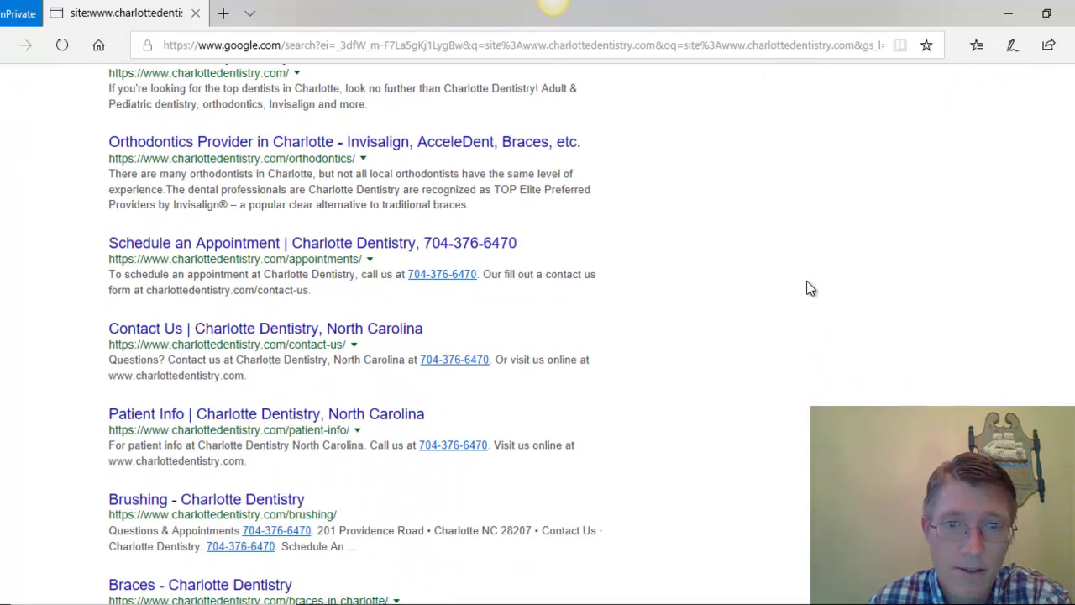
pyautogui.scroll(-3, 807, 288)
pyautogui.scroll(8, 437, 261)
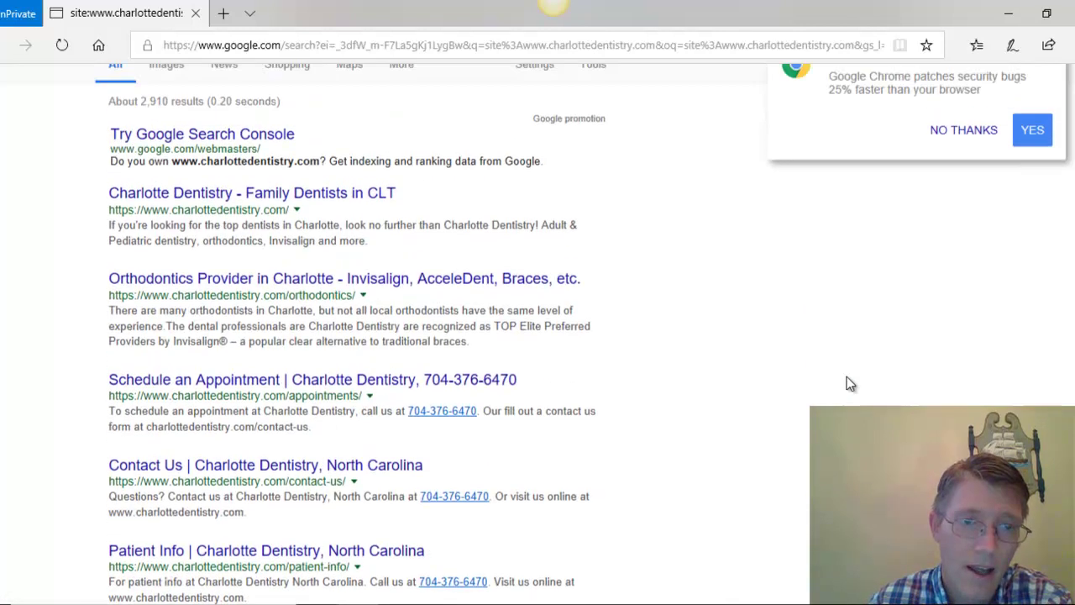
pyautogui.click(515, 87)
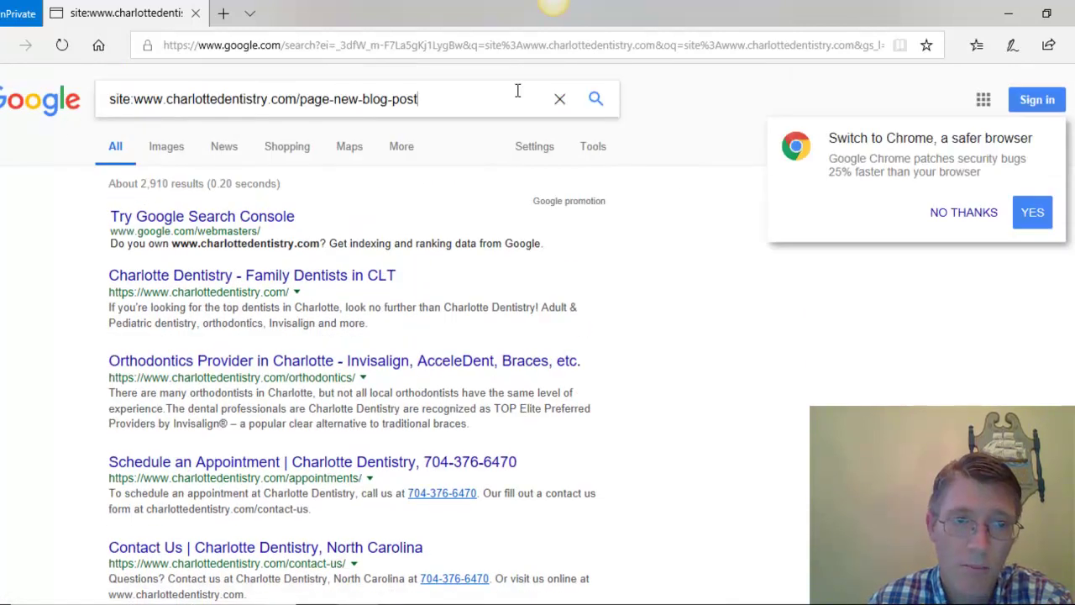
pyautogui.scroll(-1, 740, 199)
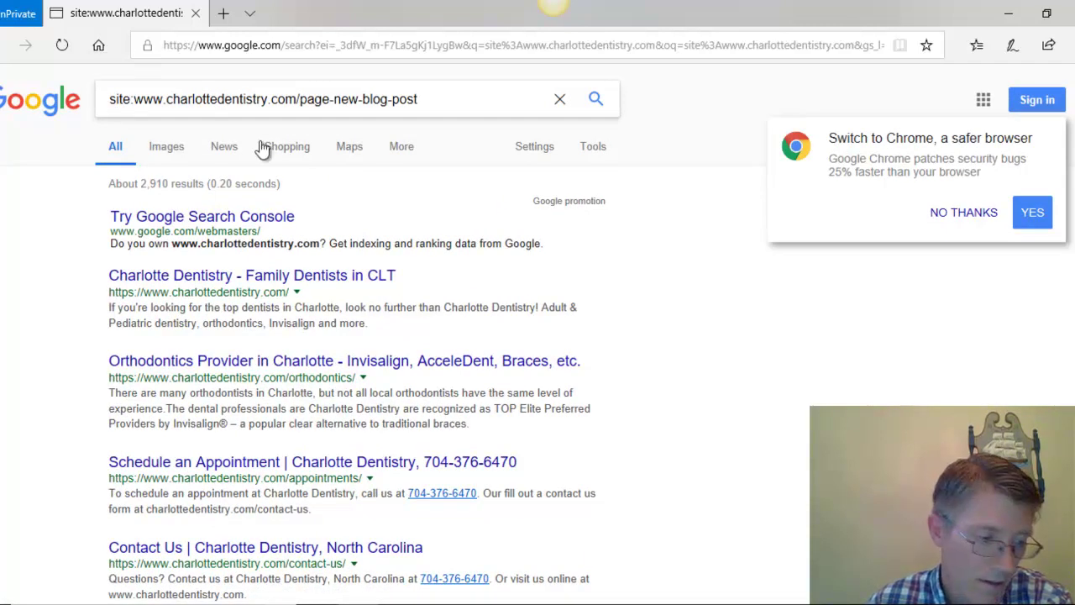
pyautogui.scroll(-1, 252, 159)
pyautogui.scroll(1, 230, 180)
# - Remove page-new-blog-post from the end of the site search query
pyautogui.moveTo(429, 95); pyautogui.dragTo(306, 101)
pyautogui.press('BackSpace')
pyautogui.press('BackSpace')
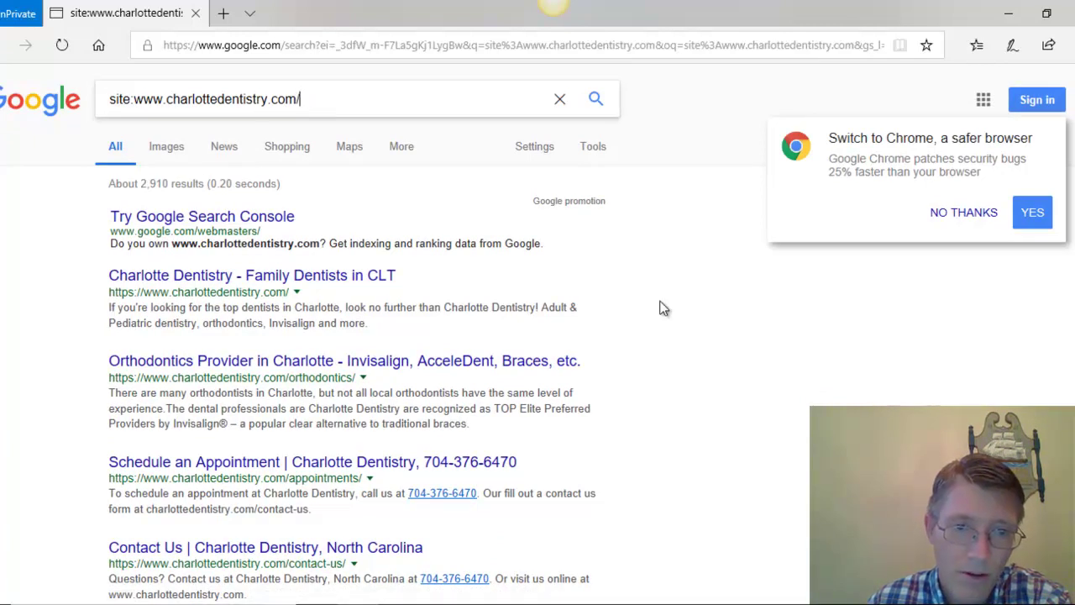
# - Look through the remaining indexed Charlotte Dentistry pages down to the end of the first results page
pyautogui.scroll(-3, 687, 319)
pyautogui.scroll(-2, 699, 324)
pyautogui.scroll(-2, 706, 326)
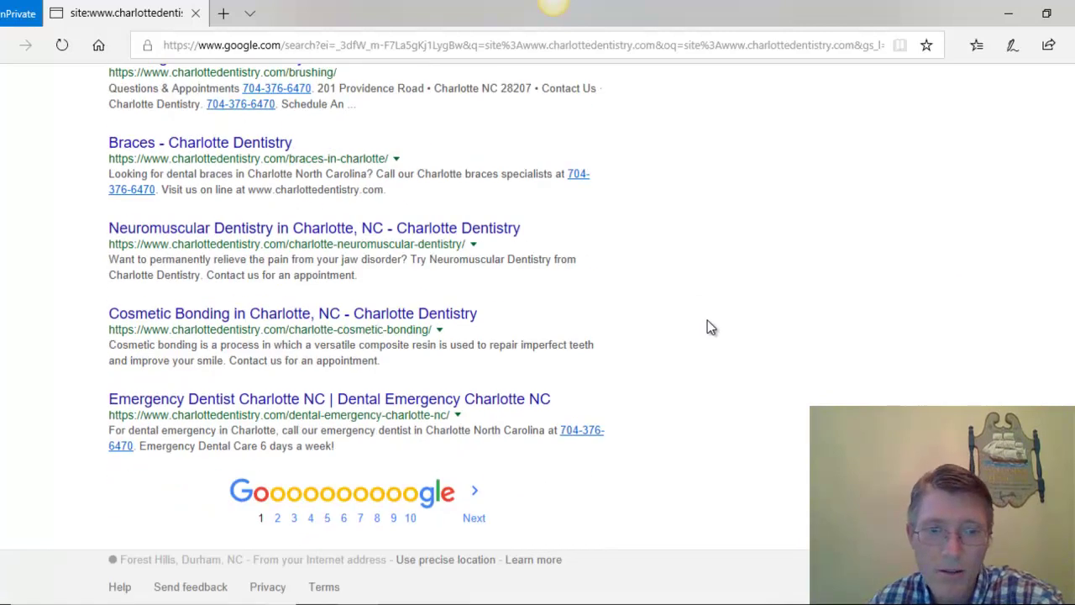
# - Open page 4 of the site search results and look through the indexed Charlotte Dentistry archive and blog pages
pyautogui.click(311, 517)
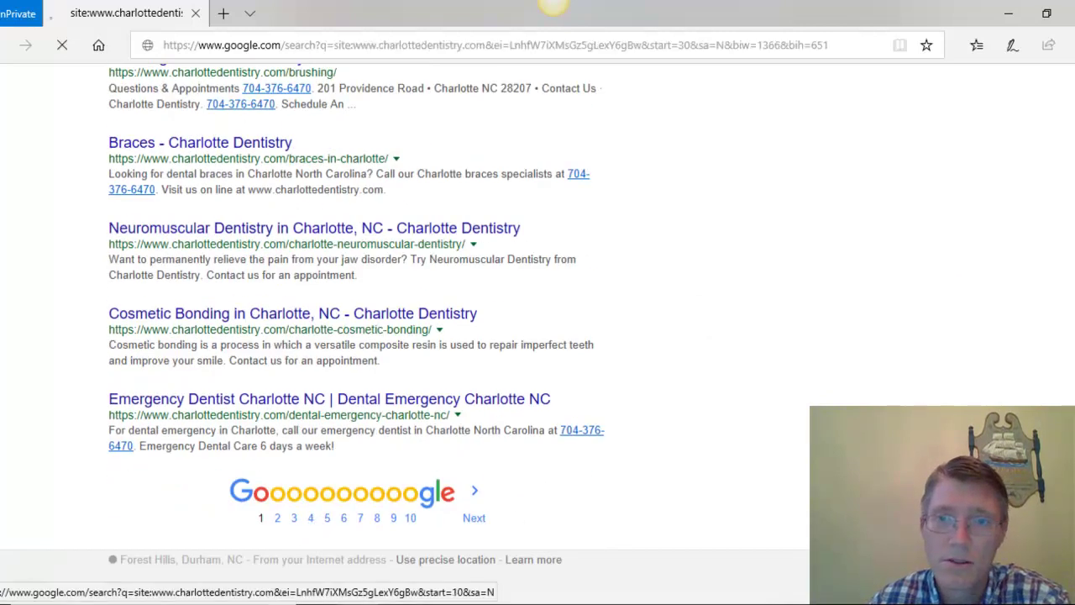
pyautogui.scroll(-2, 910, 335)
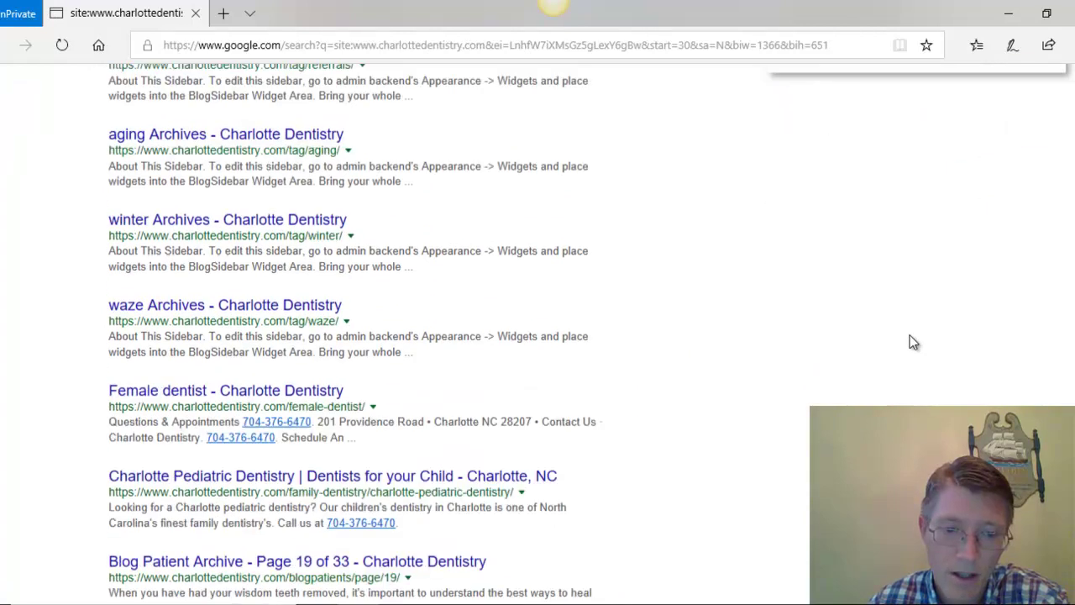
pyautogui.scroll(-2, 910, 336)
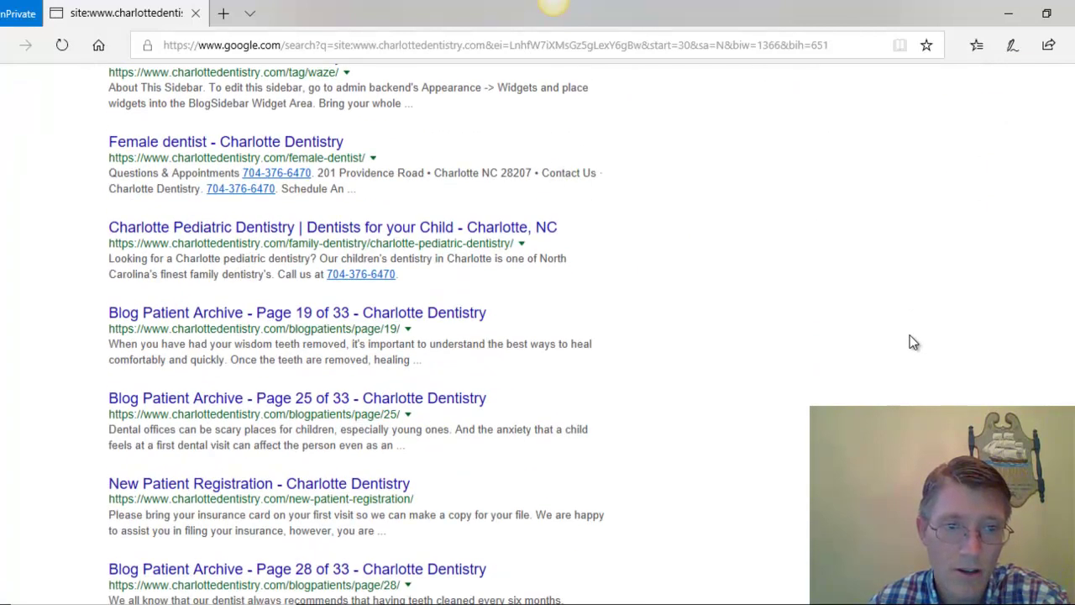
pyautogui.scroll(-2, 910, 343)
pyautogui.scroll(4, 742, 447)
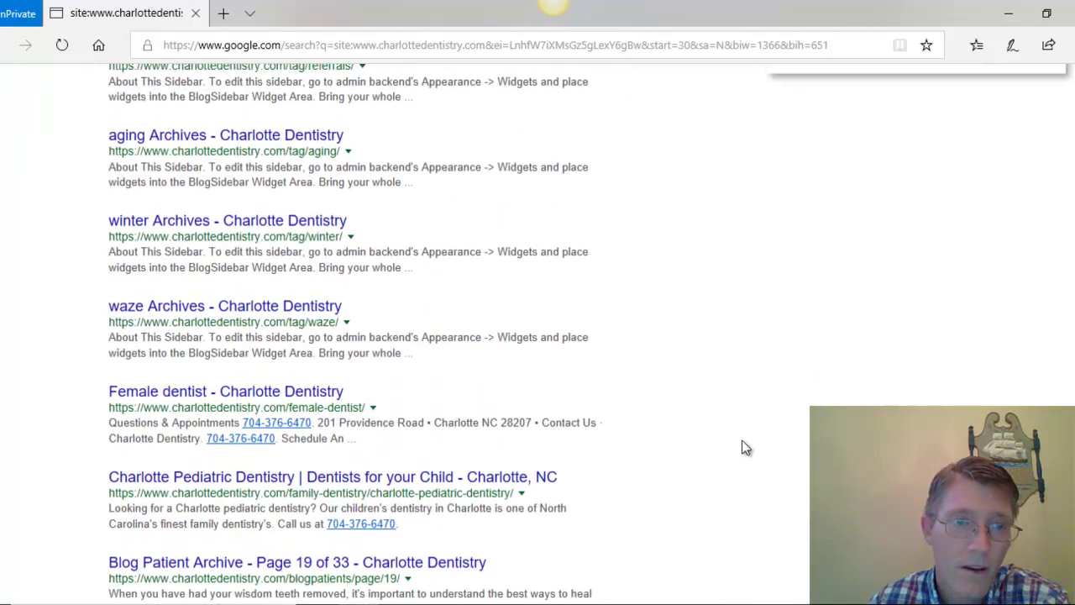
pyautogui.scroll(2, 741, 448)
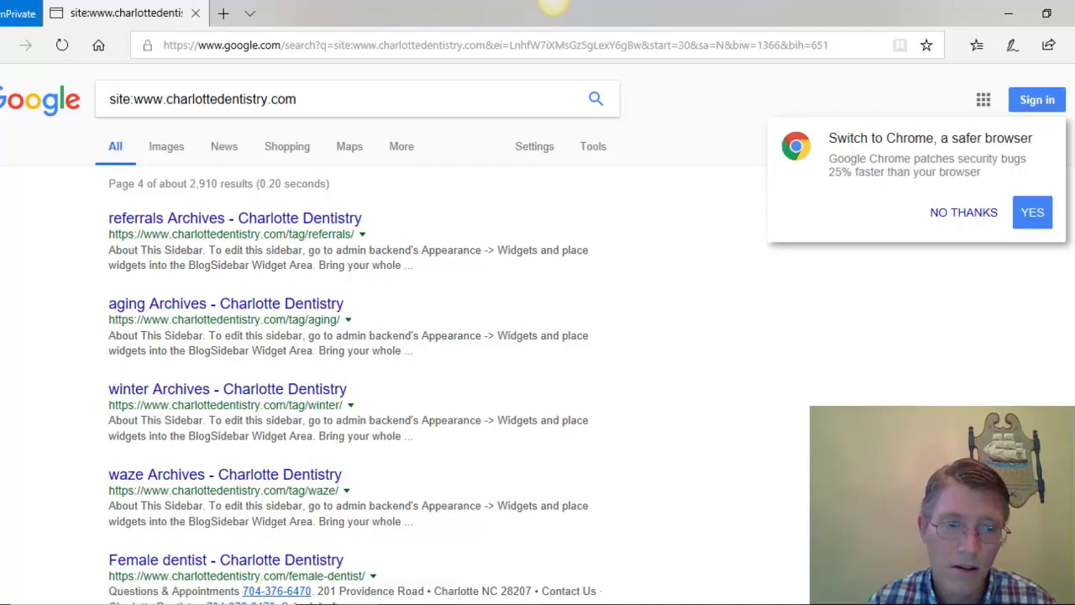
# - Switch to the FREE SEO tools document, highlight the Moz local tool entry, and open Moz Local's listing check page
pyautogui.hotkey('alt', 'Tab')
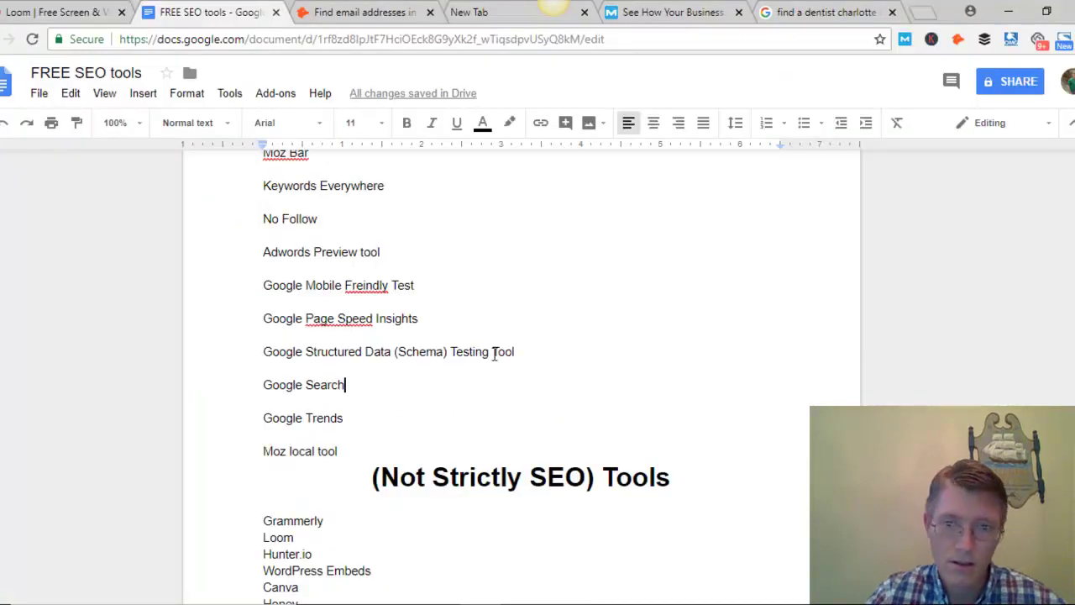
pyautogui.click(368, 423)
pyautogui.scroll(-2, 828, 378)
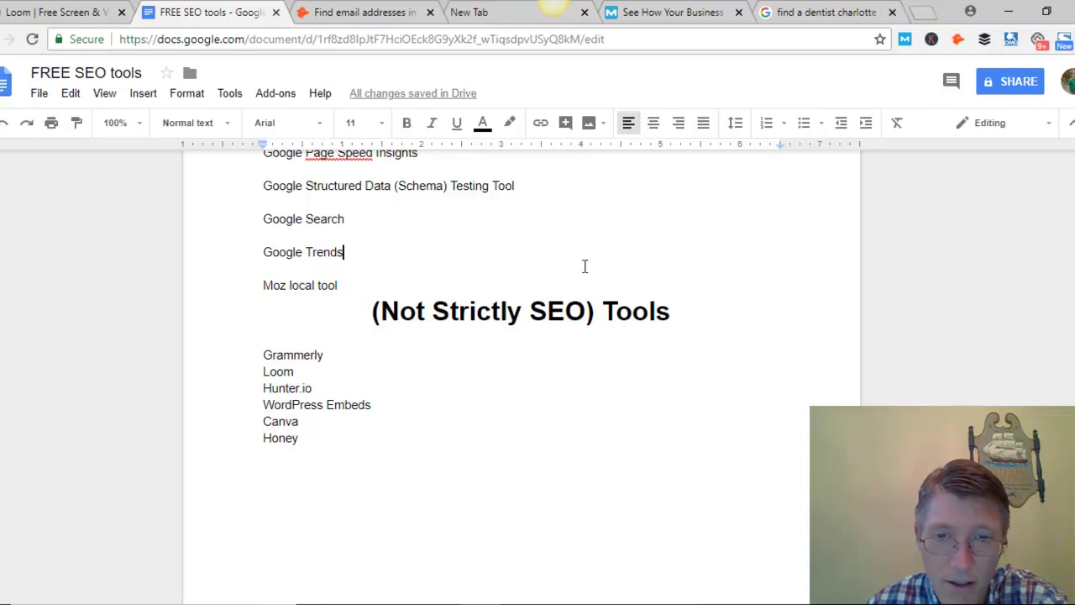
pyautogui.moveTo(351, 286); pyautogui.dragTo(266, 268)
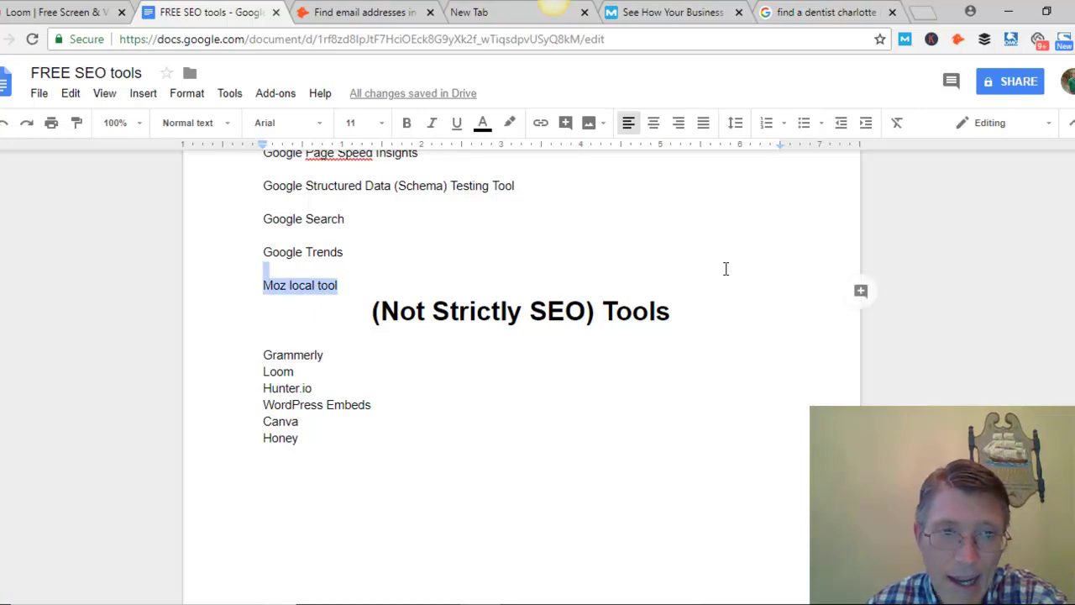
pyautogui.click(692, 12)
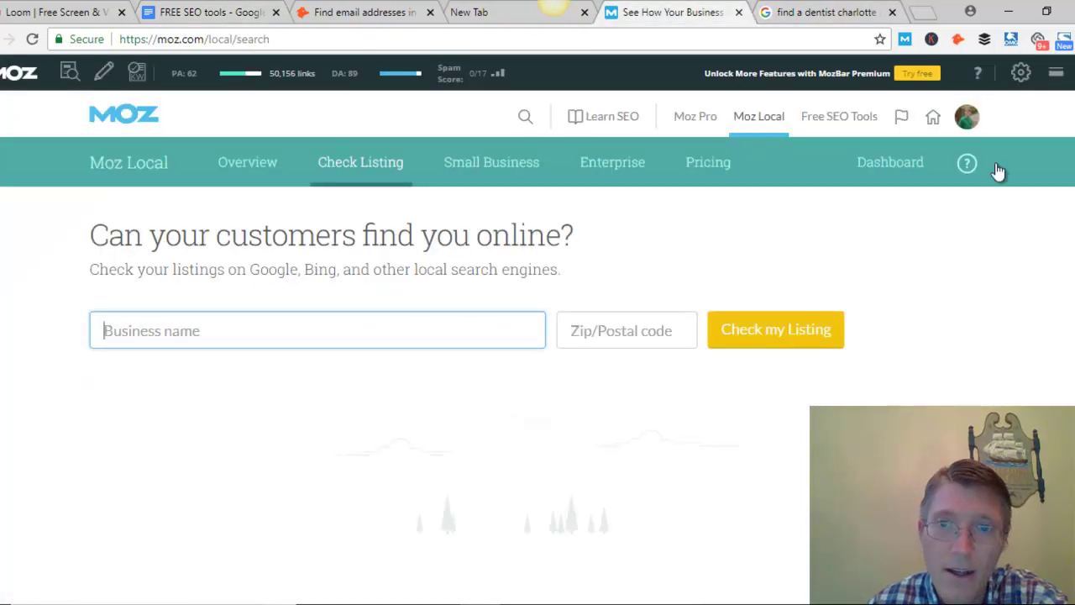
# - Look up charlotte dentistry in Moz Local using the name copied from the site search query, and open the first suggested listing's report
pyautogui.click(358, 517)
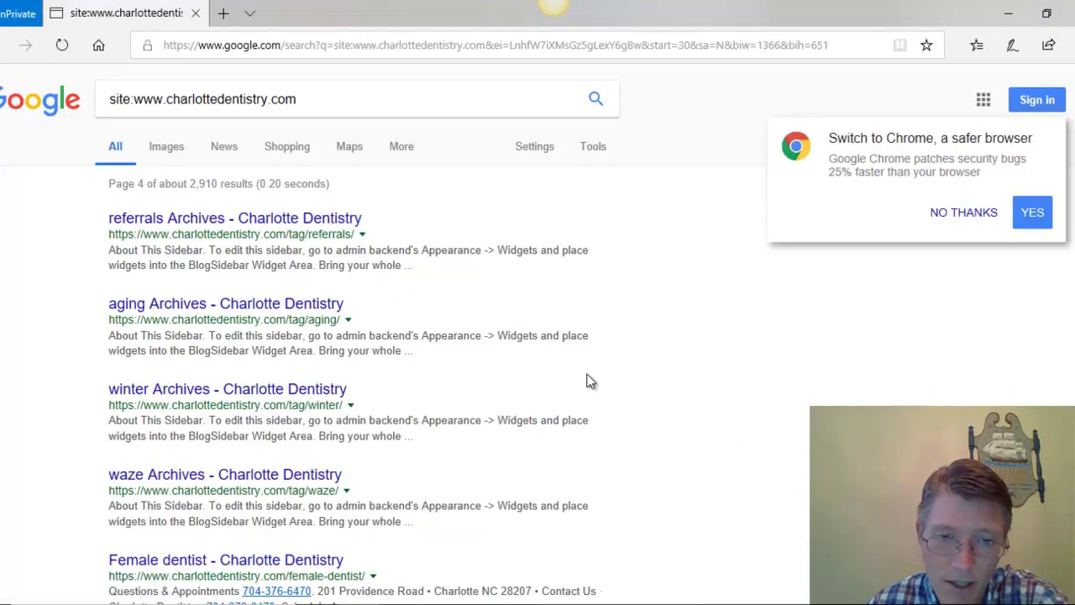
pyautogui.moveTo(270, 99); pyautogui.dragTo(166, 100)
pyautogui.hotkey('ctrl', 'c')
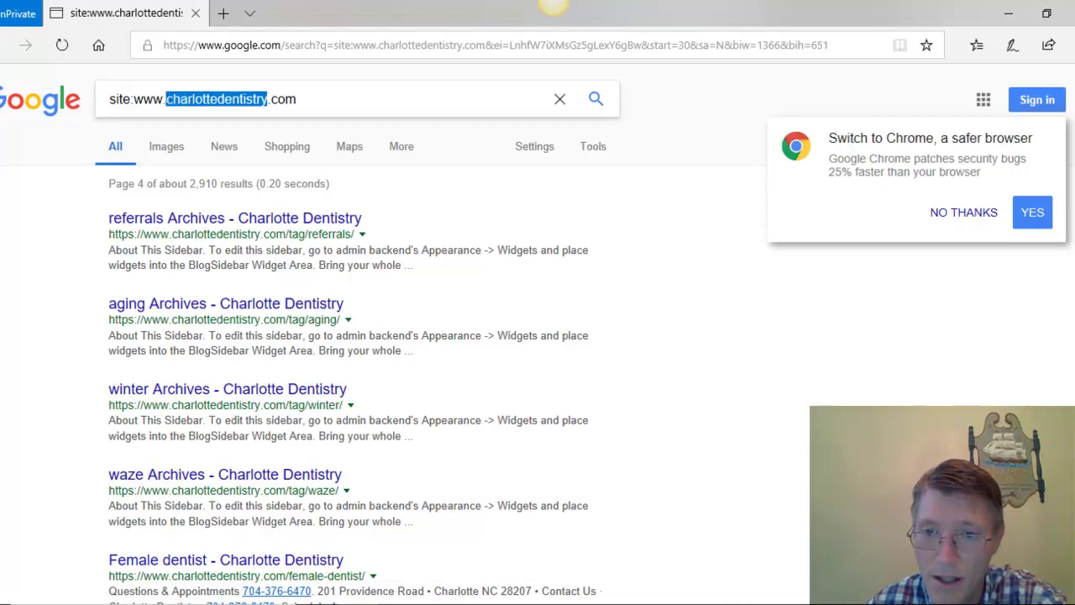
pyautogui.hotkey('alt', 'Tab')
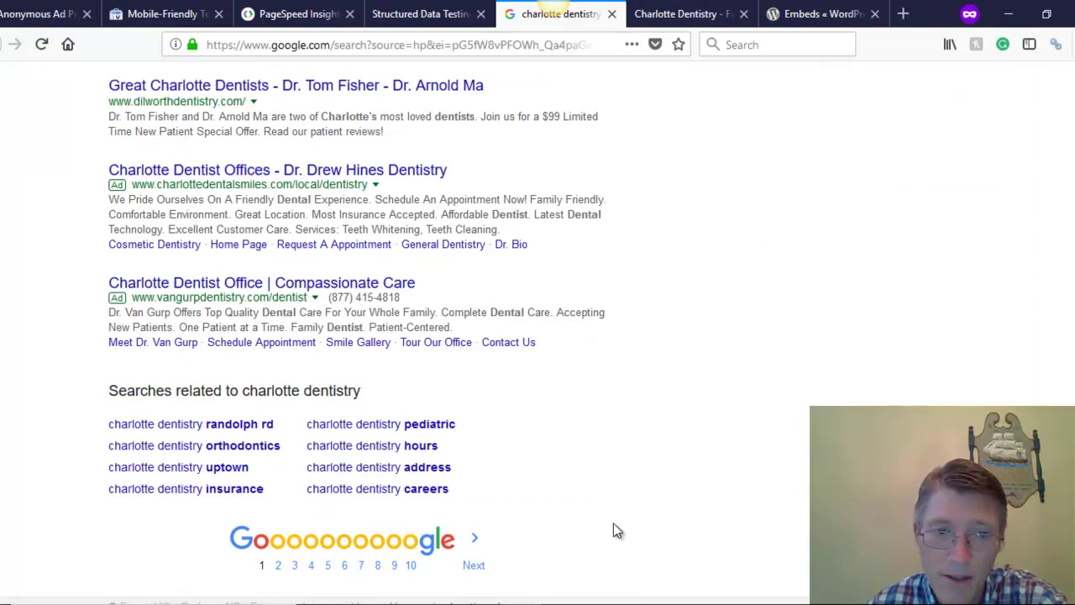
pyautogui.hotkey('alt', 'Tab')
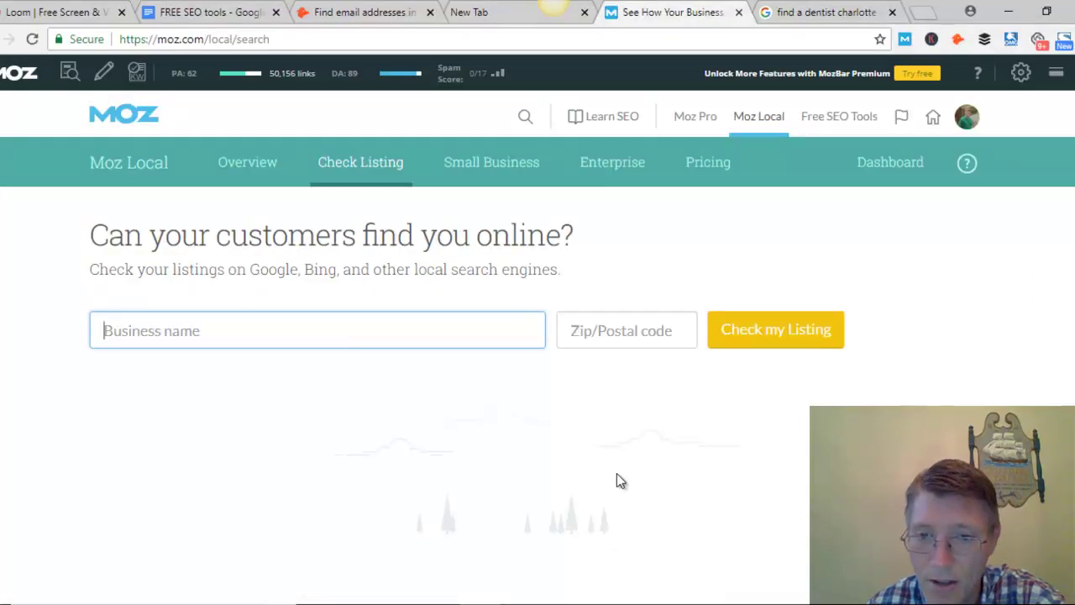
pyautogui.hotkey('ctrl', 'v')
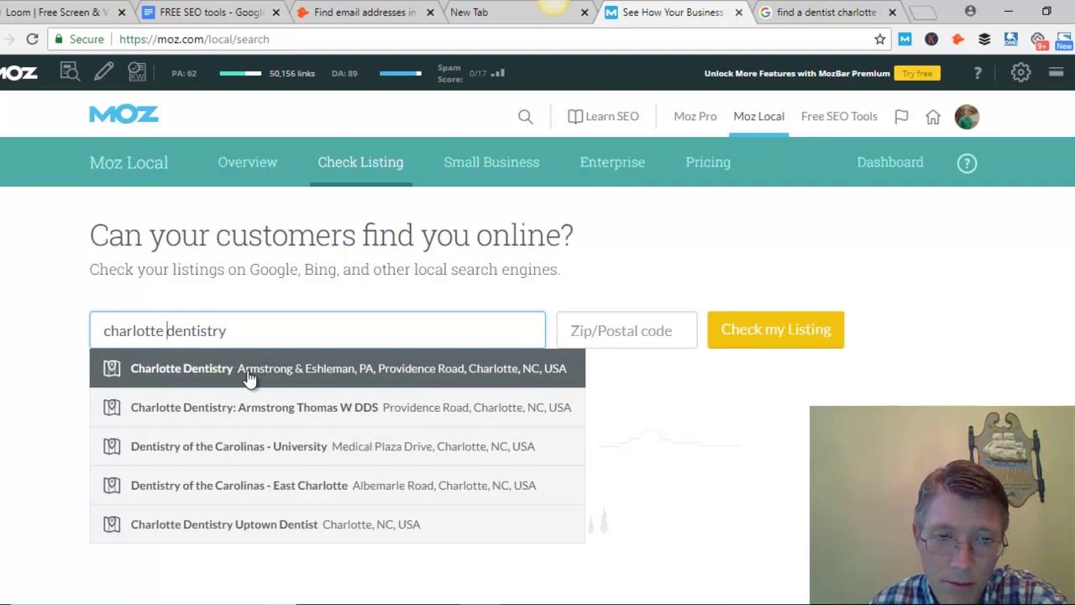
pyautogui.click(222, 378)
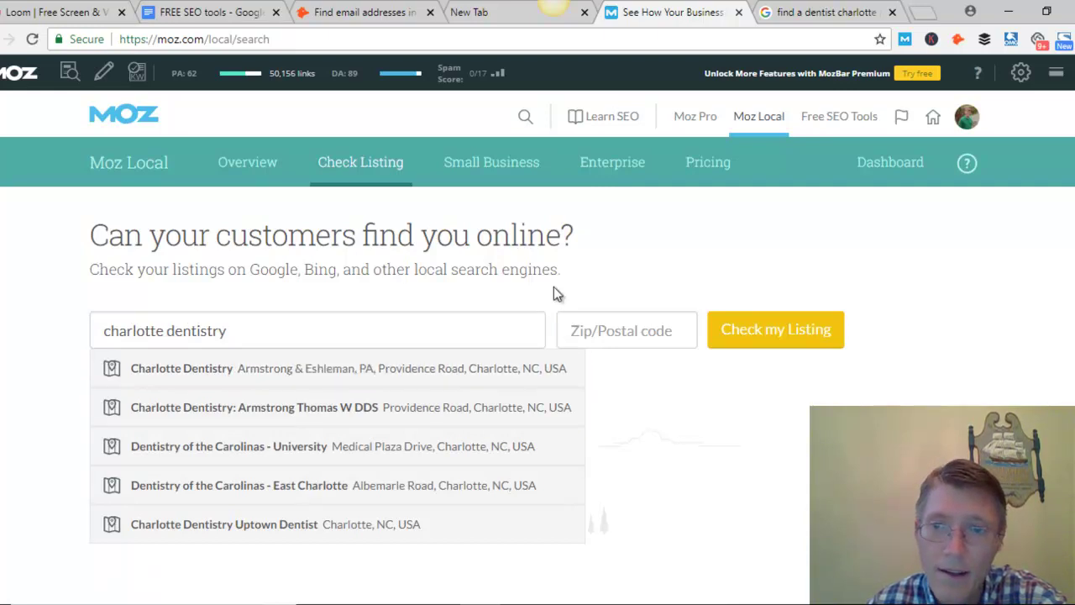
pyautogui.click(444, 374)
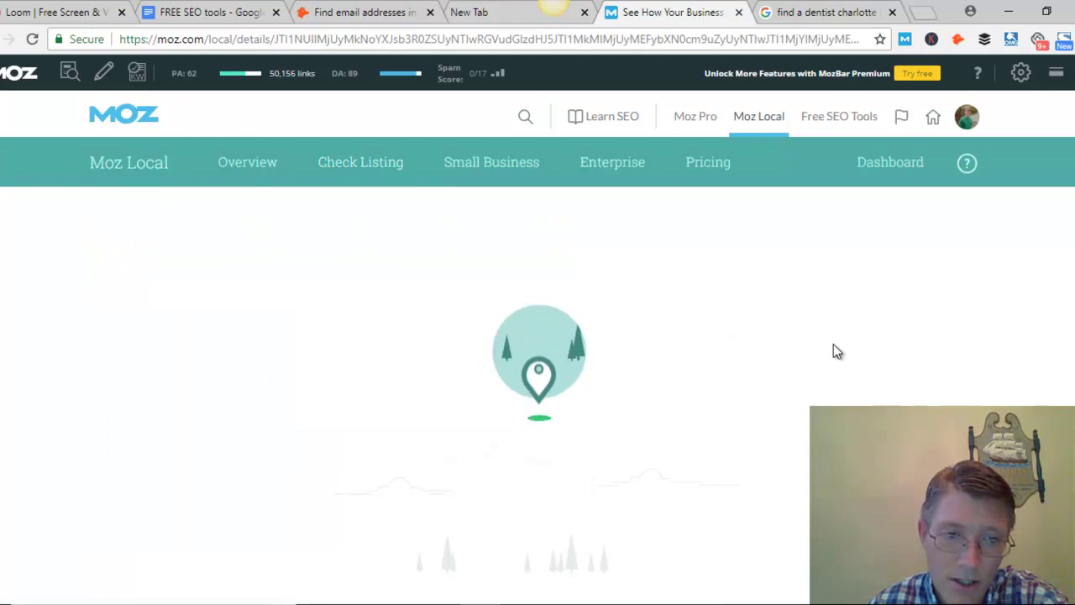
# - Examine the listing report's overall score and the completeness graph for primary sources, direct network and indirect network
pyautogui.scroll(-3, 647, 340)
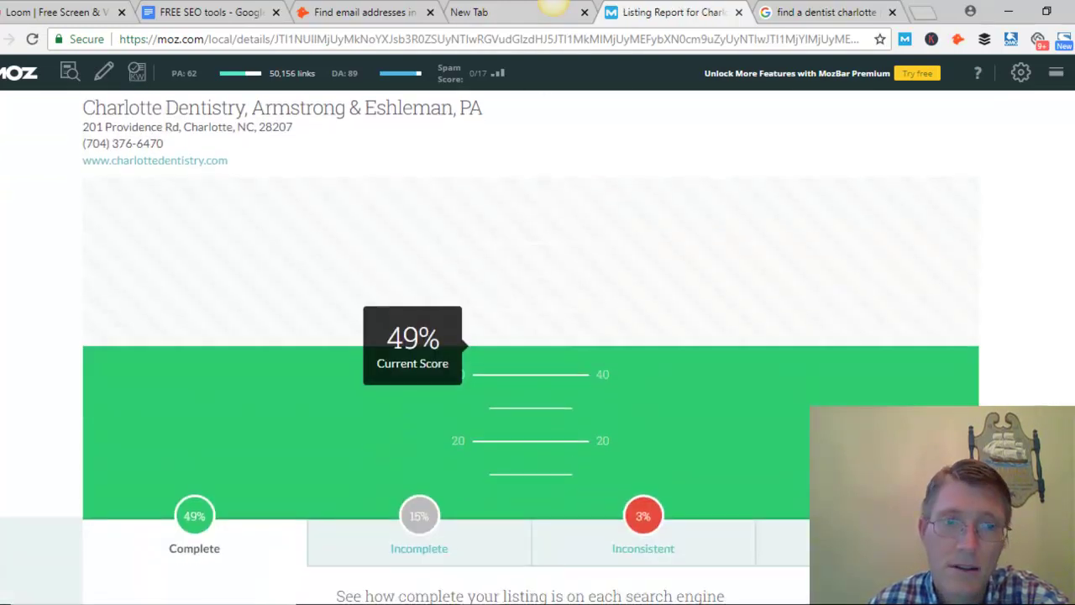
pyautogui.scroll(-3, 1044, 334)
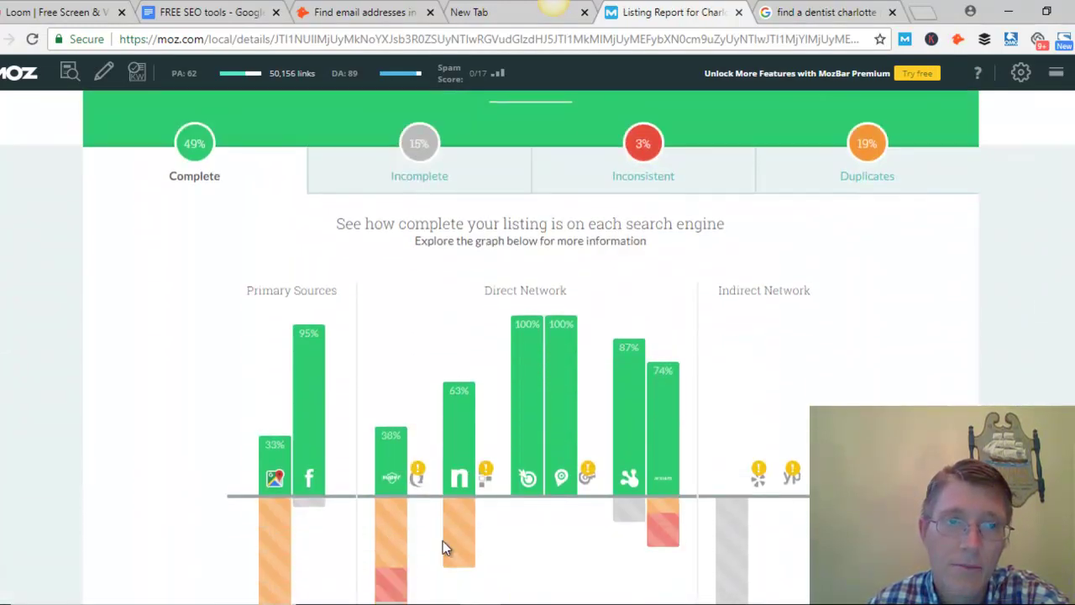
pyautogui.scroll(-2, 326, 493)
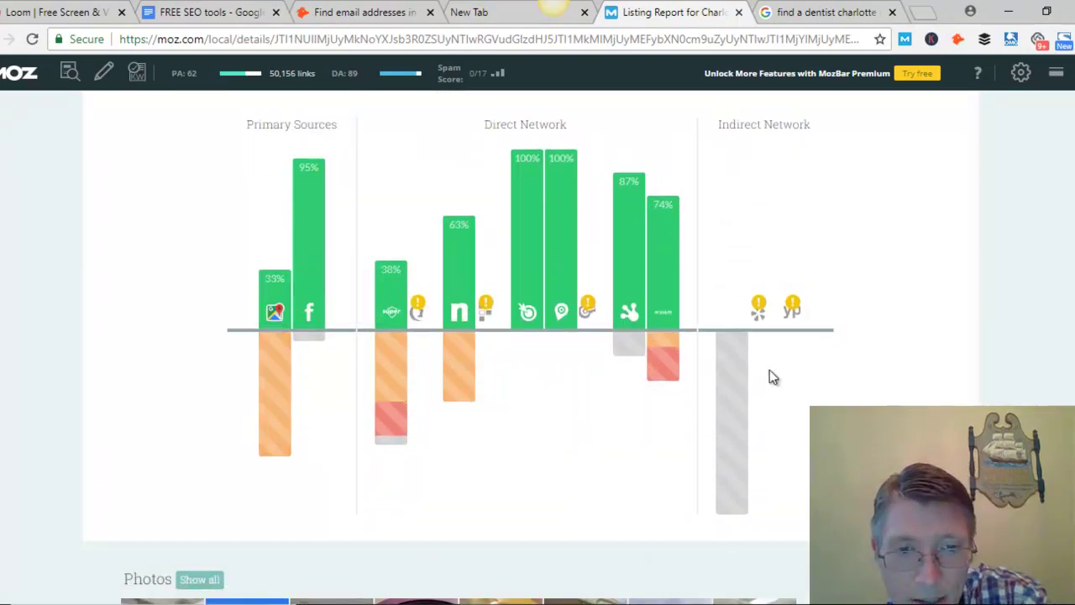
pyautogui.moveTo(756, 315)
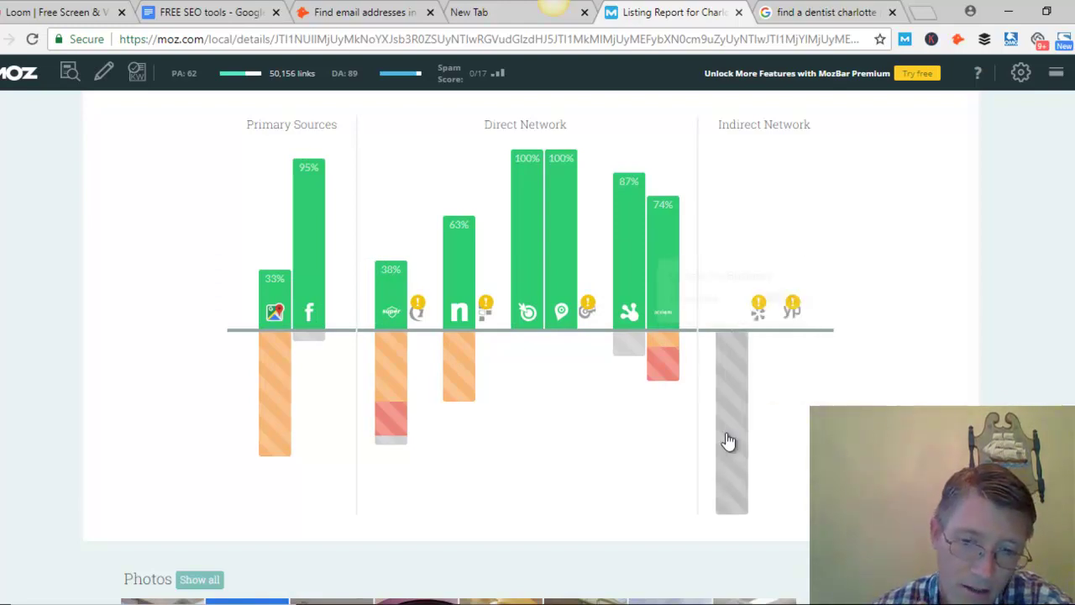
pyautogui.scroll(2, 547, 495)
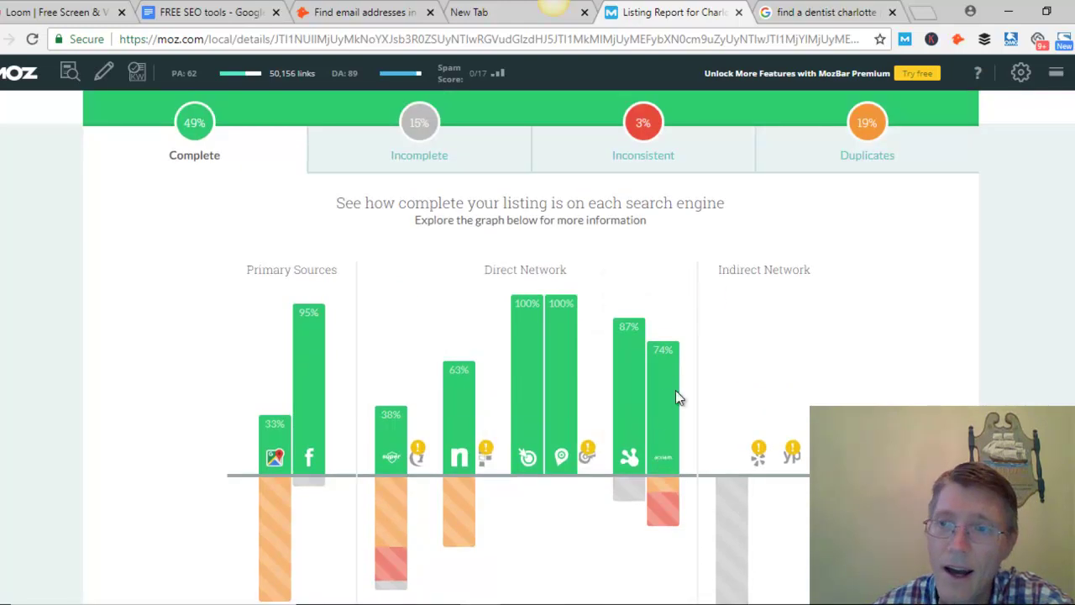
pyautogui.moveTo(378, 480)
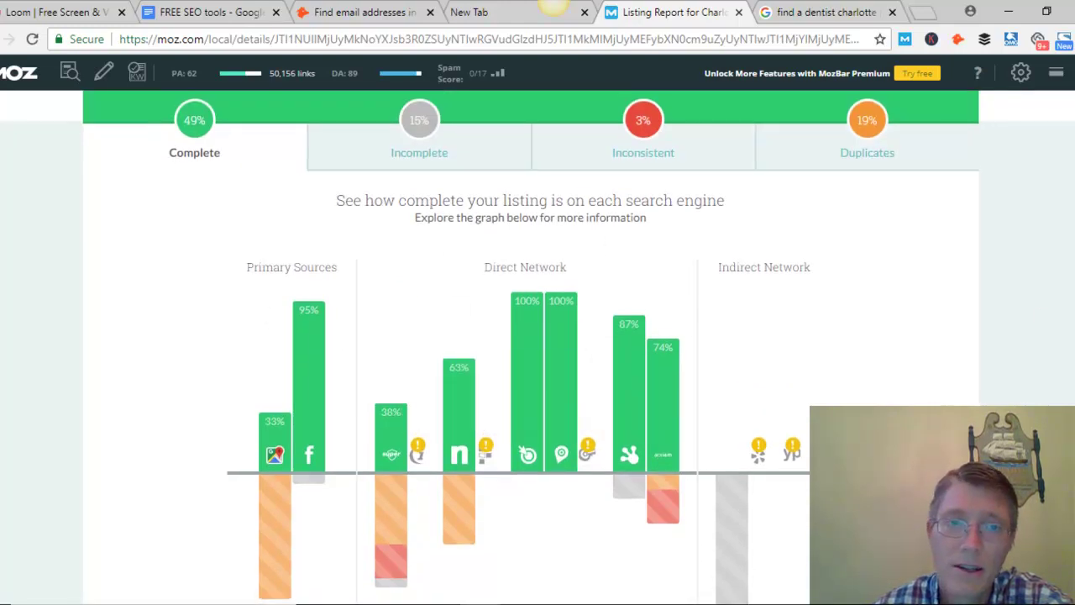
pyautogui.scroll(-3, 859, 302)
pyautogui.scroll(3, 860, 302)
pyautogui.scroll(3, 437, 344)
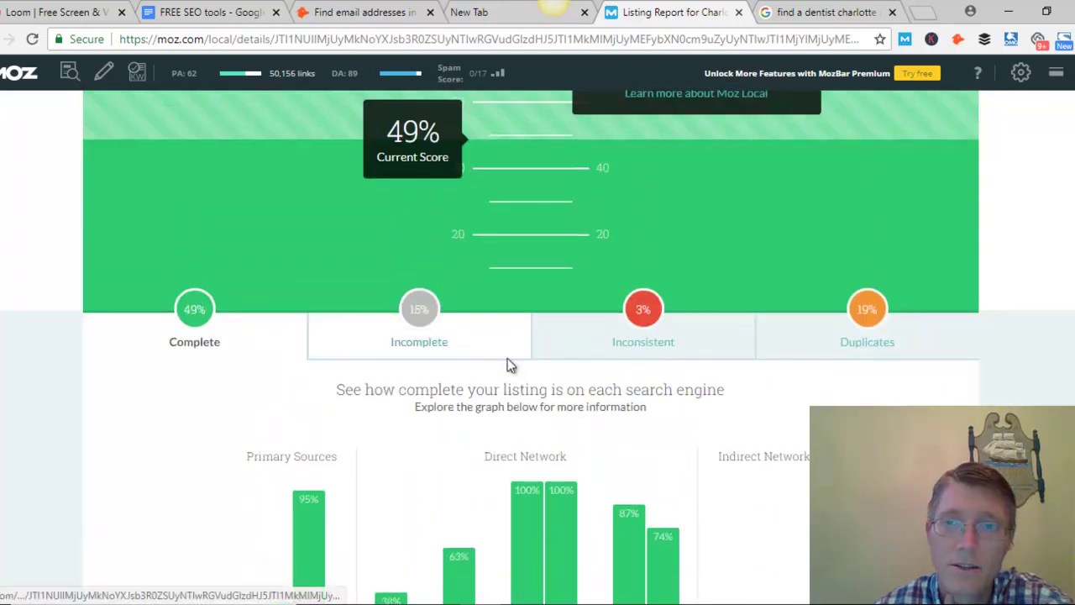
# - Review the report's incomplete, inconsistent and duplicate listings for Charlotte Dentistry
pyautogui.click(463, 339)
pyautogui.scroll(-3, 640, 363)
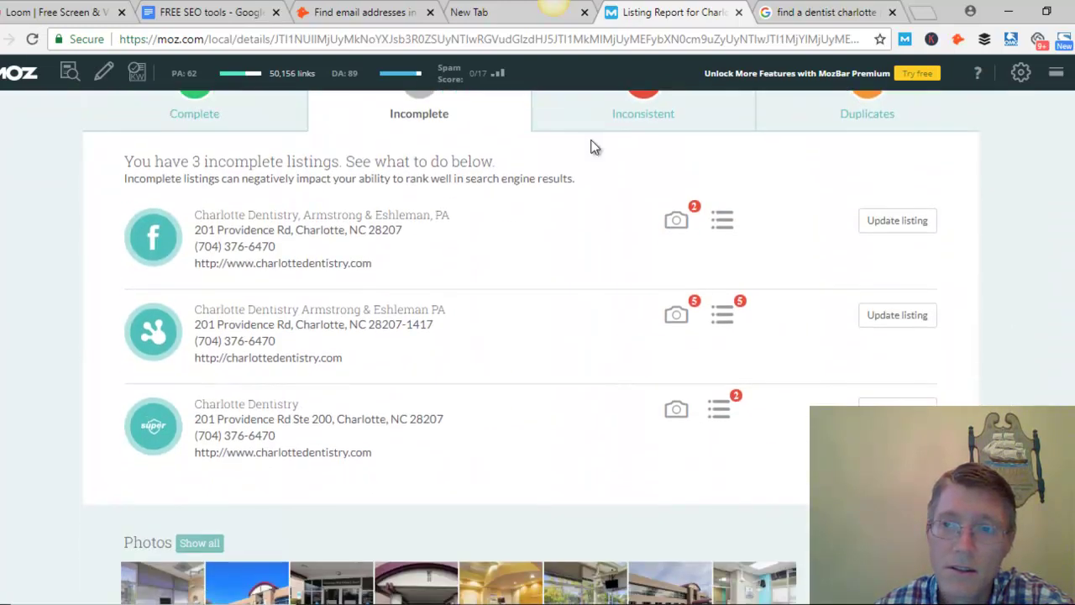
pyautogui.click(642, 113)
pyautogui.scroll(2, 893, 302)
pyautogui.click(840, 257)
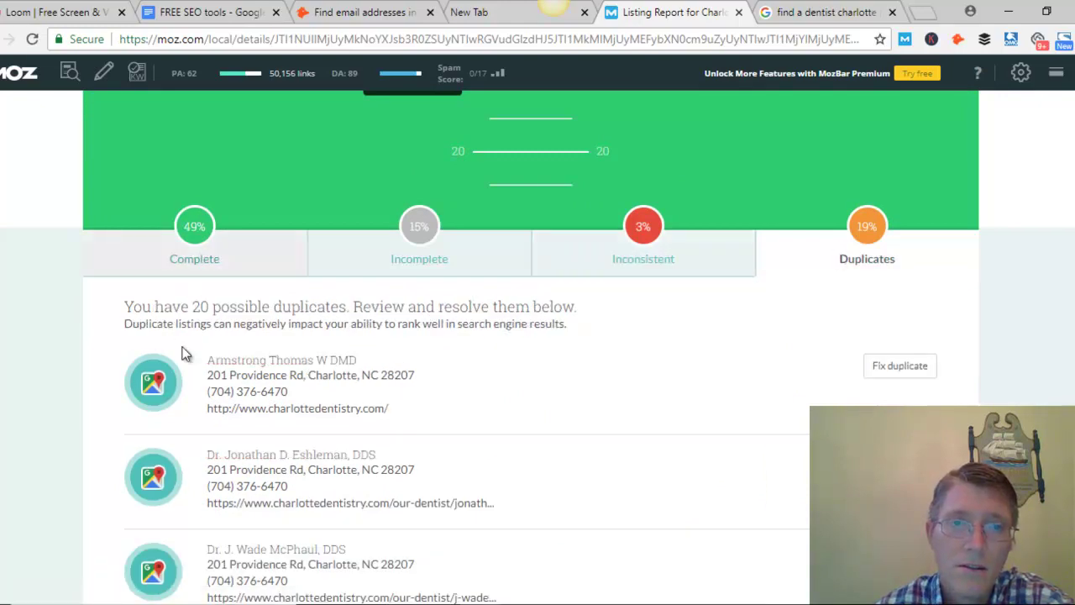
# - Return to the FREE SEO tools document and mark the Grammerly entry under (Not Strictly SEO) Tools
pyautogui.click(516, 10)
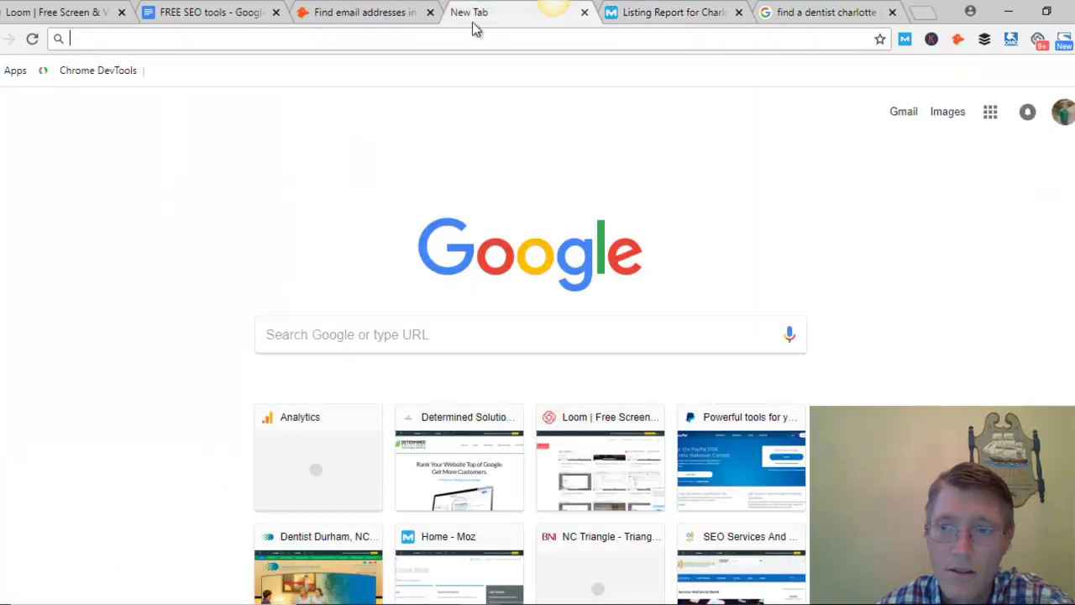
pyautogui.click(374, 15)
pyautogui.click(210, 12)
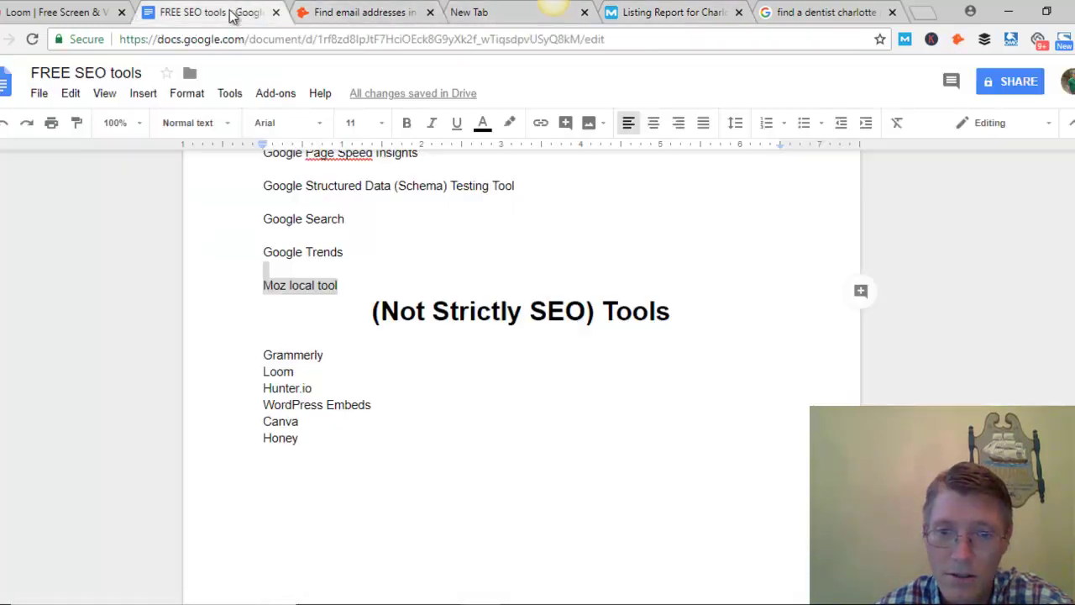
pyautogui.doubleClick(398, 362)
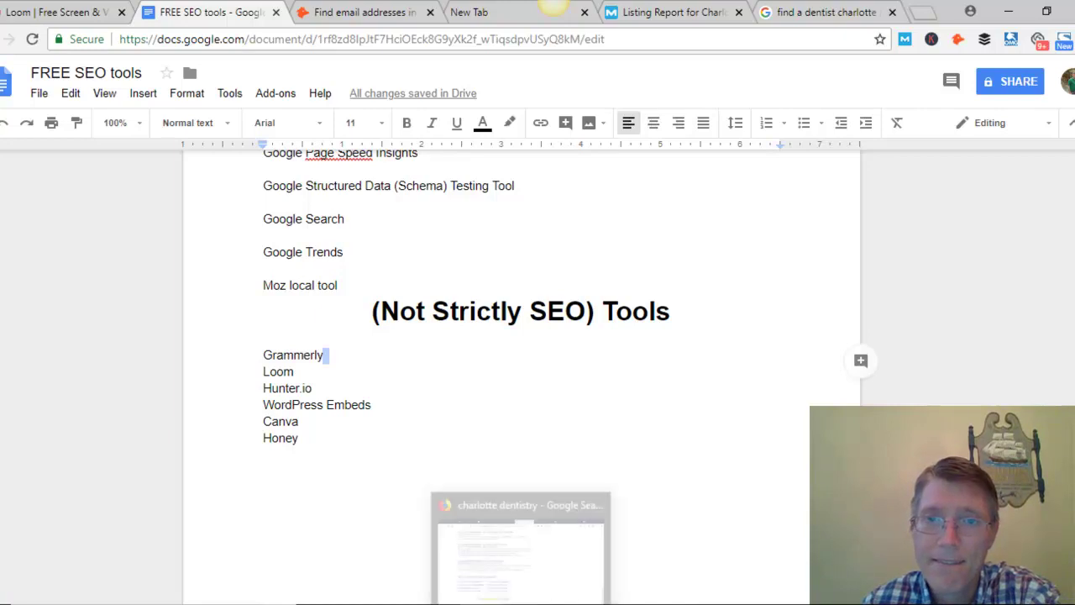
# - Try to demonstrate Grammarly in Firefox by entering misspelled sample text as a code snippet in a new structured data test
pyautogui.click(524, 603)
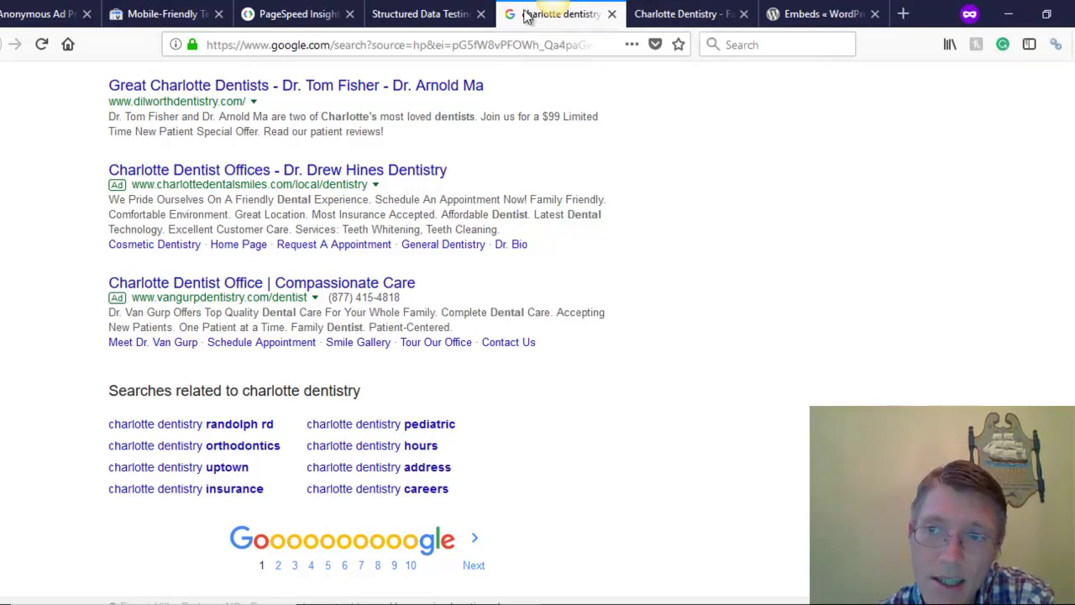
pyautogui.click(420, 14)
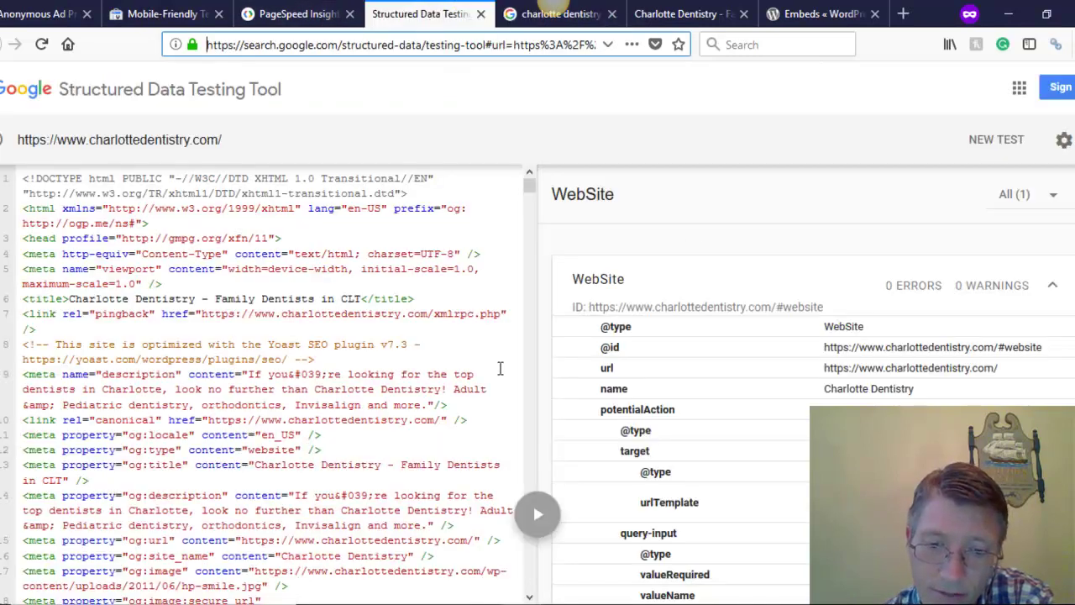
pyautogui.click(1012, 142)
pyautogui.click(625, 269)
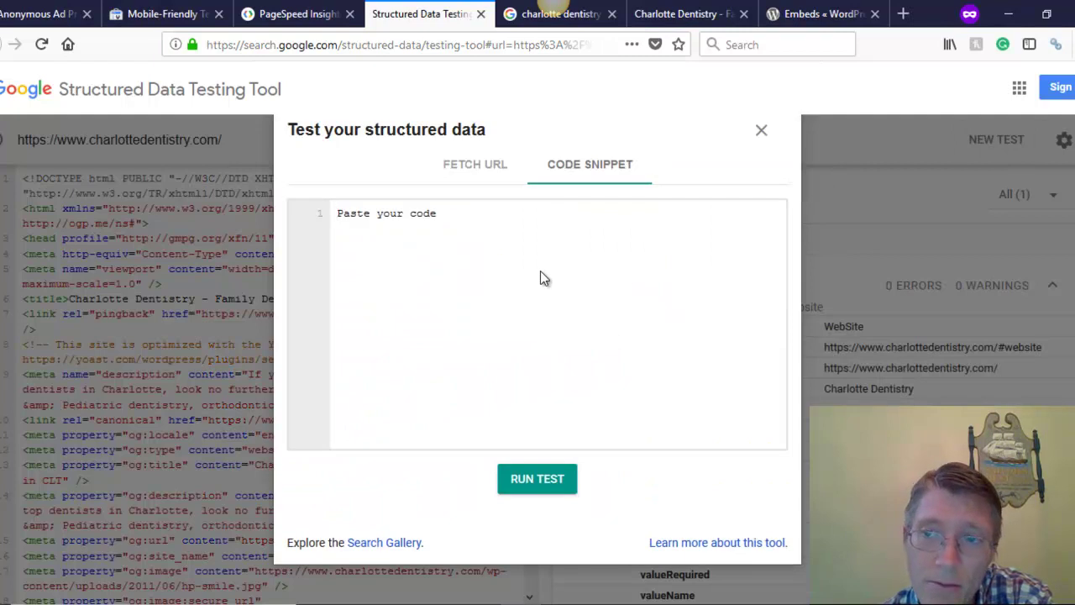
pyautogui.write('djooes this worklsdfasd on the')
pyautogui.press('BackSpace')
pyautogui.press('BackSpace')
pyautogui.write('he')
pyautogui.click(759, 132)
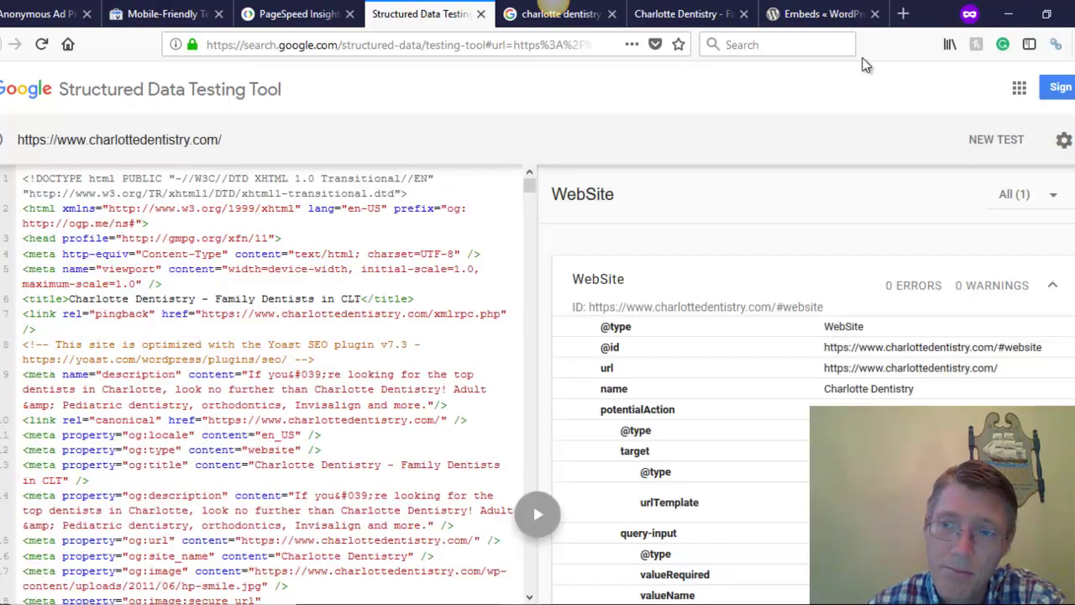
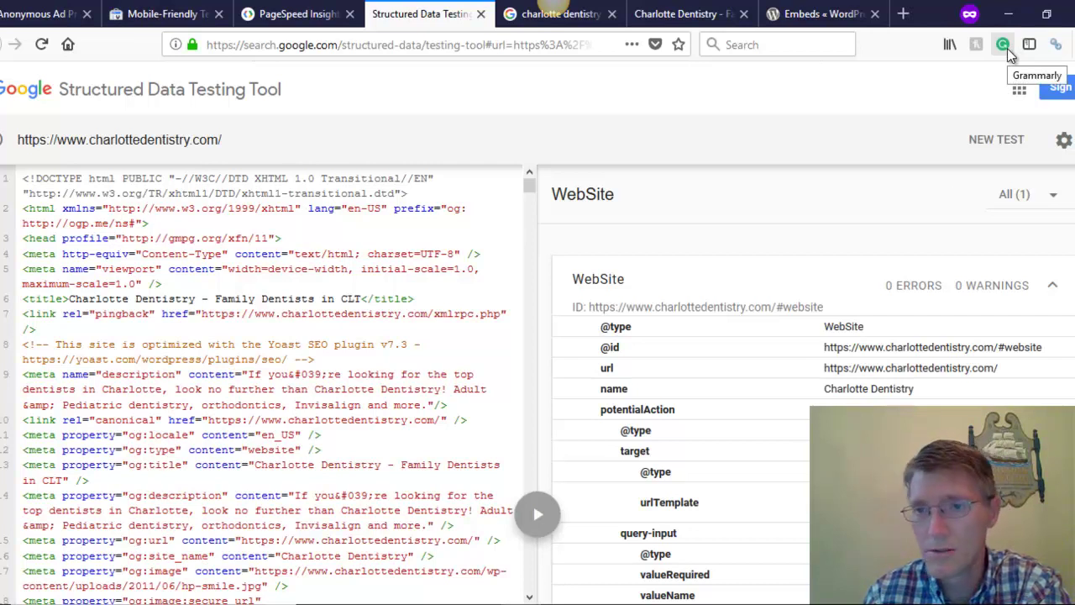
# - Switch back to the FREE SEO tools document and highlight the Loom entry
pyautogui.hotkey('alt', 'Tab')
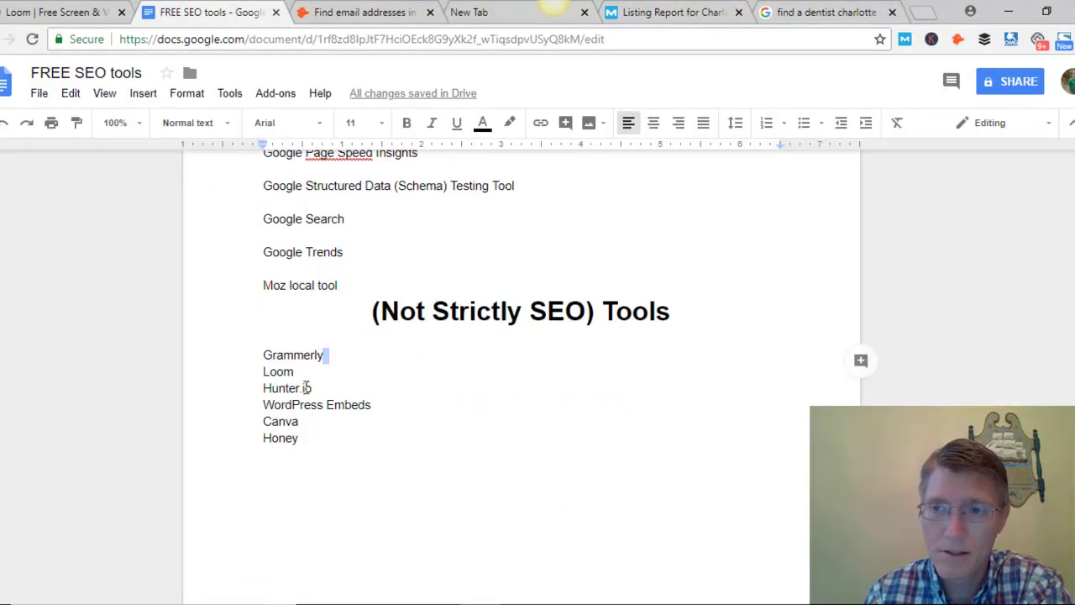
pyautogui.moveTo(304, 373); pyautogui.dragTo(254, 372)
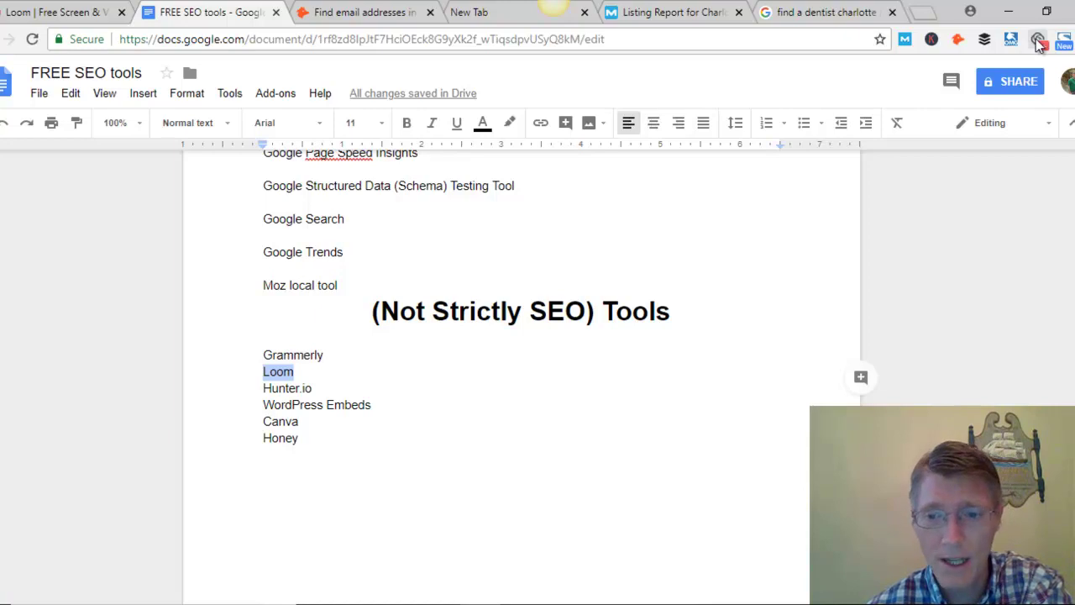
# - Switch to the Loom website, hide the MozBar overlay, and look over the homepage's record settings and sign-in options
pyautogui.click(84, 11)
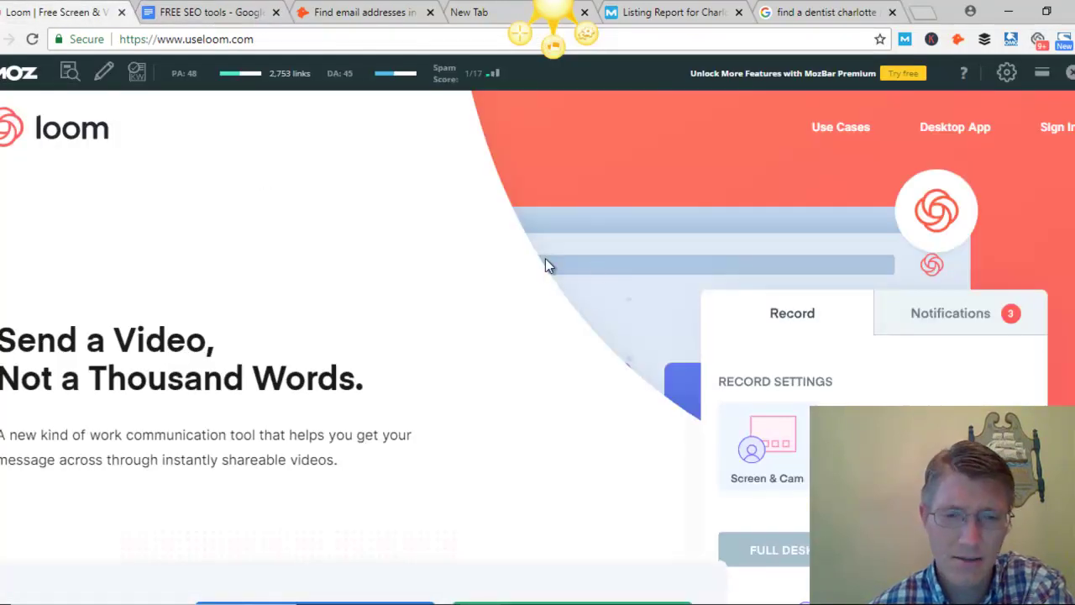
pyautogui.scroll(-2, 432, 298)
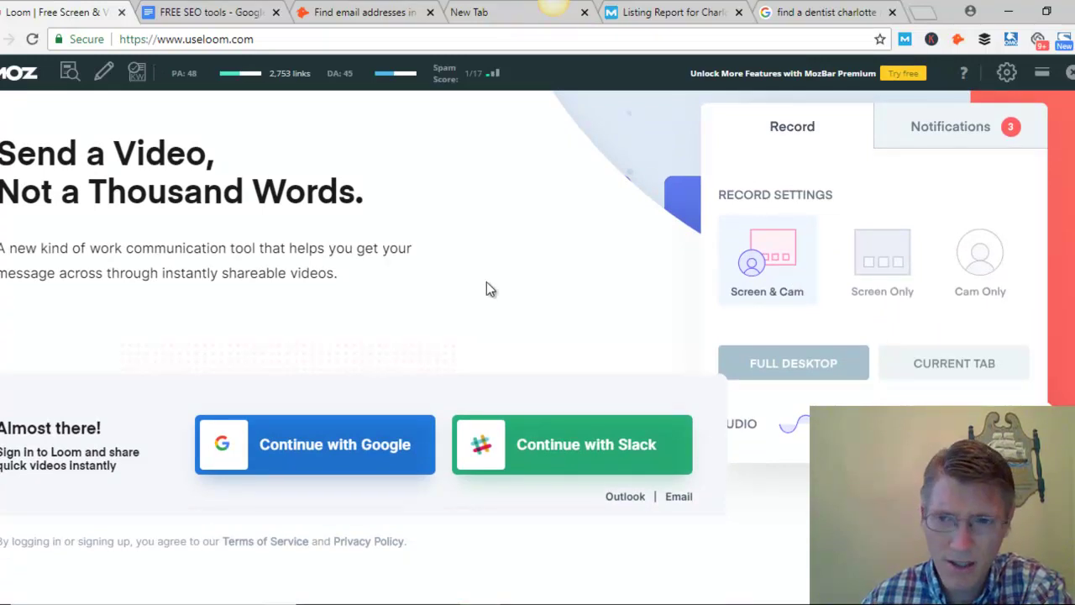
pyautogui.scroll(1, 517, 351)
pyautogui.scroll(1, 518, 352)
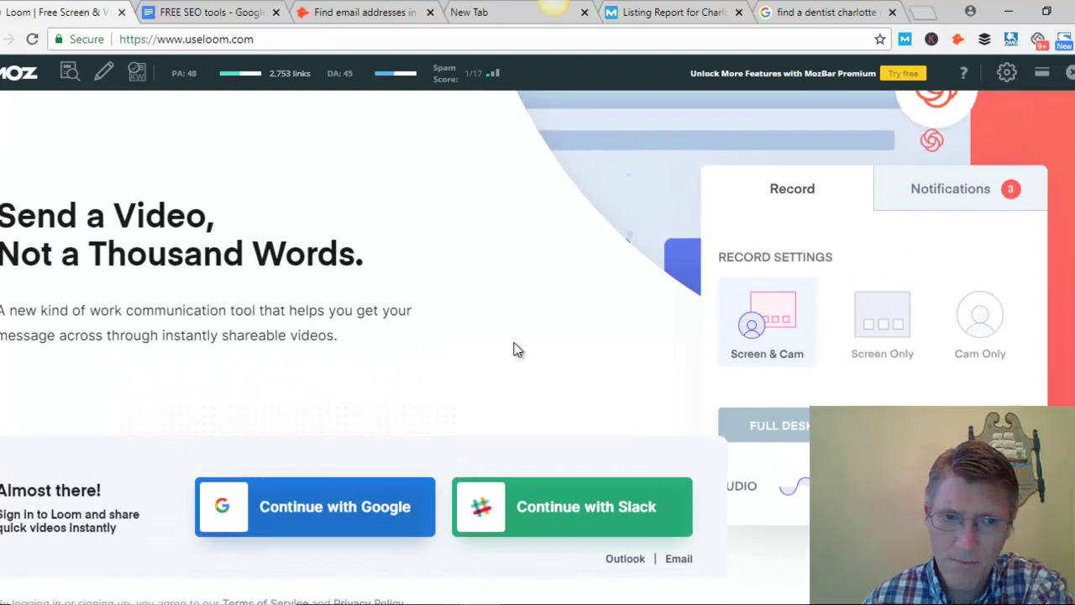
pyautogui.scroll(-1, 517, 351)
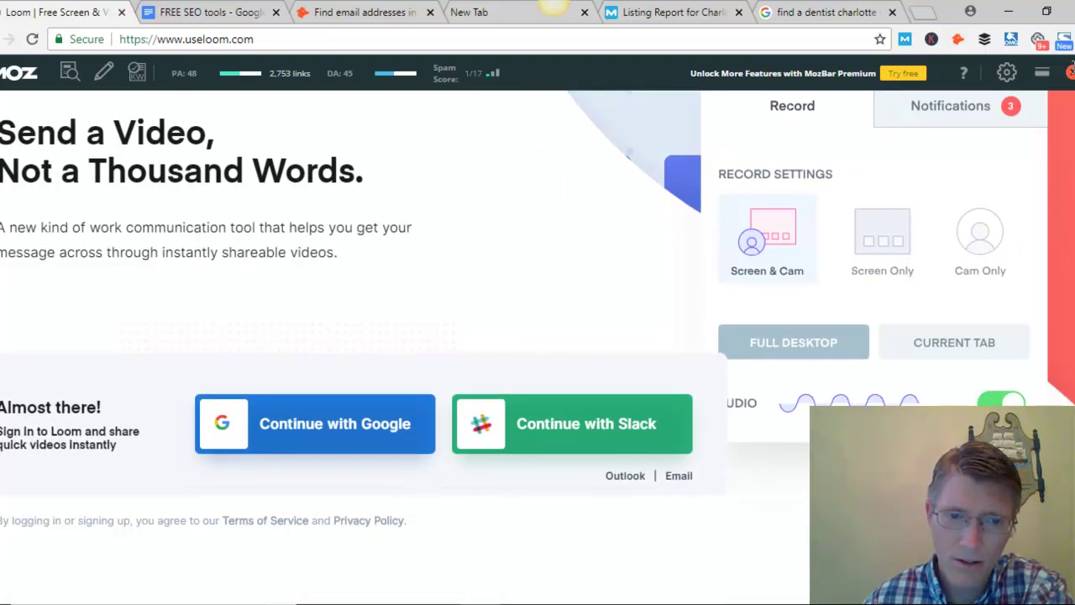
pyautogui.click(1071, 70)
pyautogui.scroll(2, 588, 336)
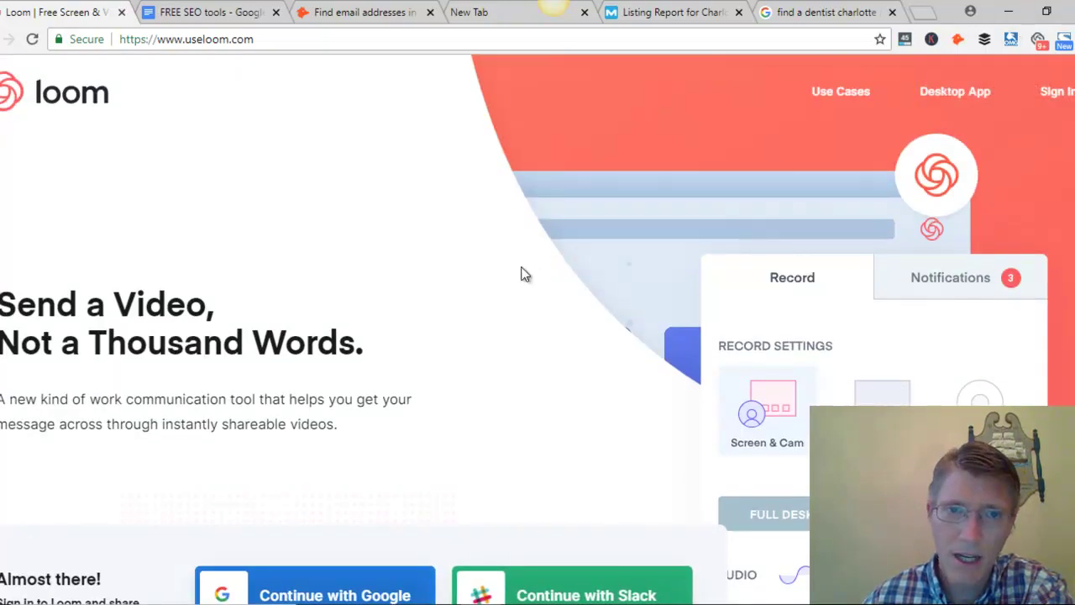
pyautogui.scroll(-2, 521, 275)
pyautogui.scroll(1, 521, 275)
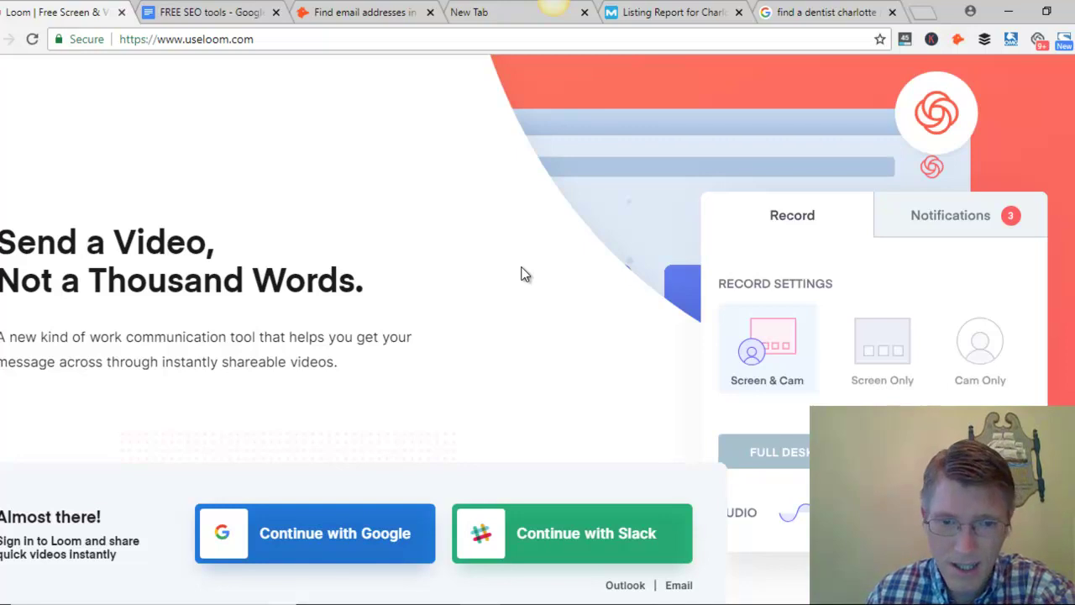
pyautogui.scroll(1, 1004, 156)
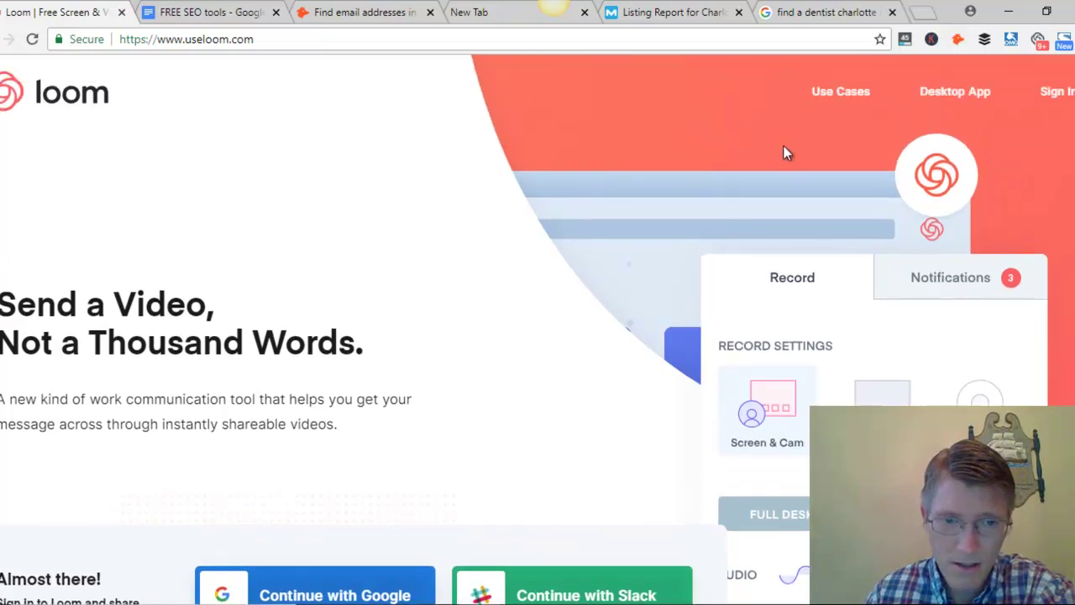
pyautogui.scroll(-2, 1050, 149)
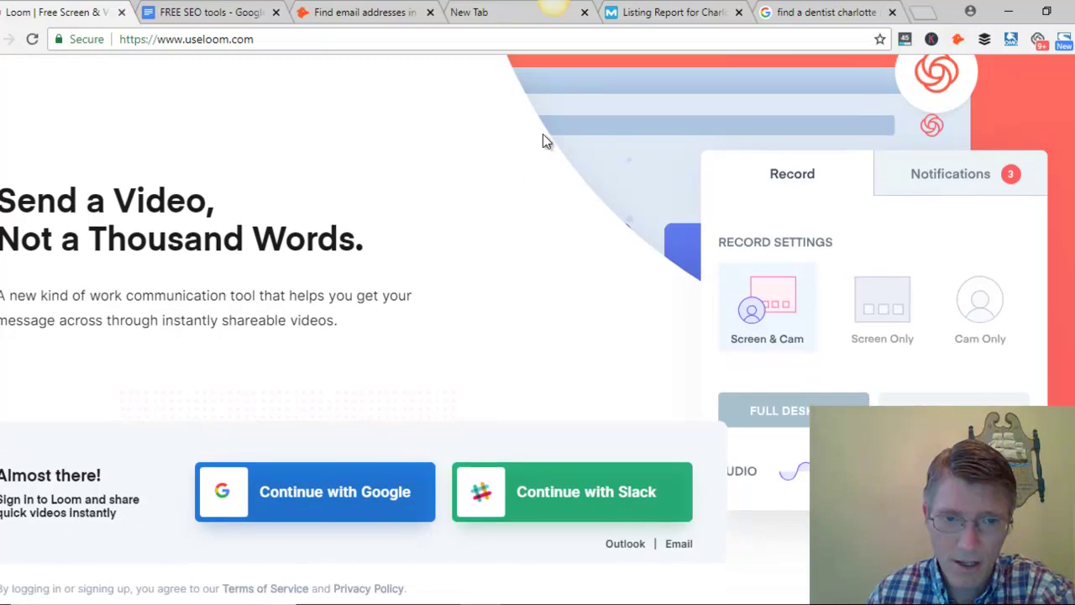
# - Return to the FREE SEO tools document and highlight the Hunter.io entry
pyautogui.click(201, 14)
pyautogui.click(331, 372)
pyautogui.moveTo(319, 391); pyautogui.dragTo(269, 390)
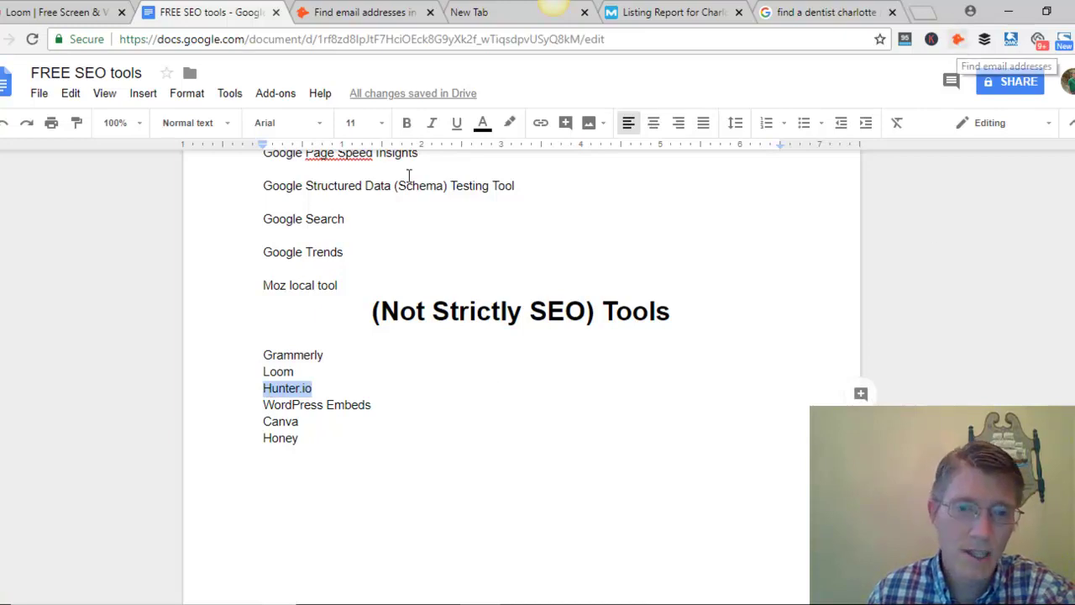
pyautogui.click(375, 19)
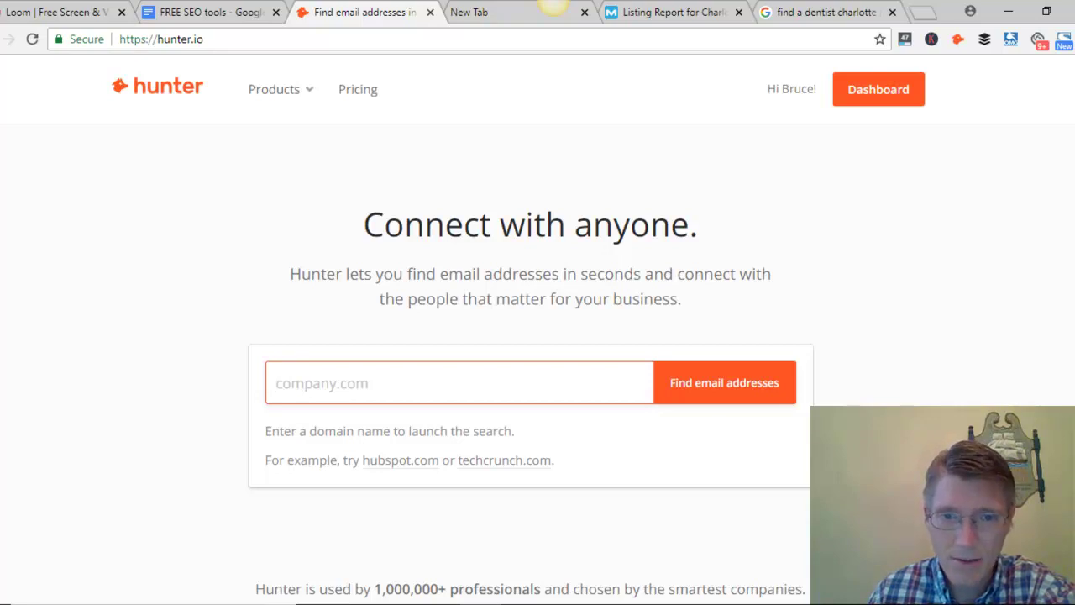
pyautogui.hotkey('alt', 'Tab')
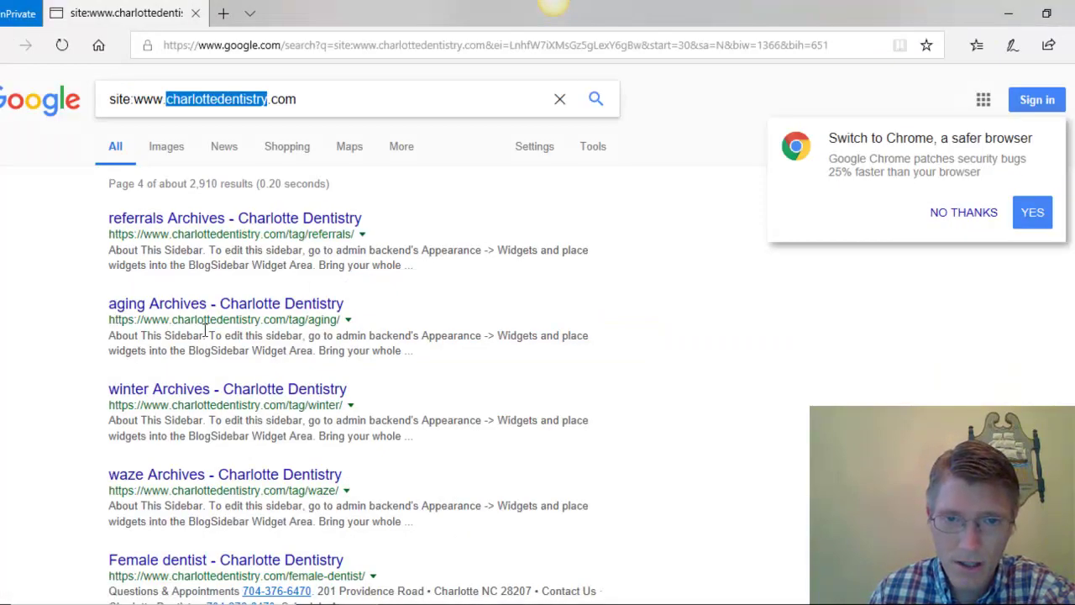
pyautogui.moveTo(109, 235); pyautogui.dragTo(288, 237)
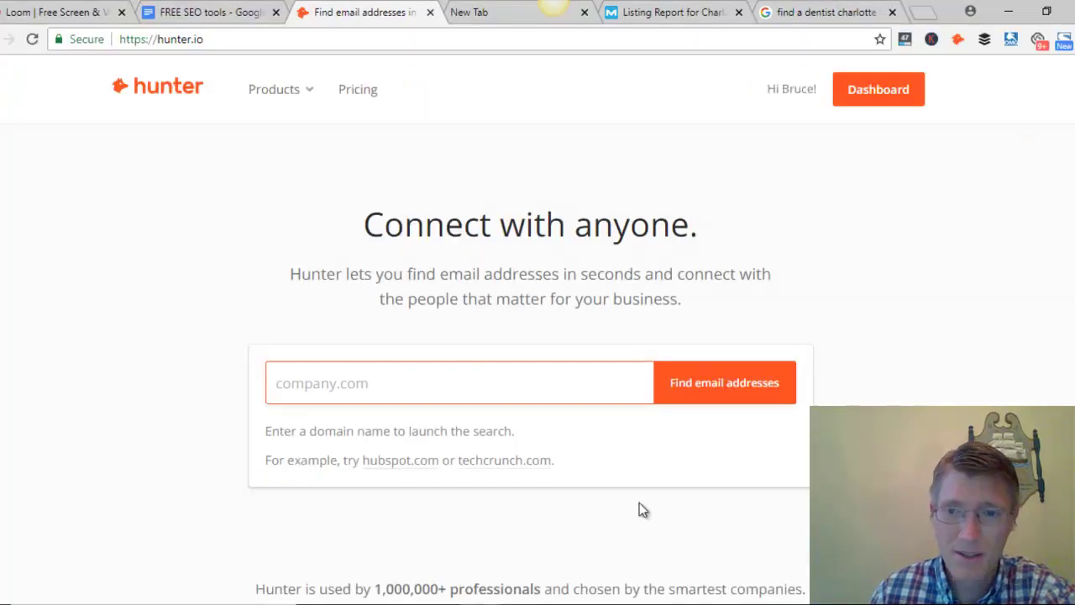
pyautogui.write('https://www.charlottedentistry.com/')
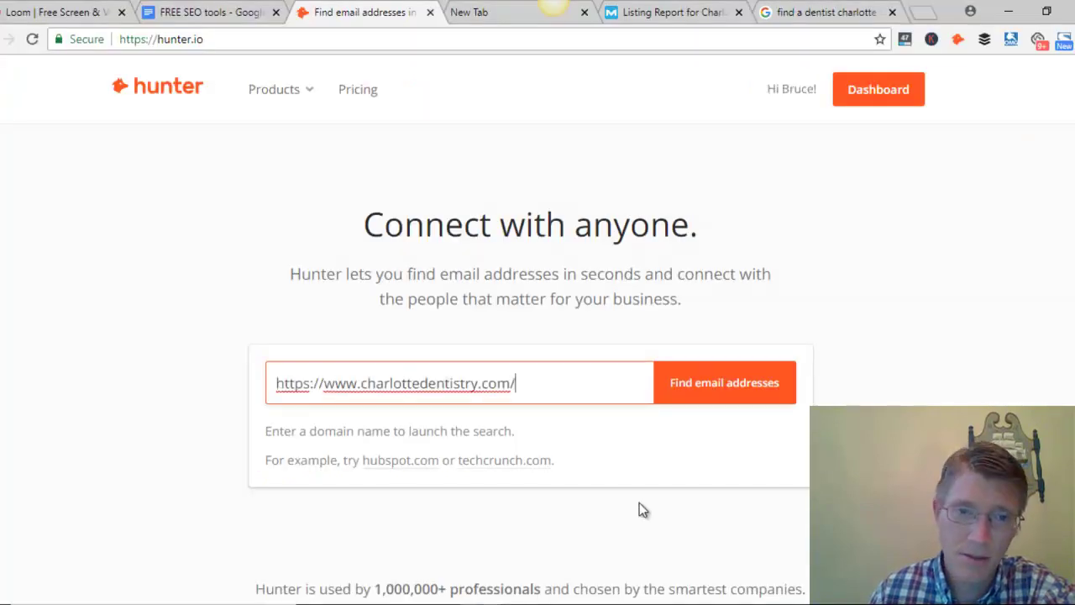
pyautogui.press('Return')
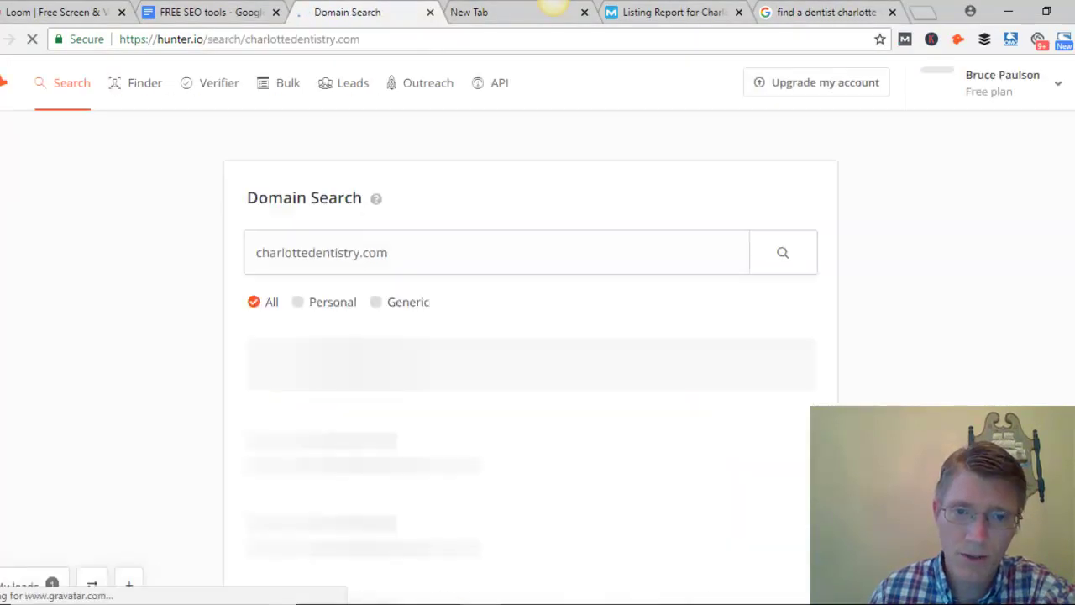
pyautogui.scroll(-1, 1069, 336)
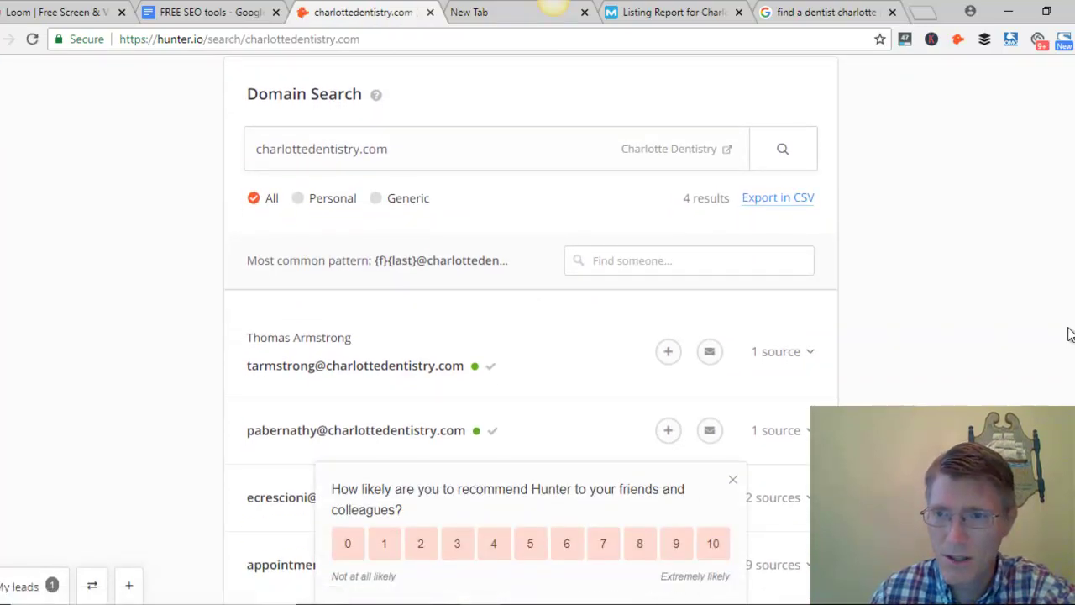
pyautogui.scroll(-1, 1069, 330)
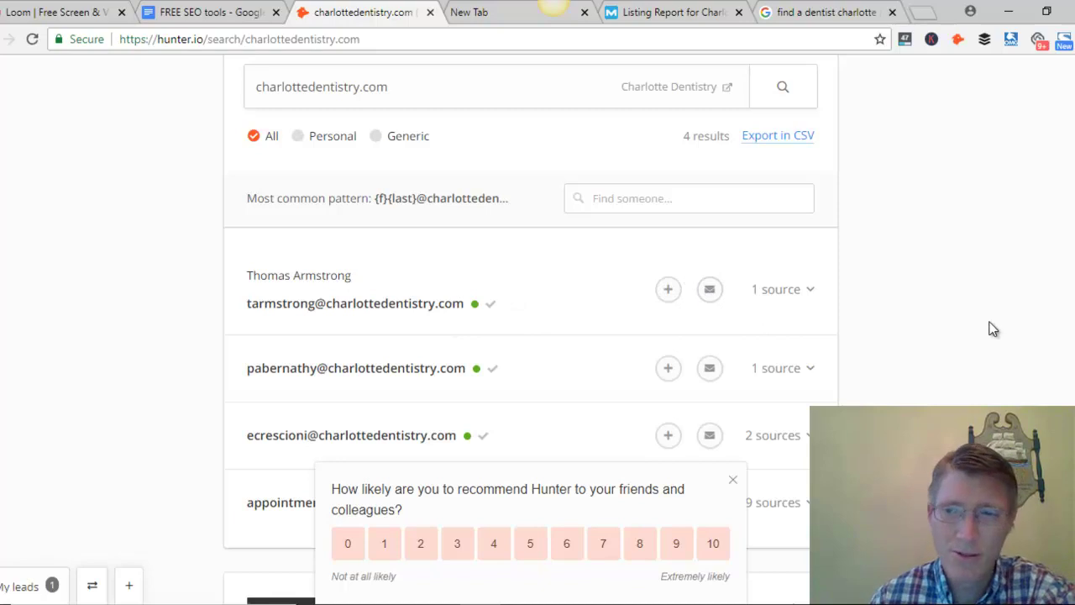
pyautogui.scroll(-1, 989, 328)
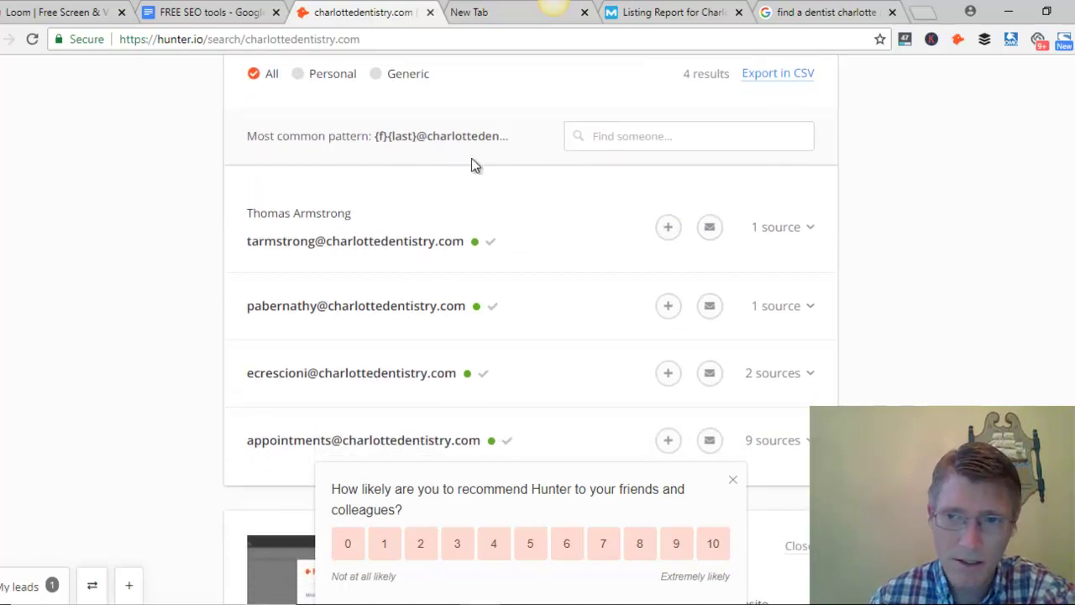
pyautogui.scroll(-1, 919, 280)
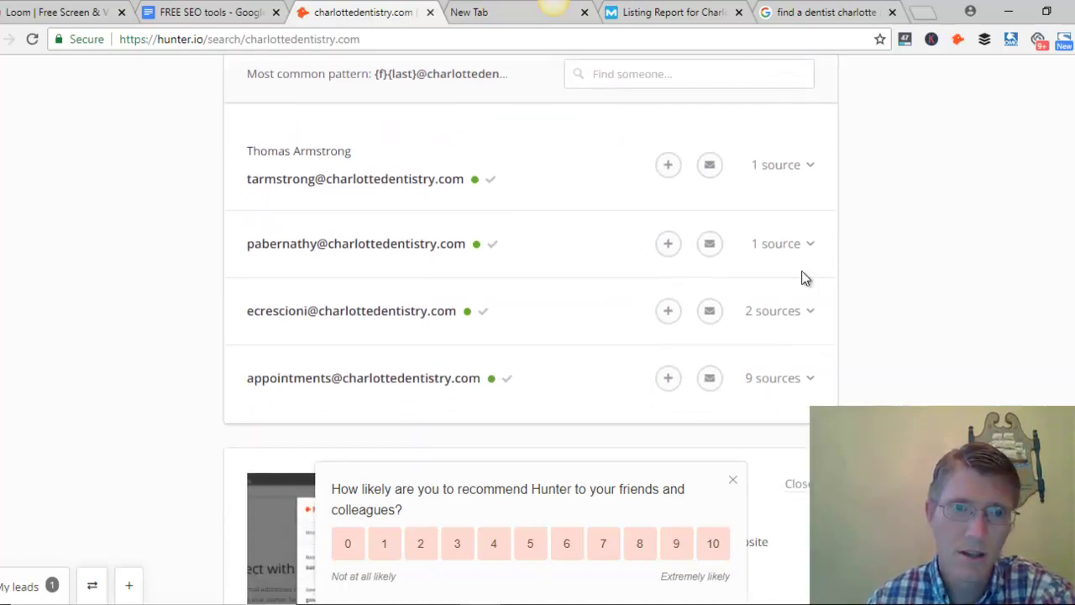
pyautogui.scroll(-2, 537, 194)
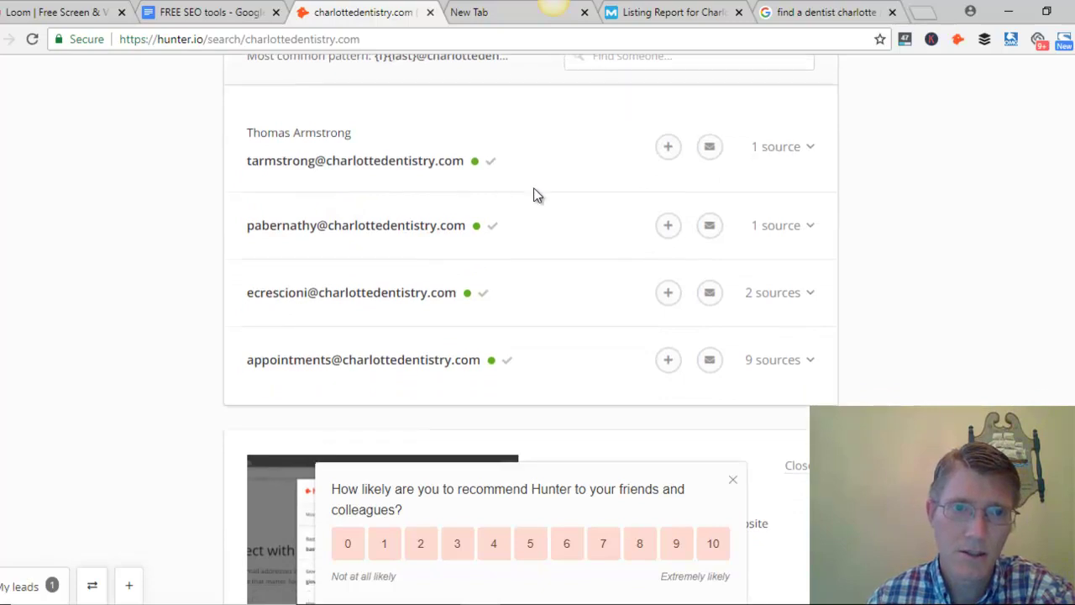
pyautogui.scroll(2, 647, 252)
pyautogui.moveTo(475, 244)
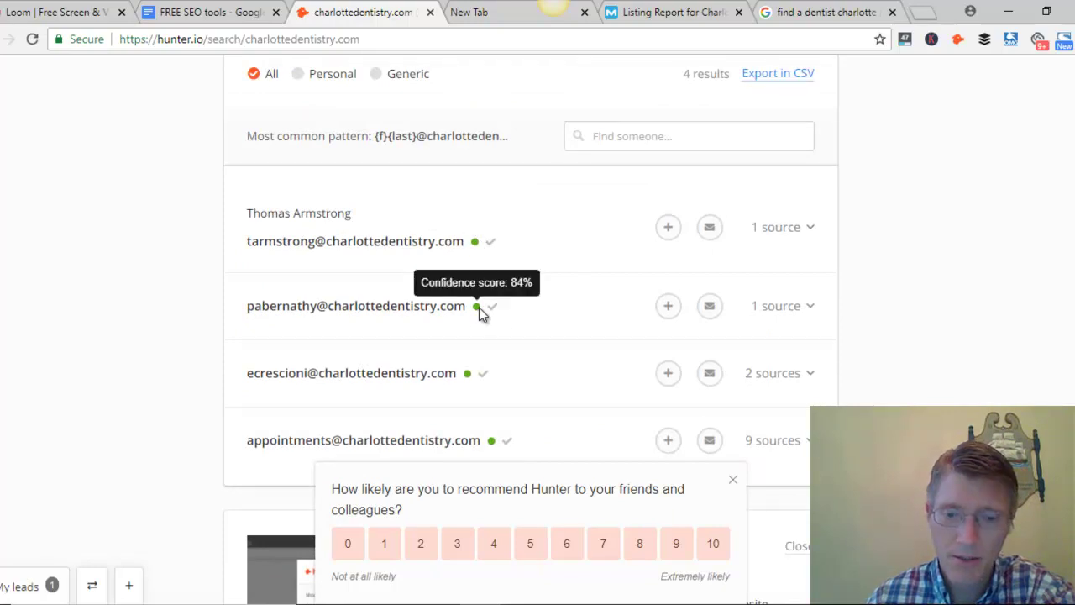
pyautogui.moveTo(477, 306)
pyautogui.moveTo(469, 377)
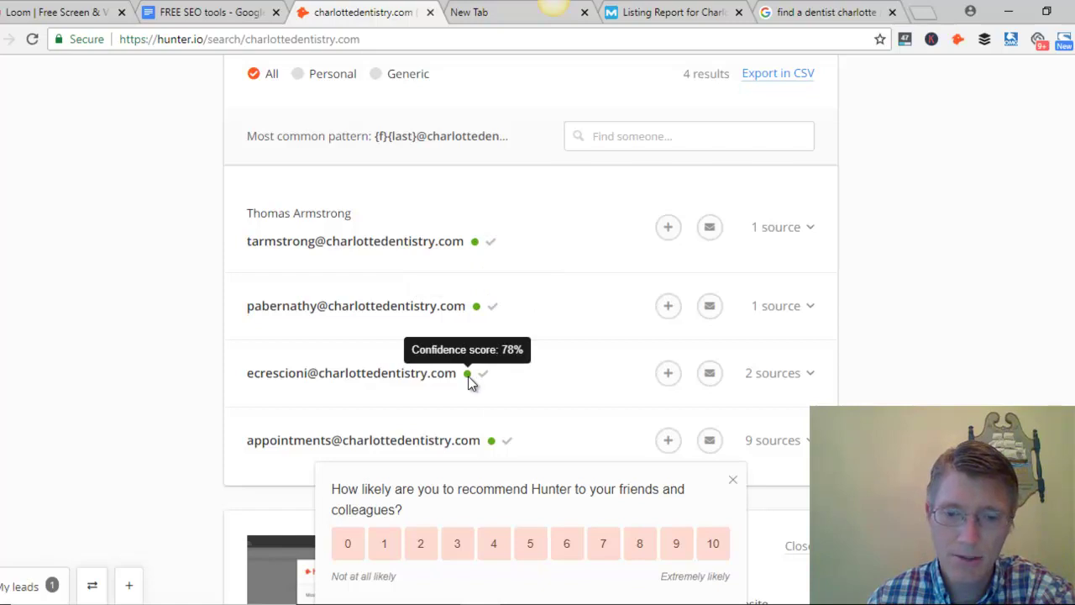
pyautogui.scroll(-3, 616, 323)
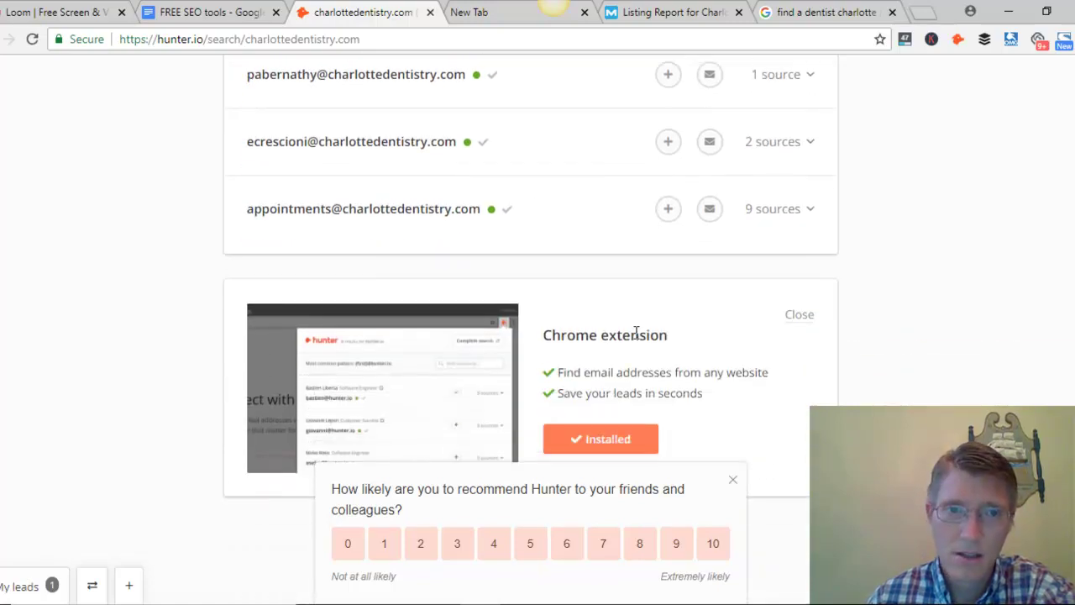
pyautogui.scroll(5, 636, 331)
pyautogui.scroll(-1, 270, 404)
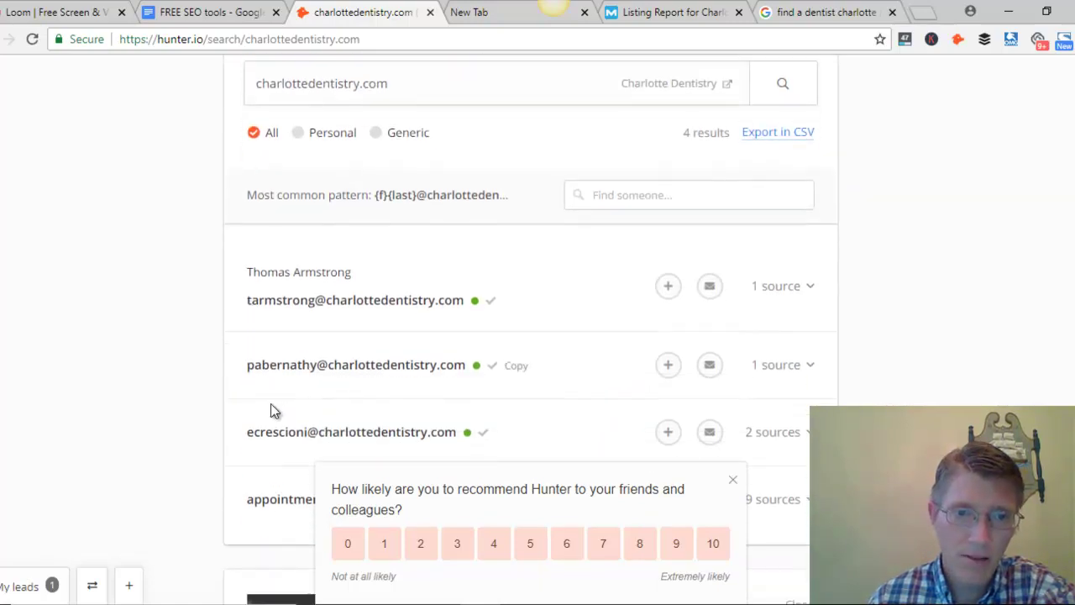
pyautogui.scroll(-2, 340, 300)
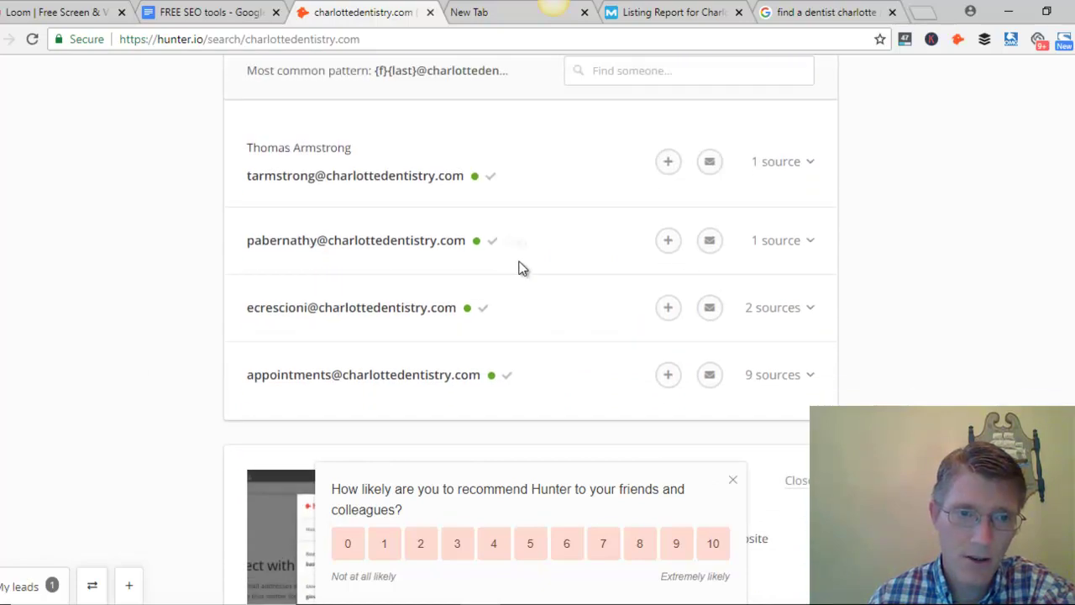
pyautogui.scroll(4, 1039, 300)
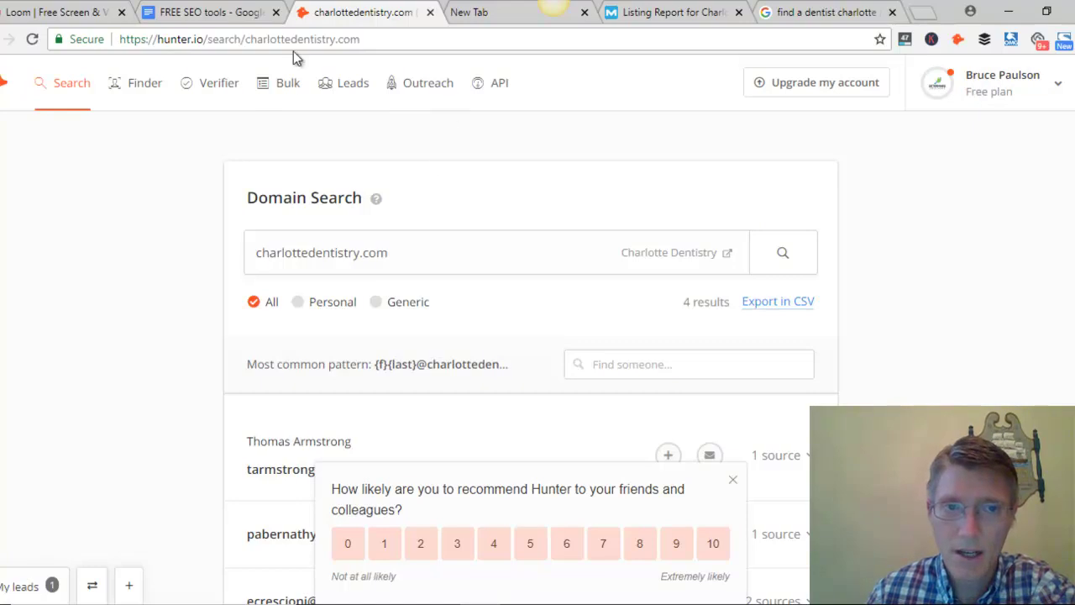
# - Highlight WordPress Embeds in the FREE SEO tools document, and review the supported sites on the WordPress Codex Embeds page in Firefox
pyautogui.click(220, 17)
pyautogui.moveTo(382, 405); pyautogui.dragTo(269, 407)
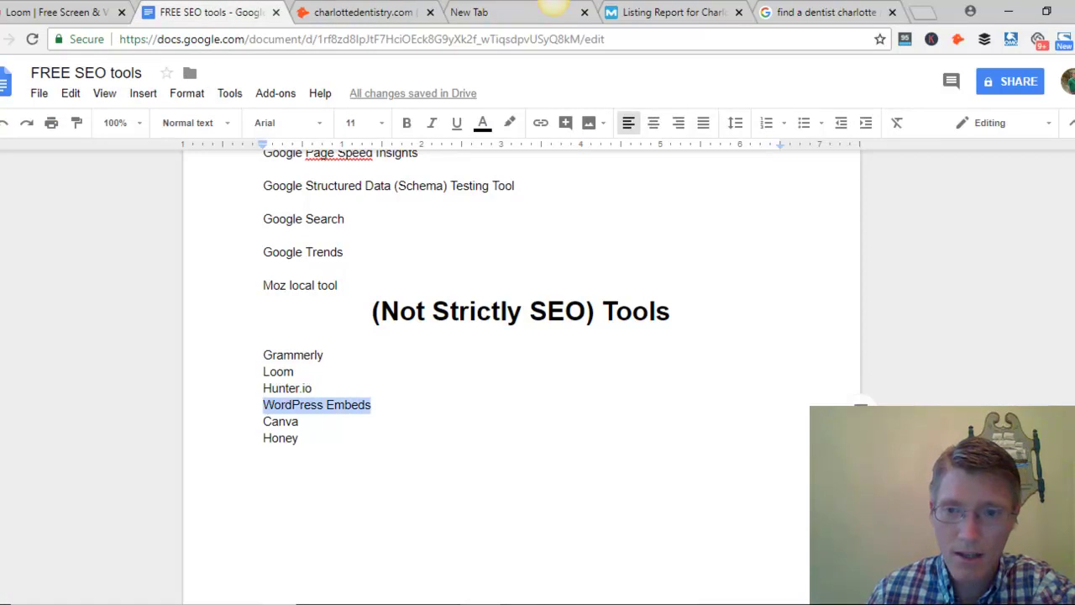
pyautogui.moveTo(521, 604)
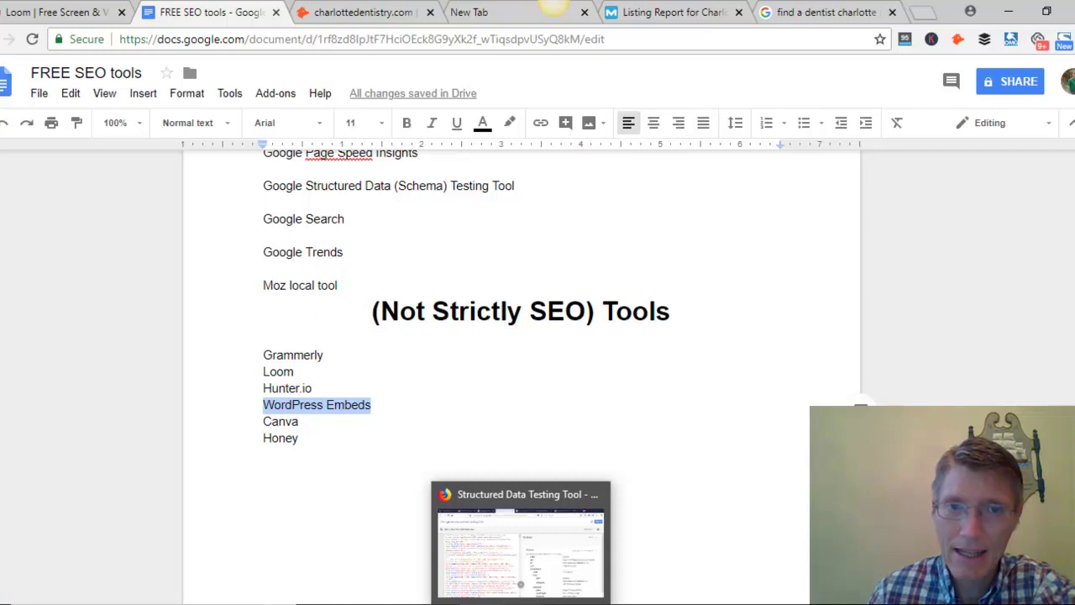
pyautogui.click(520, 604)
pyautogui.click(822, 14)
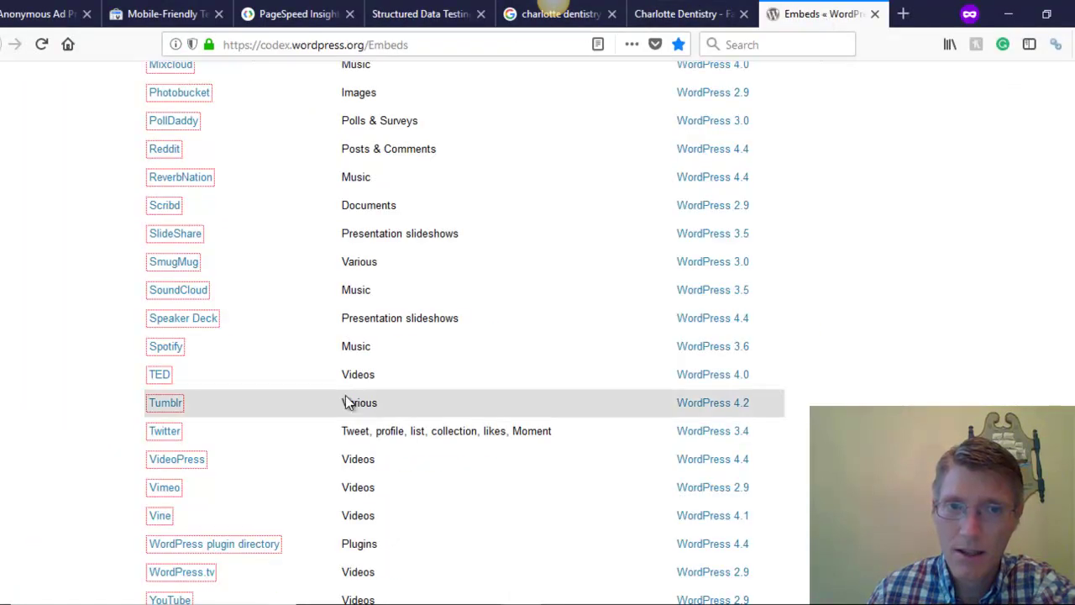
pyautogui.scroll(8, 451, 328)
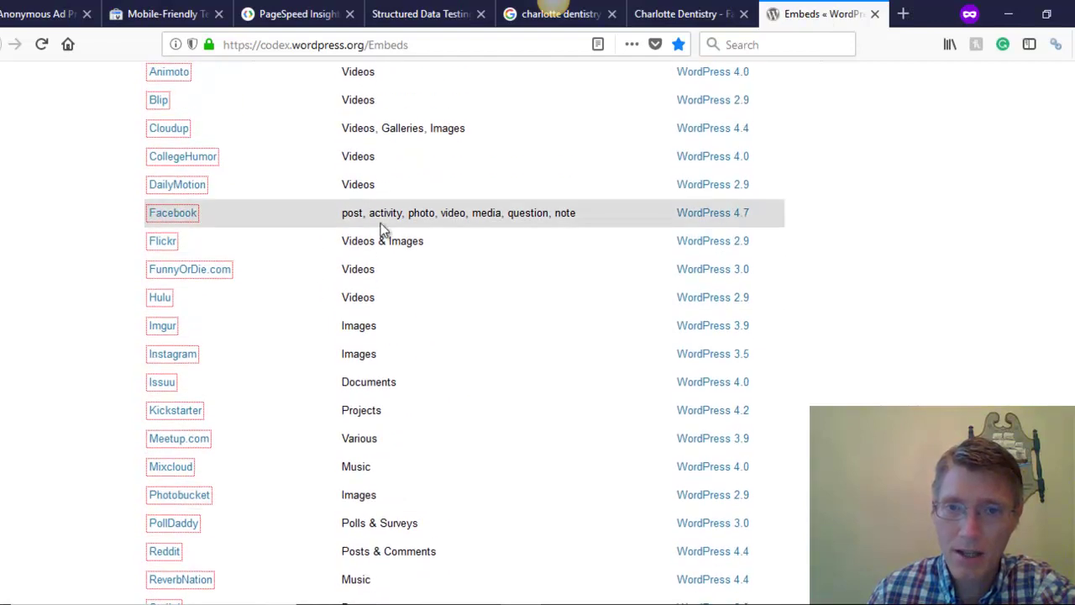
pyautogui.scroll(-3, 378, 230)
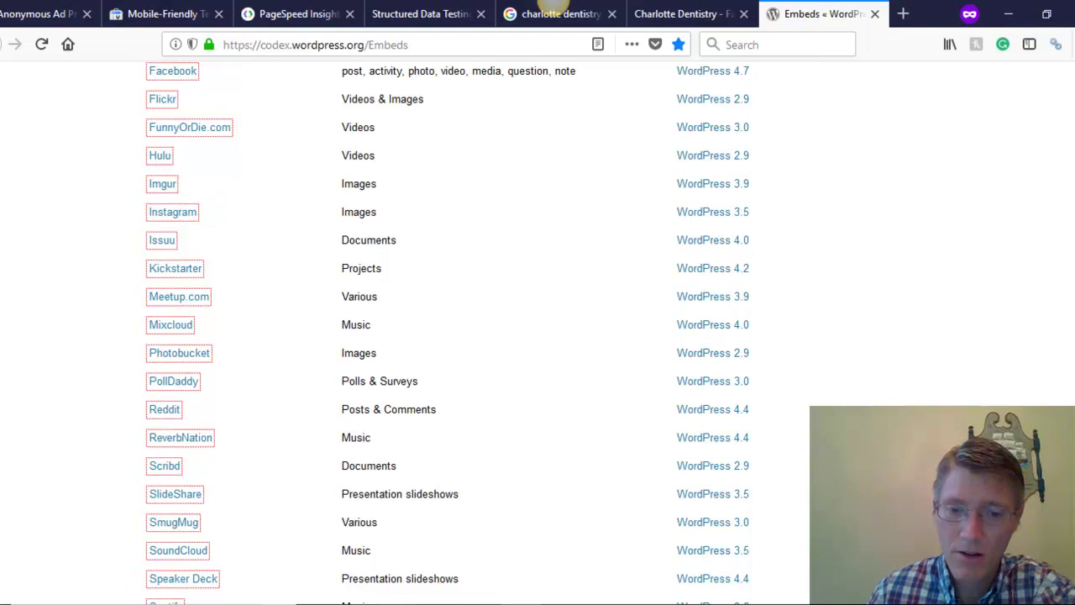
# - Switch to Edge, search Google for "instagram.com dentist", and open the first Instagram result in a new tab
pyautogui.hotkey('alt', 'Tab')
pyautogui.moveTo(342, 103); pyautogui.dragTo(104, 101)
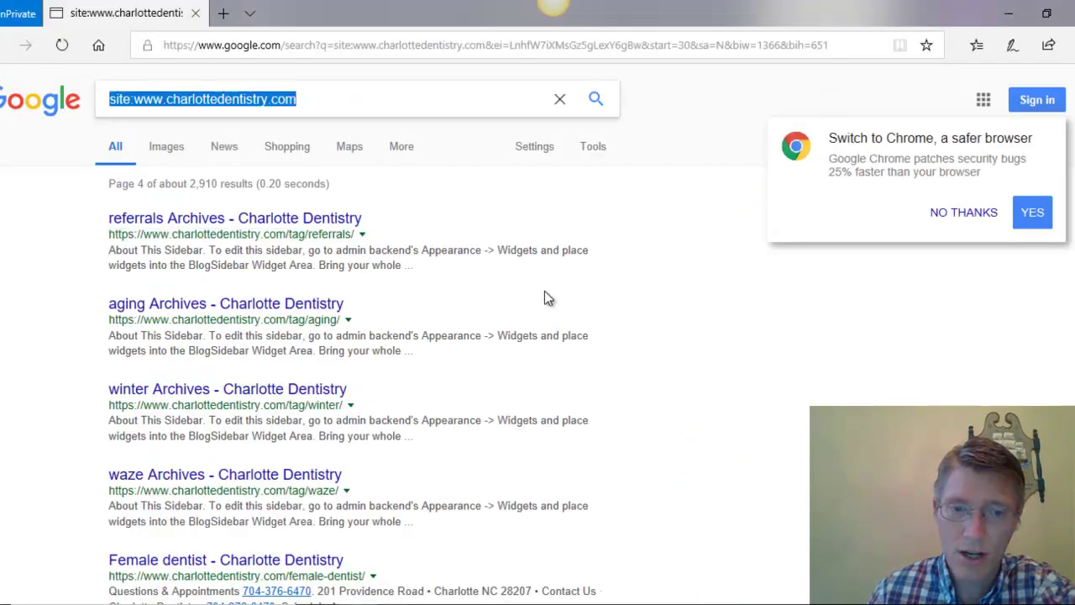
pyautogui.write('instagra')
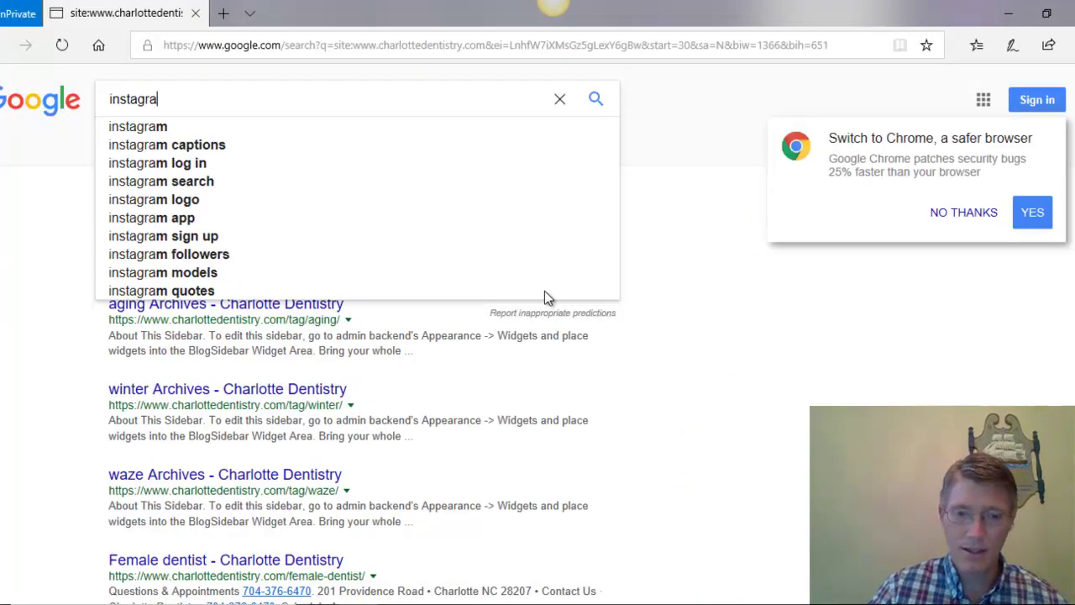
pyautogui.write('m.com dent')
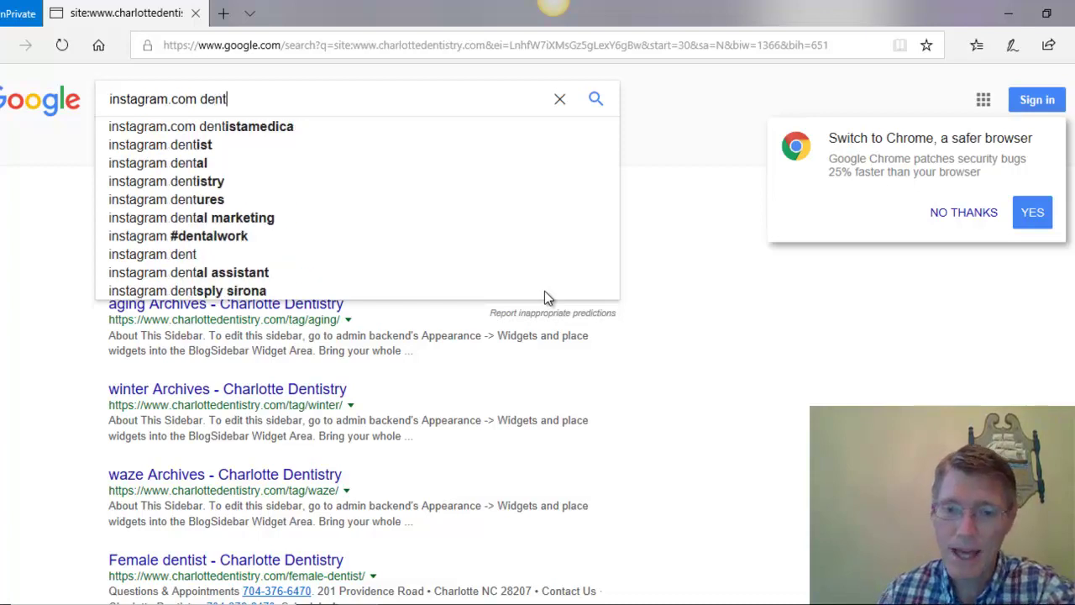
pyautogui.write('ist')
pyautogui.press('Return')
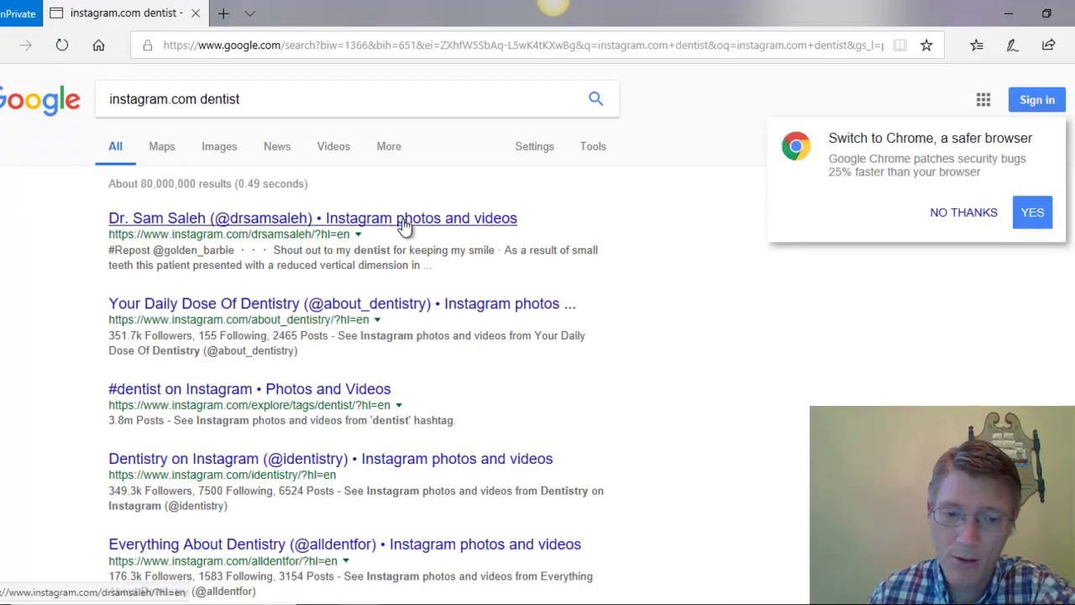
pyautogui.rightClick(404, 220)
pyautogui.click(427, 238)
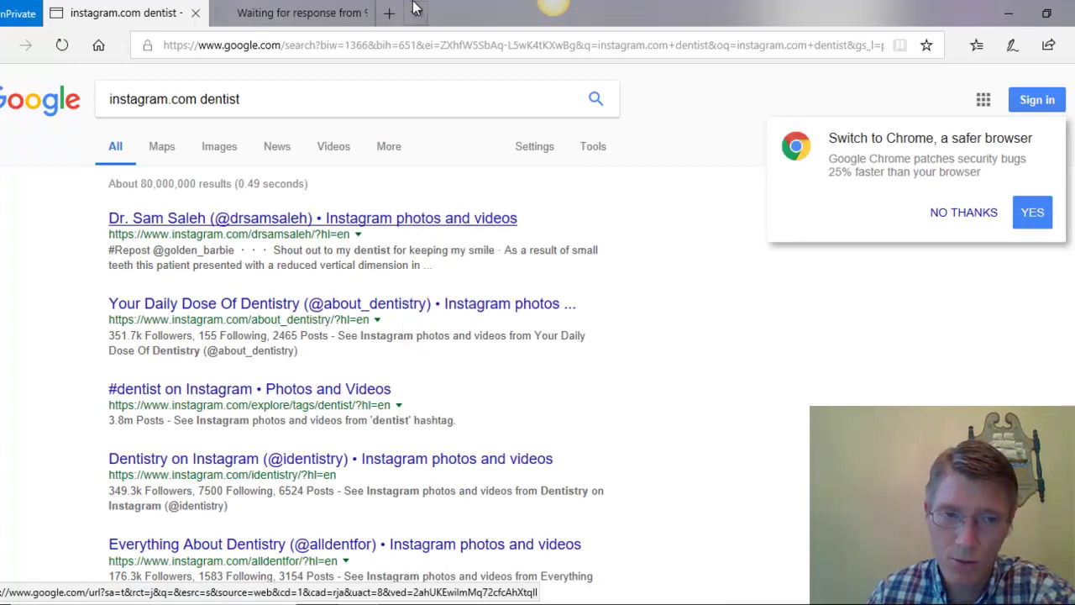
# - Open the "Facial Aesthetic Smile Makeover" before-and-after post from the dentist's Instagram profile
pyautogui.click(319, 24)
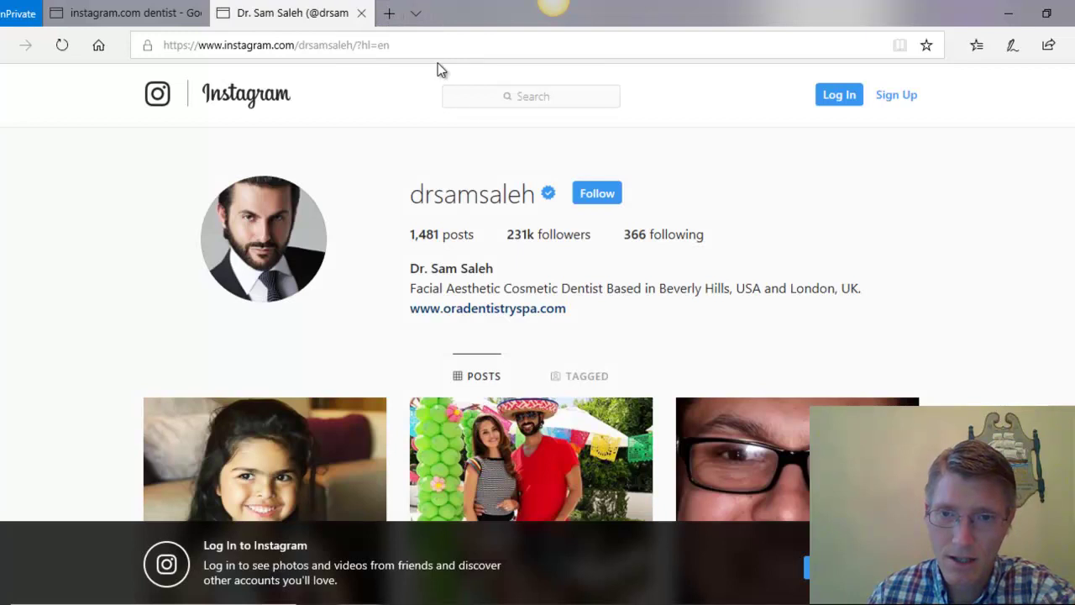
pyautogui.scroll(-3, 497, 267)
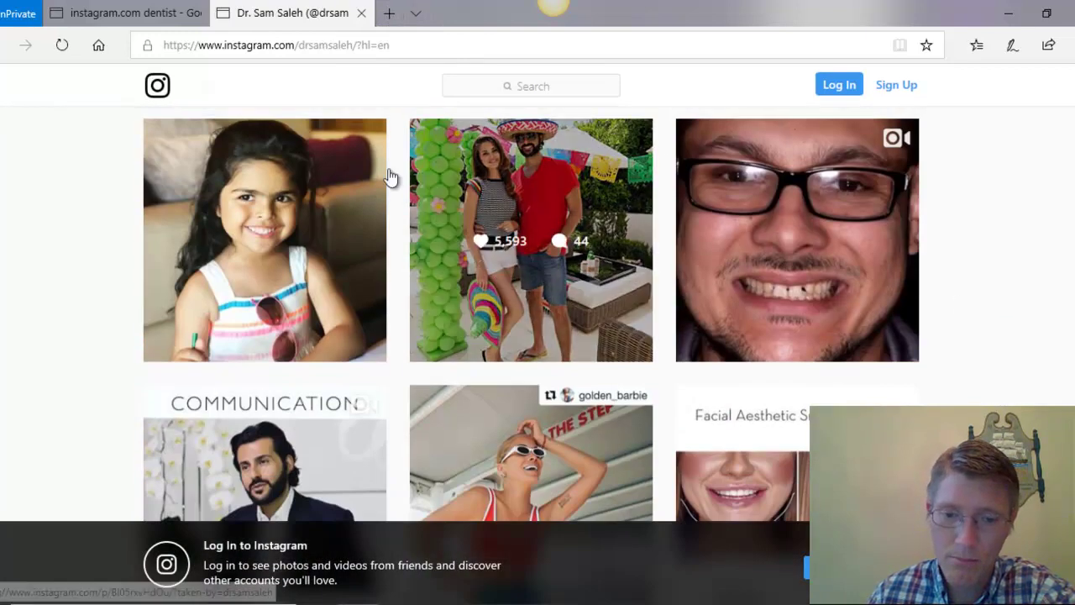
pyautogui.scroll(-2, 393, 178)
pyautogui.scroll(-1, 393, 178)
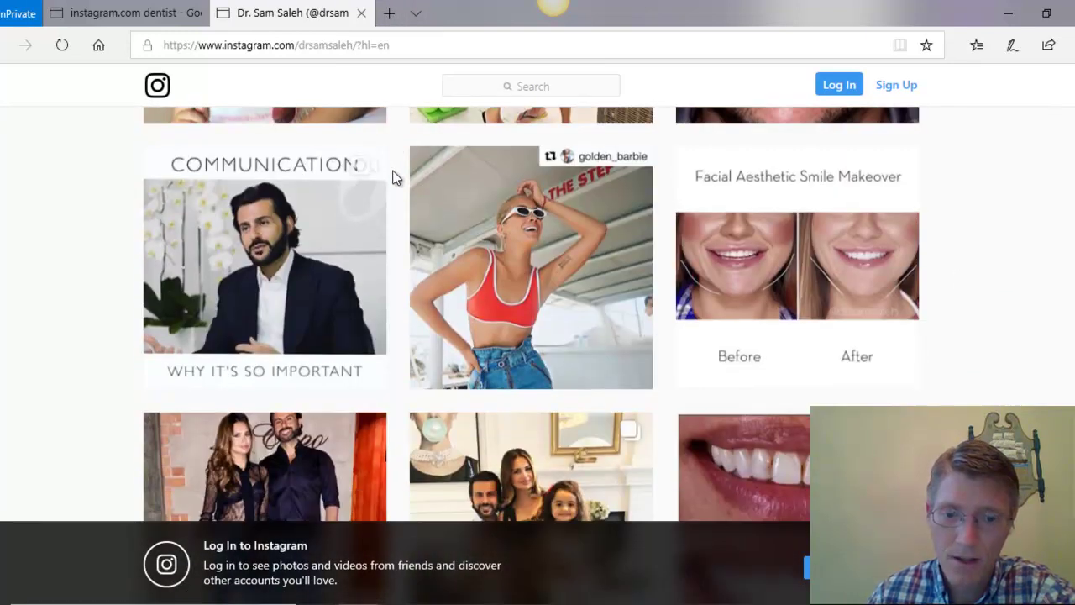
pyautogui.click(793, 324)
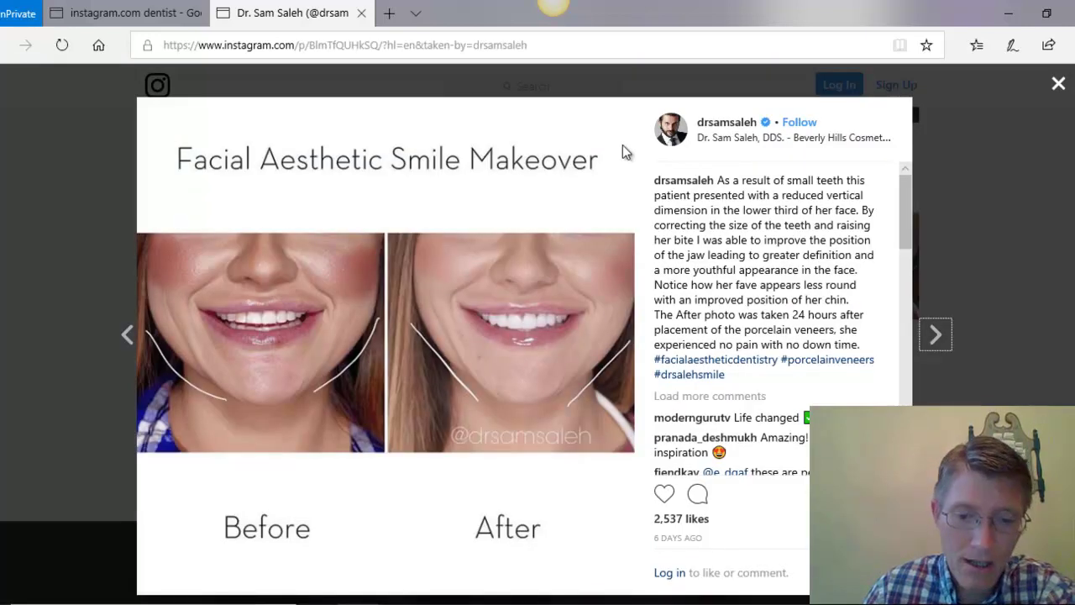
# - Copy the web address of the open Instagram post
pyautogui.click(536, 44)
pyautogui.hotkey('ctrl', 'c')
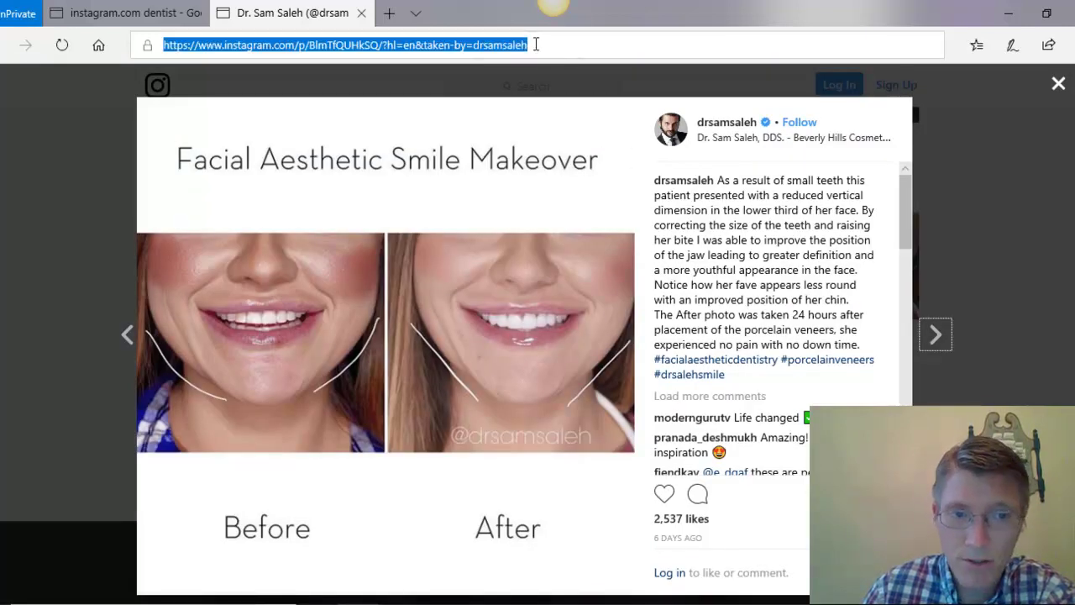
pyautogui.rightClick(307, 46)
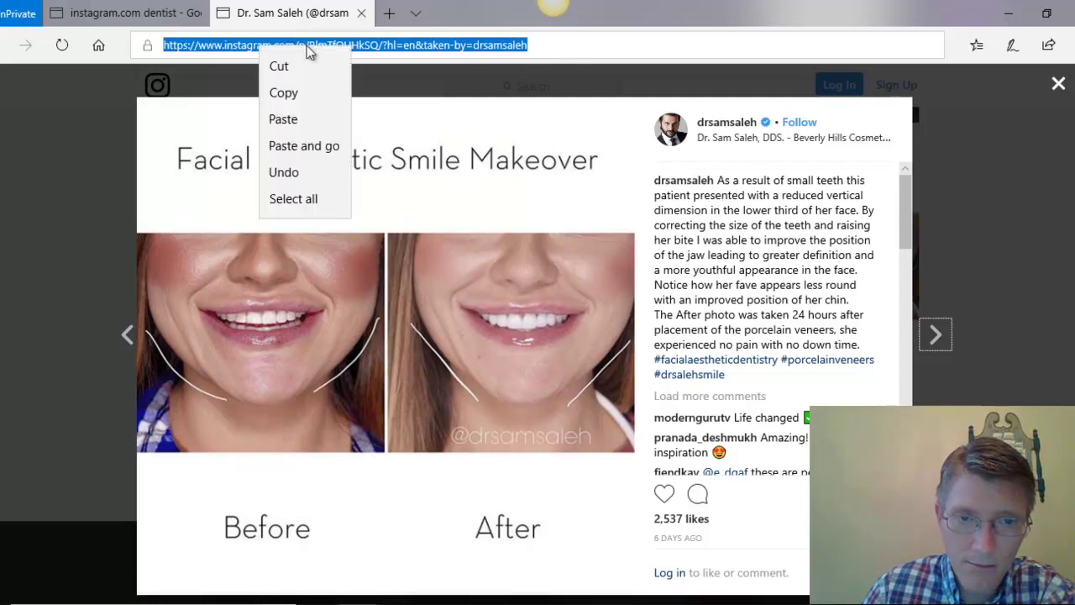
pyautogui.click(277, 93)
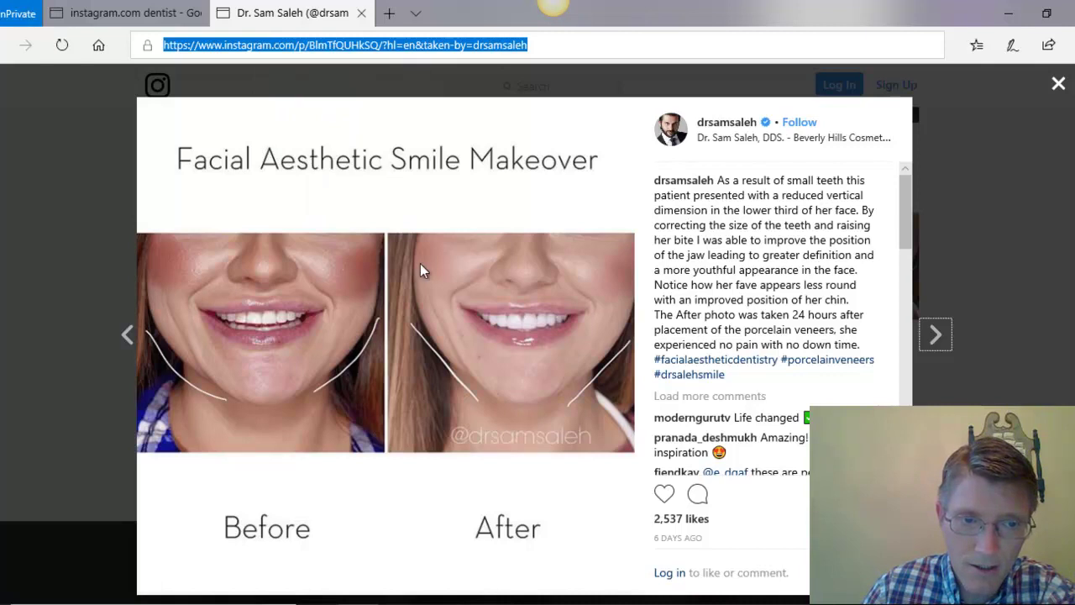
# - Switch to the FREE SEO tools document in Chrome and paste the Instagram post's address on its own line below the Honey entry
pyautogui.moveTo(561, 604)
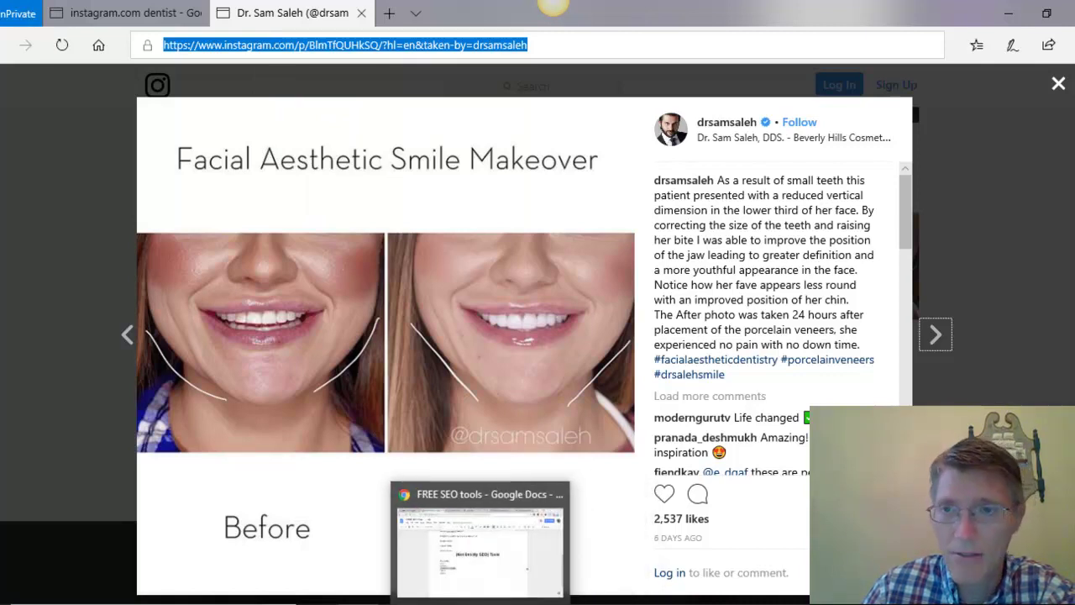
pyautogui.click(486, 604)
pyautogui.click(342, 463)
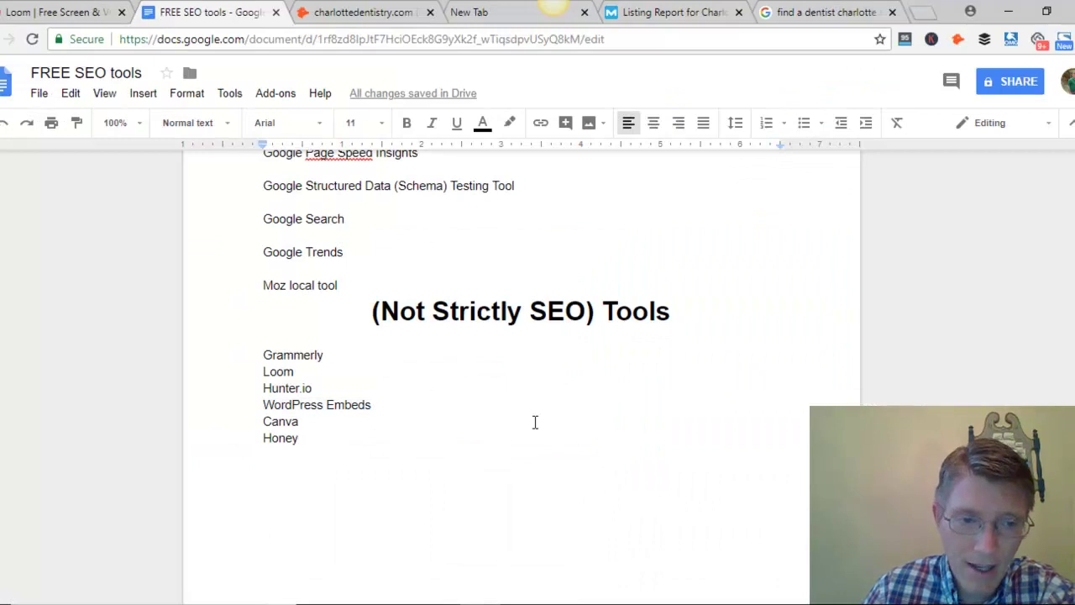
pyautogui.press('Return')
pyautogui.press('Return')
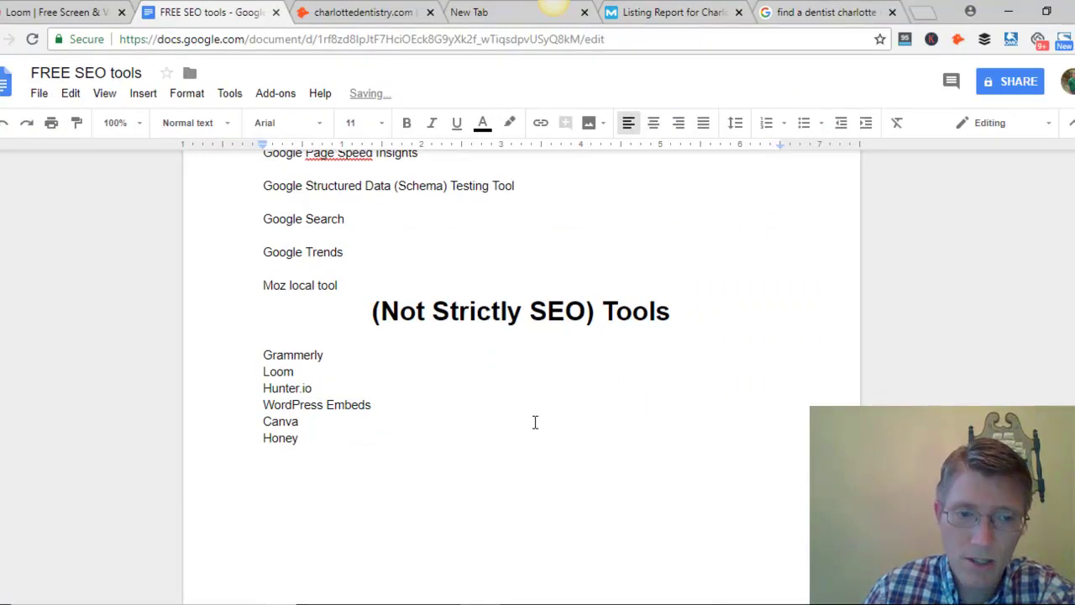
pyautogui.hotkey('ctrl', 'v')
pyautogui.click(693, 398)
pyautogui.scroll(-2, 706, 480)
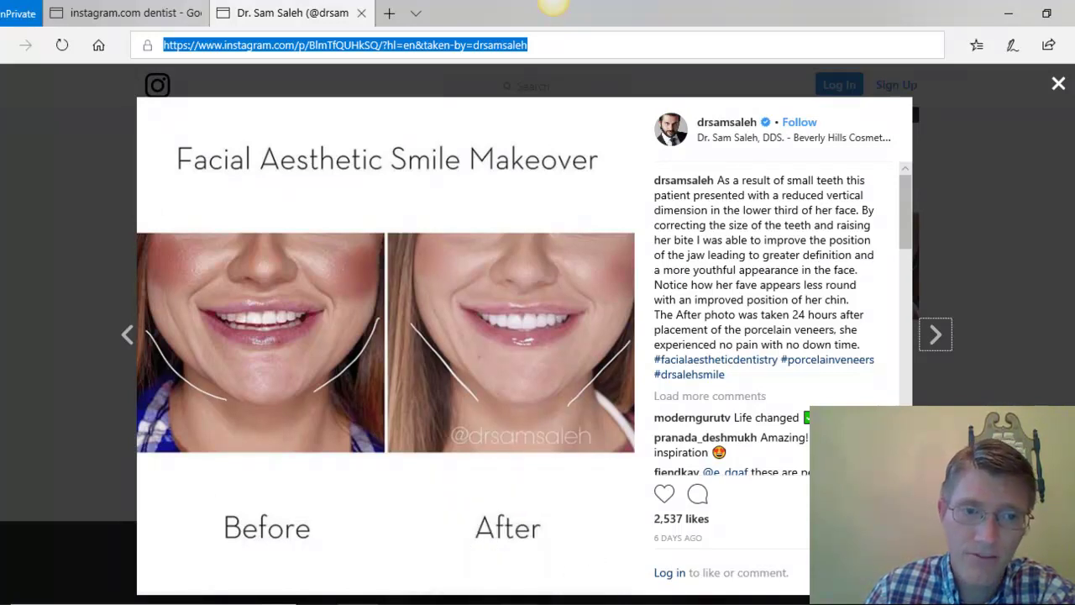
# - Switch to the WordPress Codex Embeds page in Firefox and review the supported services down to the Notes below YouTube
pyautogui.moveTo(480, 601)
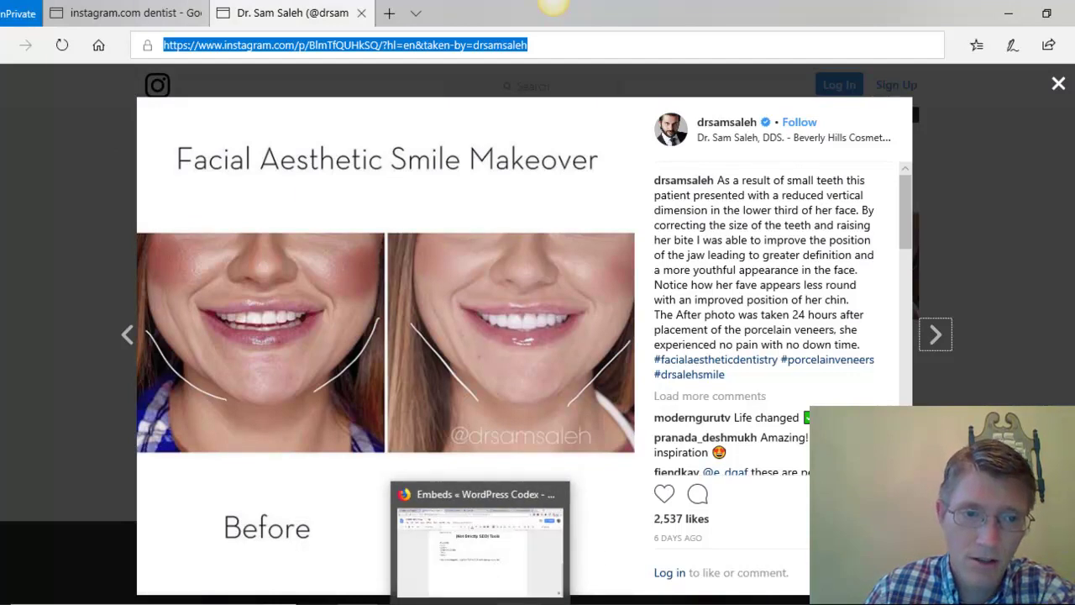
pyautogui.click(516, 602)
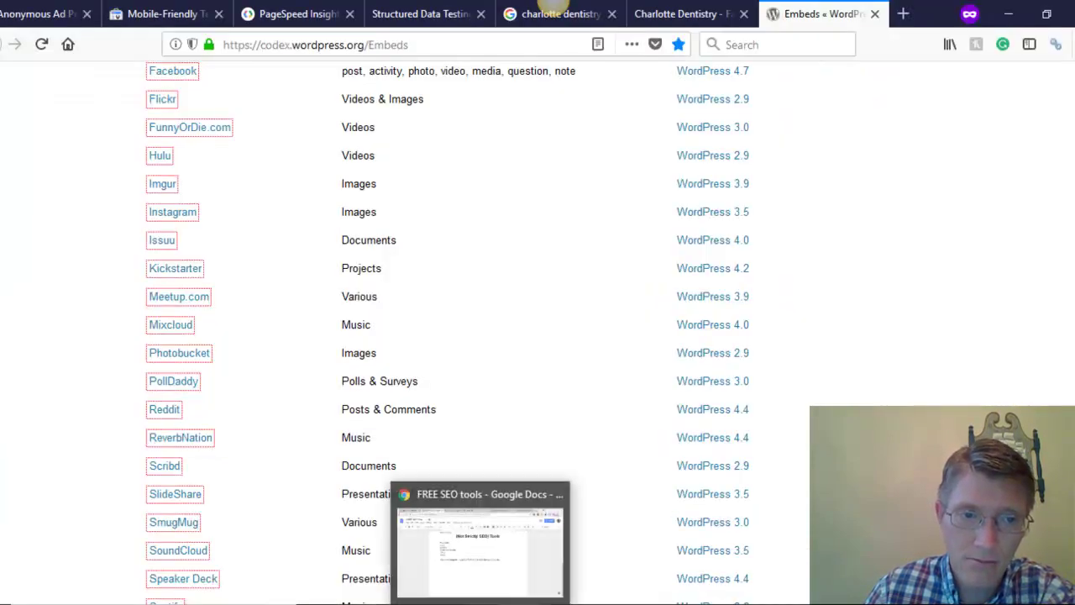
pyautogui.scroll(-4, 202, 278)
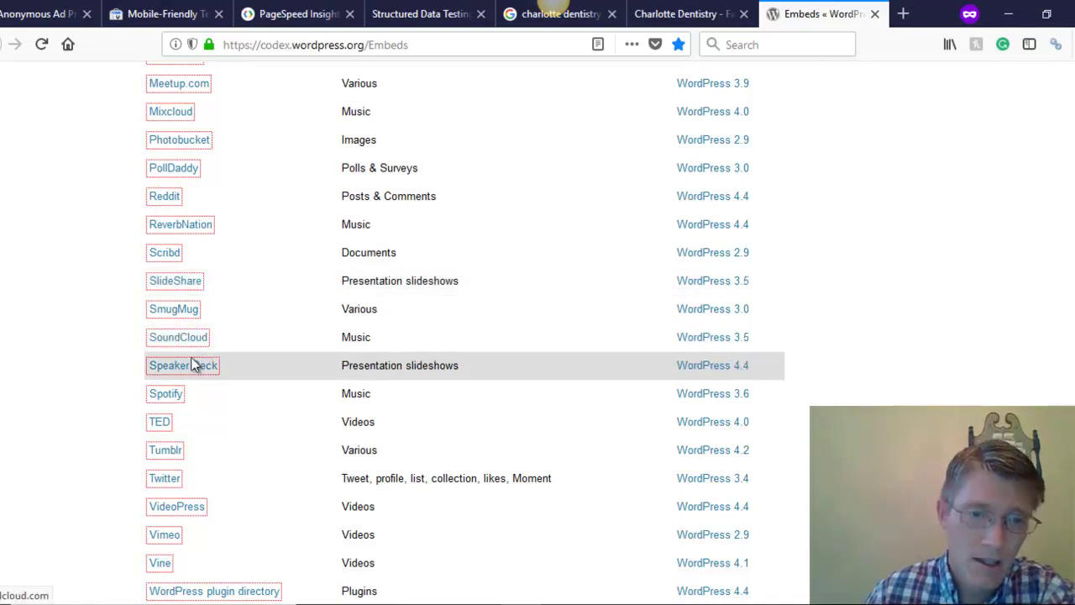
pyautogui.scroll(-3, 273, 420)
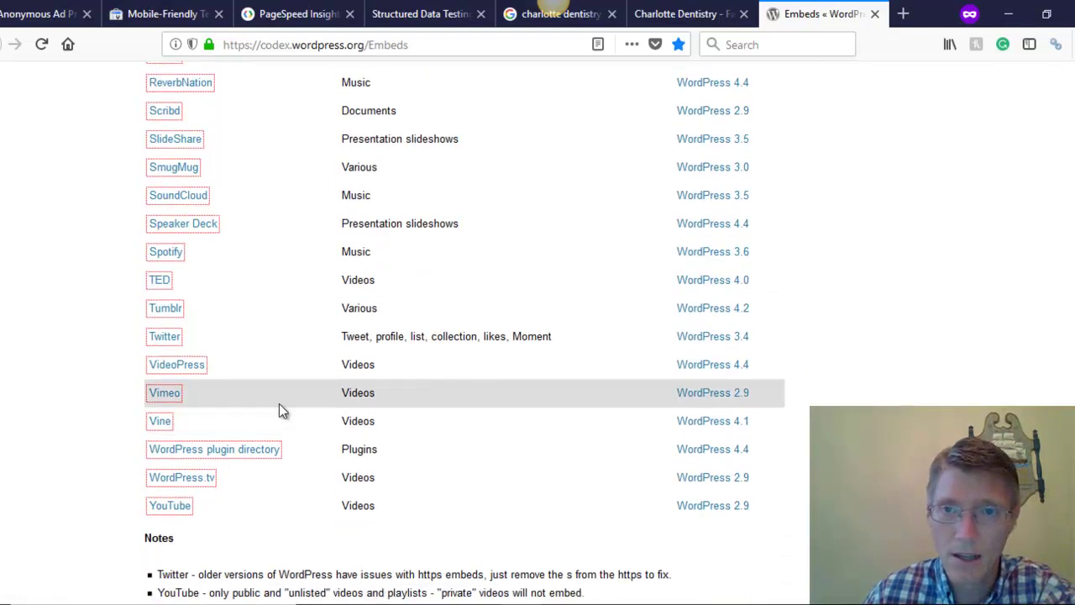
pyautogui.scroll(5, 279, 403)
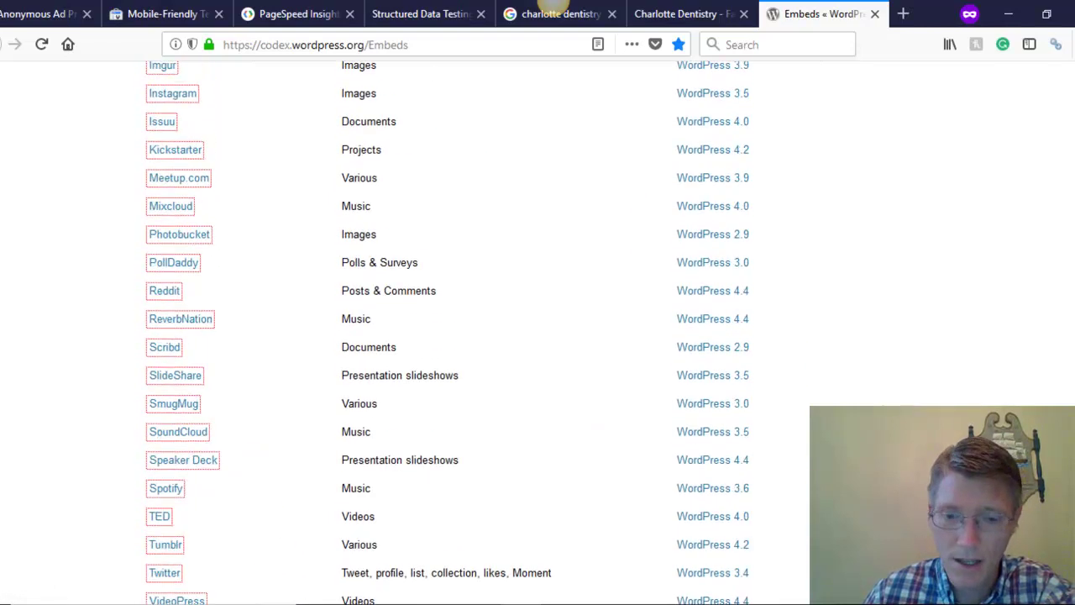
pyautogui.scroll(-3, 317, 372)
pyautogui.scroll(-5, 318, 371)
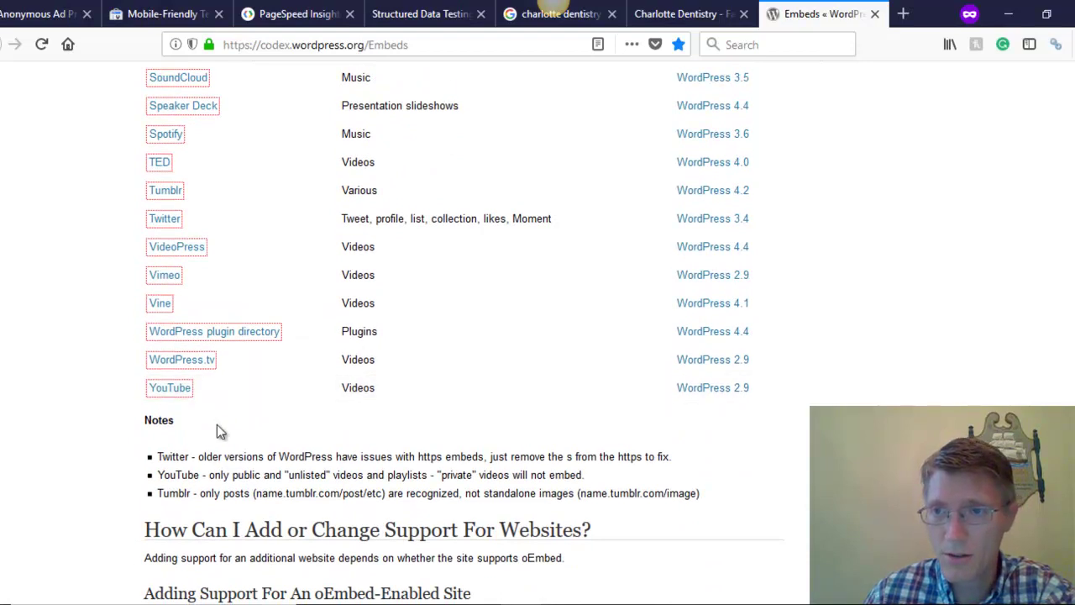
# - Review the Embeds page from its introduction through the oEmbed section and into the list of sites that can be embedded
pyautogui.scroll(1, 319, 412)
pyautogui.scroll(20, 319, 411)
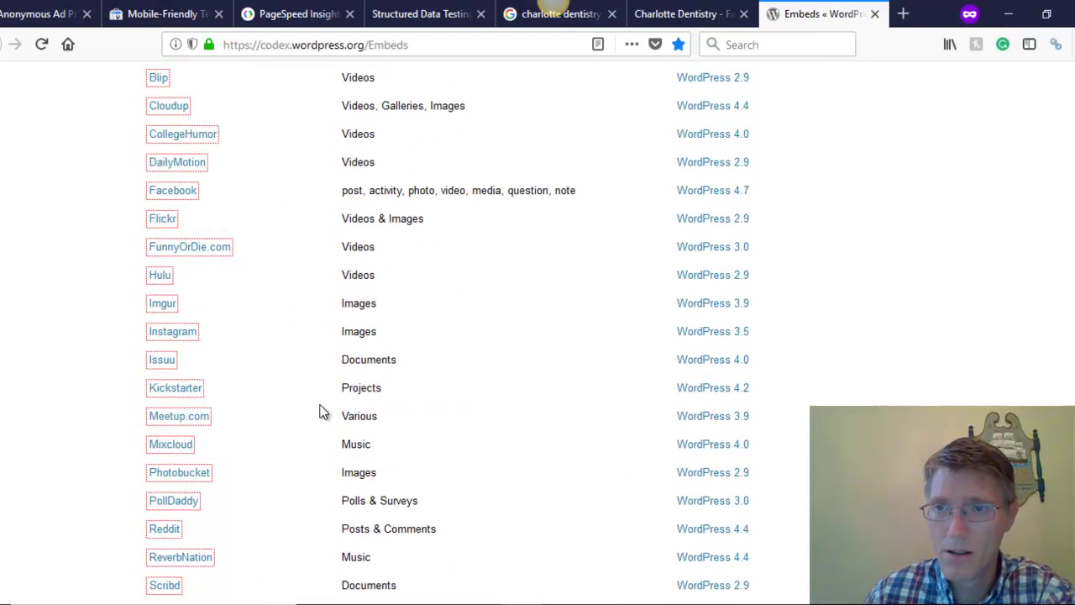
pyautogui.scroll(8, 322, 410)
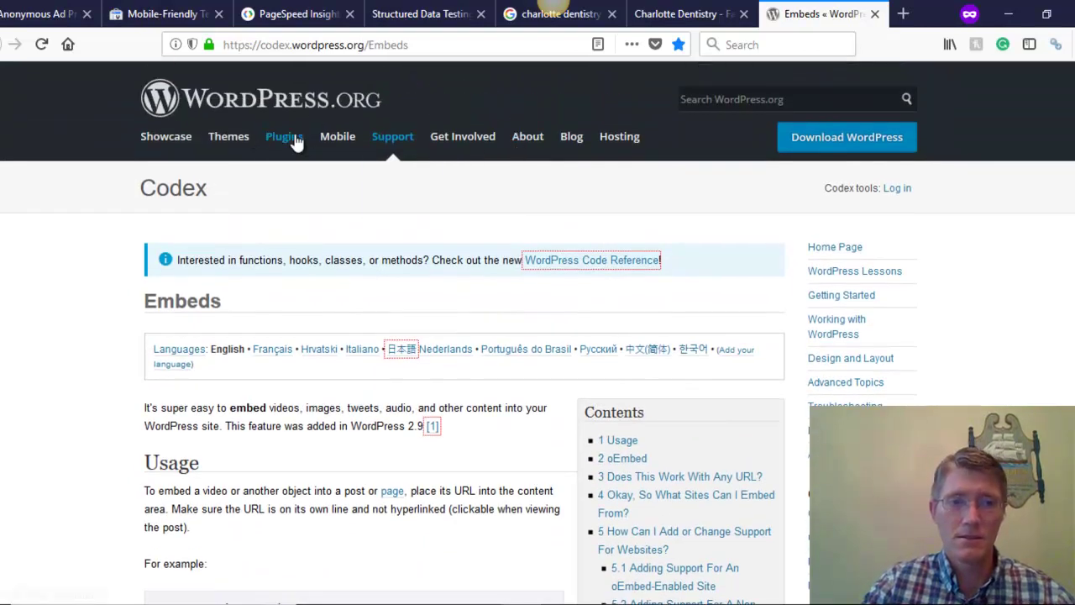
pyautogui.scroll(-7, 316, 179)
pyautogui.scroll(-12, 316, 178)
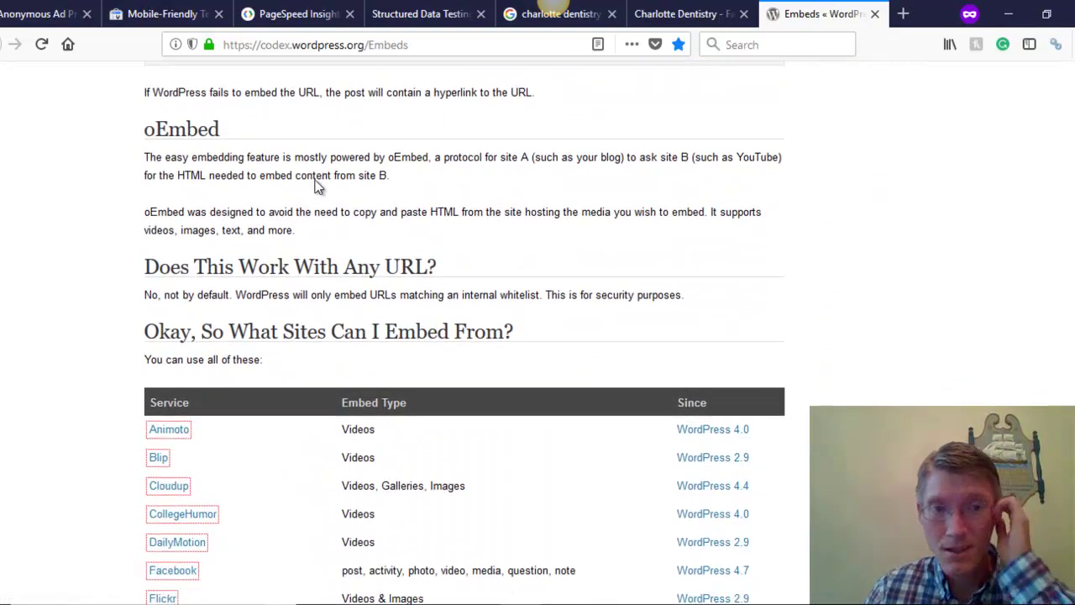
pyautogui.scroll(-1, 318, 187)
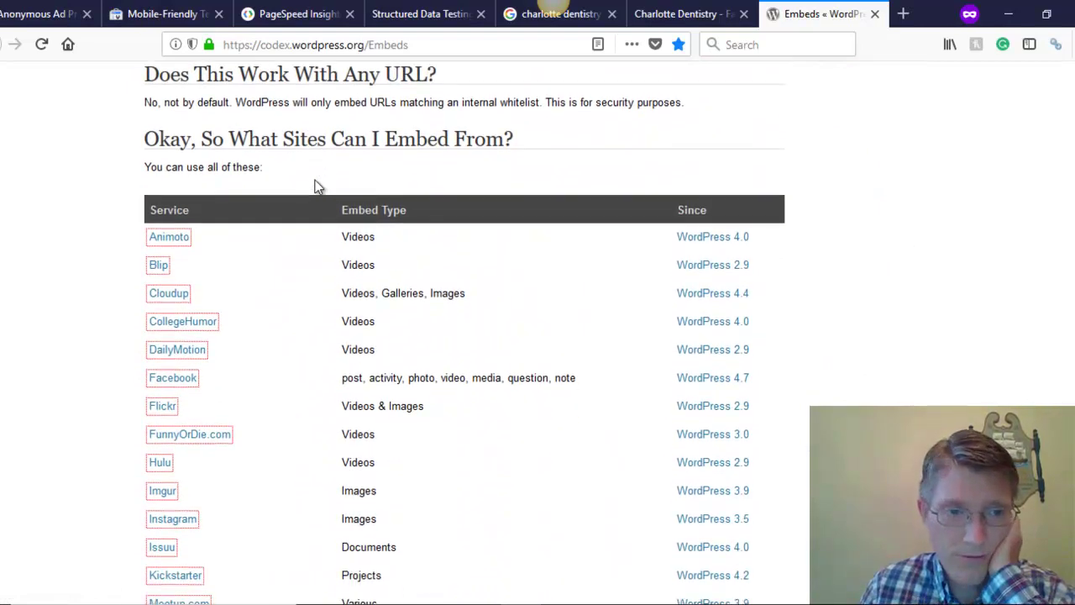
pyautogui.scroll(-1, 315, 182)
pyautogui.scroll(-3, 315, 180)
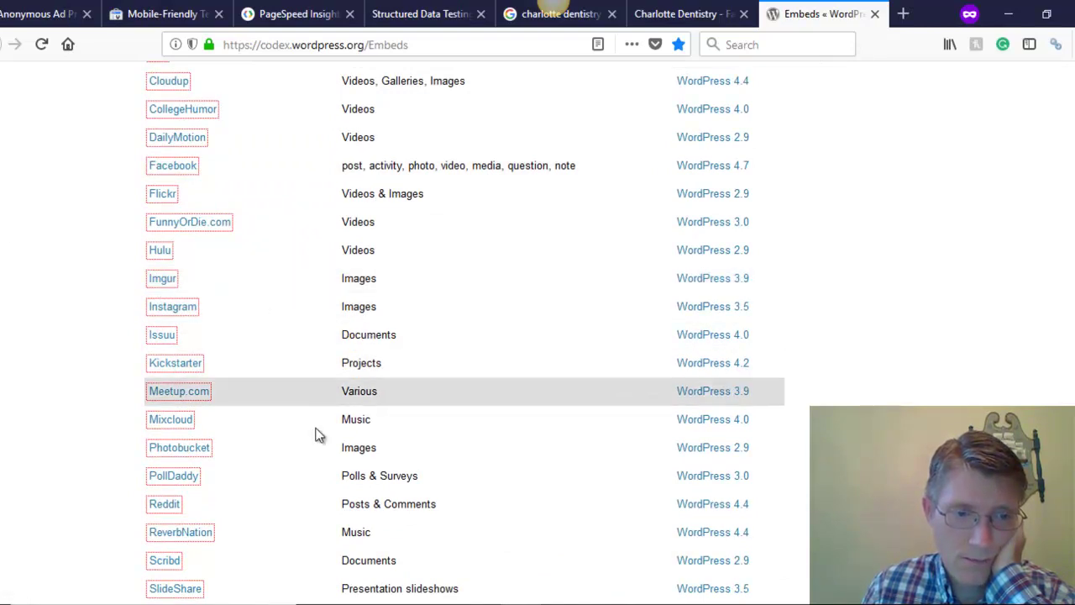
# - Revisit the Canva entry in the FREE SEO tools document, and search the web for "honey extension" in a new Firefox tab
pyautogui.hotkey('alt', 'Tab')
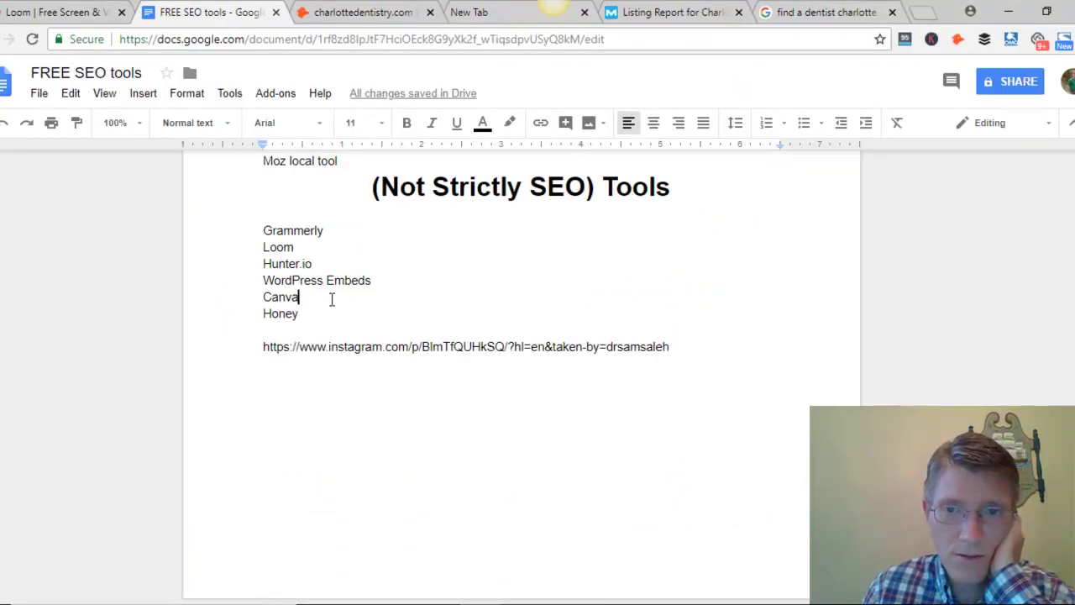
pyautogui.click(302, 299)
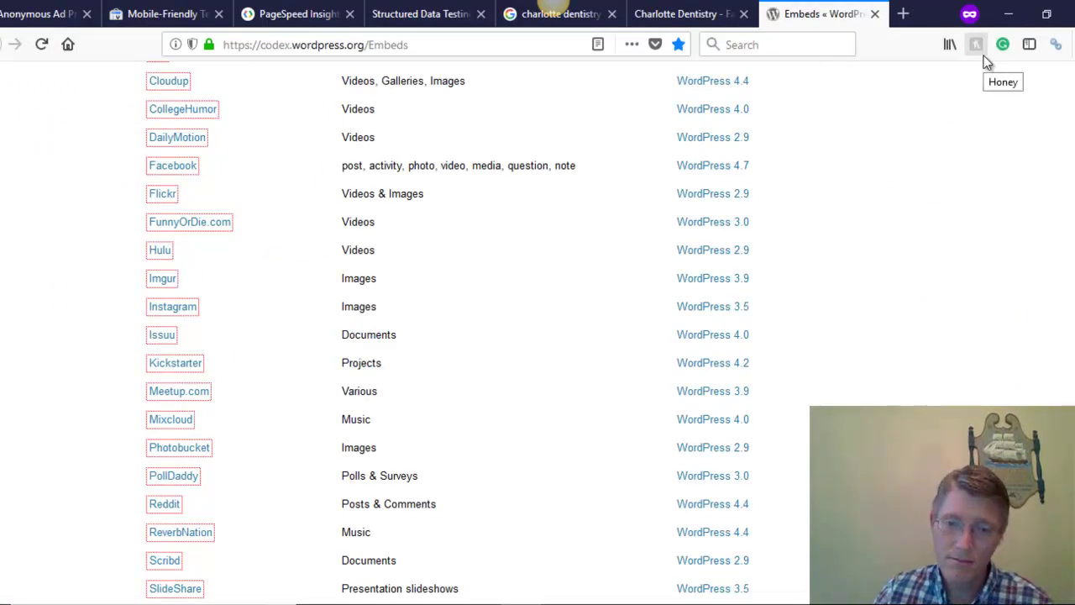
pyautogui.click(903, 13)
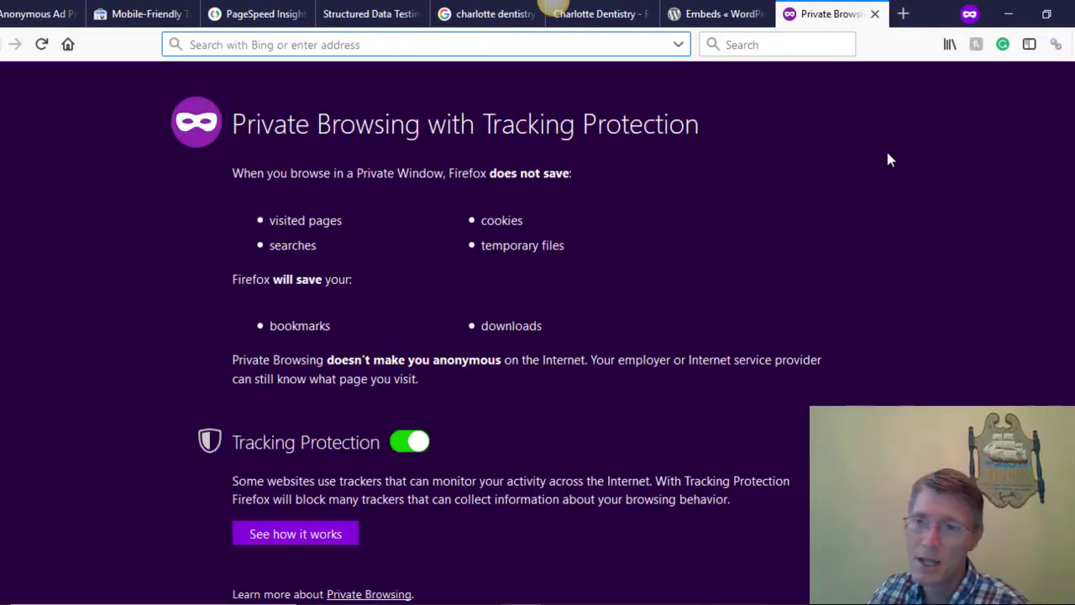
pyautogui.write('honey ex')
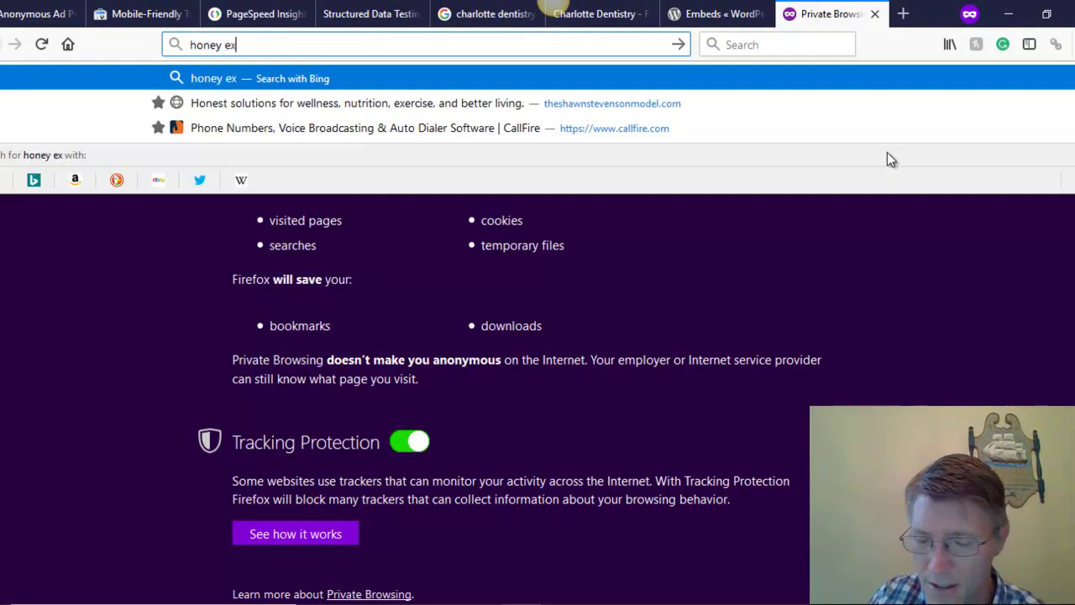
pyautogui.write('tension')
pyautogui.press('Return')
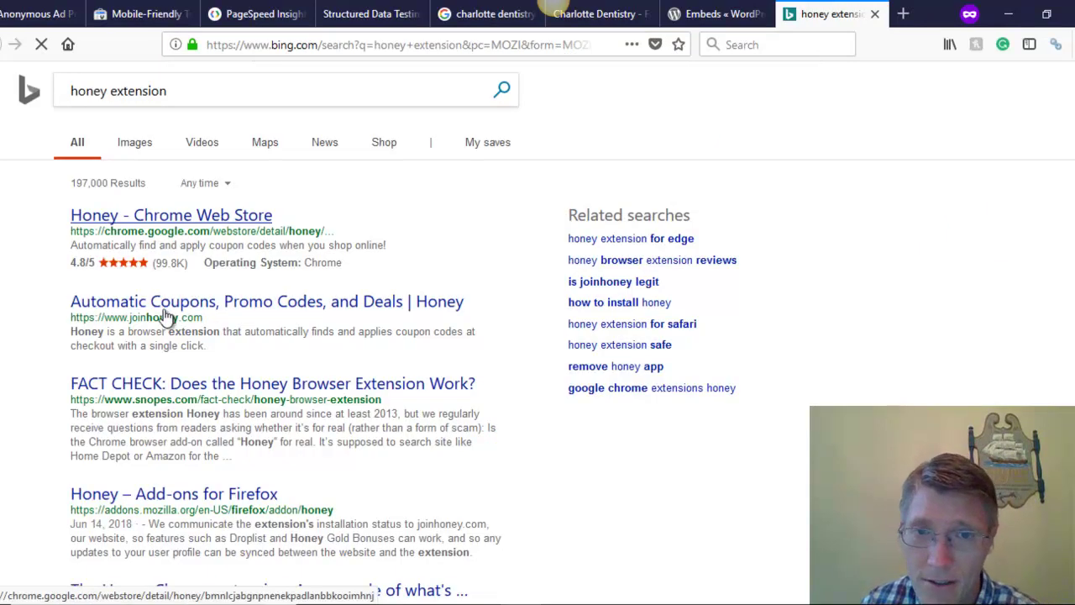
# - Look through the Bing results for the Honey extension and open the article "Using Honey's browser extension and bookmarklet."
pyautogui.scroll(-3, 474, 321)
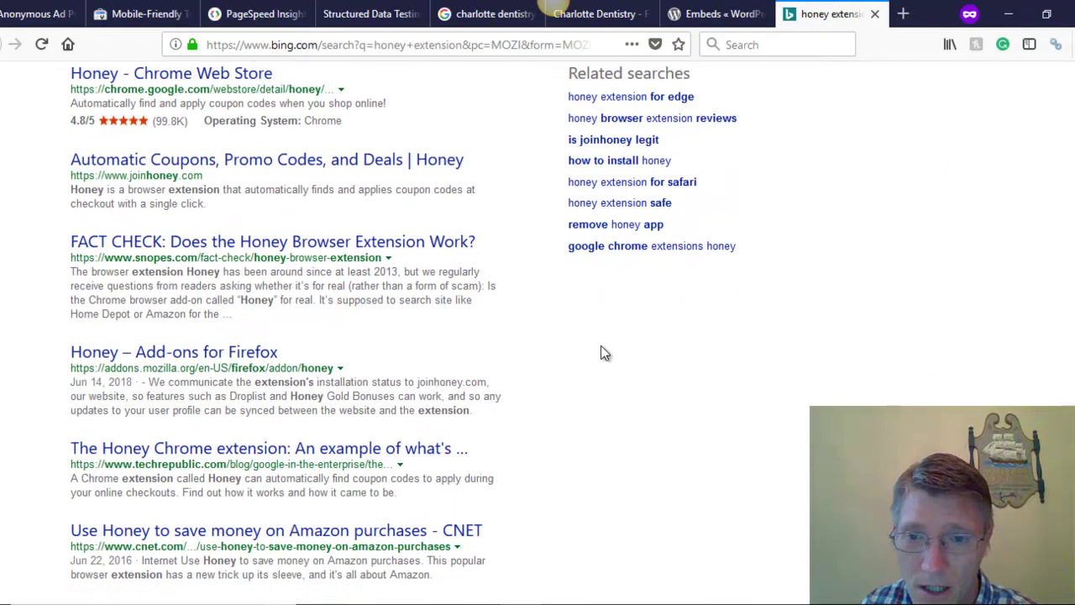
pyautogui.scroll(-5, 601, 353)
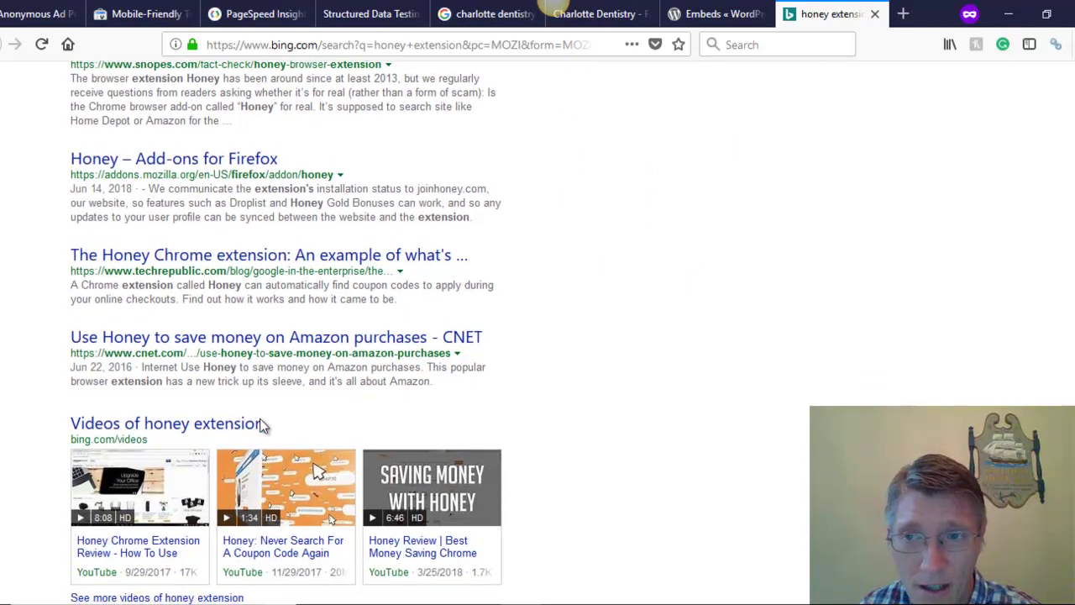
pyautogui.scroll(-6, 261, 425)
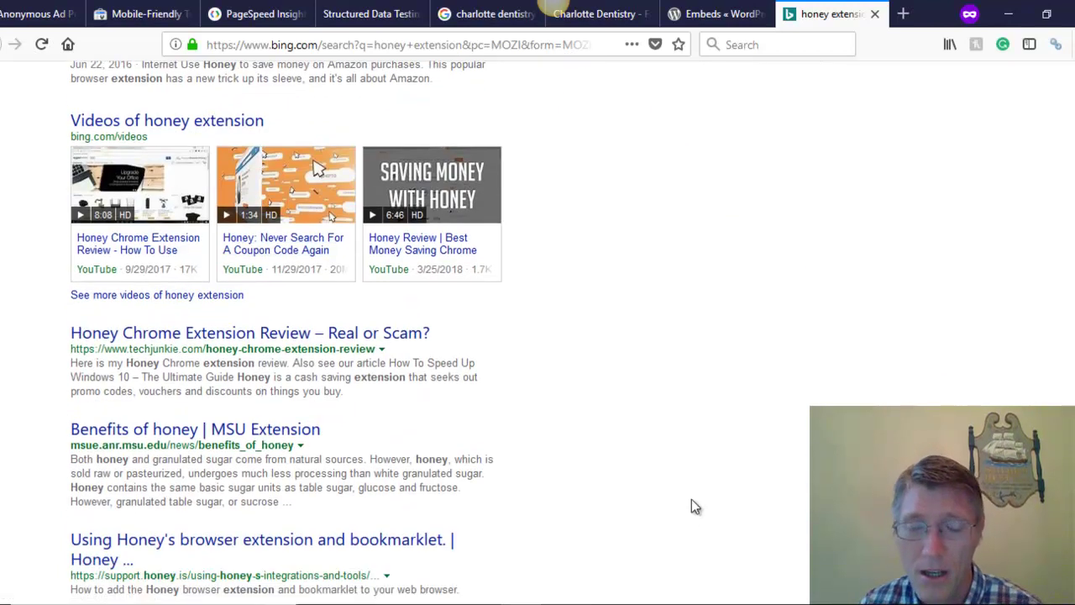
pyautogui.scroll(-5, 554, 429)
pyautogui.click(176, 313)
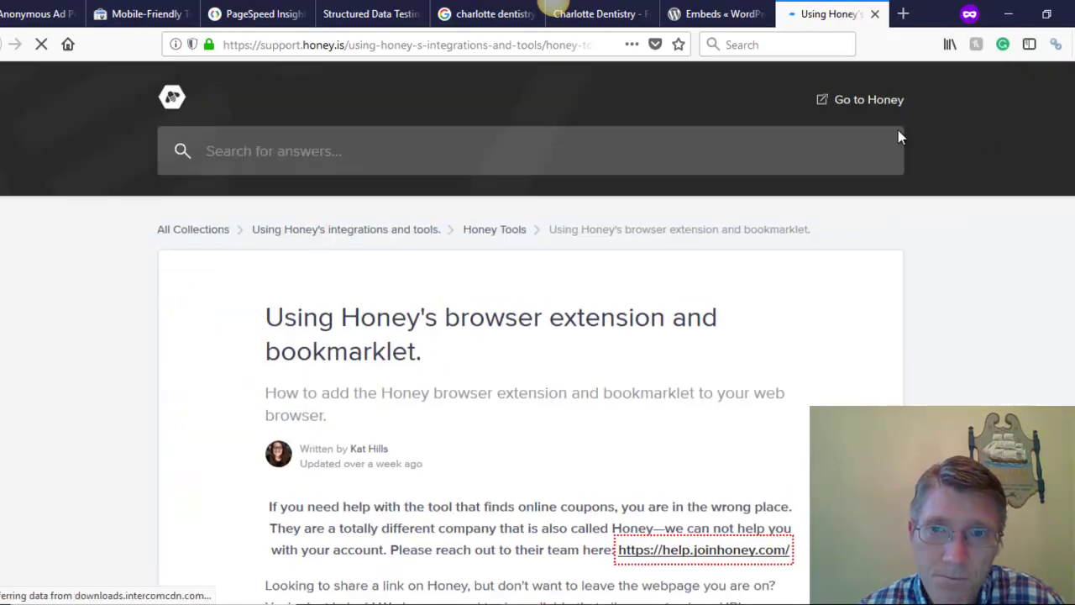
pyautogui.scroll(-1, 1058, 213)
pyautogui.scroll(-4, 1059, 212)
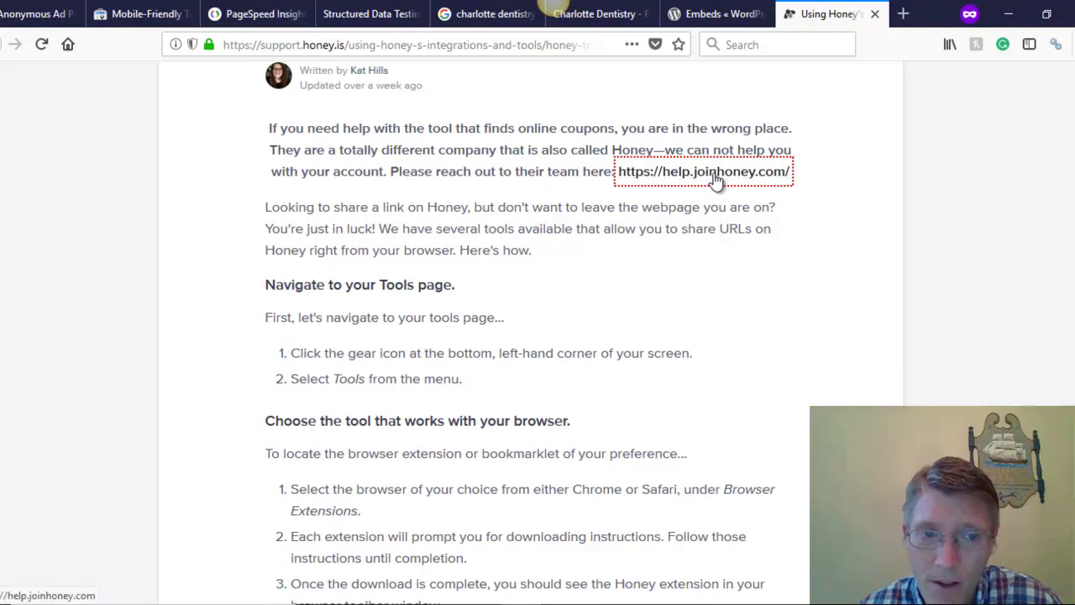
pyautogui.click(713, 176)
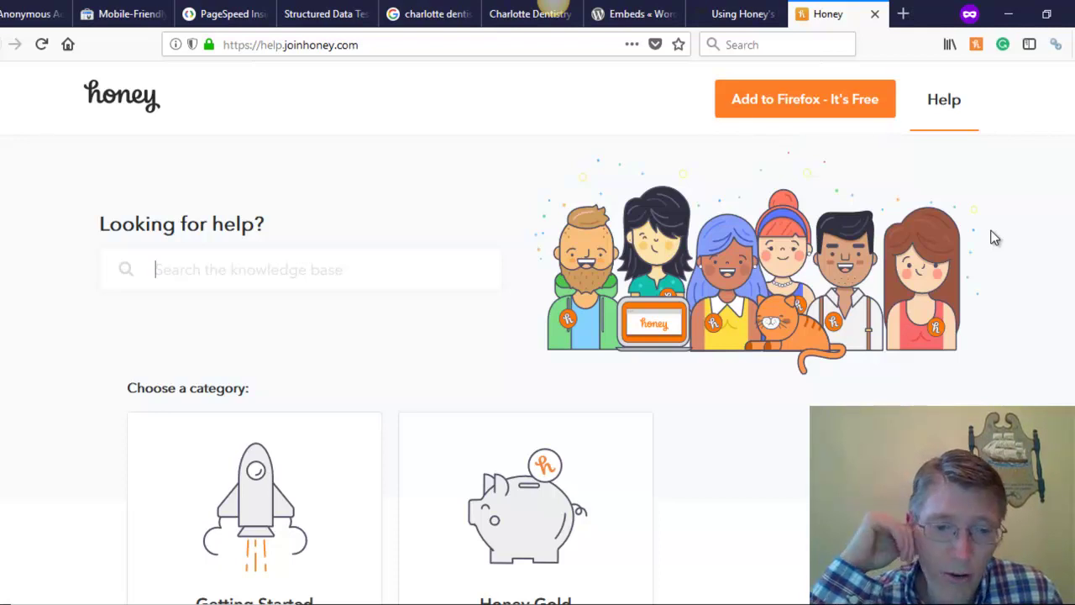
# - Look over the Honey help page, and switch back to the FREE SEO tools document in Chrome
pyautogui.scroll(-1, 1048, 250)
pyautogui.scroll(-2, 1048, 251)
pyautogui.scroll(2, 1049, 245)
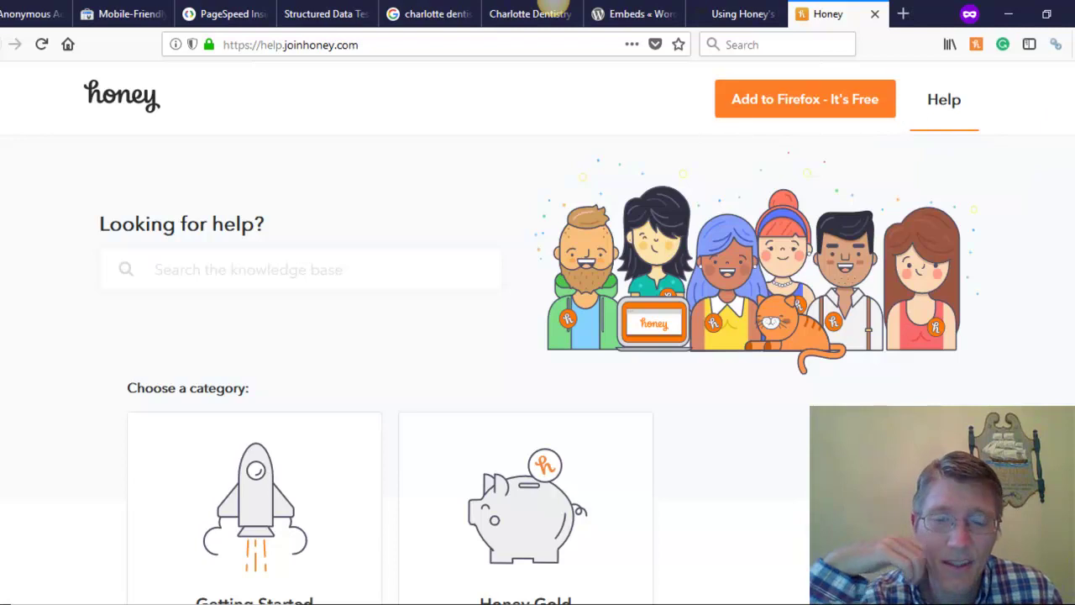
pyautogui.hotkey('alt', 'Tab')
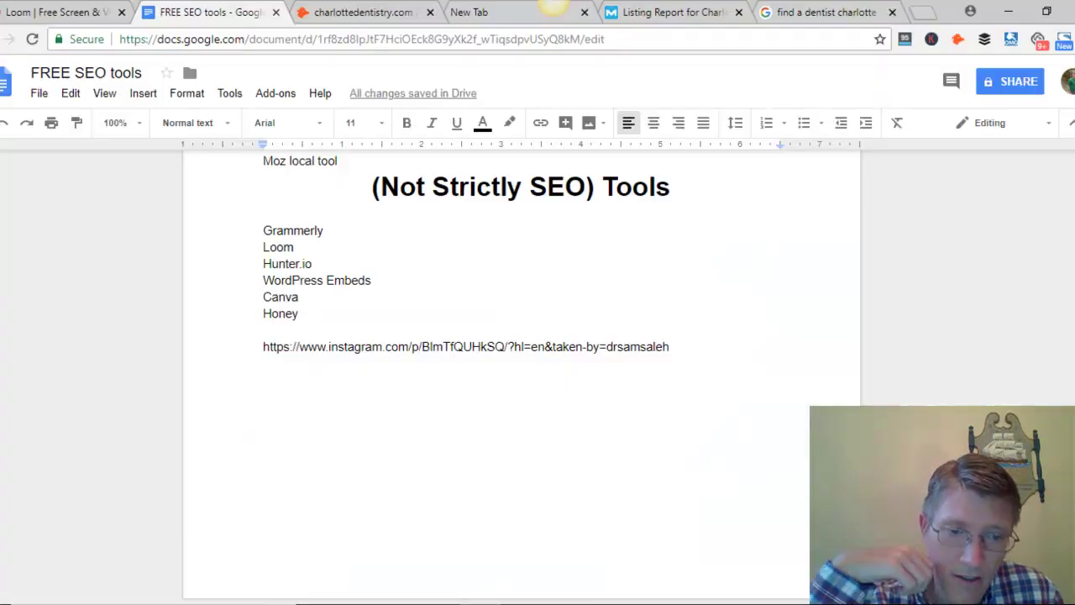
# - Review the whole FREE SEO tools document, from the SEO tools list through the (Not Strictly SEO) Tools list ending with Honey
pyautogui.scroll(5, 727, 513)
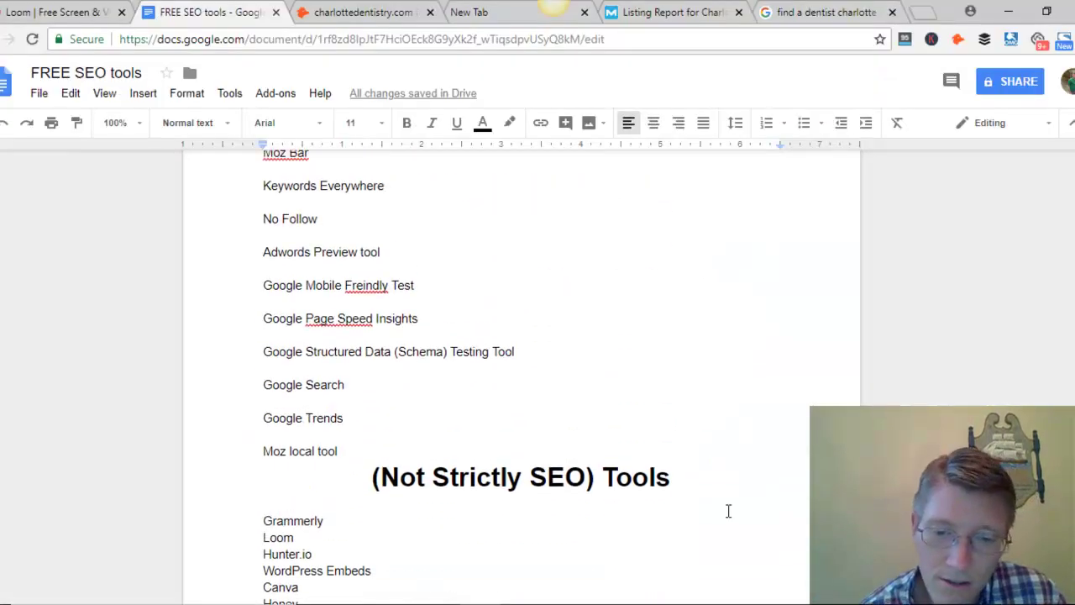
pyautogui.scroll(-4, 770, 451)
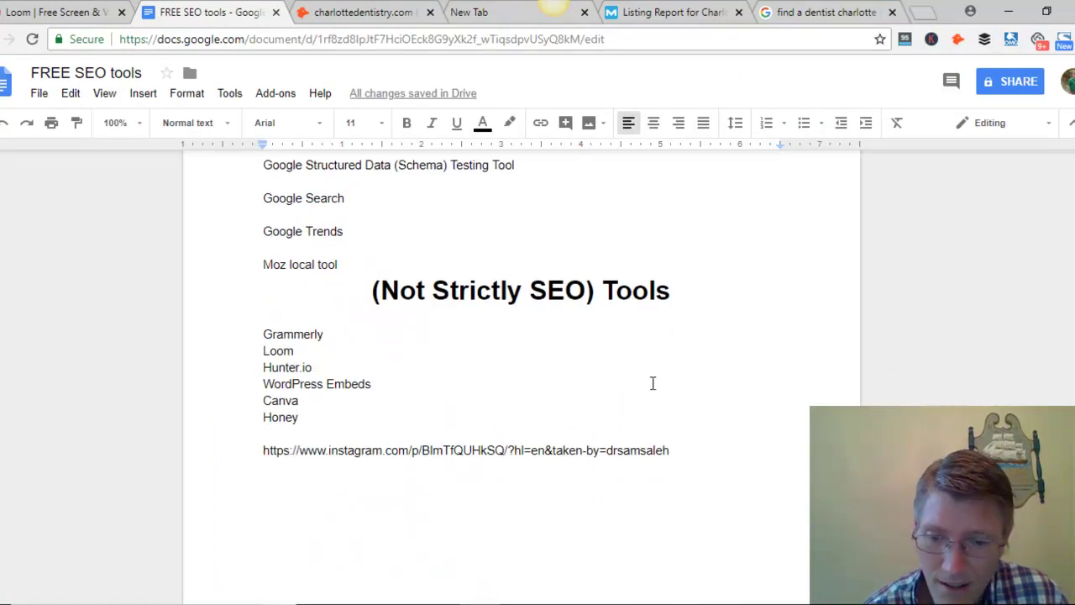
pyautogui.scroll(3, 811, 387)
pyautogui.scroll(2, 811, 387)
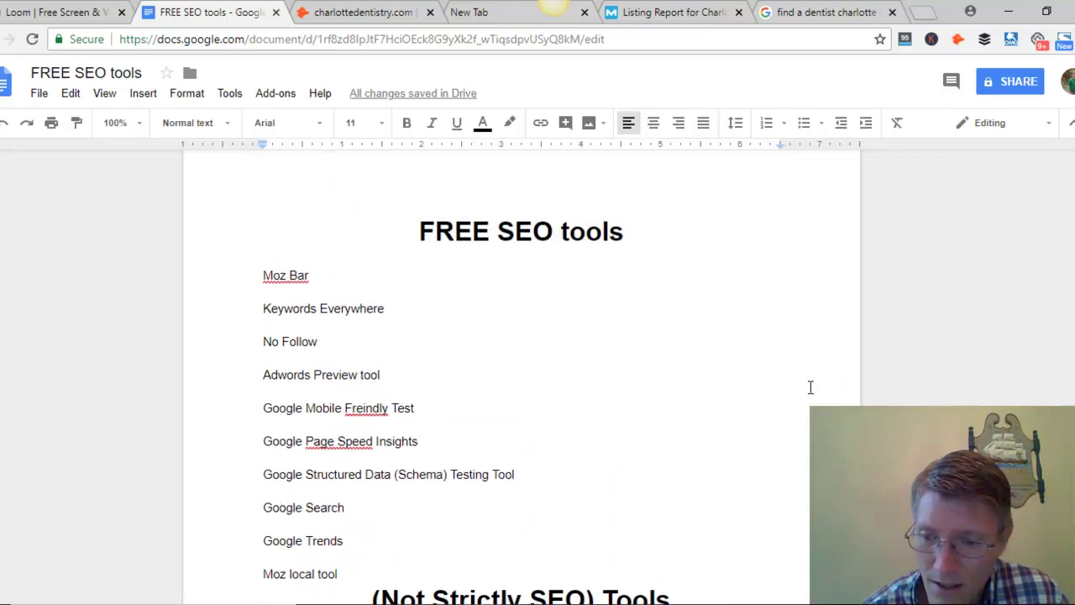
pyautogui.scroll(-3, 587, 294)
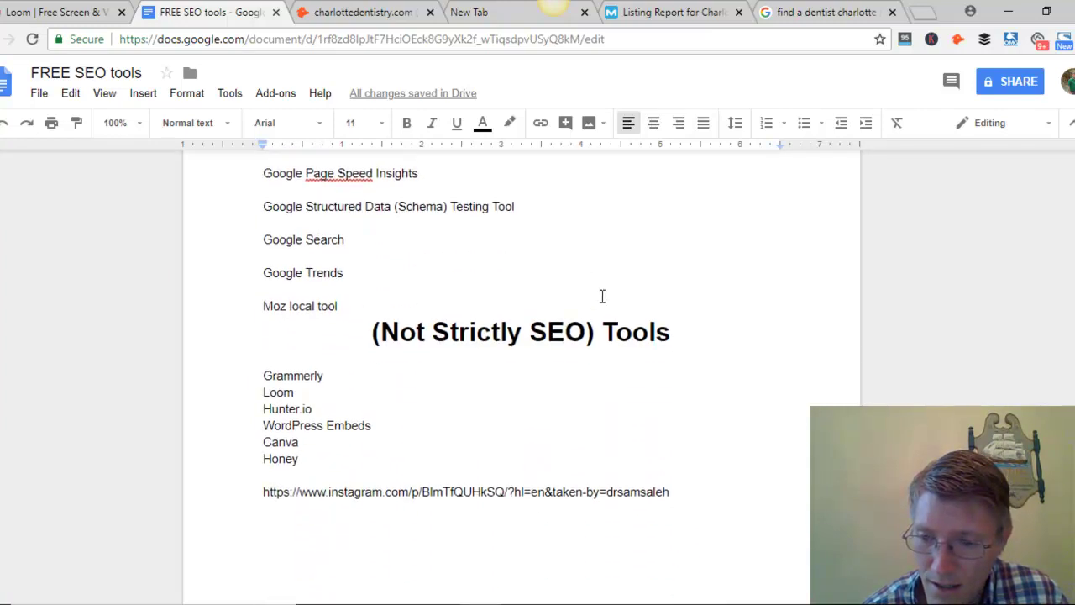
pyautogui.scroll(4, 735, 372)
pyautogui.scroll(-2, 735, 372)
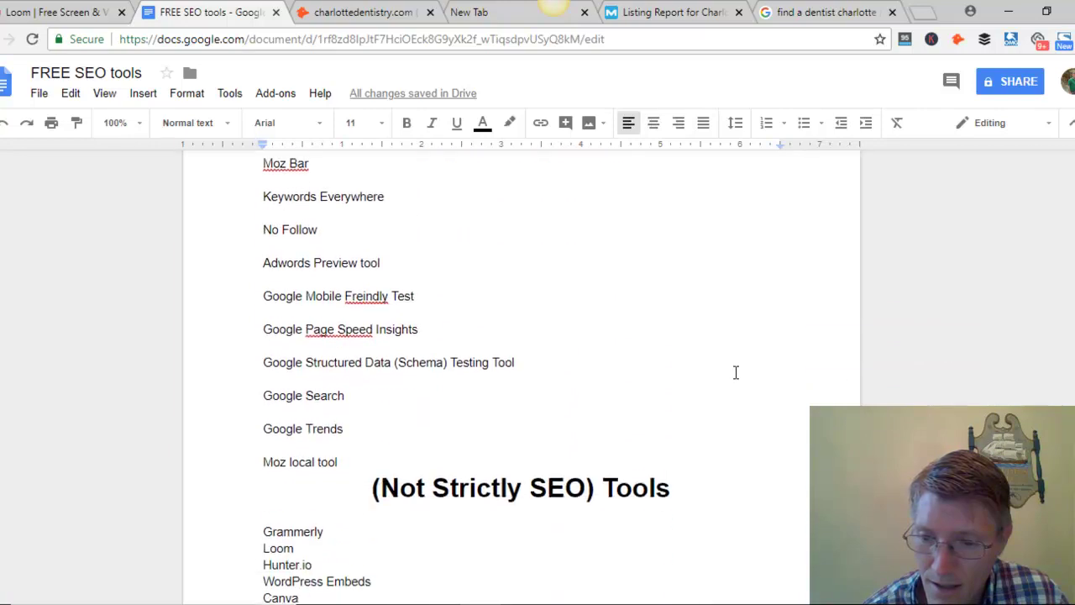
pyautogui.scroll(-3, 735, 438)
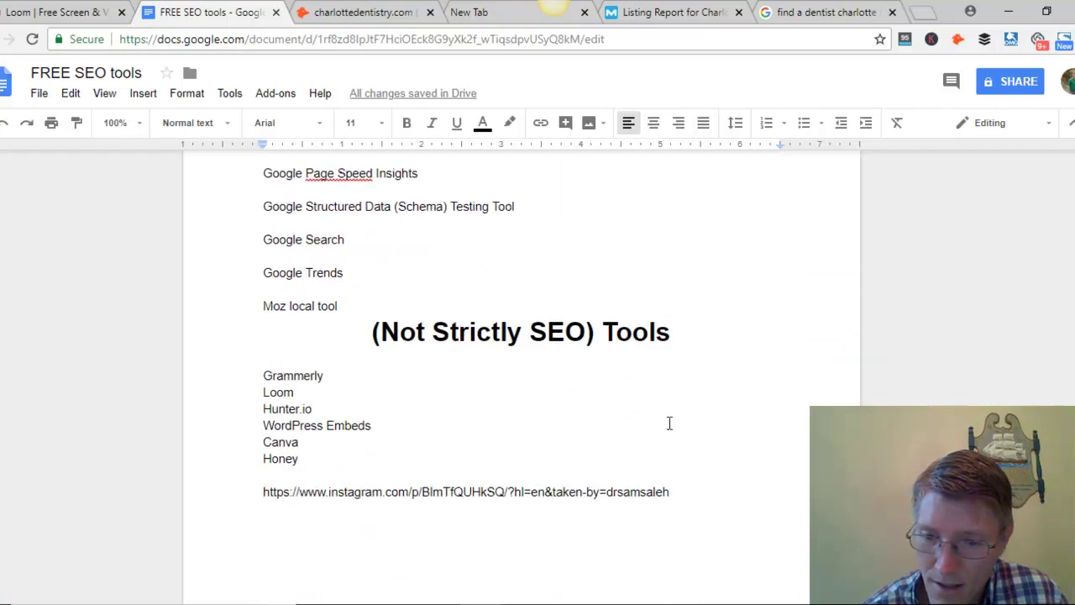
pyautogui.scroll(2, 322, 403)
pyautogui.scroll(2, 353, 305)
pyautogui.scroll(-1, 386, 305)
pyautogui.scroll(-2, 385, 304)
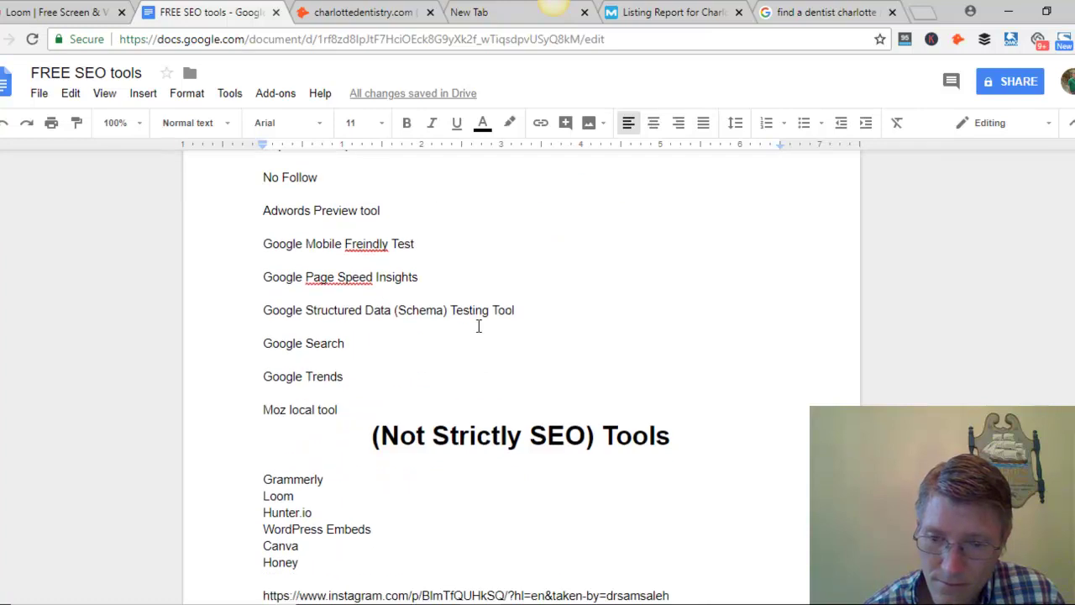
pyautogui.scroll(-2, 478, 327)
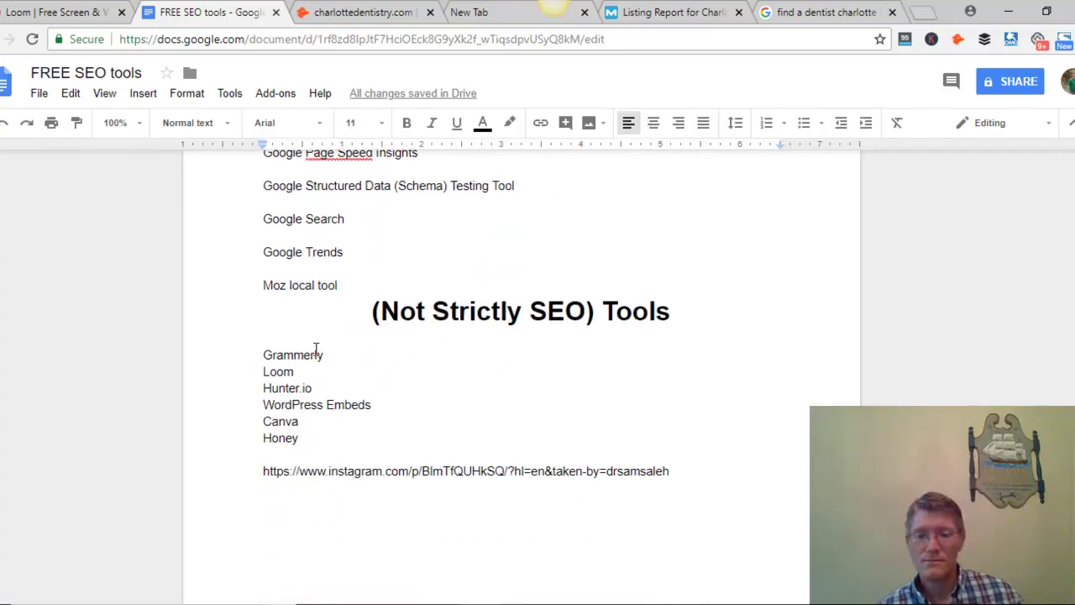
pyautogui.click(350, 406)
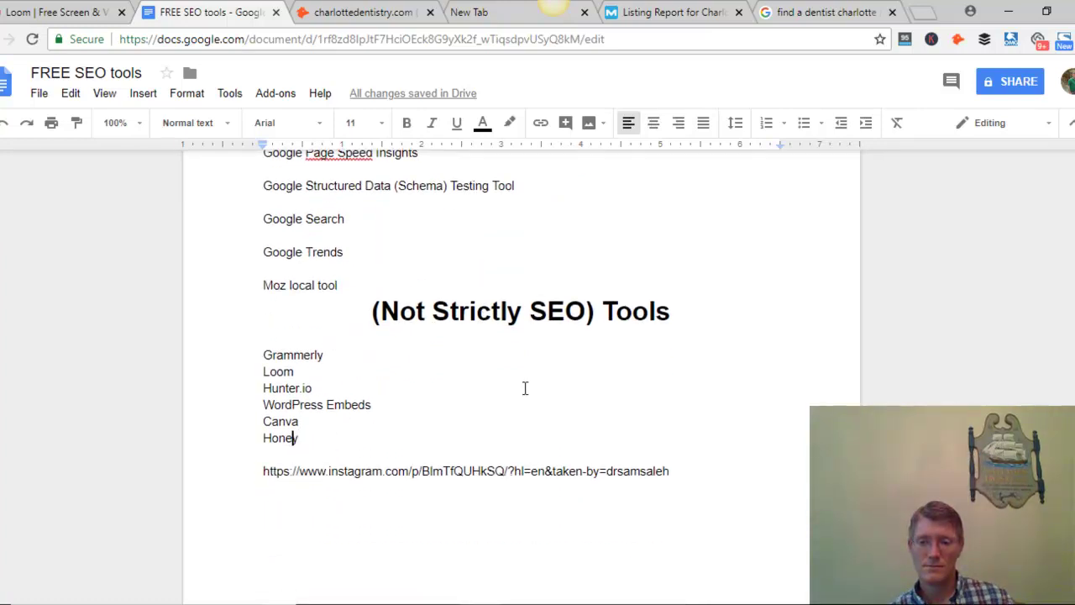
pyautogui.scroll(5, 525, 388)
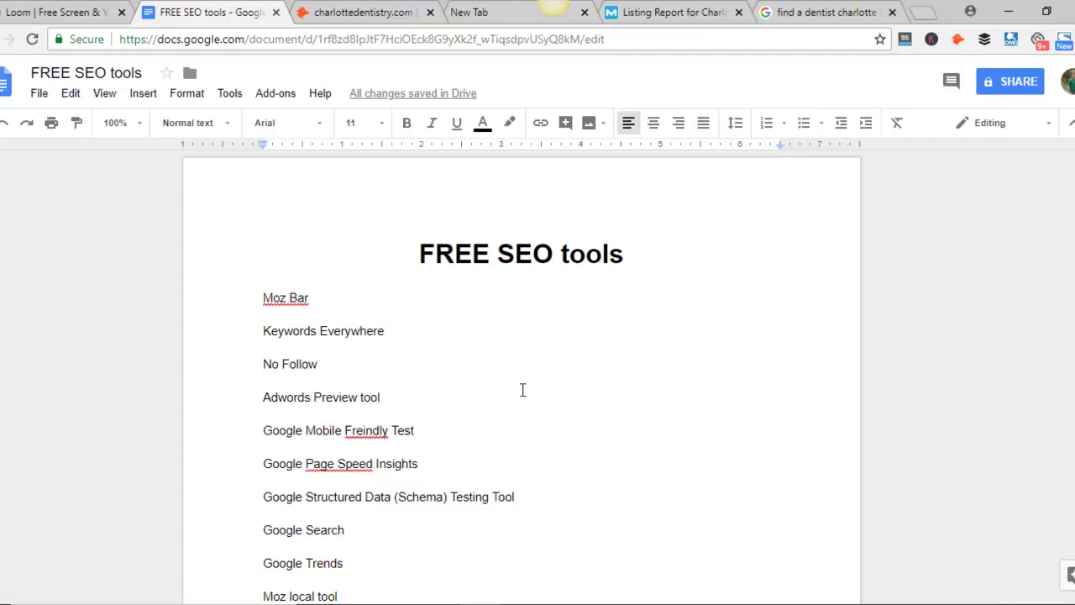
pyautogui.scroll(-2, 474, 390)
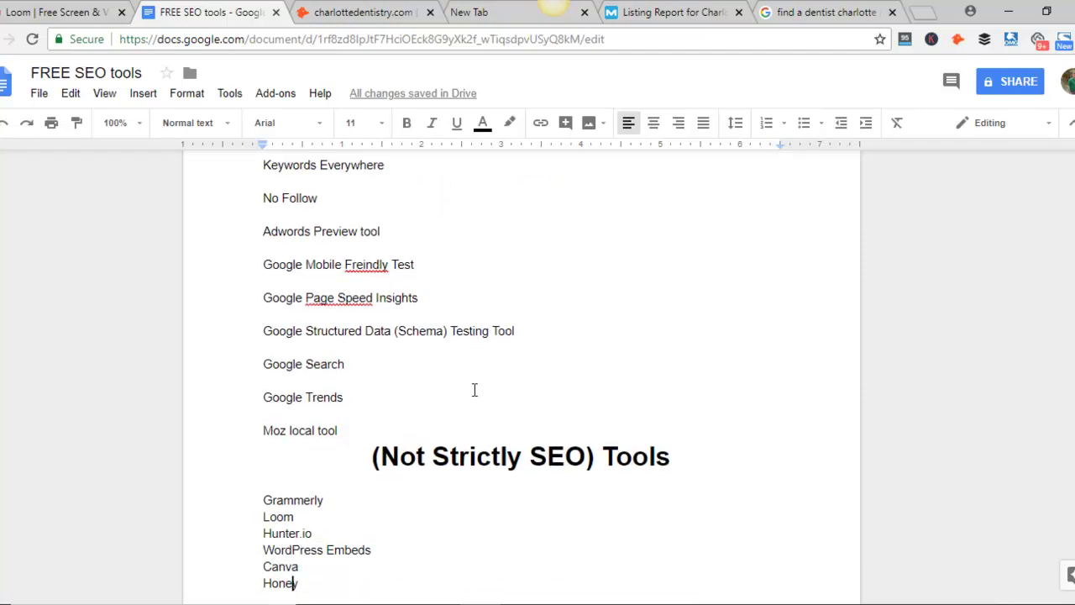
pyautogui.press('F10')
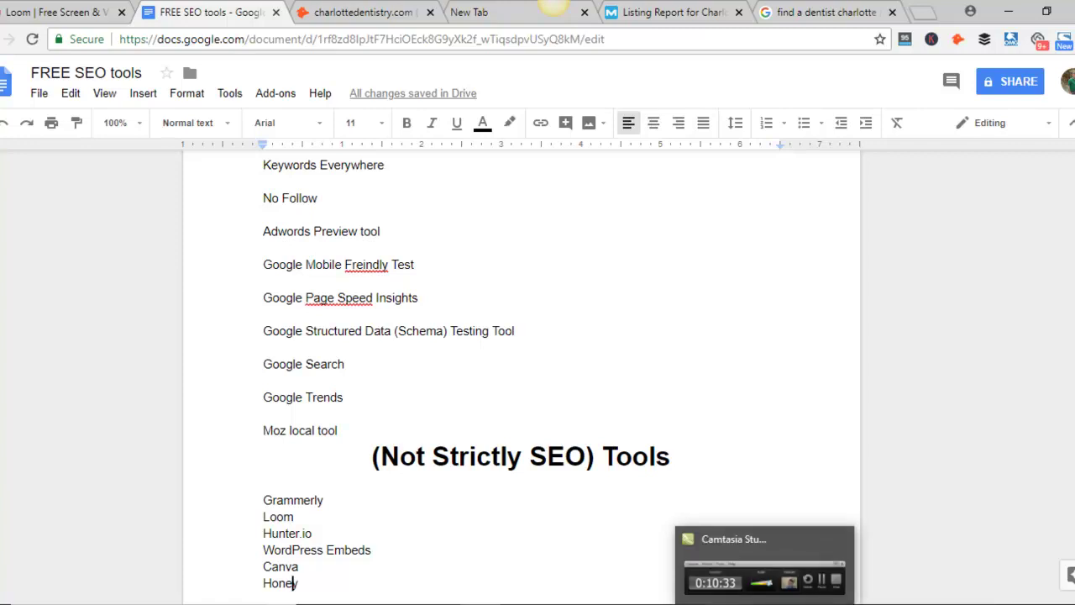